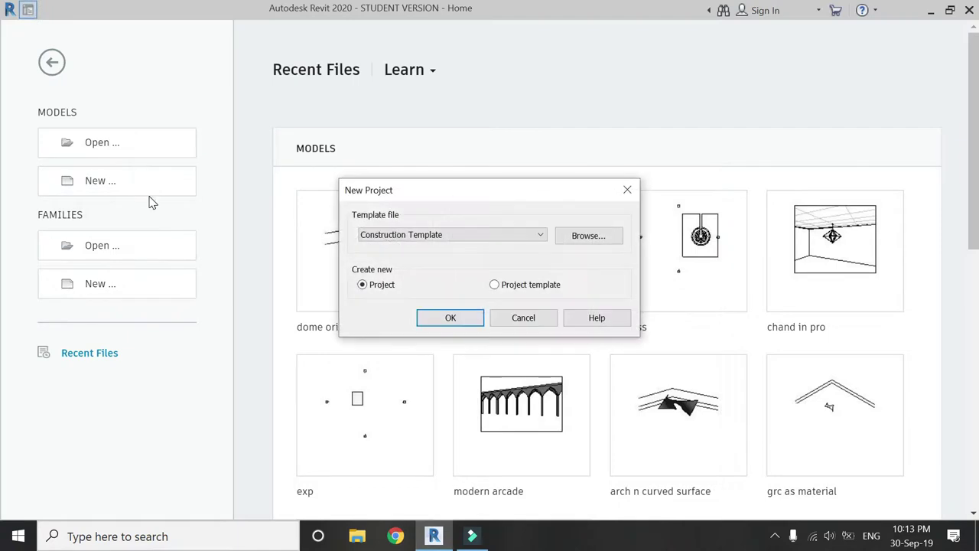
Create a new project from the Architectural Template.
{"action": "left_click", "coordinate": [446, 238]}
{"action": "left_click", "coordinate": [439, 262]}
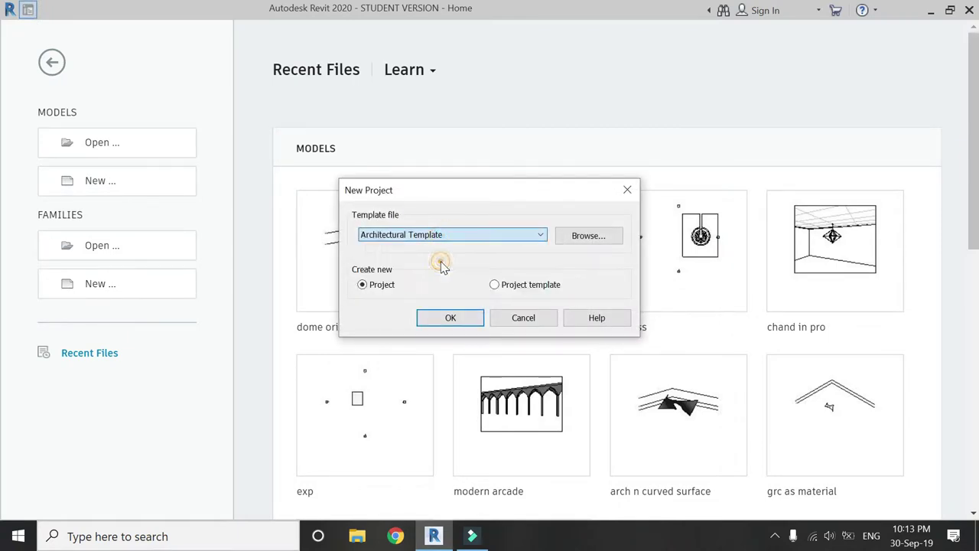
{"action": "left_click", "coordinate": [449, 317]}
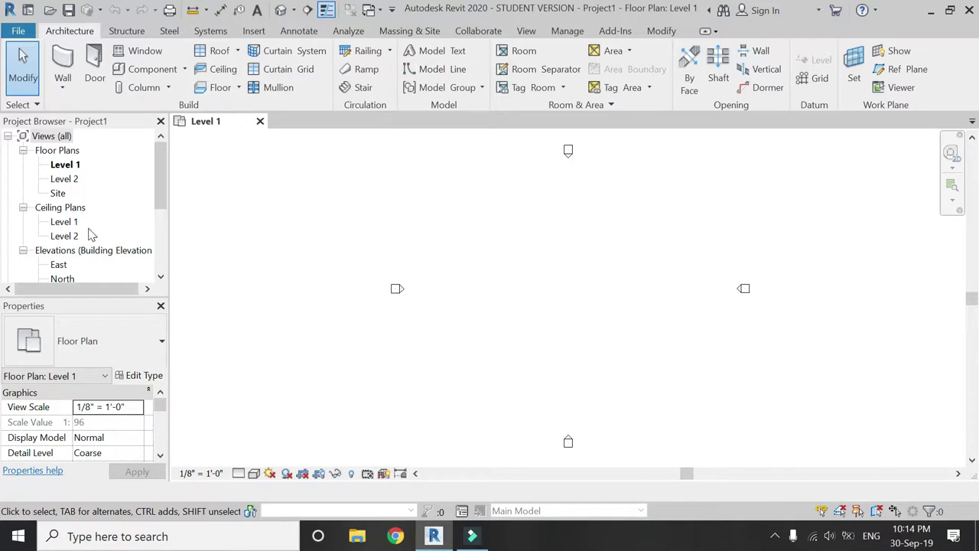
In the South elevation, change Level 2's elevation to 30'.
{"action": "scroll", "coordinate": [90, 234], "scroll_direction": "down", "scroll_amount": 3}
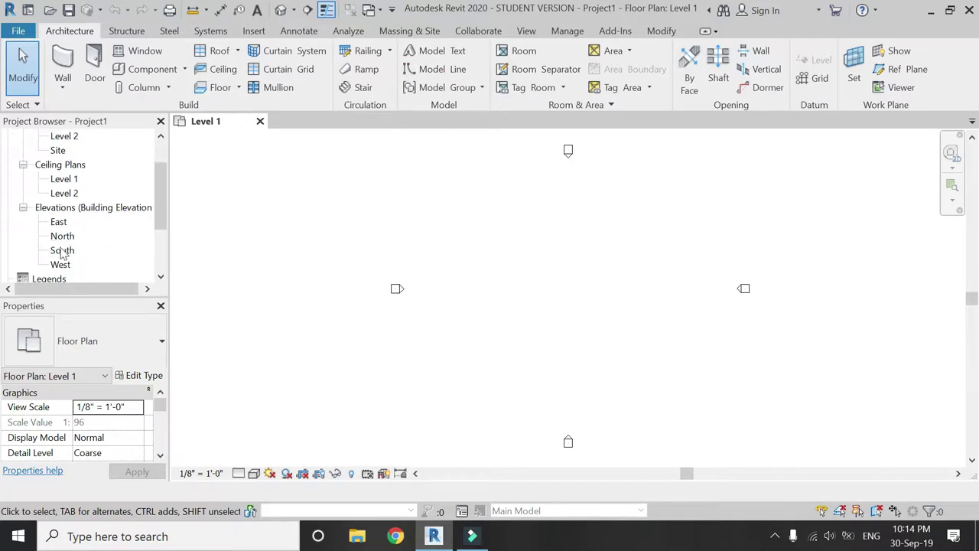
{"action": "double_click", "coordinate": [62, 251]}
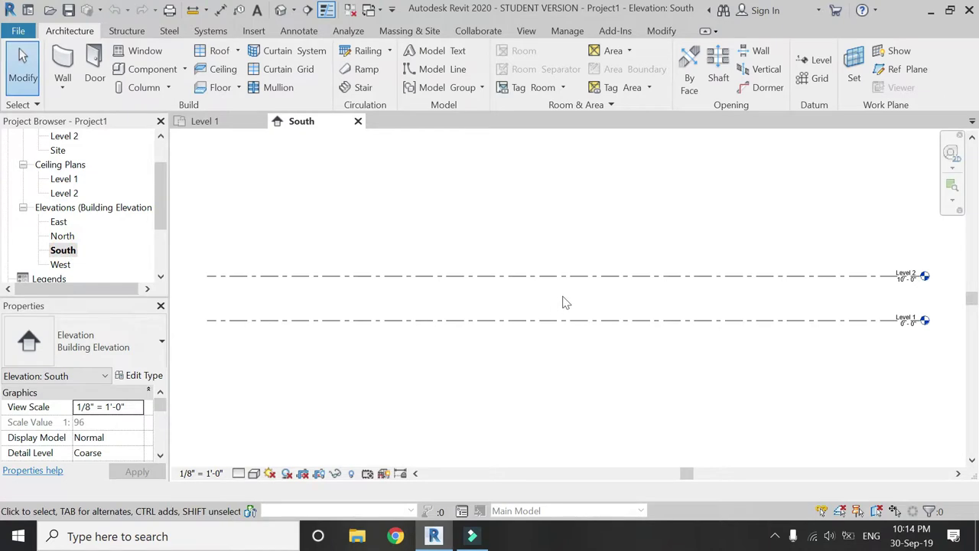
{"action": "left_click", "coordinate": [910, 285]}
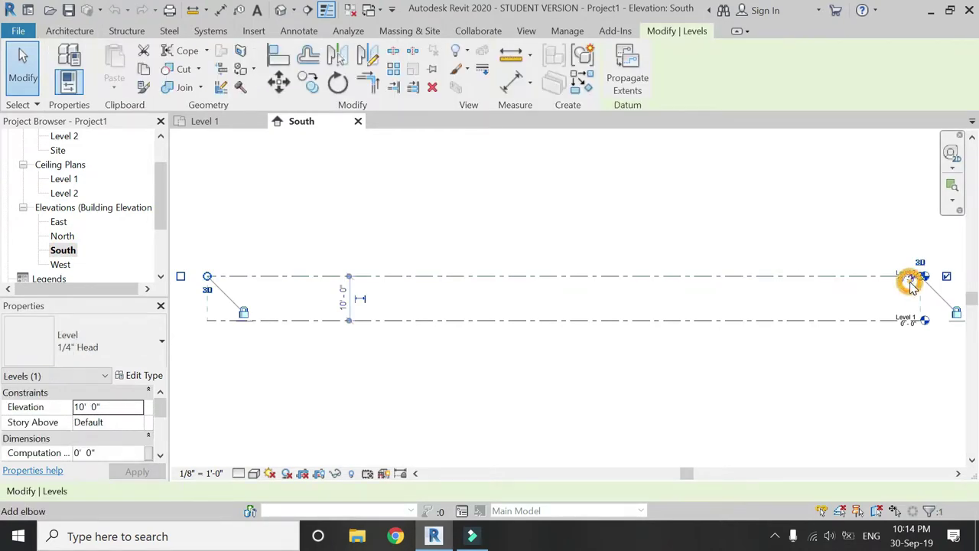
{"action": "left_click", "coordinate": [910, 283]}
{"action": "left_click", "coordinate": [905, 291]}
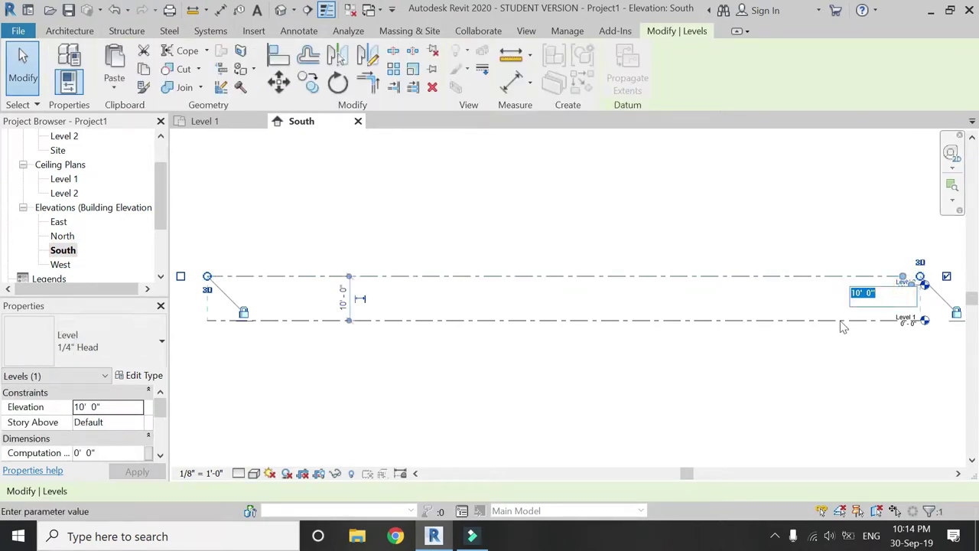
{"action": "type", "text": "30'"}
{"action": "left_click", "coordinate": [692, 378]}
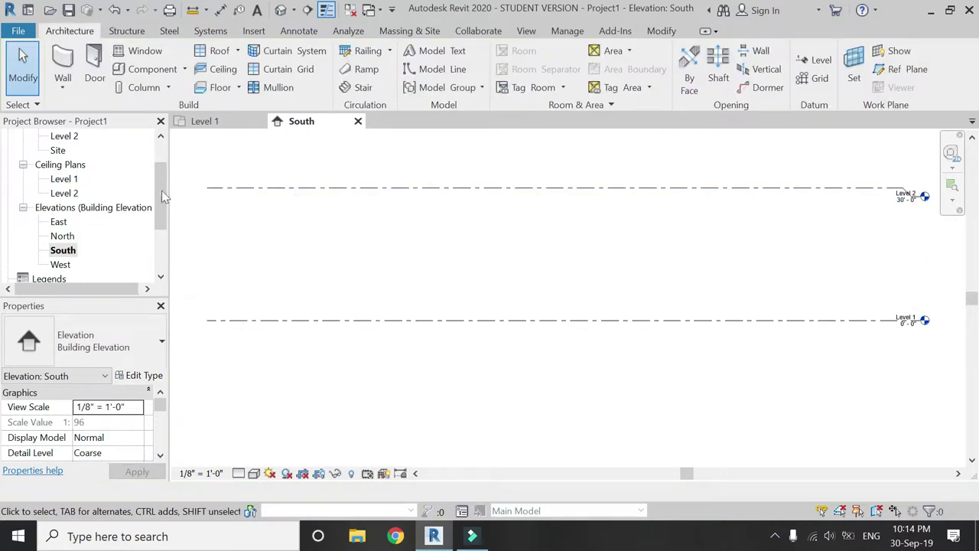
{"action": "scroll", "coordinate": [92, 184], "scroll_direction": "up", "scroll_amount": 2}
On the Level 2 plan, create an in-place mass named Mass 1.
{"action": "double_click", "coordinate": [65, 164]}
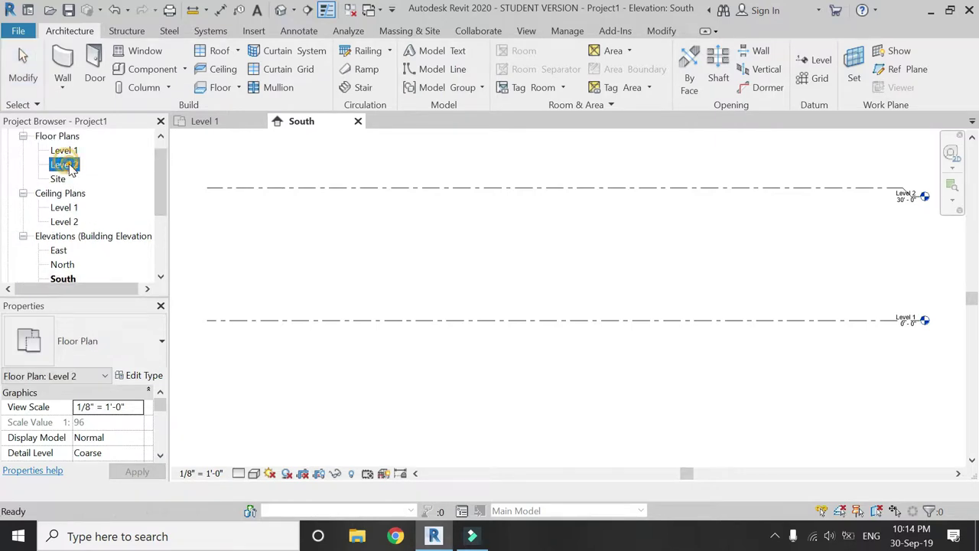
{"action": "left_click", "coordinate": [413, 32]}
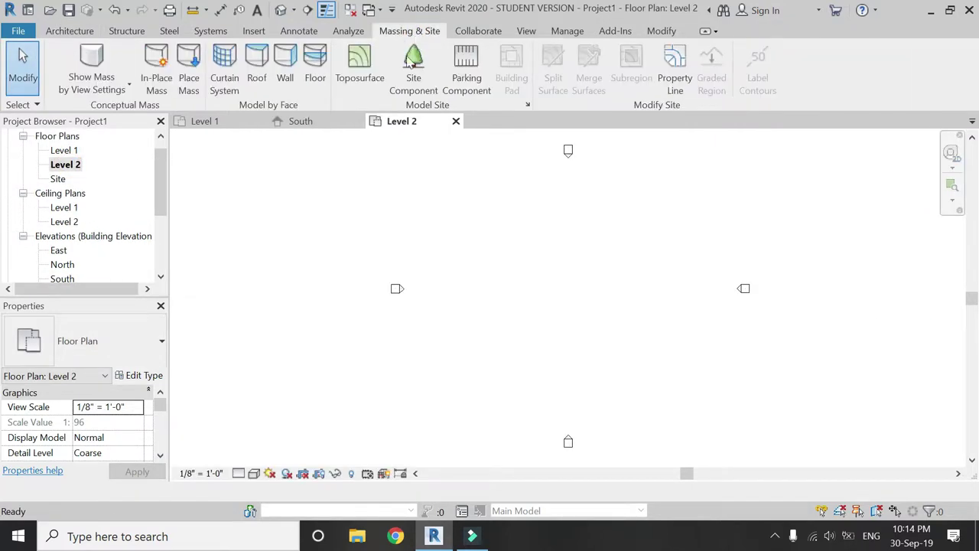
{"action": "left_click", "coordinate": [156, 73]}
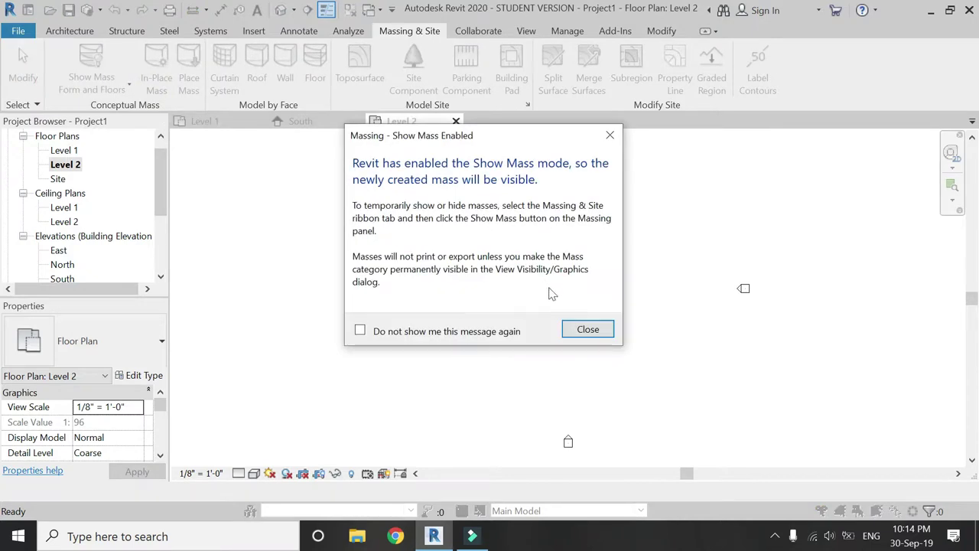
{"action": "left_click", "coordinate": [586, 331]}
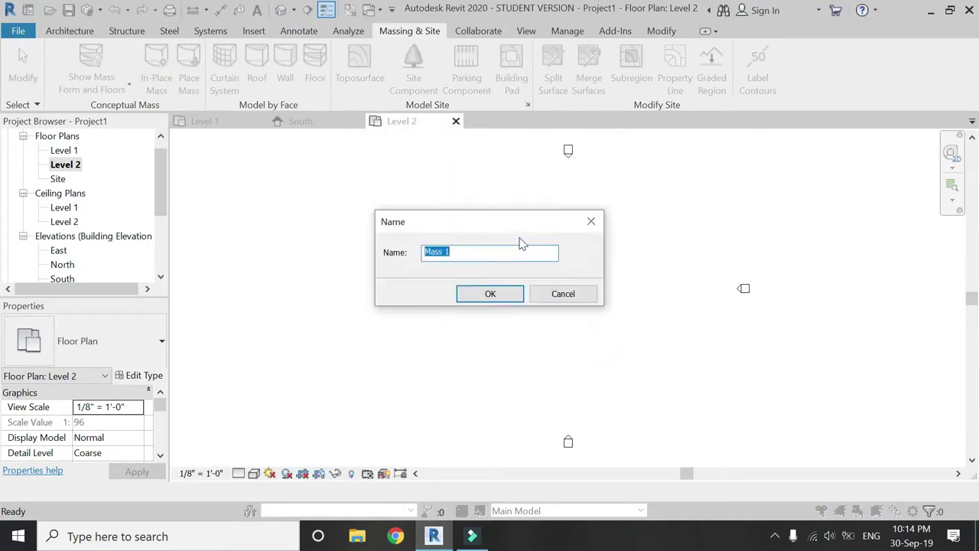
{"action": "left_click", "coordinate": [490, 294]}
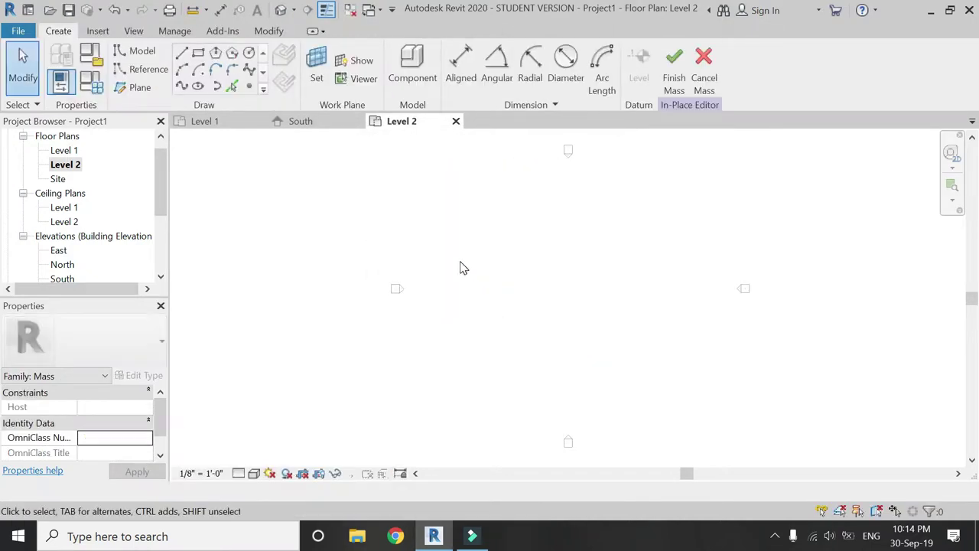
Import the stadium site plan image and place it in the mass.
{"action": "left_click", "coordinate": [99, 31]}
{"action": "left_click", "coordinate": [514, 90]}
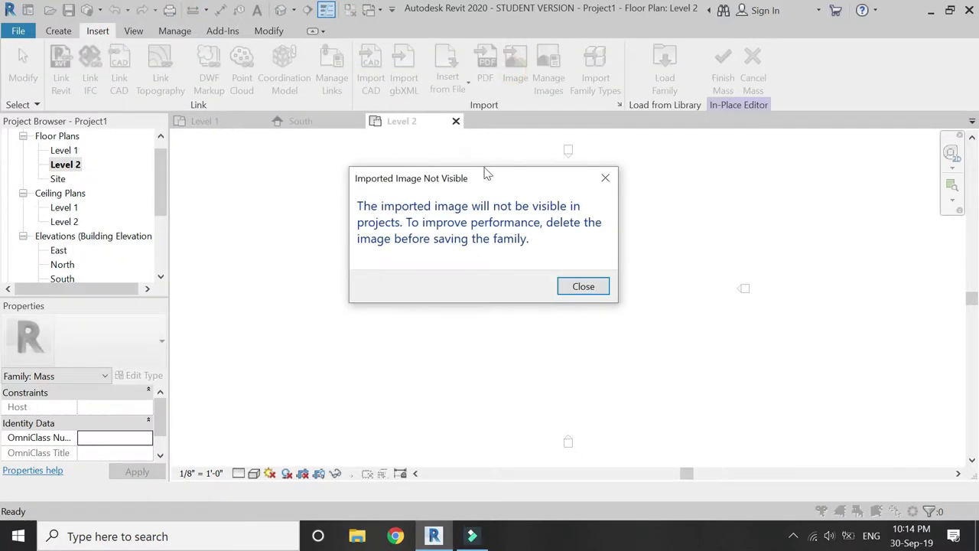
{"action": "left_click", "coordinate": [581, 286]}
{"action": "left_click", "coordinate": [567, 180]}
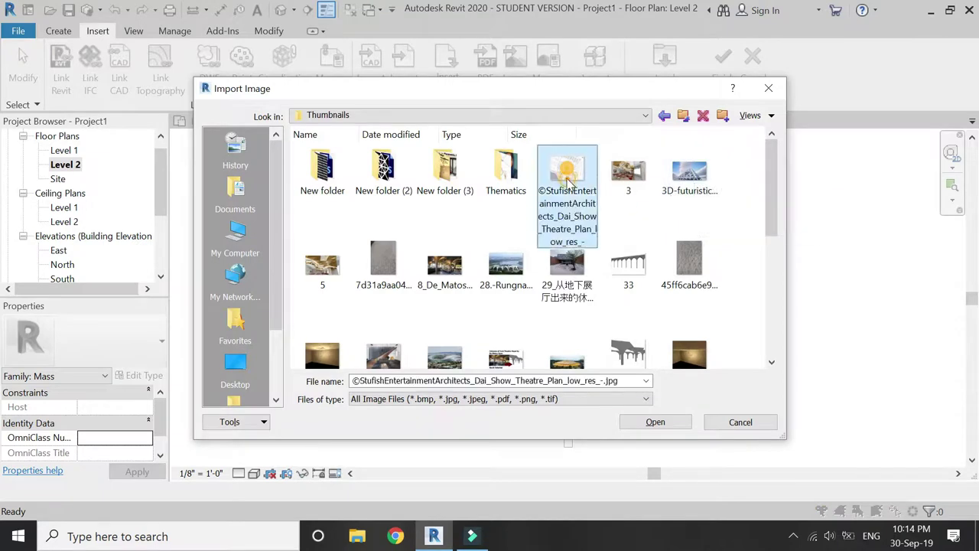
{"action": "left_click", "coordinate": [655, 422]}
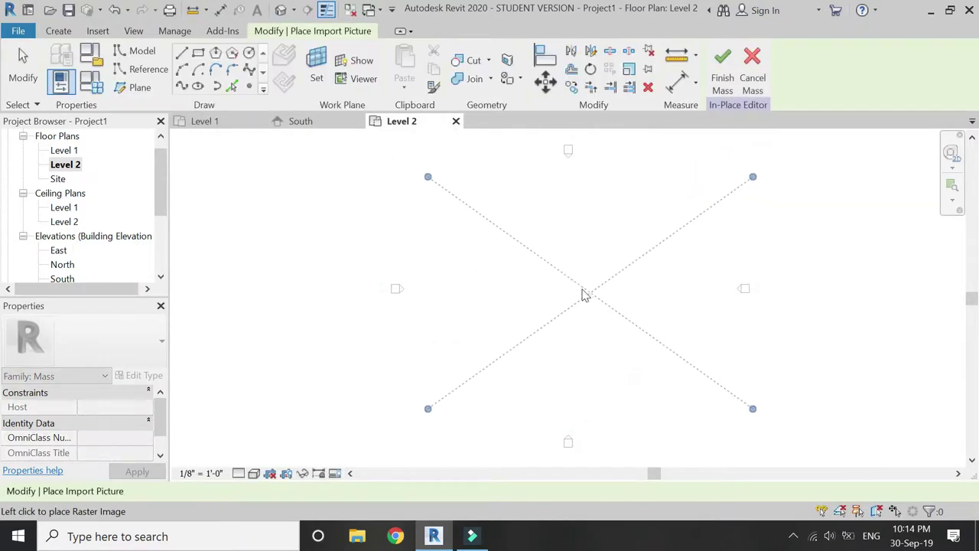
{"action": "left_click", "coordinate": [573, 291]}
{"action": "key", "text": "Escape"}
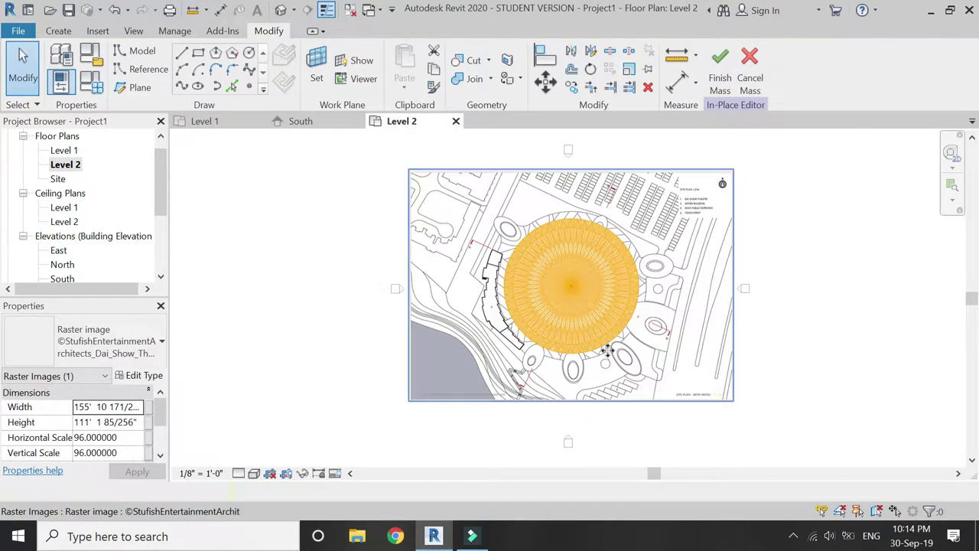
{"action": "scroll", "coordinate": [596, 283], "scroll_direction": "up", "scroll_amount": 5}
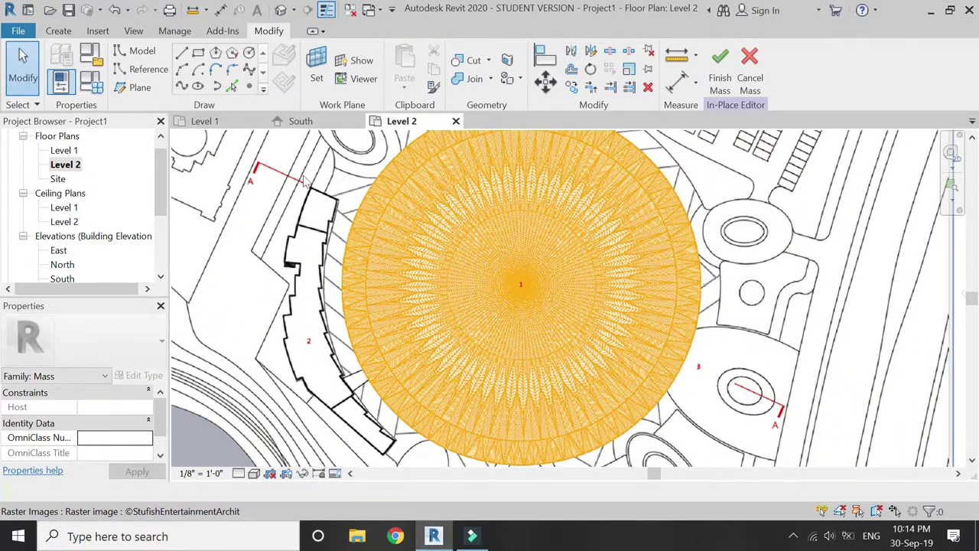
Draw the first radial model line from centre point 1 to the circle's edge.
{"action": "left_click", "coordinate": [181, 58]}
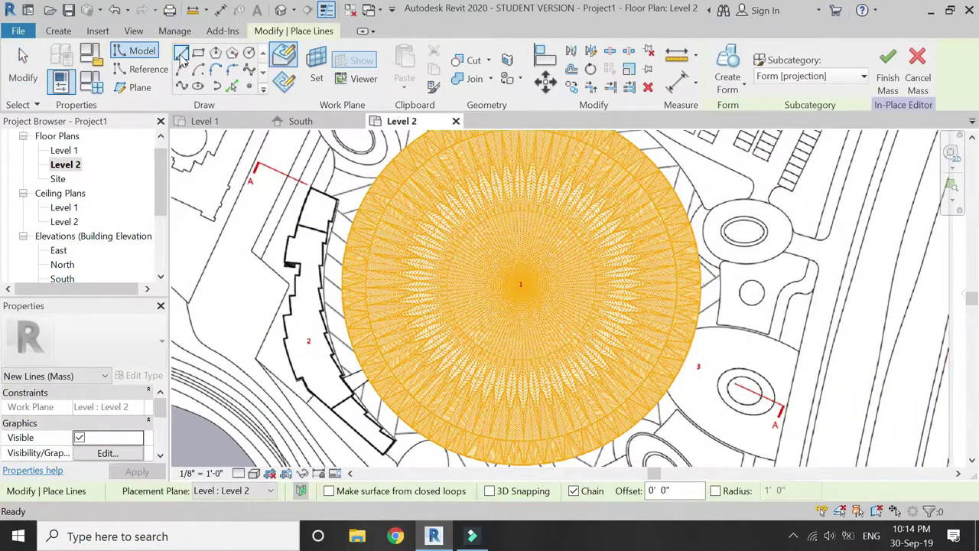
{"action": "scroll", "coordinate": [529, 298], "scroll_direction": "up", "scroll_amount": 5}
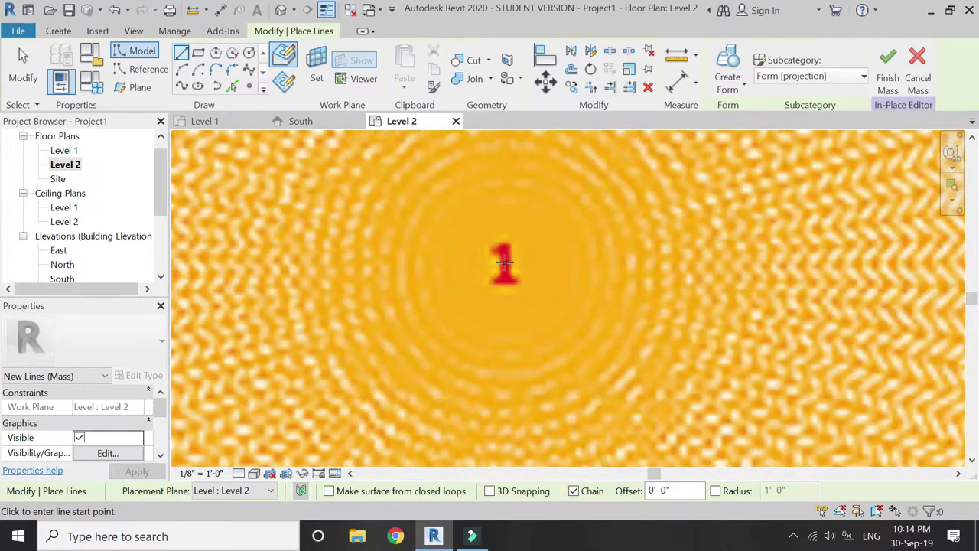
{"action": "left_click", "coordinate": [450, 287]}
{"action": "scroll", "coordinate": [449, 287], "scroll_direction": "down", "scroll_amount": 5}
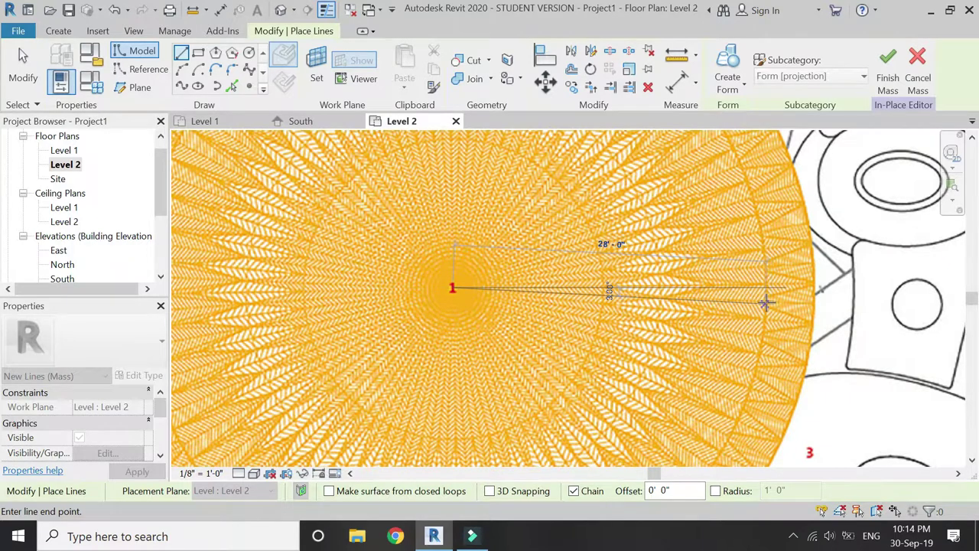
{"action": "left_click", "coordinate": [815, 306]}
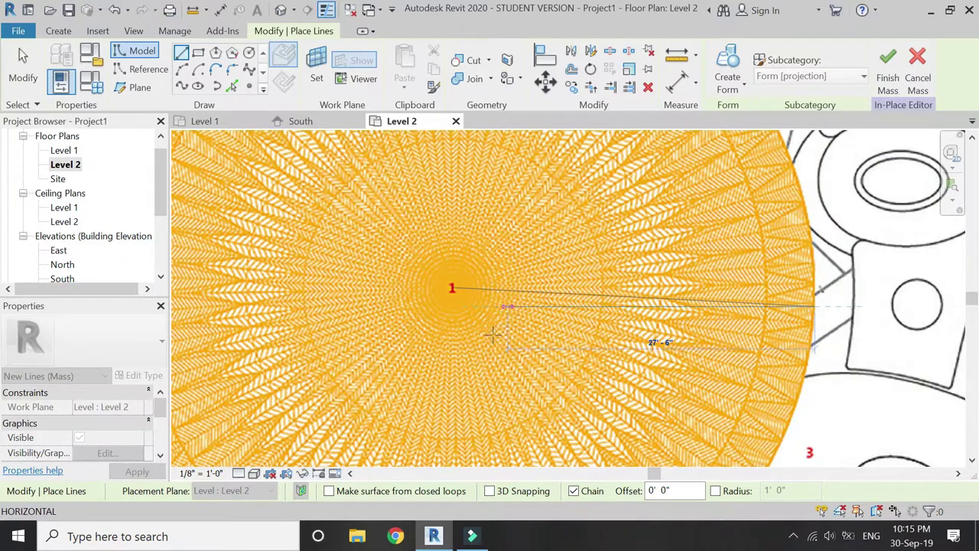
{"action": "key", "text": "Escape"}
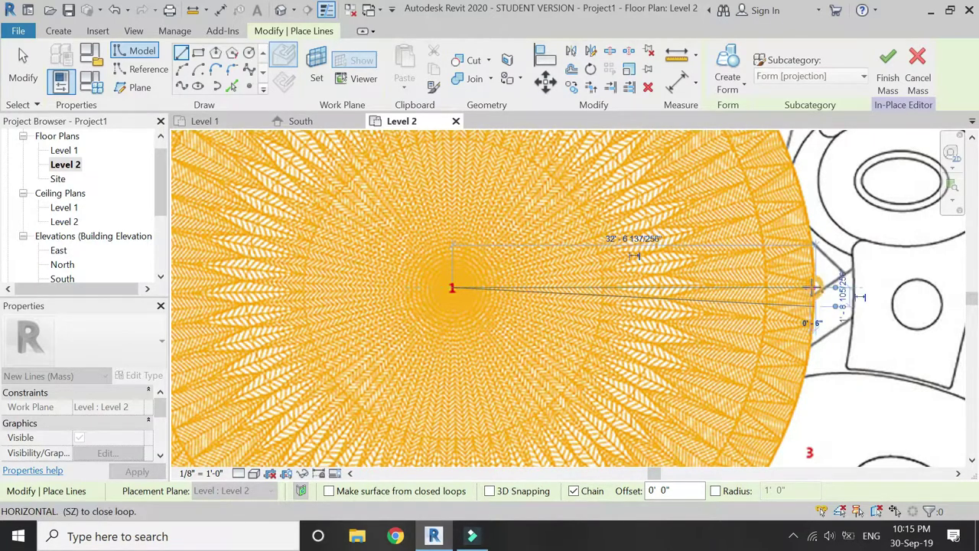
{"action": "left_click", "coordinate": [813, 287]}
{"action": "key", "text": "Escape"}
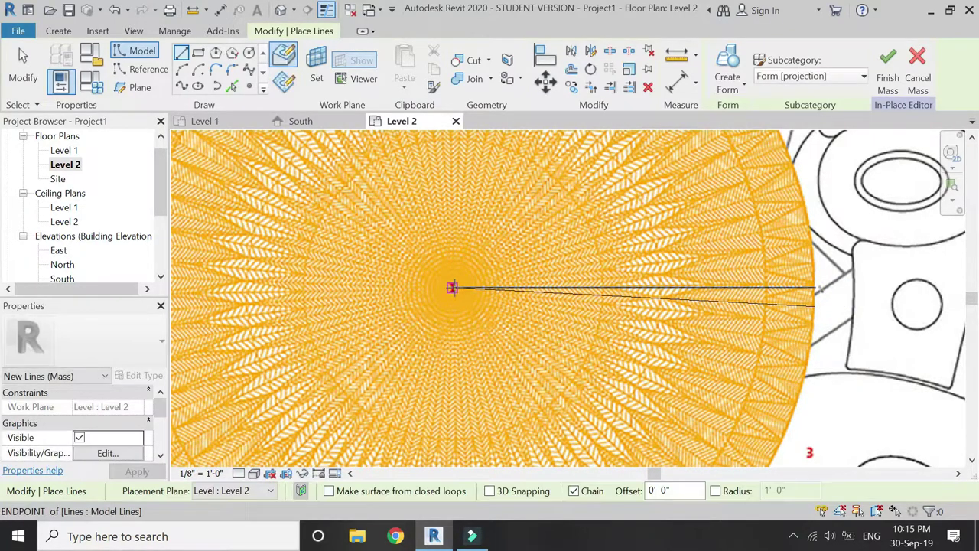
Draw three more radial lines from point 1 out to the circle's edge.
{"action": "left_click", "coordinate": [452, 287]}
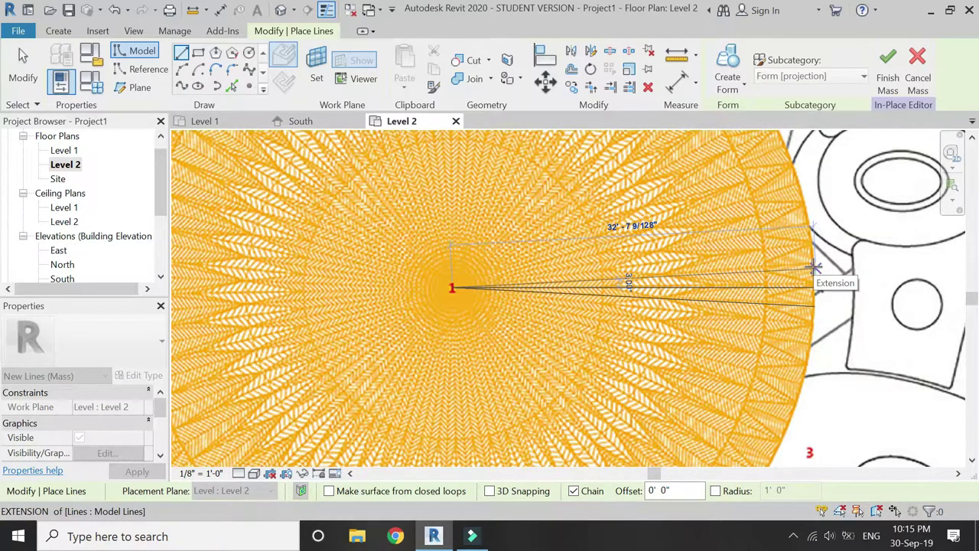
{"action": "left_click", "coordinate": [815, 266]}
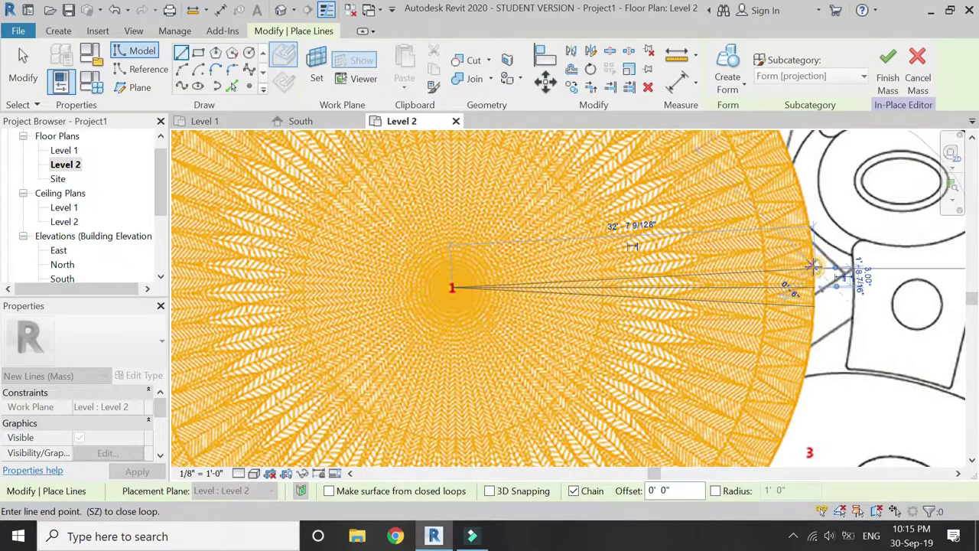
{"action": "scroll", "coordinate": [452, 287], "scroll_direction": "up", "scroll_amount": 5}
{"action": "left_click", "coordinate": [452, 287]}
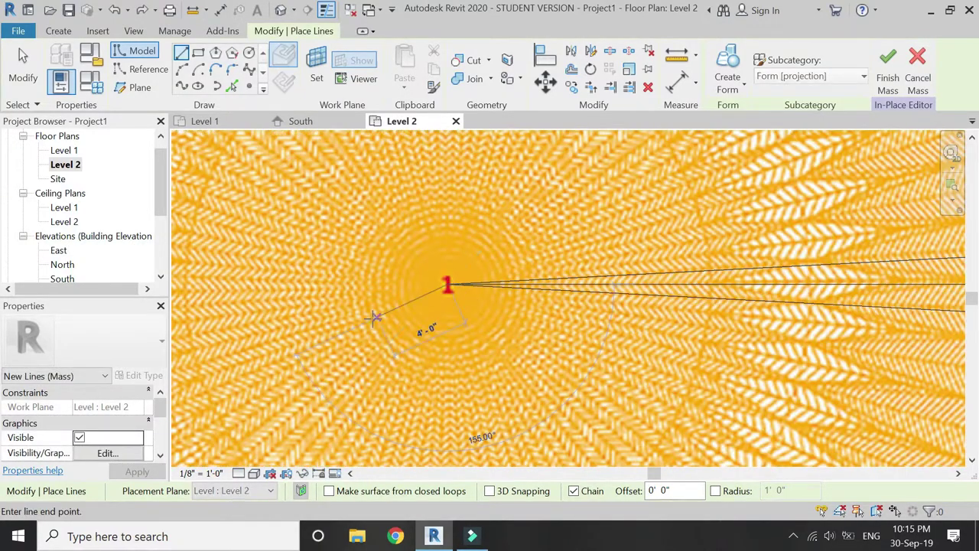
{"action": "scroll", "coordinate": [397, 306], "scroll_direction": "down", "scroll_amount": 4}
{"action": "scroll", "coordinate": [624, 329], "scroll_direction": "up", "scroll_amount": 2}
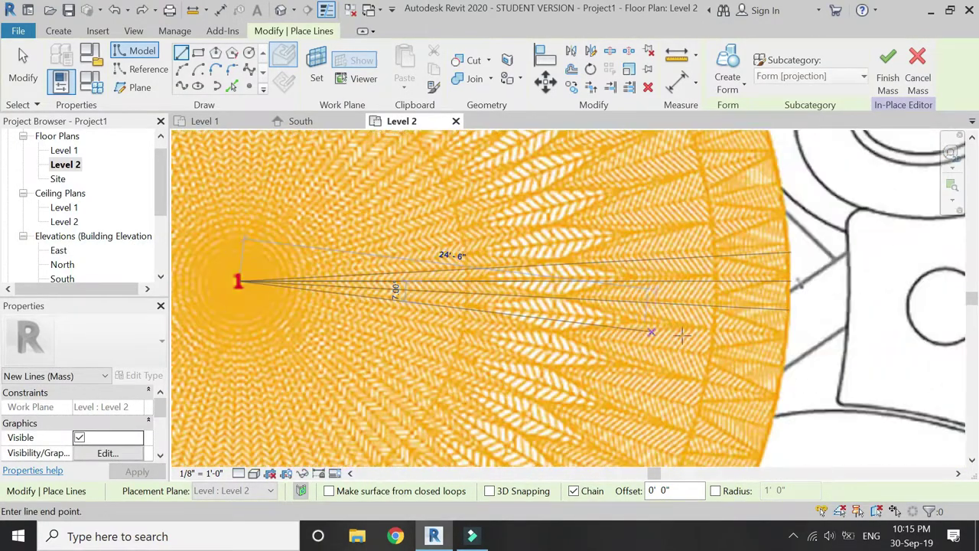
{"action": "left_click", "coordinate": [786, 337]}
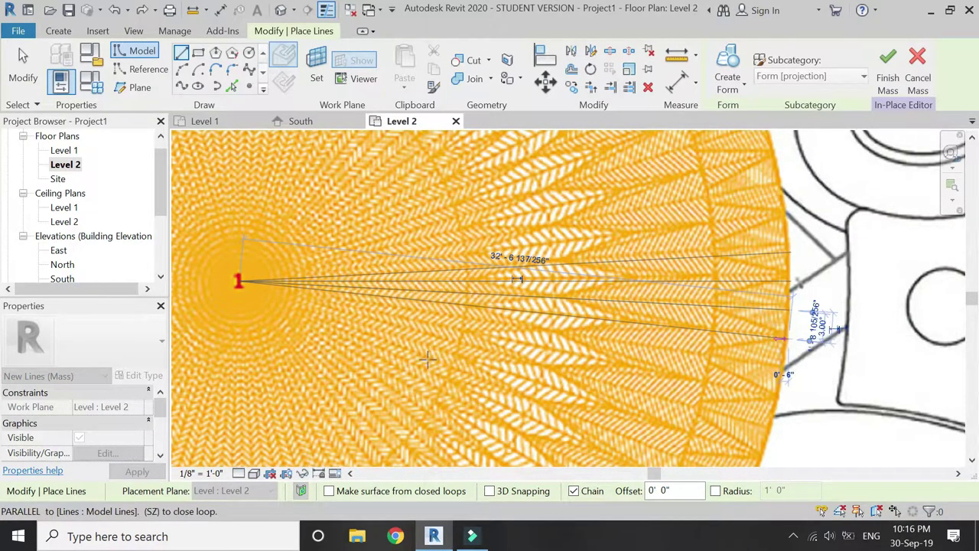
{"action": "left_click", "coordinate": [252, 282]}
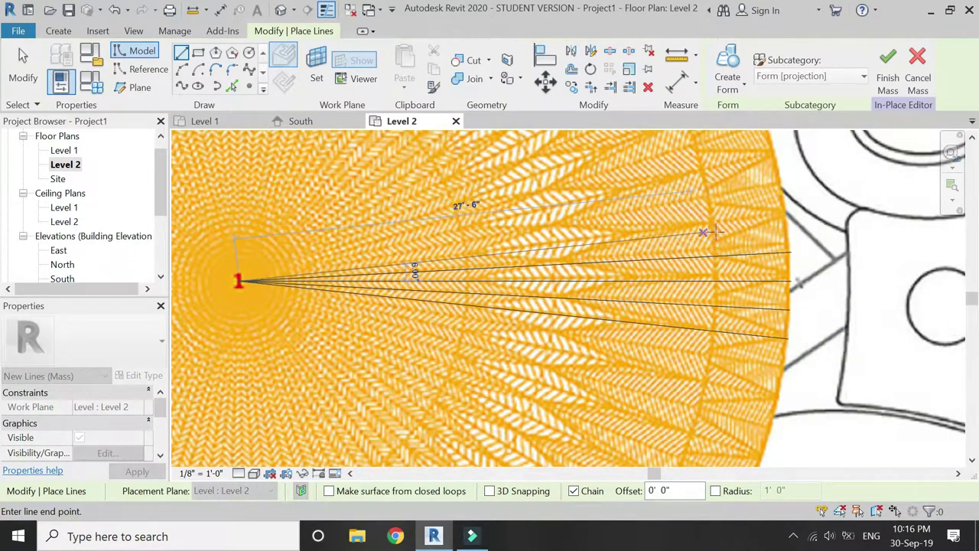
{"action": "left_click", "coordinate": [778, 225]}
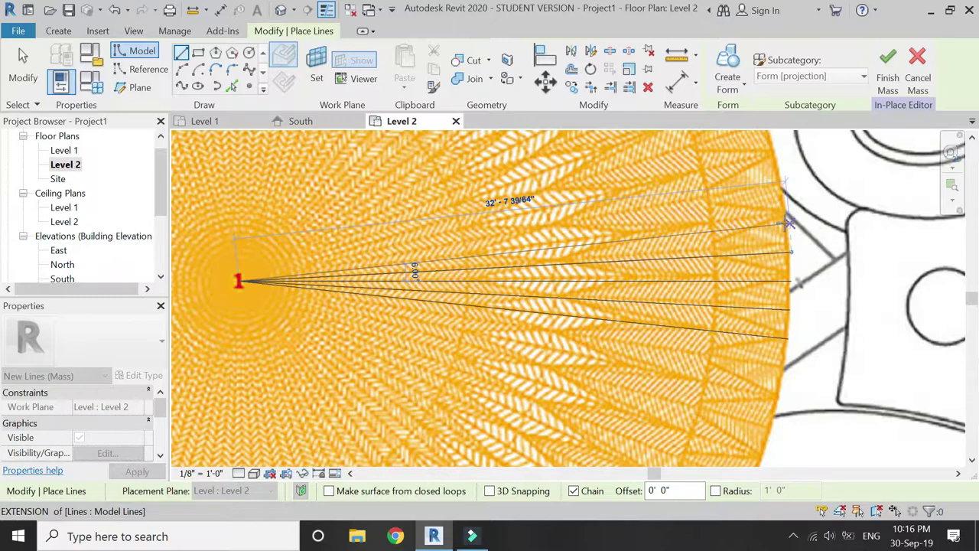
{"action": "key", "text": "Escape"}
{"action": "key", "text": "Escape"}
{"action": "scroll", "coordinate": [643, 352], "scroll_direction": "down", "scroll_amount": 2}
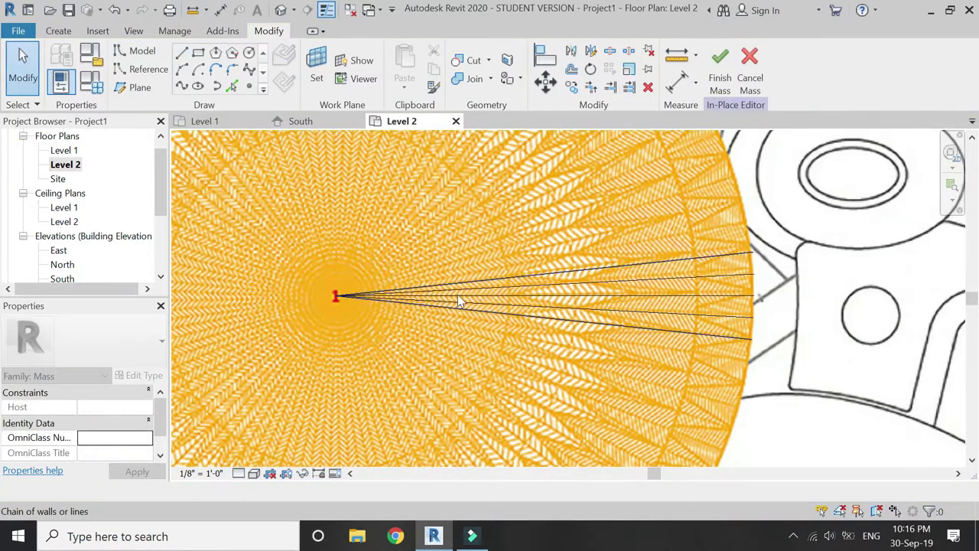
{"action": "scroll", "coordinate": [334, 291], "scroll_direction": "up", "scroll_amount": 2}
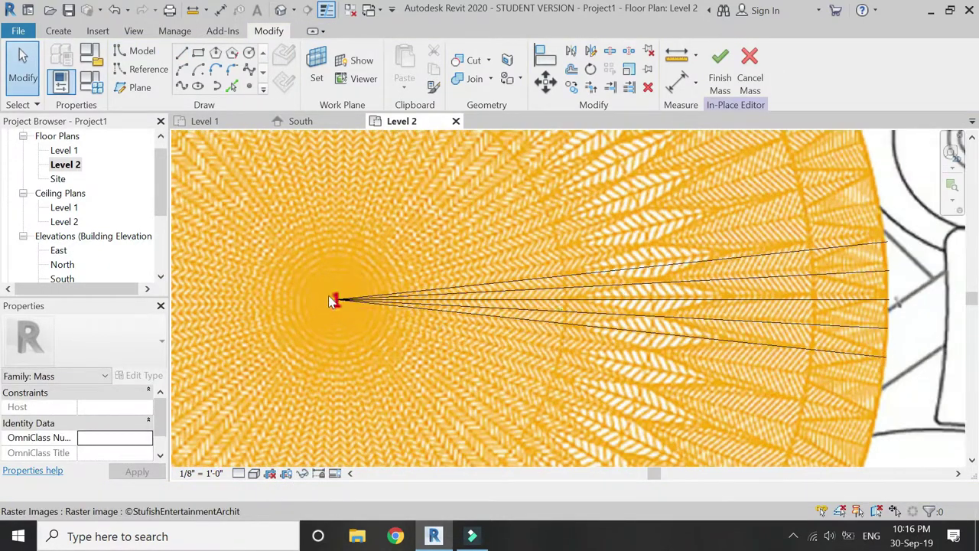
Place two reference points along the fan lines.
{"action": "left_click", "coordinate": [149, 70]}
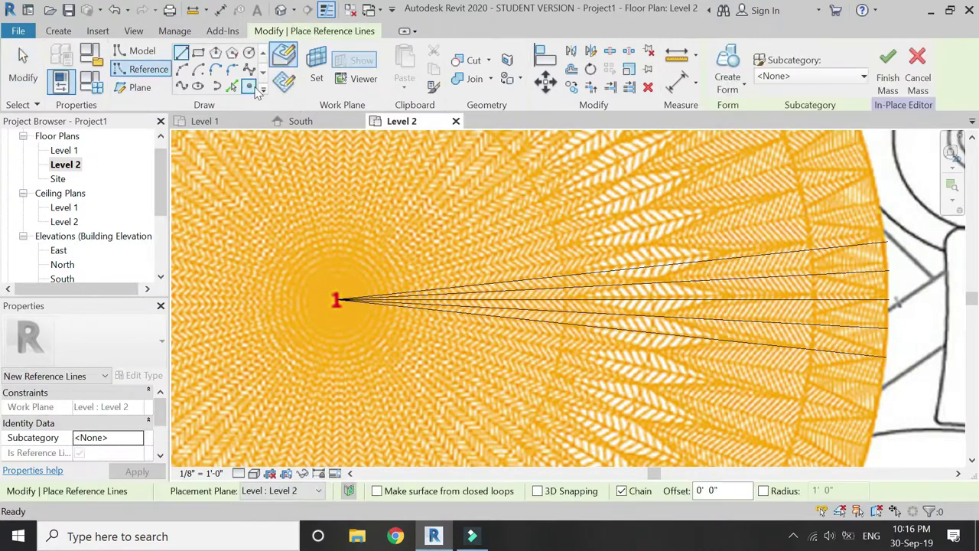
{"action": "left_click", "coordinate": [285, 81]}
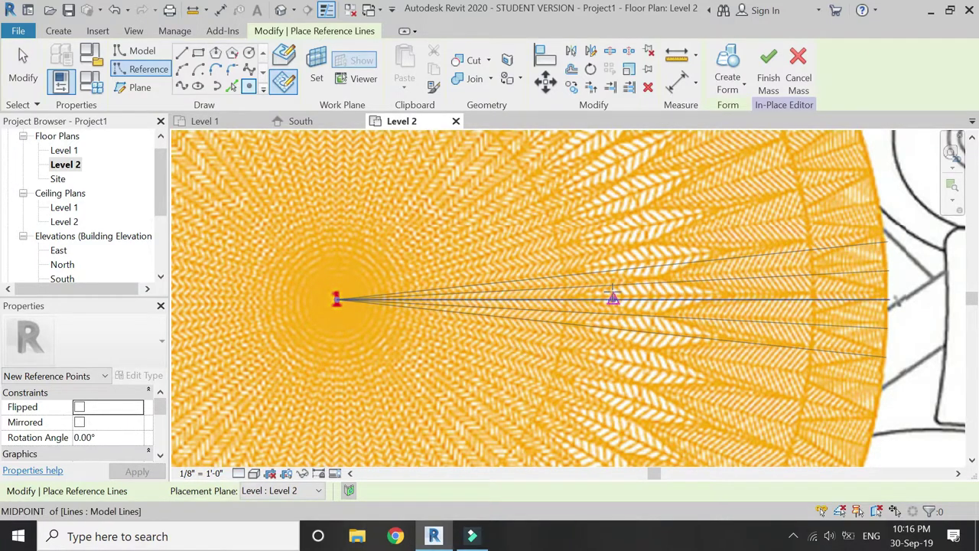
{"action": "scroll", "coordinate": [611, 297], "scroll_direction": "up", "scroll_amount": 1}
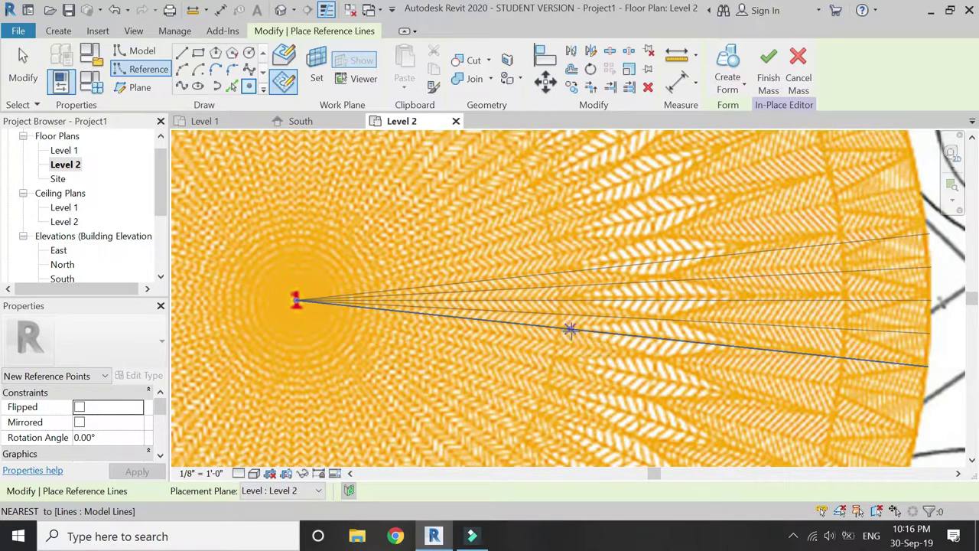
{"action": "left_click", "coordinate": [573, 330]}
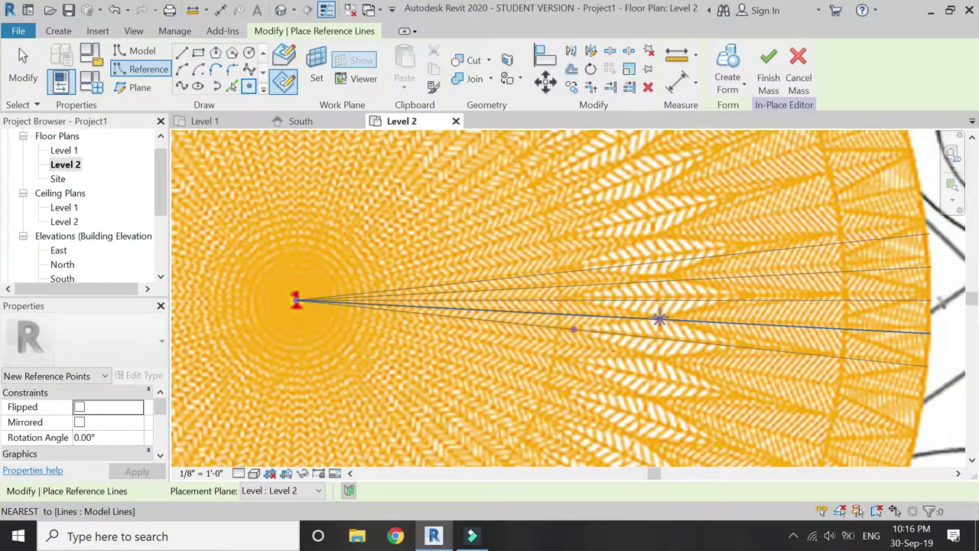
{"action": "left_click", "coordinate": [651, 319]}
{"action": "key", "text": "Escape"}
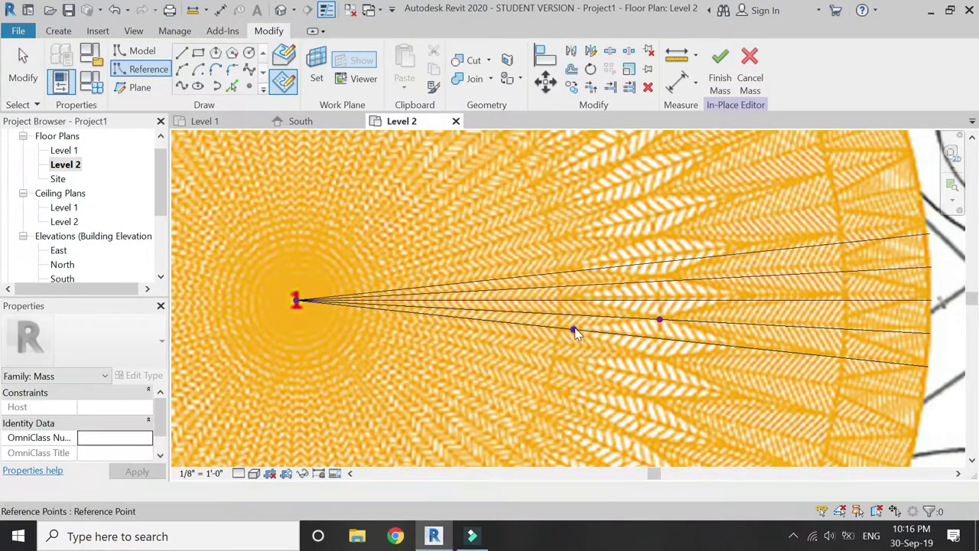
Mirror a copy of the lower-line reference point across an axis from point 1.
{"action": "left_click", "coordinate": [573, 330]}
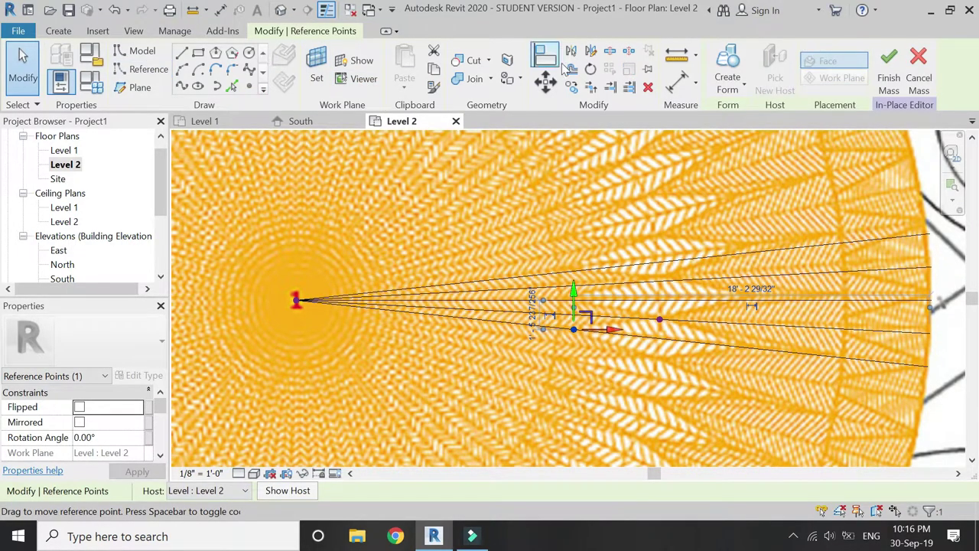
{"action": "left_click", "coordinate": [592, 51]}
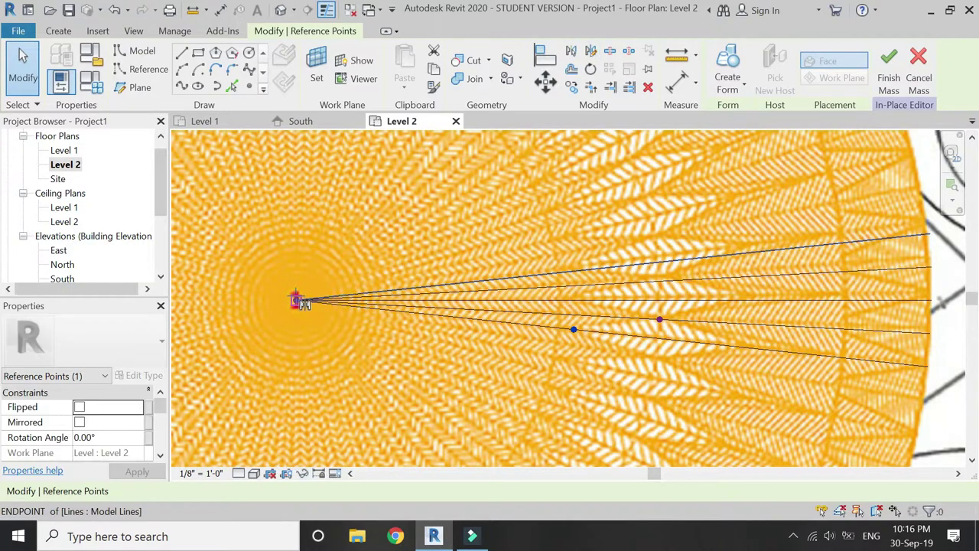
{"action": "left_click", "coordinate": [295, 299]}
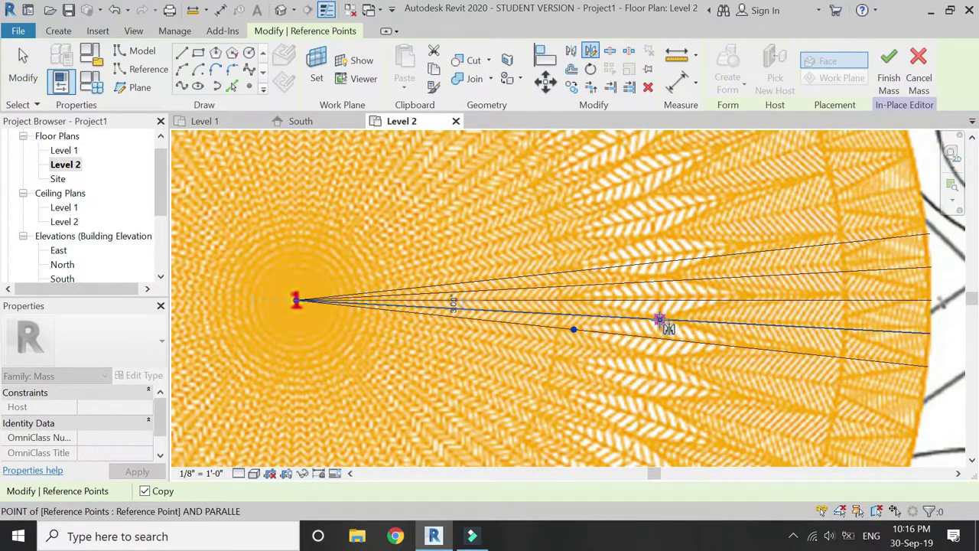
{"action": "left_click", "coordinate": [659, 319]}
{"action": "key", "text": "Escape"}
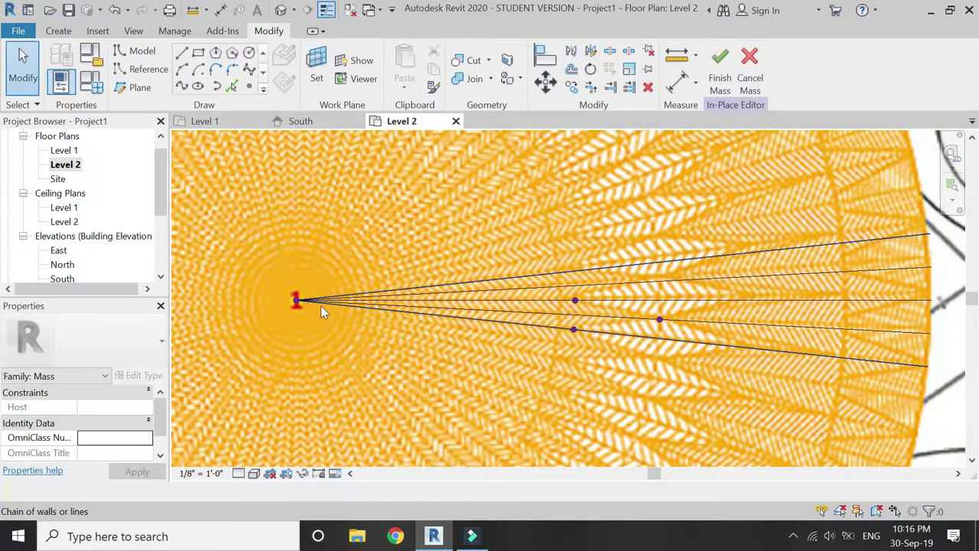
Add more reference points on the fan lines and the horizontal line.
{"action": "left_click", "coordinate": [249, 85]}
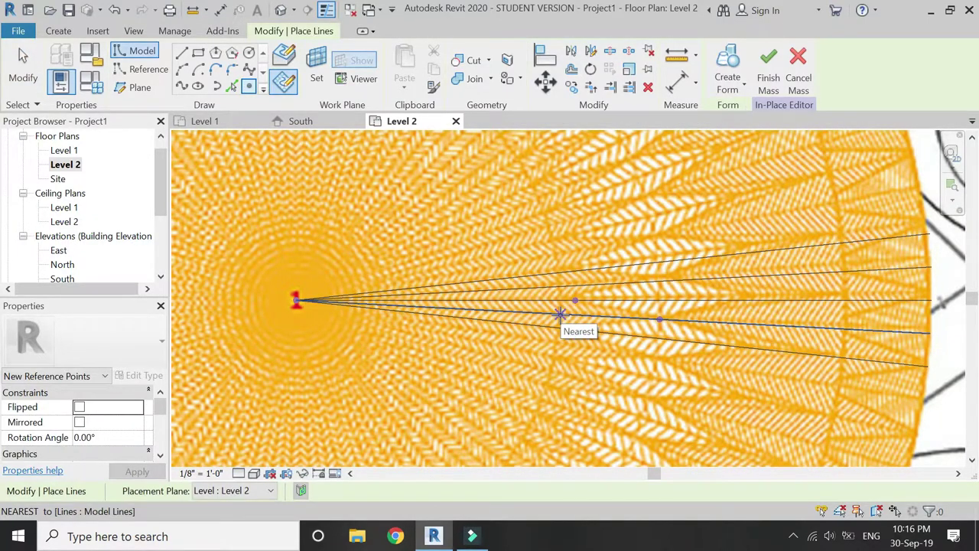
{"action": "left_click", "coordinate": [559, 314]}
{"action": "left_click", "coordinate": [559, 314]}
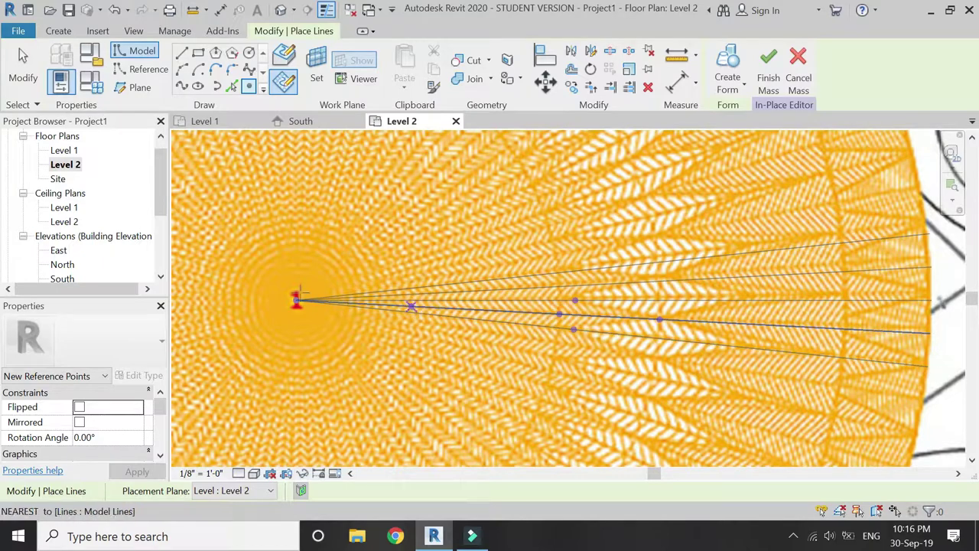
{"action": "scroll", "coordinate": [233, 279], "scroll_direction": "down", "scroll_amount": 2}
{"action": "left_click", "coordinate": [507, 354]}
{"action": "scroll", "coordinate": [579, 298], "scroll_direction": "up", "scroll_amount": 2}
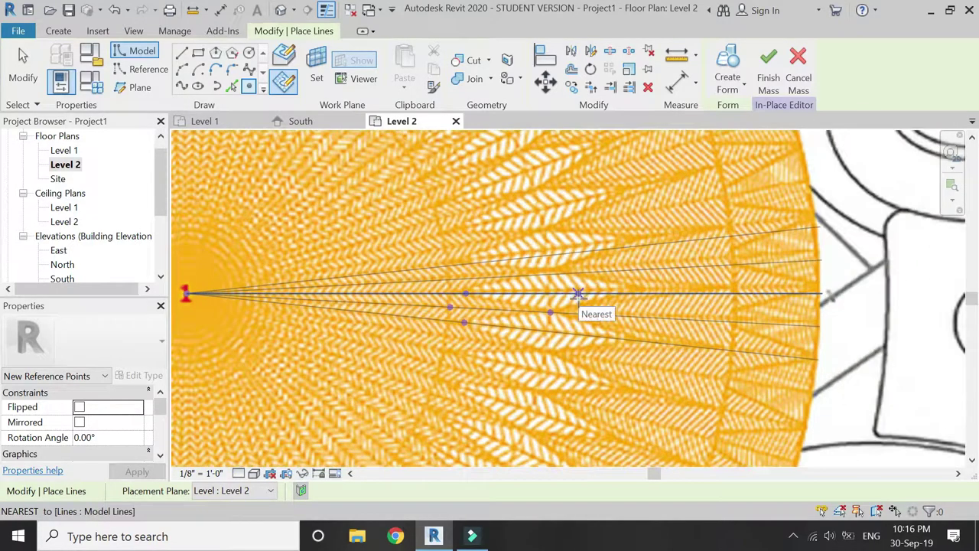
{"action": "scroll", "coordinate": [579, 294], "scroll_direction": "up", "scroll_amount": 1}
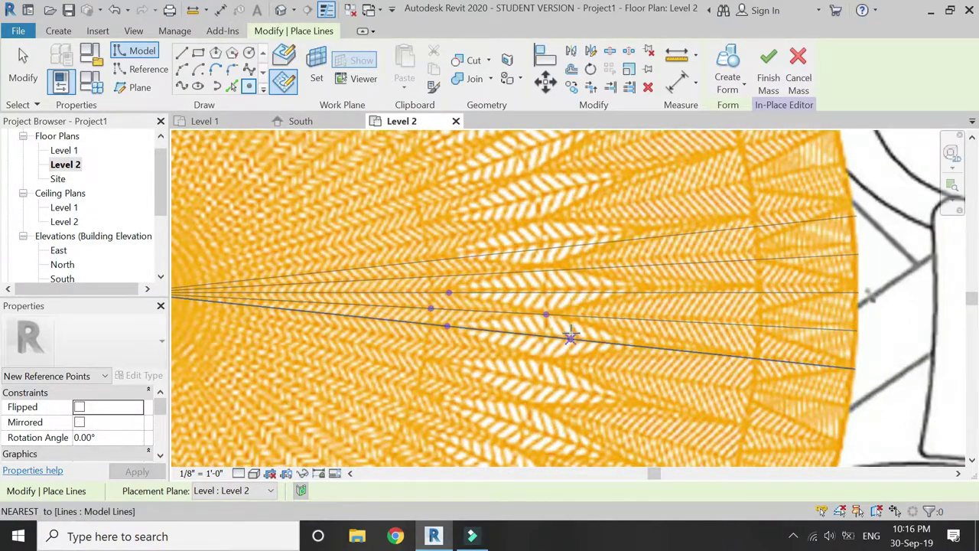
{"action": "left_click", "coordinate": [650, 293]}
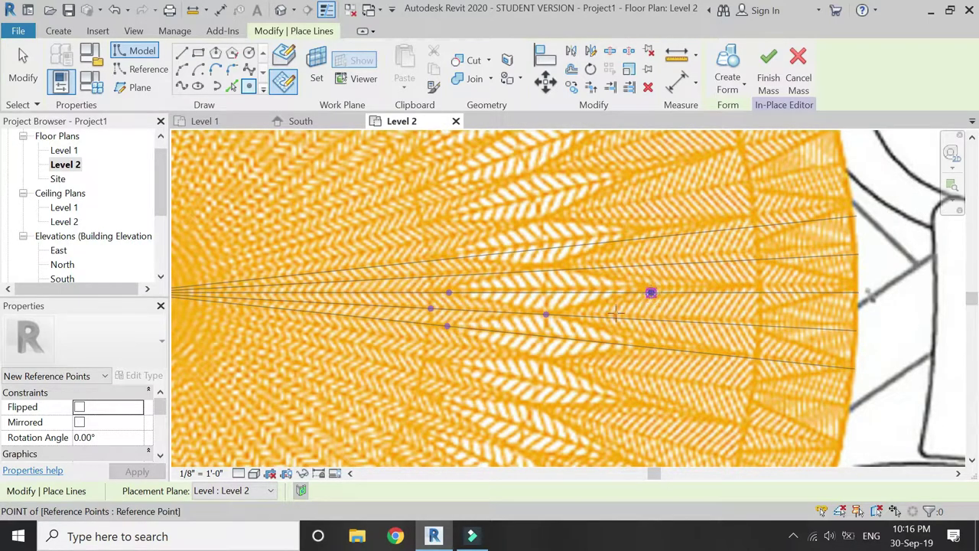
{"action": "key", "text": "Escape"}
{"action": "key", "text": "Escape"}
{"action": "key", "text": "Escape"}
Mirror the newly placed point across the horizontal axis from the centre.
{"action": "left_click", "coordinate": [546, 315]}
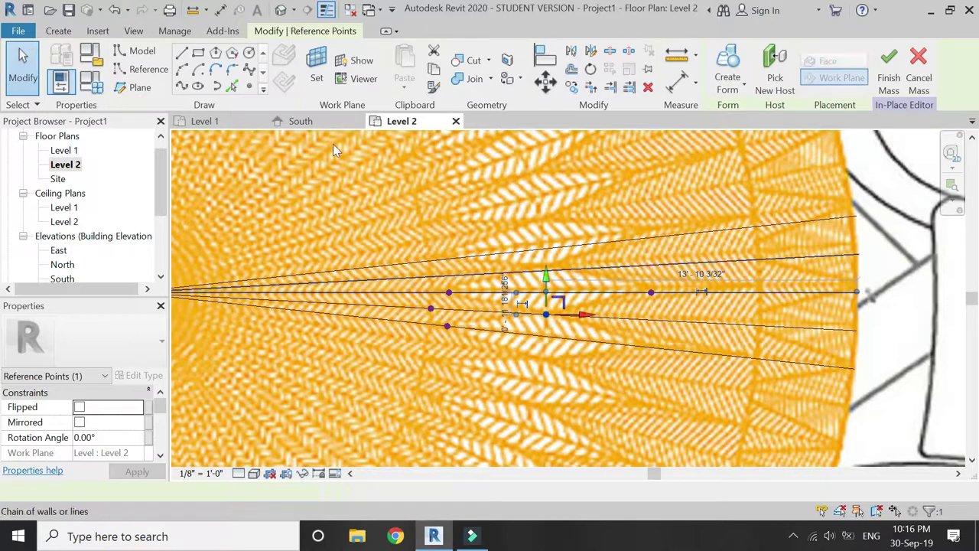
{"action": "left_click", "coordinate": [591, 51]}
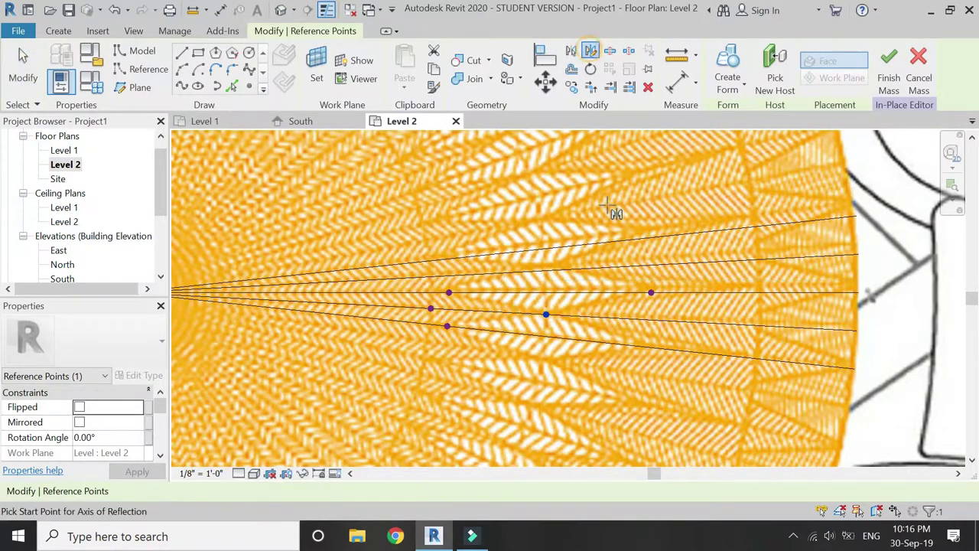
{"action": "scroll", "coordinate": [614, 212], "scroll_direction": "down", "scroll_amount": 1}
{"action": "left_click", "coordinate": [192, 280]}
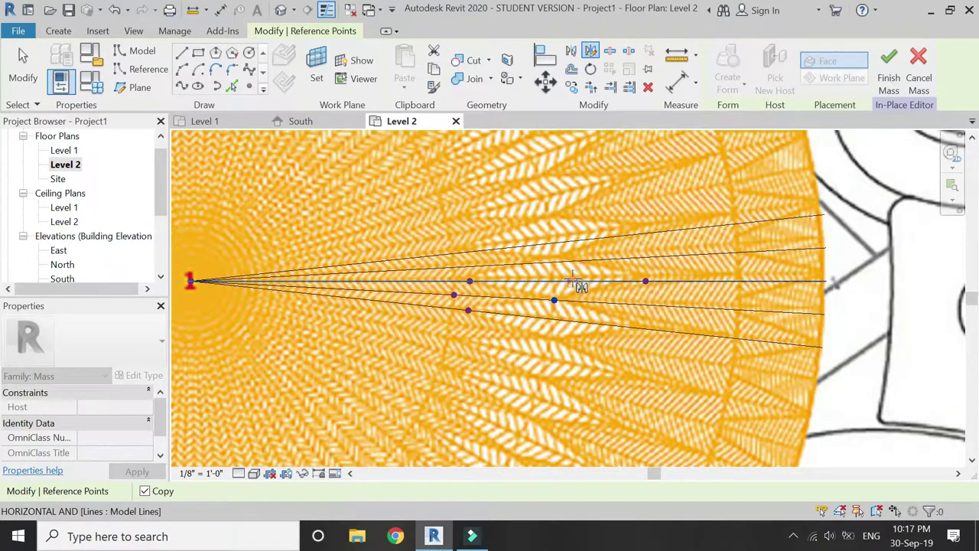
{"action": "left_click", "coordinate": [575, 281]}
{"action": "key", "text": "Escape"}
Place a point near the outer ring on the horizontal line and copy it to the lowest fan line.
{"action": "key", "text": "Return"}
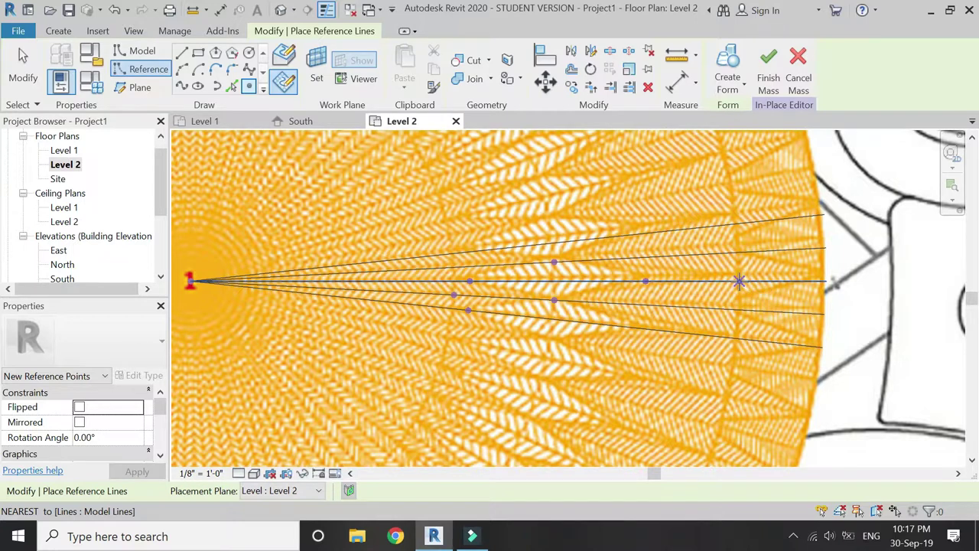
{"action": "left_click", "coordinate": [739, 282]}
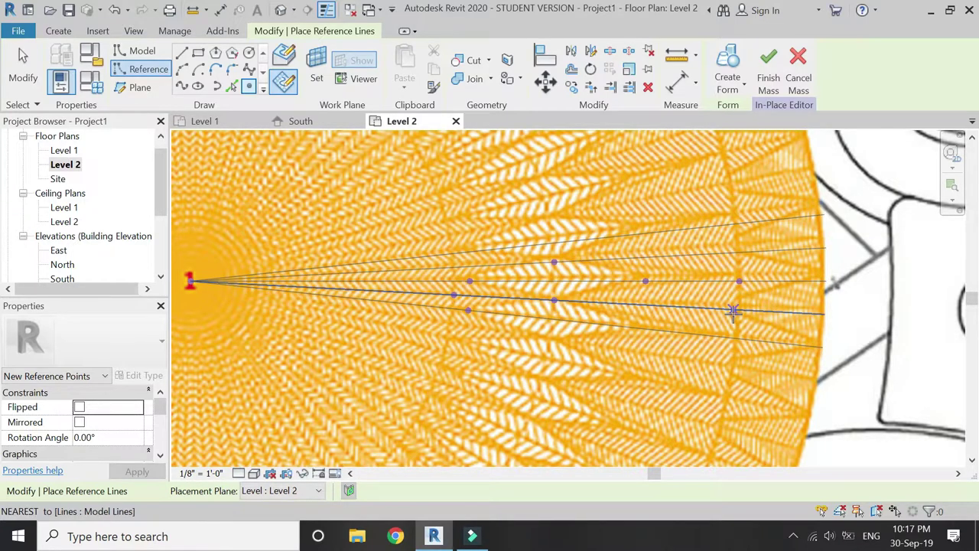
{"action": "key", "text": "Escape"}
{"action": "key", "text": "Escape"}
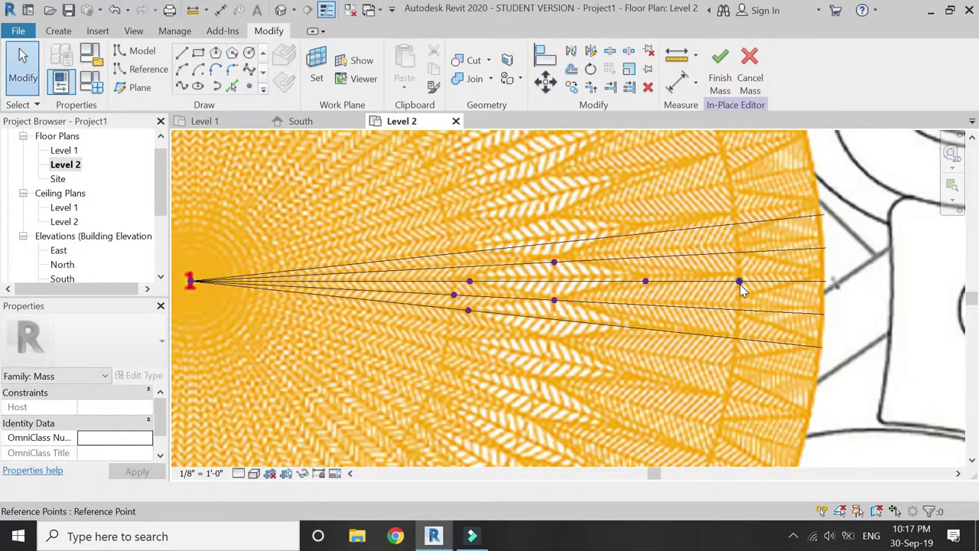
{"action": "left_click", "coordinate": [738, 282]}
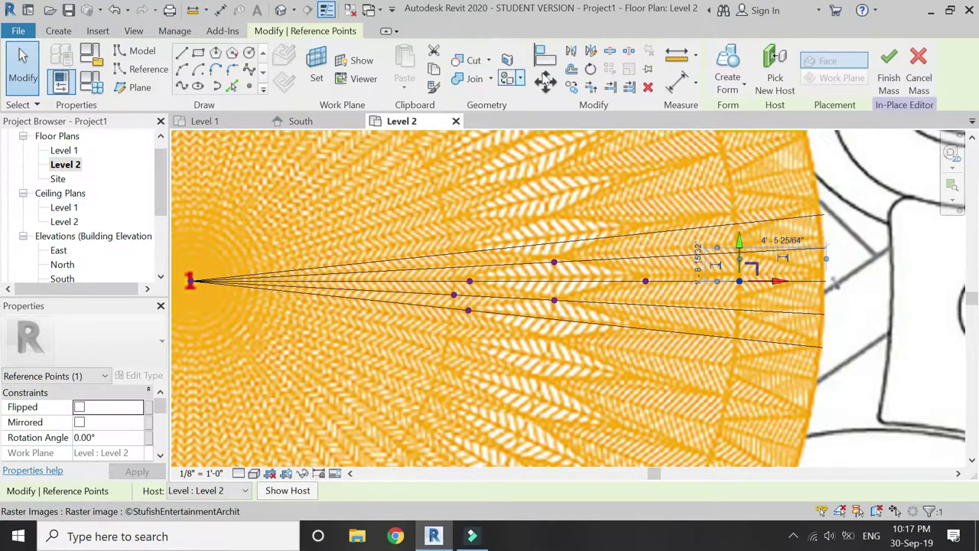
{"action": "left_click", "coordinate": [591, 51]}
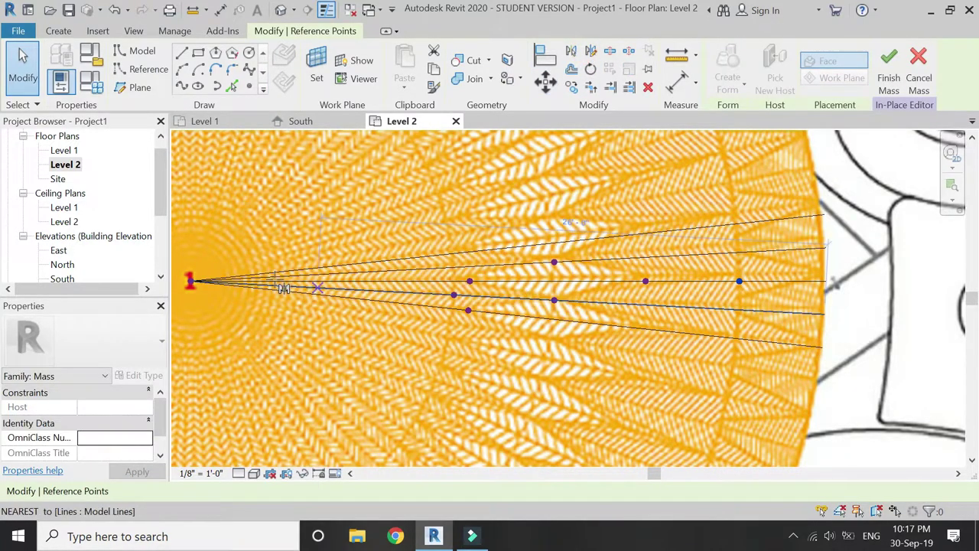
{"action": "left_click", "coordinate": [191, 280]}
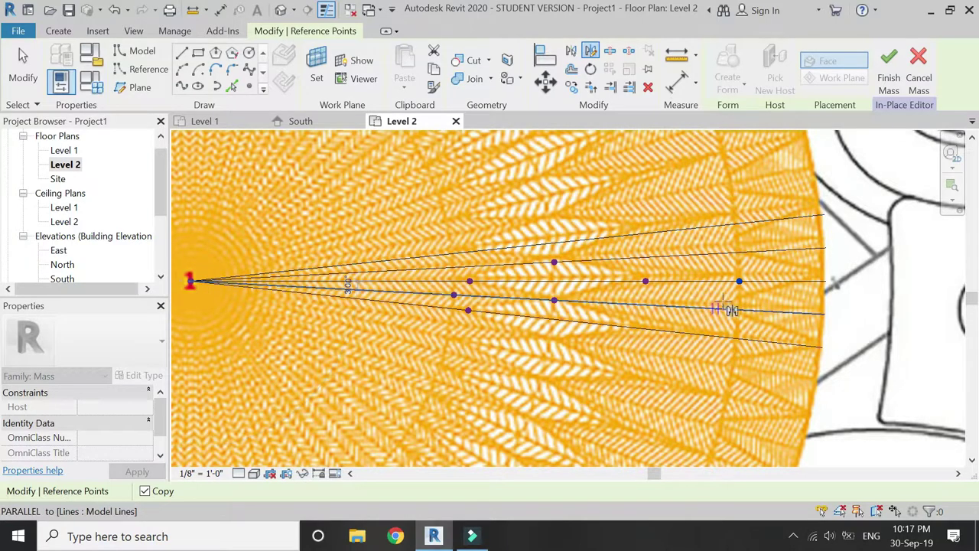
{"action": "left_click", "coordinate": [736, 338]}
{"action": "key", "text": "Escape"}
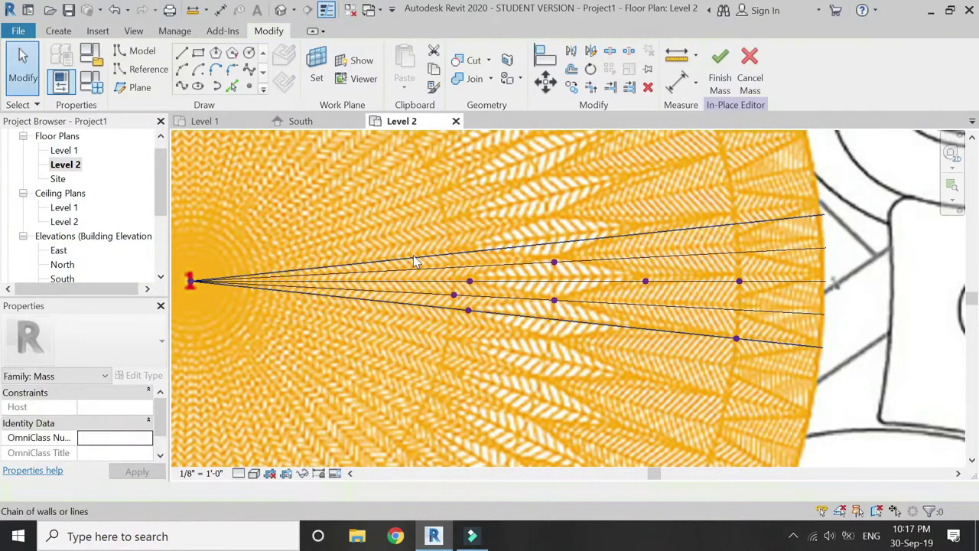
Add a point on the lowest fan line and mirror a copy near the edge.
{"action": "left_click", "coordinate": [139, 70]}
{"action": "left_click", "coordinate": [249, 86]}
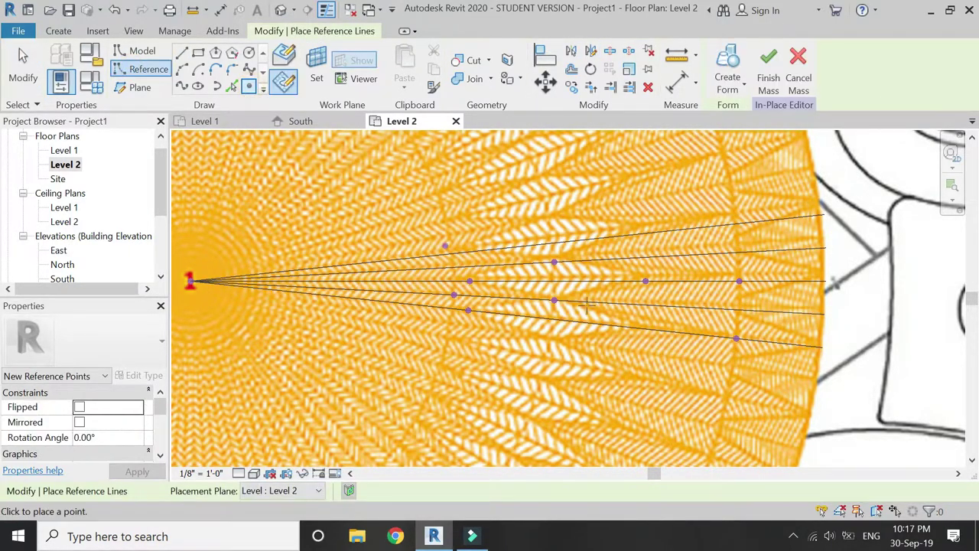
{"action": "left_click", "coordinate": [715, 336]}
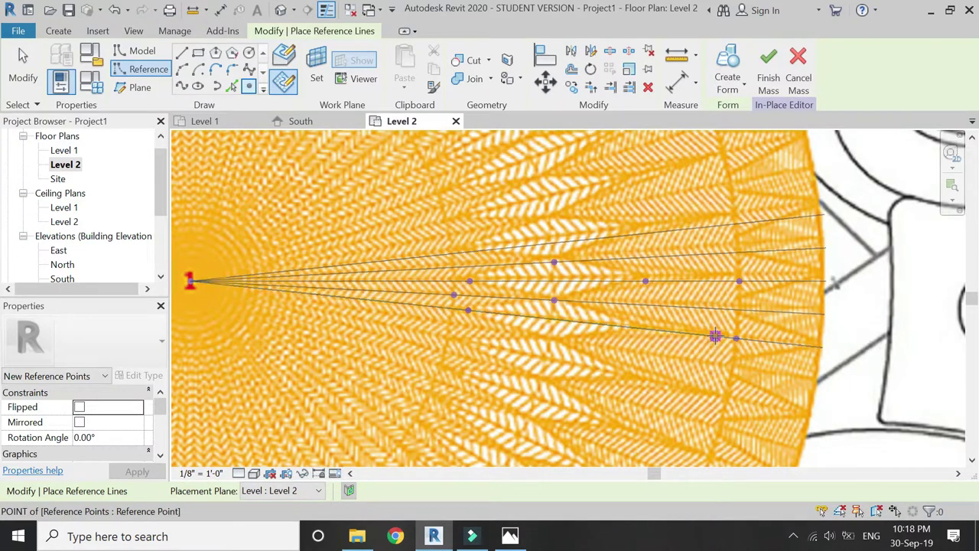
{"action": "key", "text": "Escape"}
{"action": "left_click", "coordinate": [716, 338]}
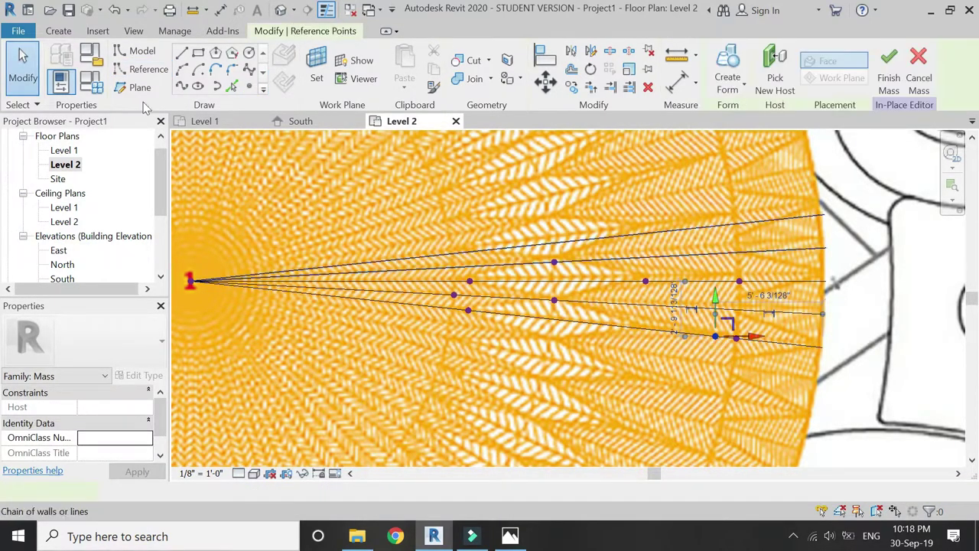
{"action": "left_click", "coordinate": [571, 87]}
{"action": "left_click", "coordinate": [192, 281]}
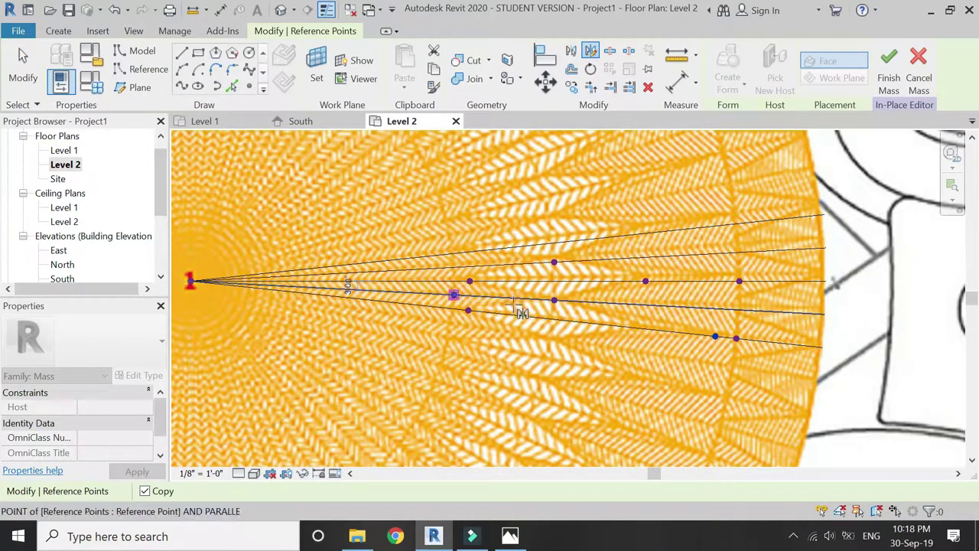
{"action": "left_click", "coordinate": [743, 312]}
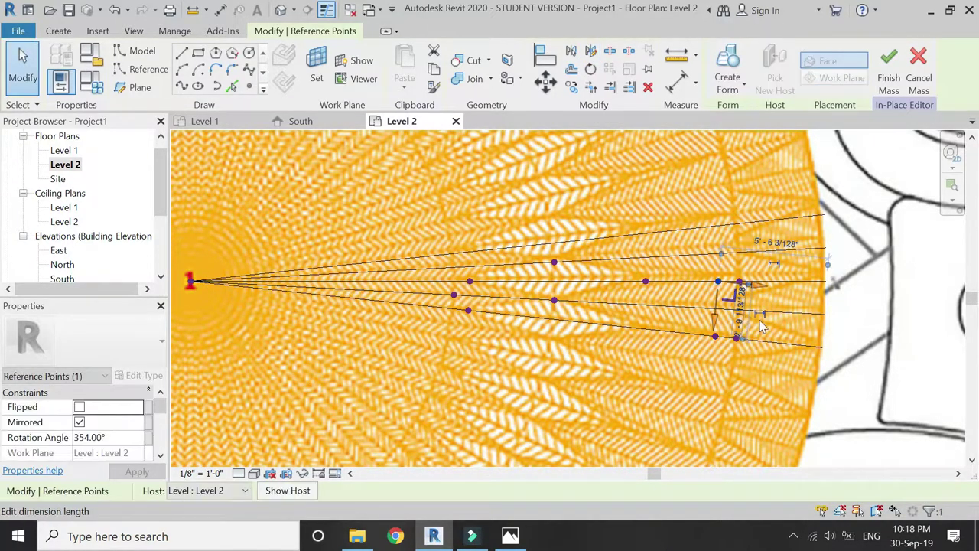
{"action": "key", "text": "Escape"}
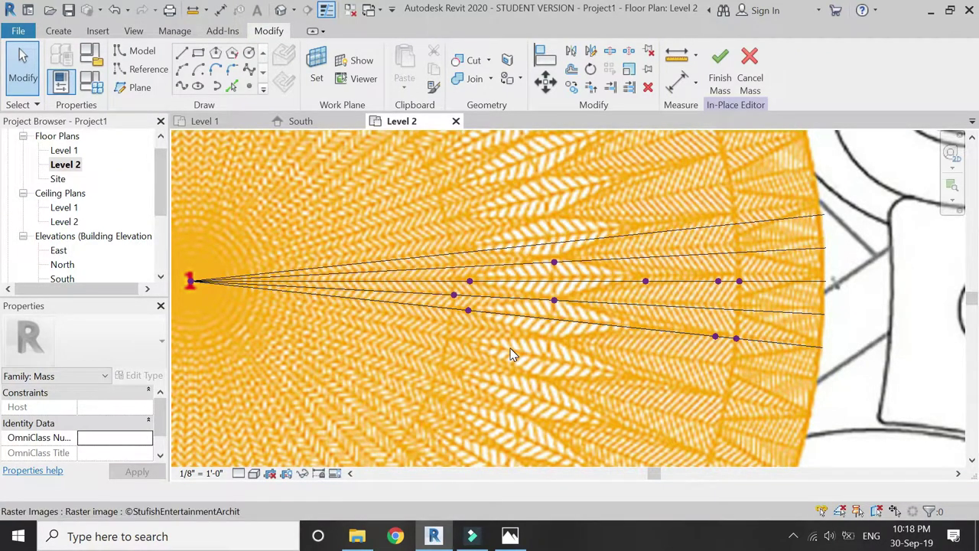
Draw a new radial line from the fan's centre to the mass's lower outer edge.
{"action": "left_click", "coordinate": [181, 54]}
{"action": "left_click", "coordinate": [191, 280]}
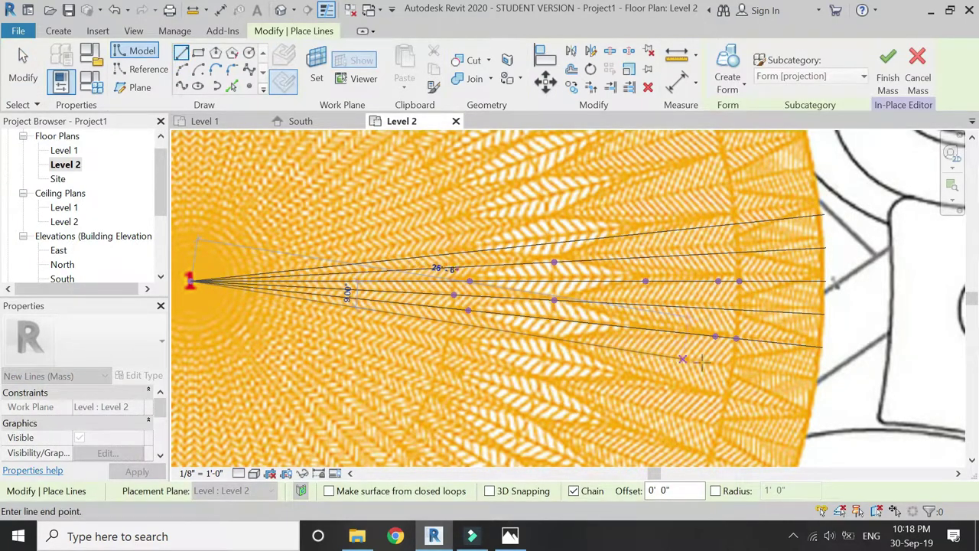
{"action": "left_click", "coordinate": [815, 379]}
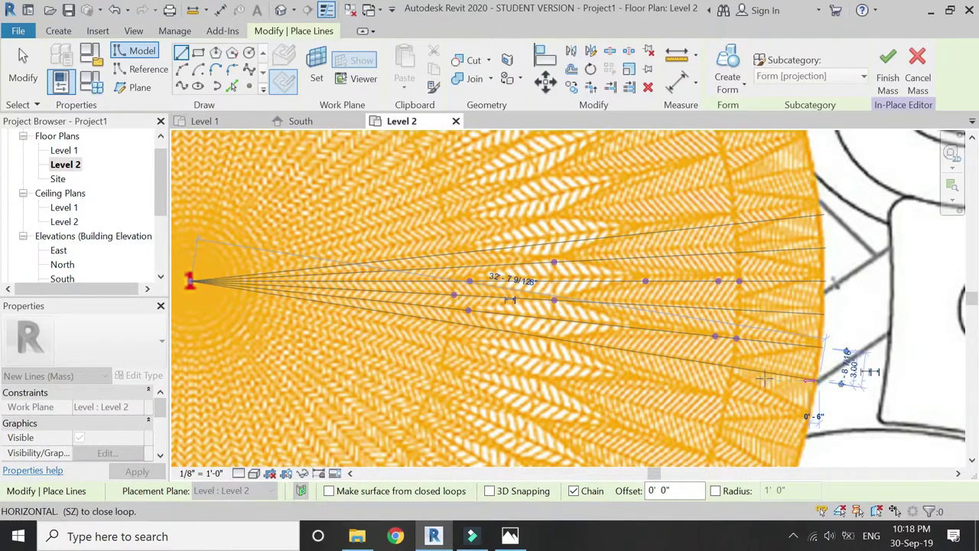
{"action": "key", "text": "Escape"}
{"action": "key", "text": "Escape"}
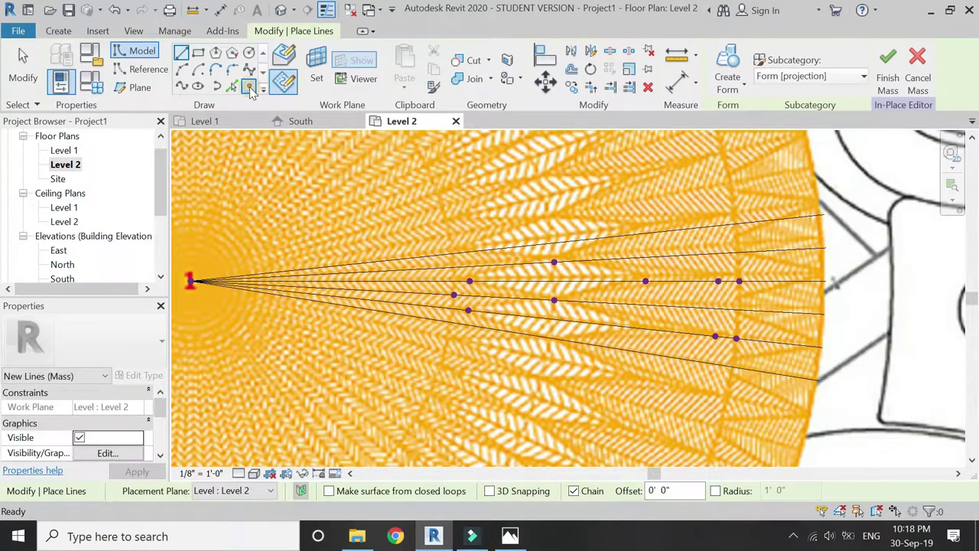
Mirror the middle-line reference point across the neighbouring line using Pick Axis.
{"action": "left_click", "coordinate": [249, 87]}
{"action": "key", "text": "Escape"}
{"action": "key", "text": "Escape"}
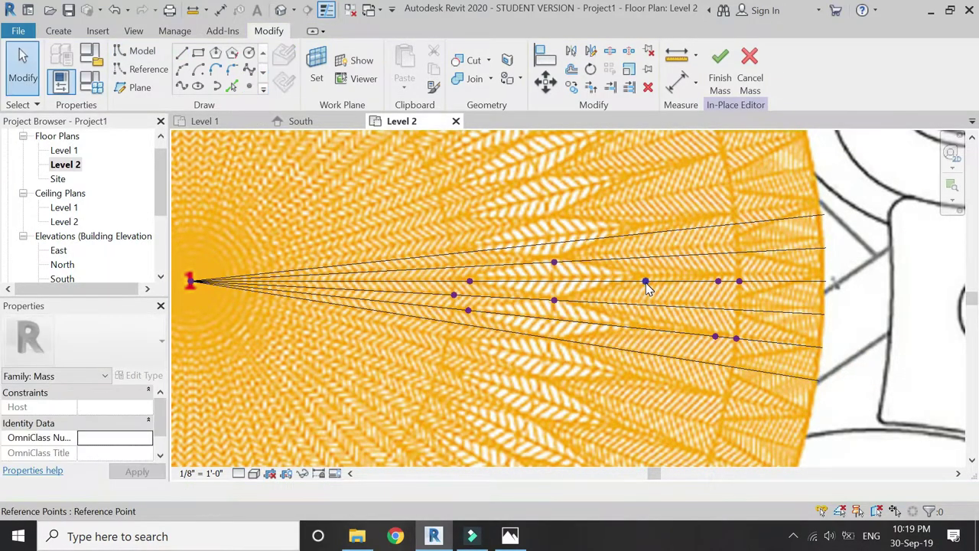
{"action": "left_click", "coordinate": [645, 283]}
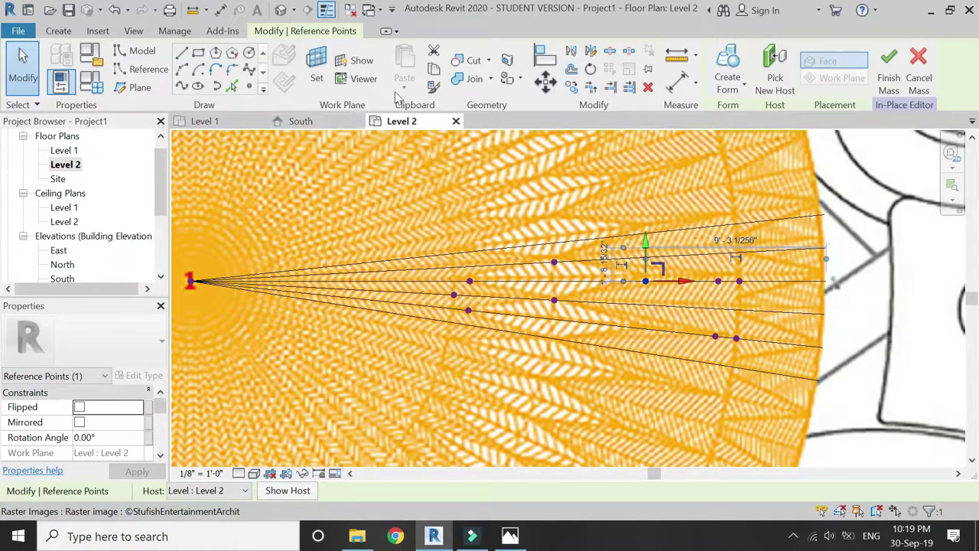
{"action": "left_click", "coordinate": [590, 52]}
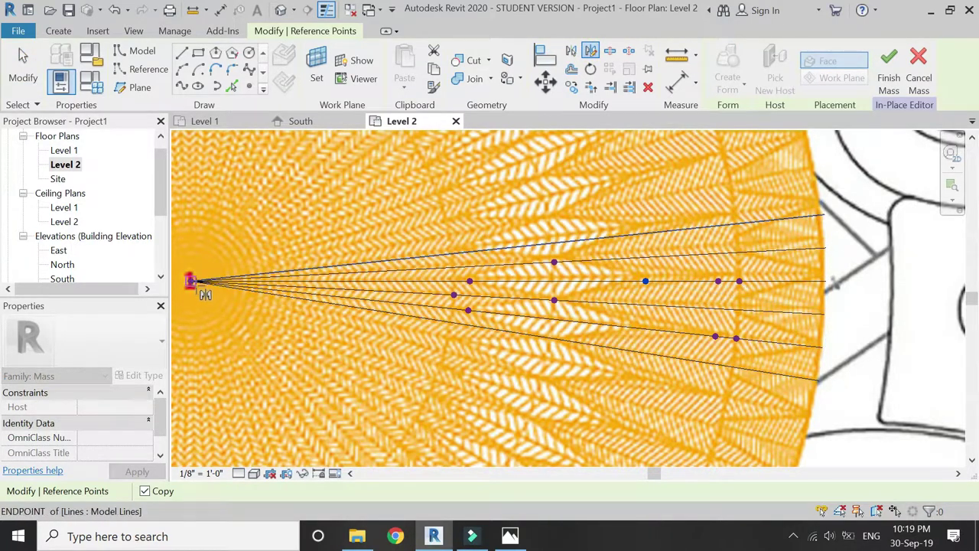
{"action": "left_click", "coordinate": [696, 311]}
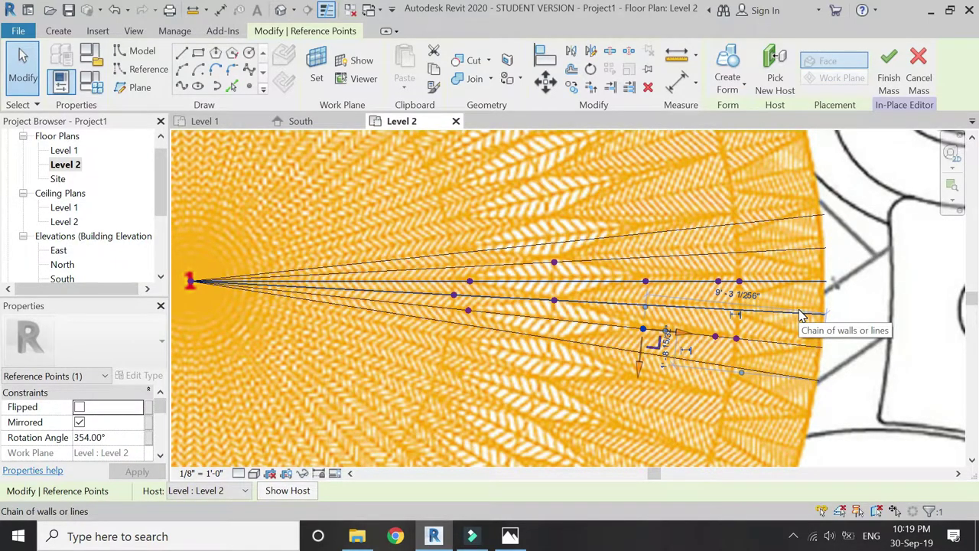
{"action": "key", "text": "Escape"}
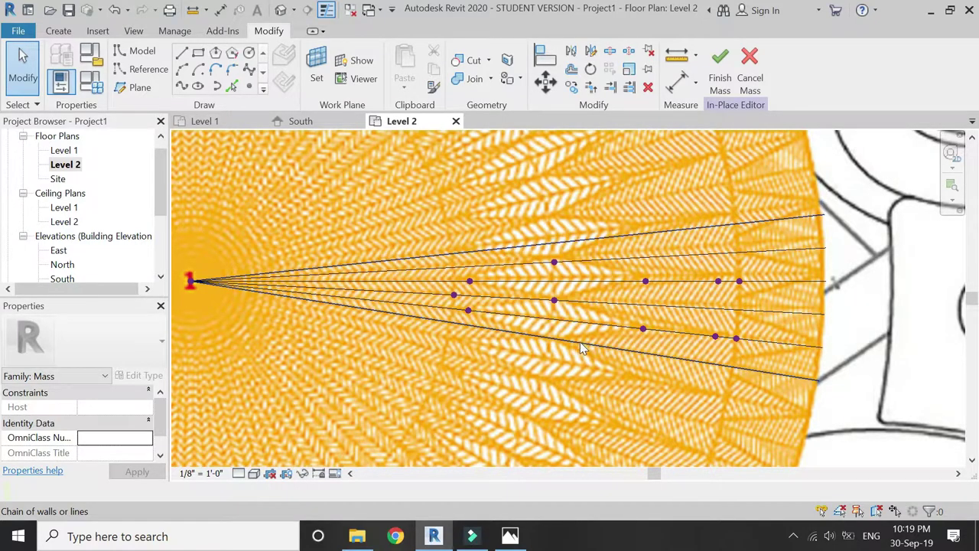
Mirror the upper-line reference point with a drawn axis from the fan's centre.
{"action": "left_click", "coordinate": [553, 264]}
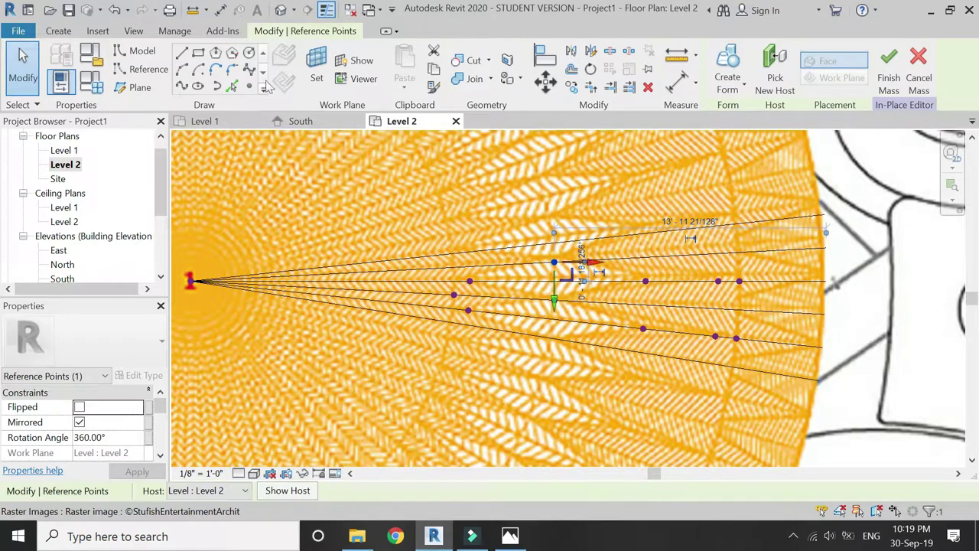
{"action": "left_click", "coordinate": [589, 52]}
{"action": "left_click", "coordinate": [191, 280]}
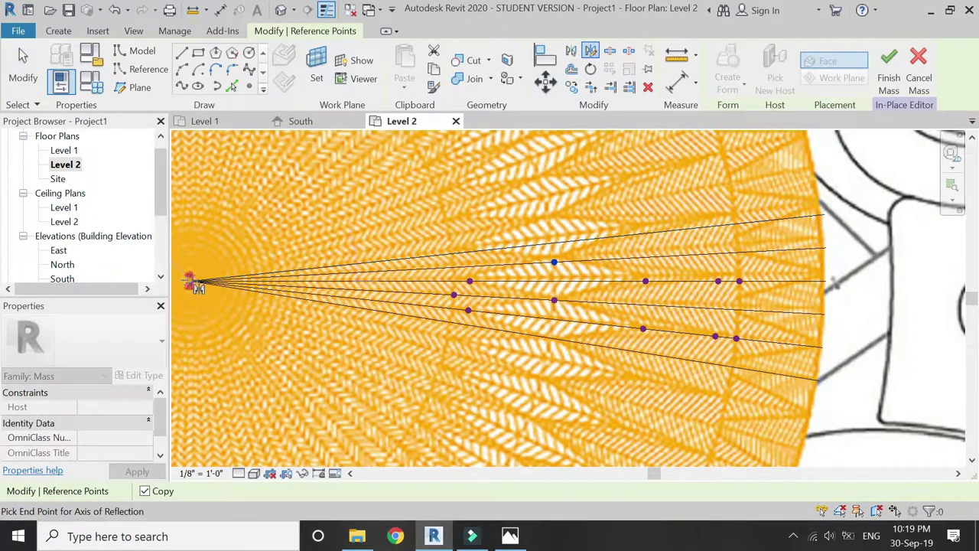
{"action": "left_click", "coordinate": [672, 308]}
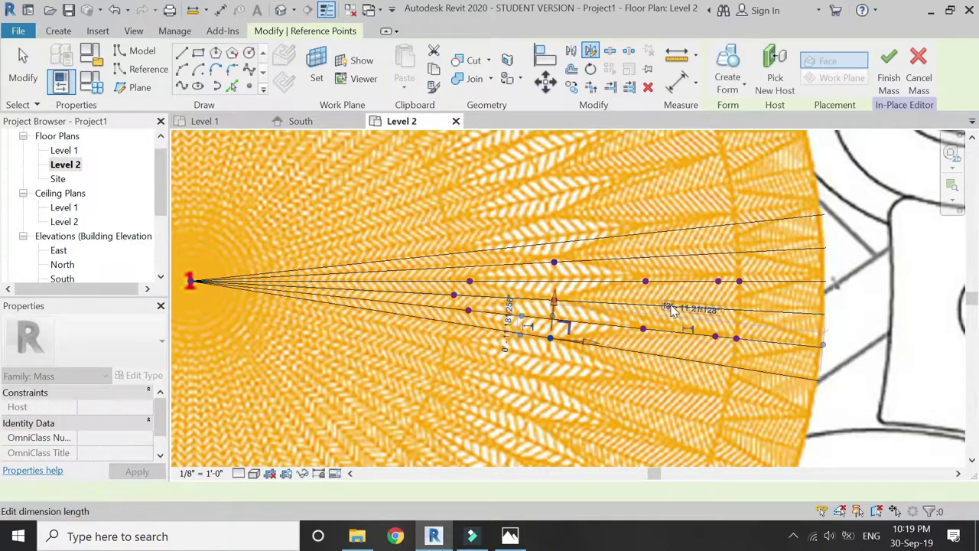
{"action": "key", "text": "Escape"}
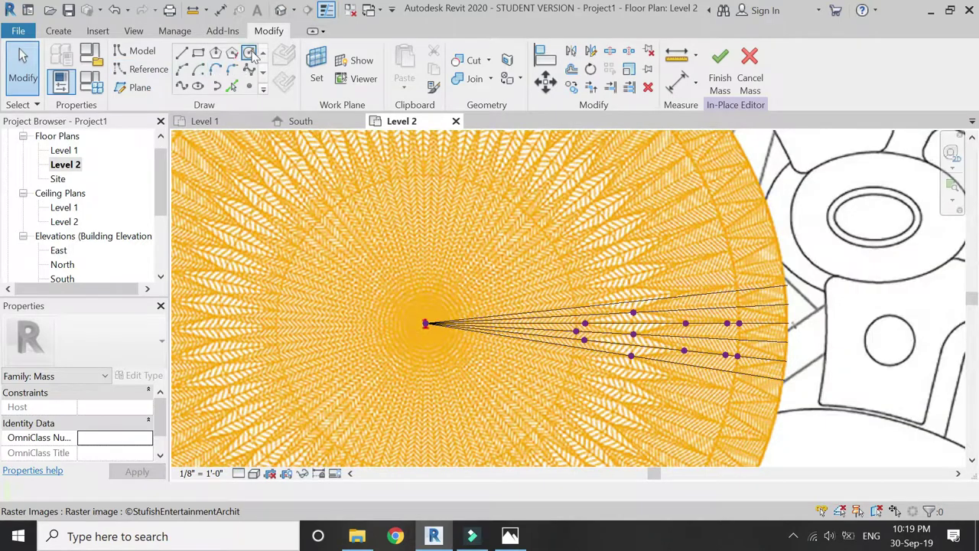
Draw a circle from the fan's centre through the outer point, then delete the unwanted portion.
{"action": "left_click", "coordinate": [248, 52]}
{"action": "left_click", "coordinate": [425, 324]}
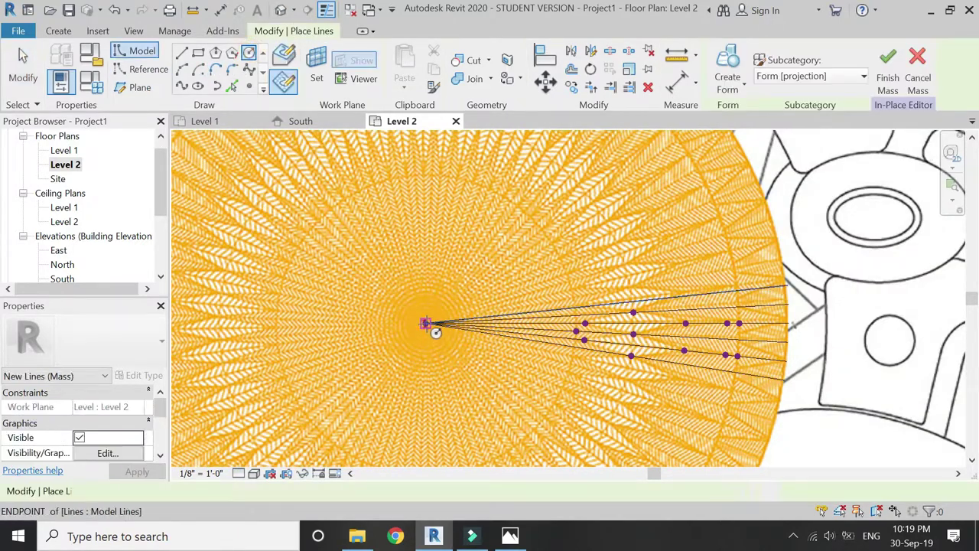
{"action": "scroll", "coordinate": [744, 324], "scroll_direction": "up", "scroll_amount": 6}
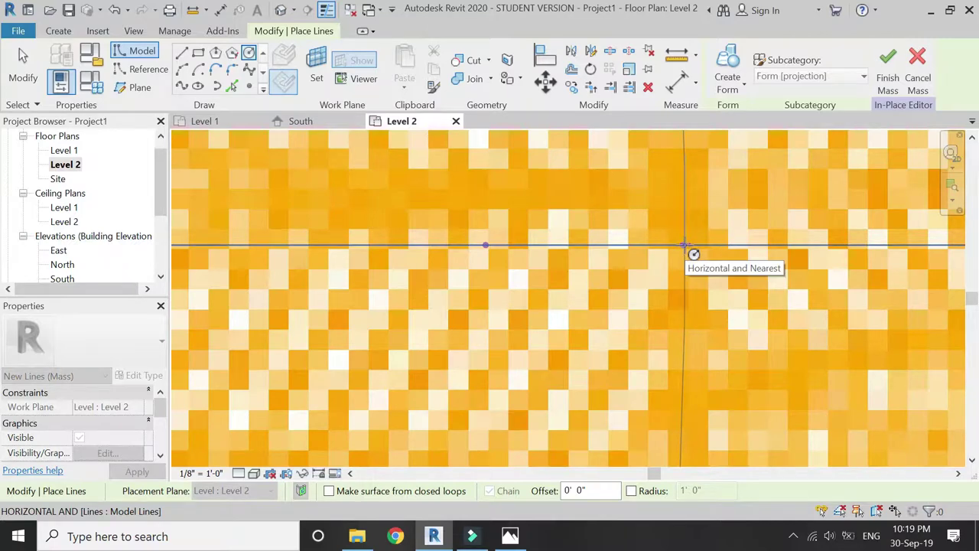
{"action": "left_click", "coordinate": [684, 245]}
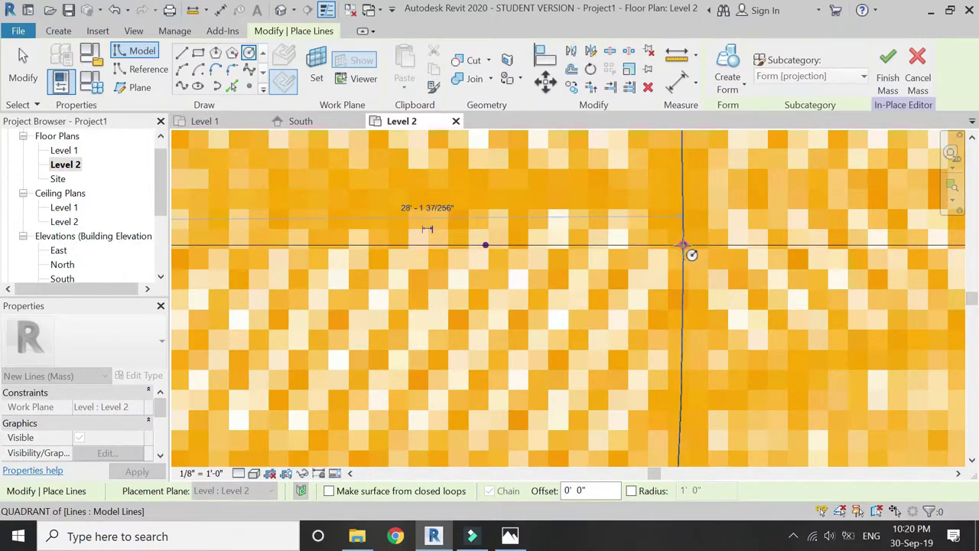
{"action": "scroll", "coordinate": [690, 254], "scroll_direction": "down", "scroll_amount": 6}
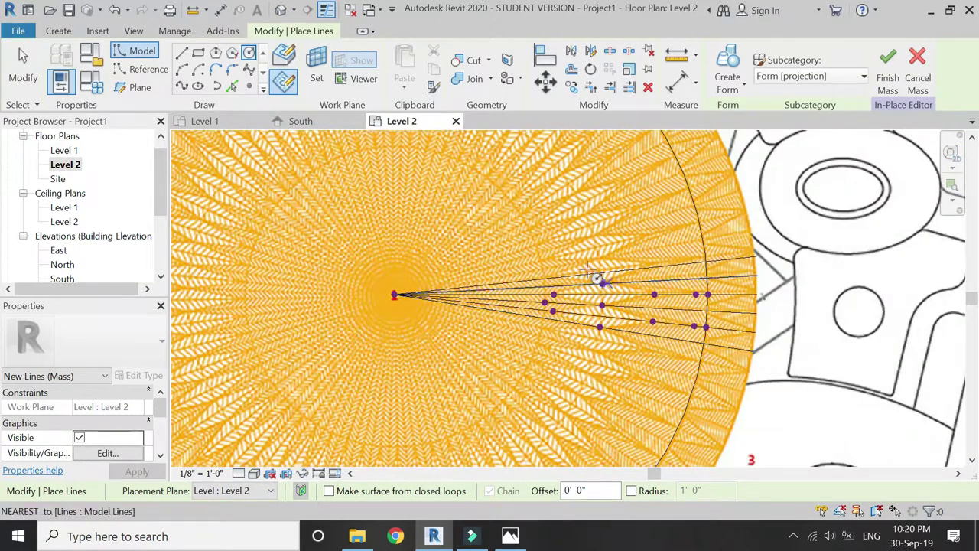
{"action": "key", "text": "Escape"}
{"action": "key", "text": "Escape"}
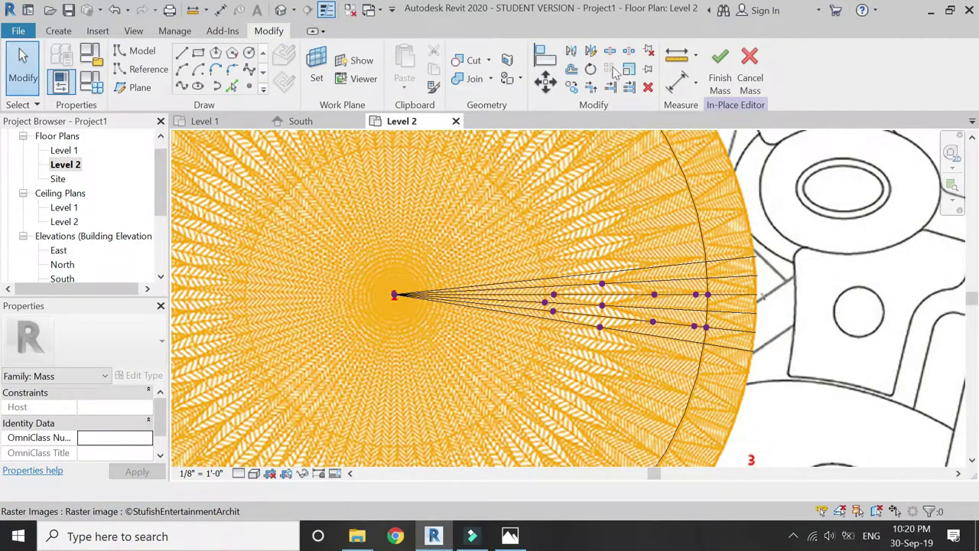
{"action": "left_click", "coordinate": [610, 50]}
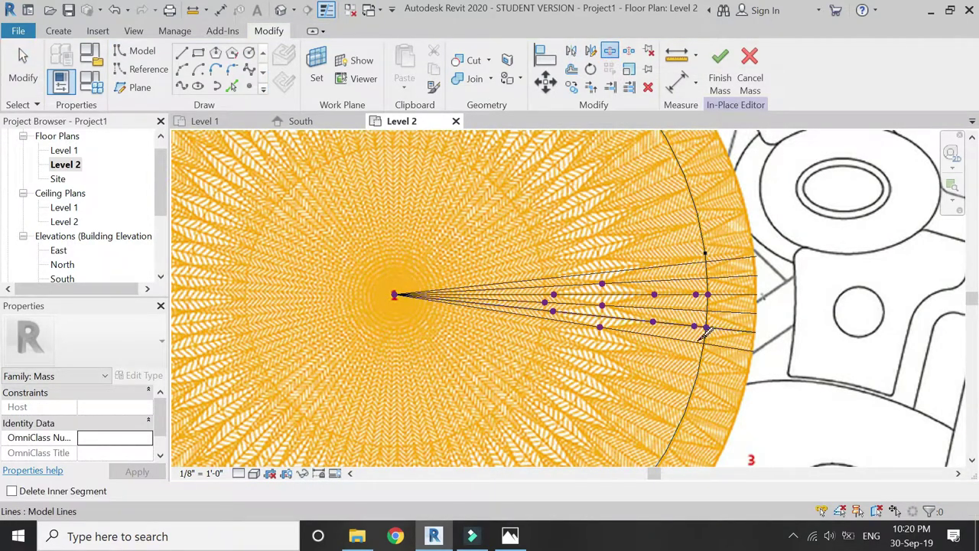
{"action": "key", "text": "Escape"}
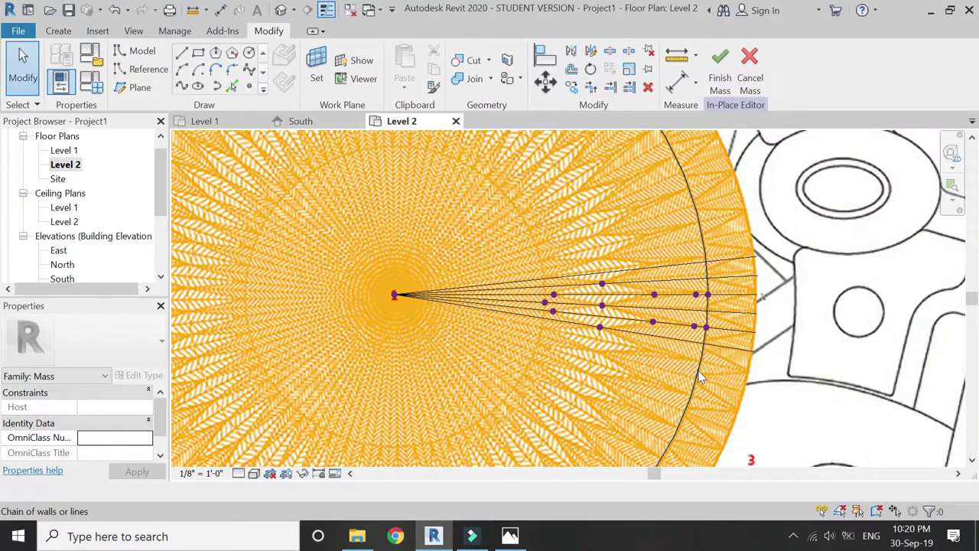
{"action": "left_click", "coordinate": [697, 374]}
{"action": "key", "text": "Delete"}
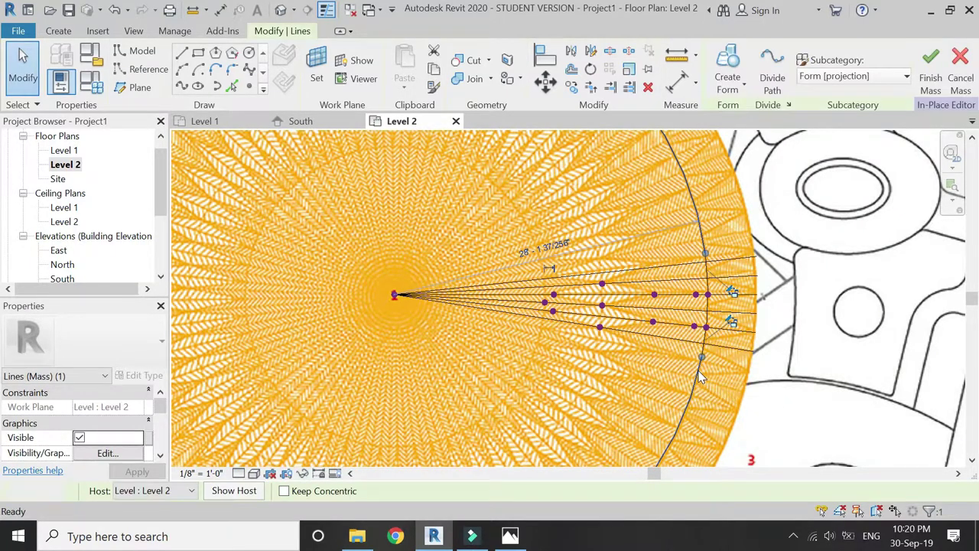
Delete all the radial guide lines.
{"action": "left_click", "coordinate": [740, 352]}
{"action": "key", "text": "Delete"}
{"action": "left_click", "coordinate": [731, 310]}
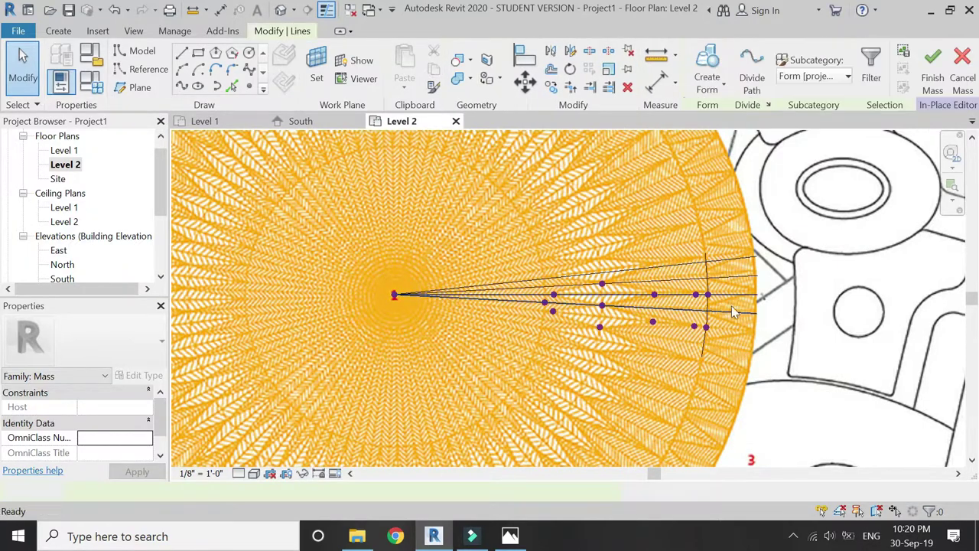
{"action": "key", "text": "Delete"}
{"action": "left_click", "coordinate": [731, 281]}
{"action": "key", "text": "Delete"}
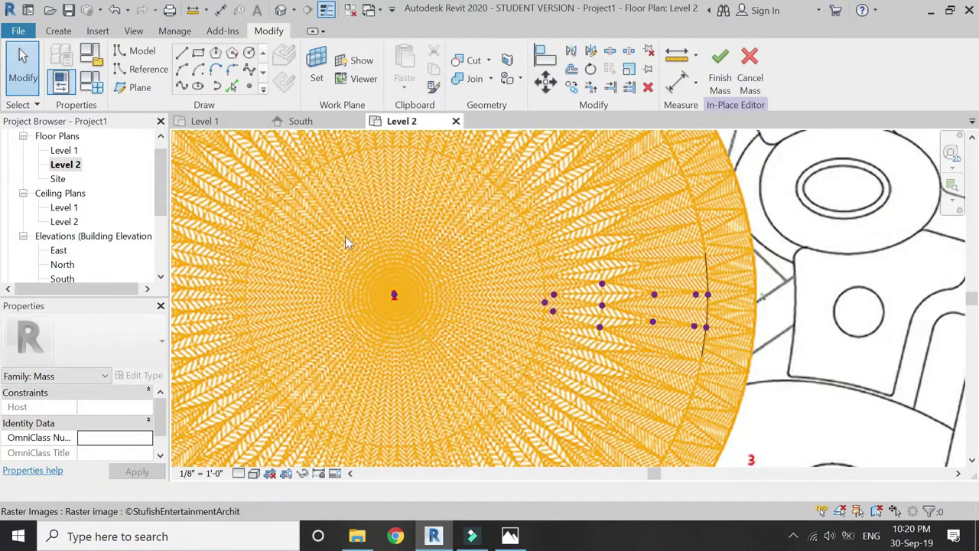
Draw a reference plane across the circle and name it 'elevation'.
{"action": "scroll", "coordinate": [344, 236], "scroll_direction": "down", "scroll_amount": 3}
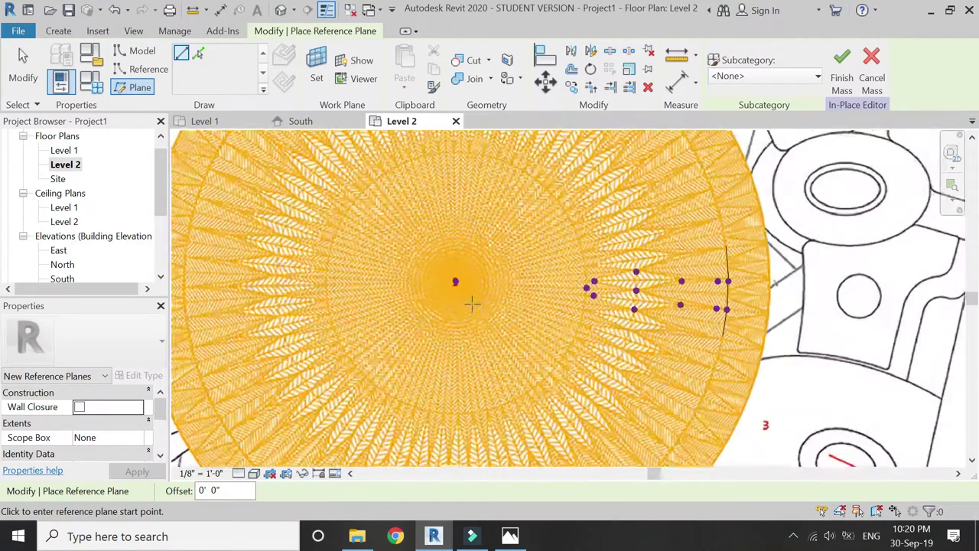
{"action": "scroll", "coordinate": [455, 312], "scroll_direction": "up", "scroll_amount": 3}
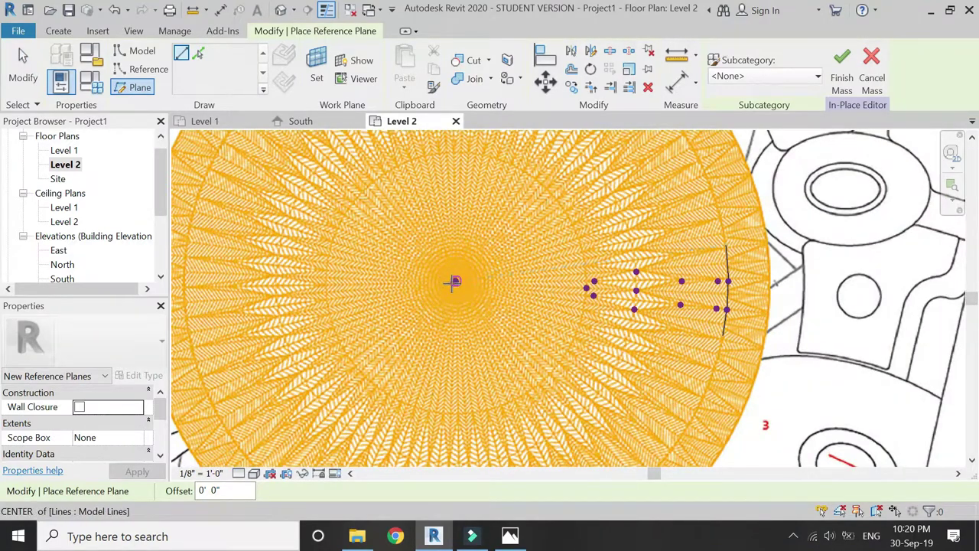
{"action": "left_click", "coordinate": [406, 330]}
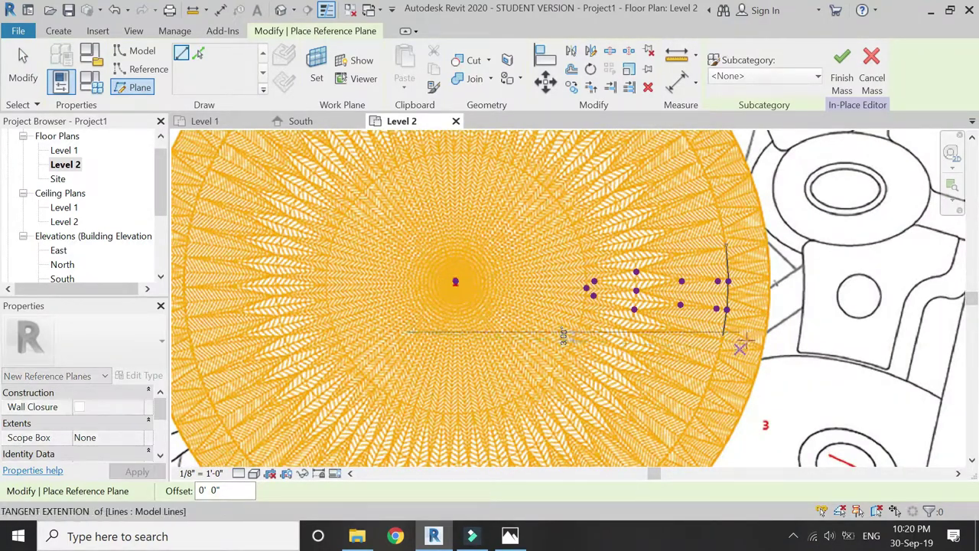
{"action": "left_click", "coordinate": [780, 332]}
{"action": "key", "text": "Escape"}
{"action": "left_click", "coordinate": [780, 339]}
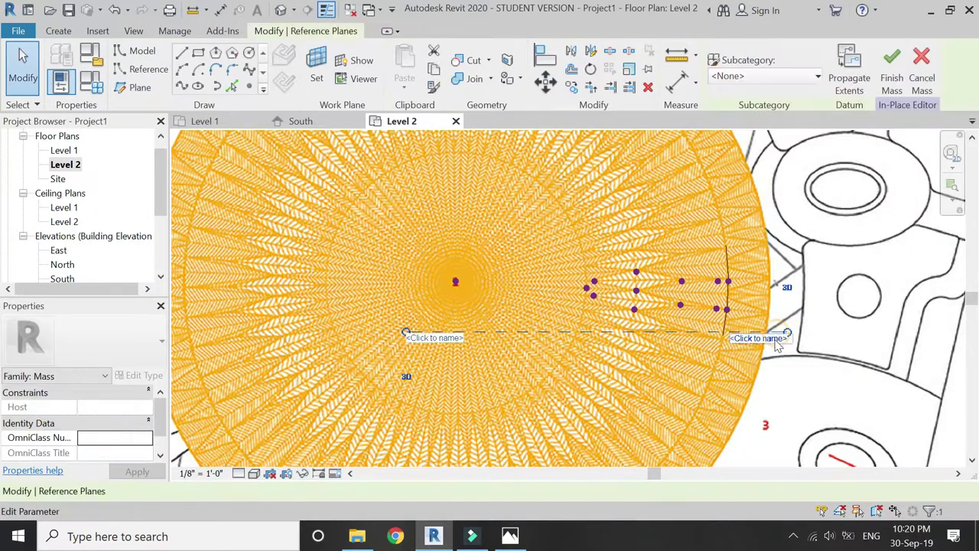
{"action": "left_click", "coordinate": [772, 342]}
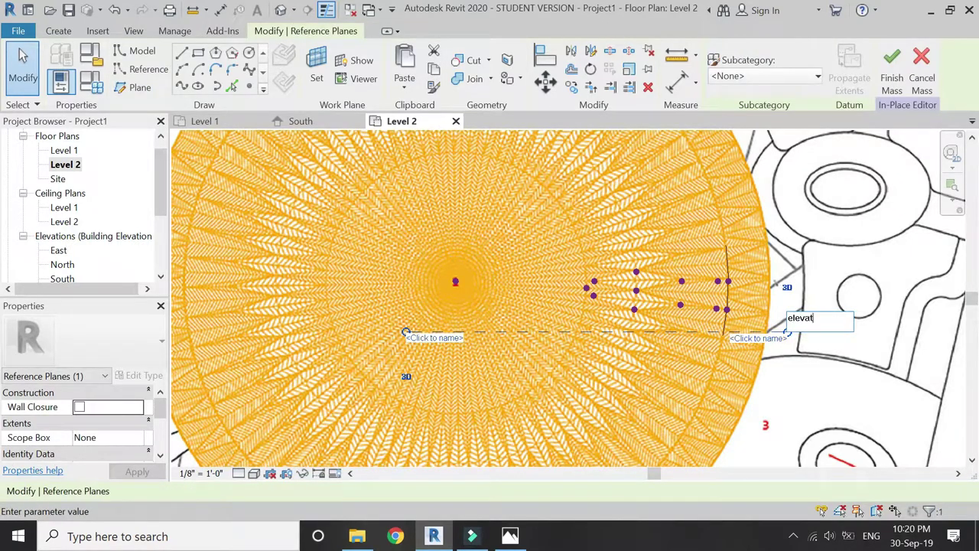
{"action": "key", "text": "Return"}
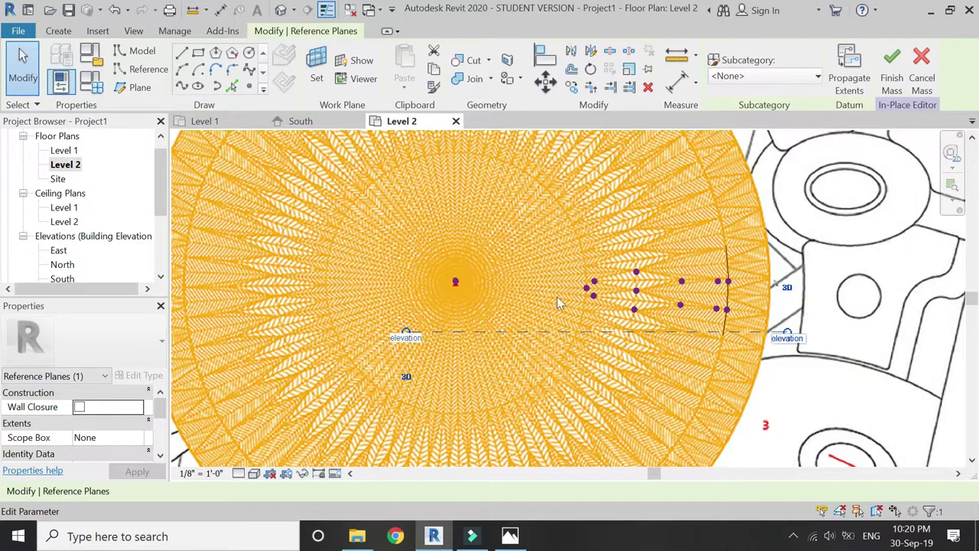
{"action": "key", "text": "Escape"}
In the South elevation, set the model line work plane to Reference Plane : elevation.
{"action": "left_click", "coordinate": [327, 121]}
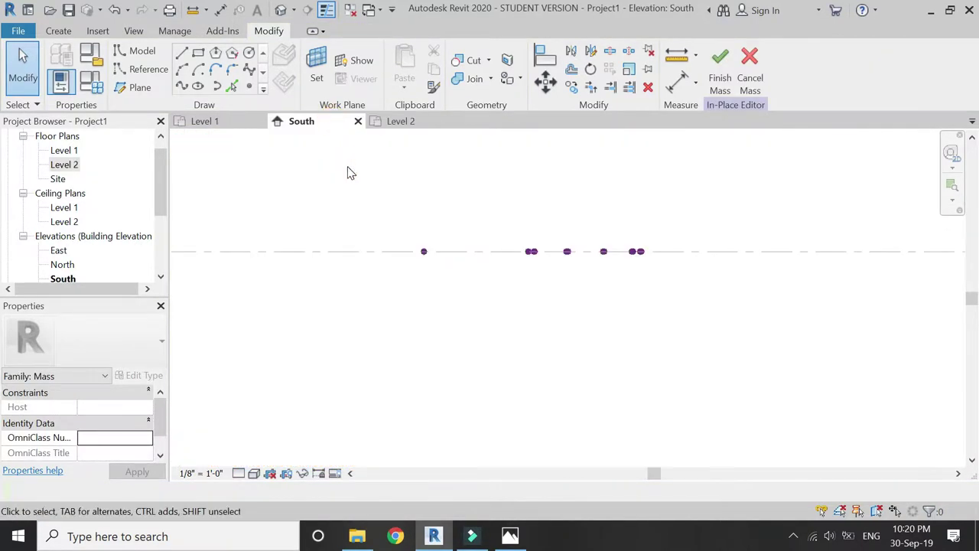
{"action": "left_click", "coordinate": [145, 90]}
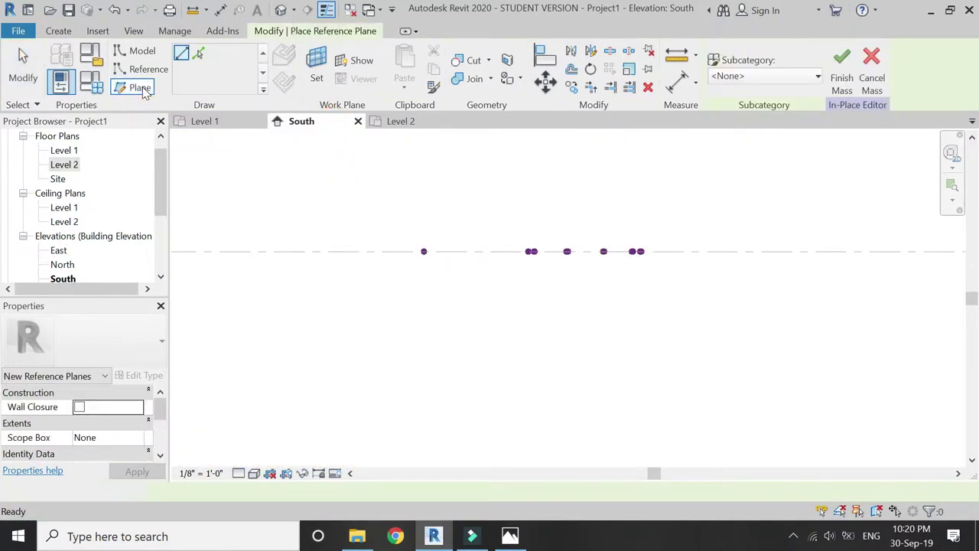
{"action": "key", "text": "Escape"}
{"action": "left_click", "coordinate": [137, 56]}
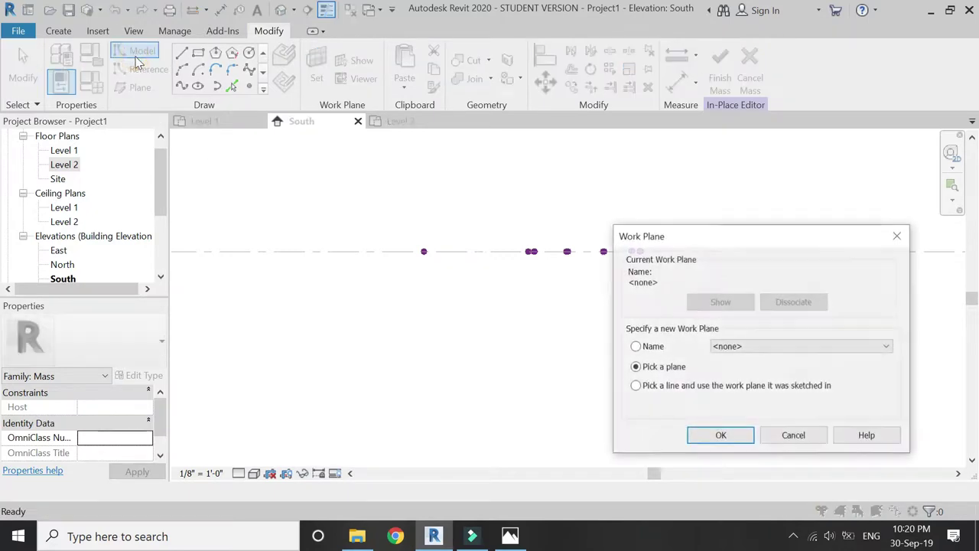
{"action": "left_click", "coordinate": [764, 352]}
{"action": "left_click", "coordinate": [764, 384]}
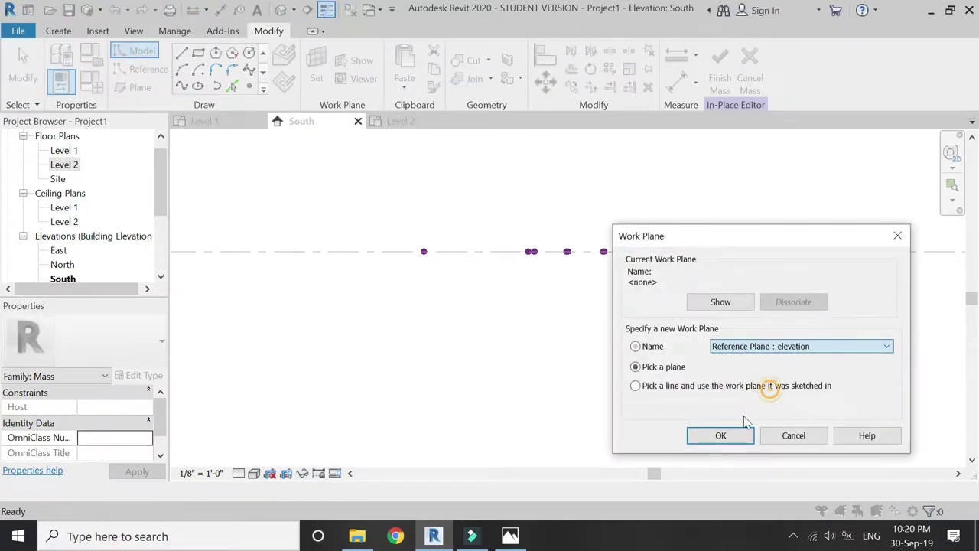
{"action": "left_click", "coordinate": [720, 435]}
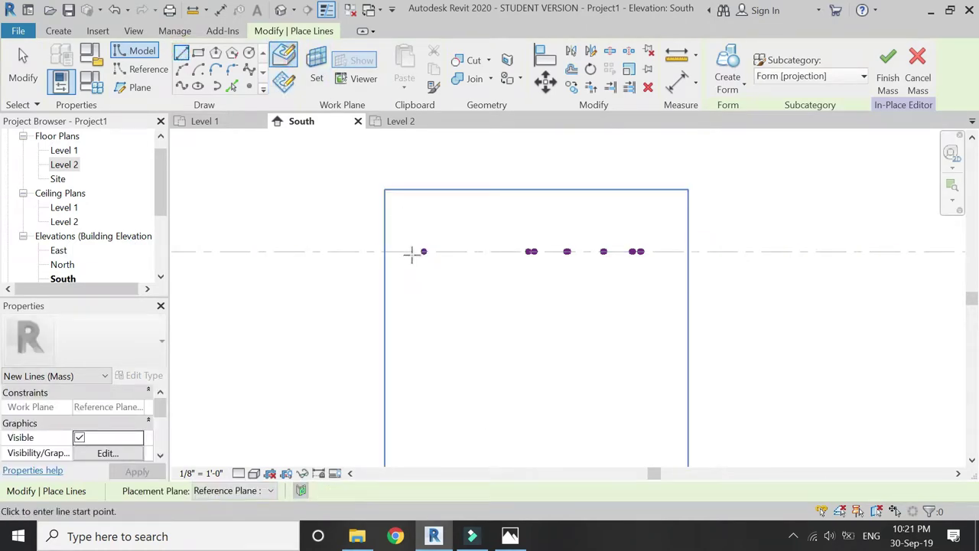
Draw a 35' model line sloping down at 17° from the leftmost reference point.
{"action": "left_click", "coordinate": [424, 250]}
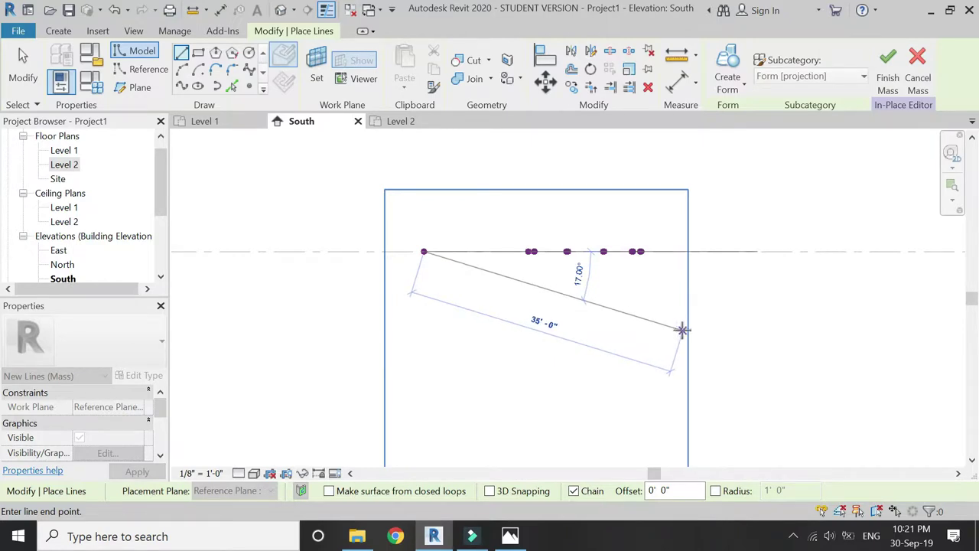
{"action": "left_click", "coordinate": [681, 330]}
{"action": "key", "text": "Escape"}
{"action": "key", "text": "Escape"}
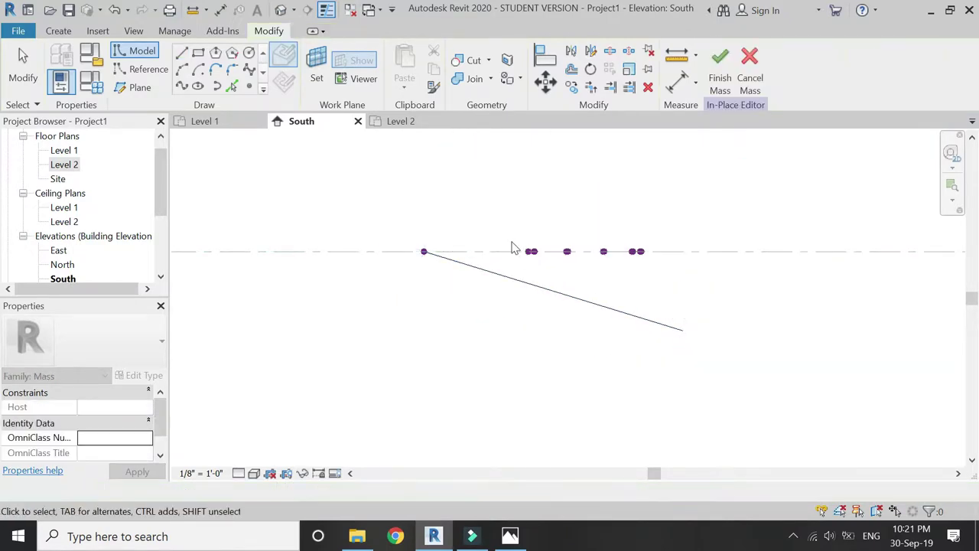
{"action": "scroll", "coordinate": [519, 256], "scroll_direction": "up", "scroll_amount": 3}
{"action": "scroll", "coordinate": [518, 256], "scroll_direction": "up", "scroll_amount": 2}
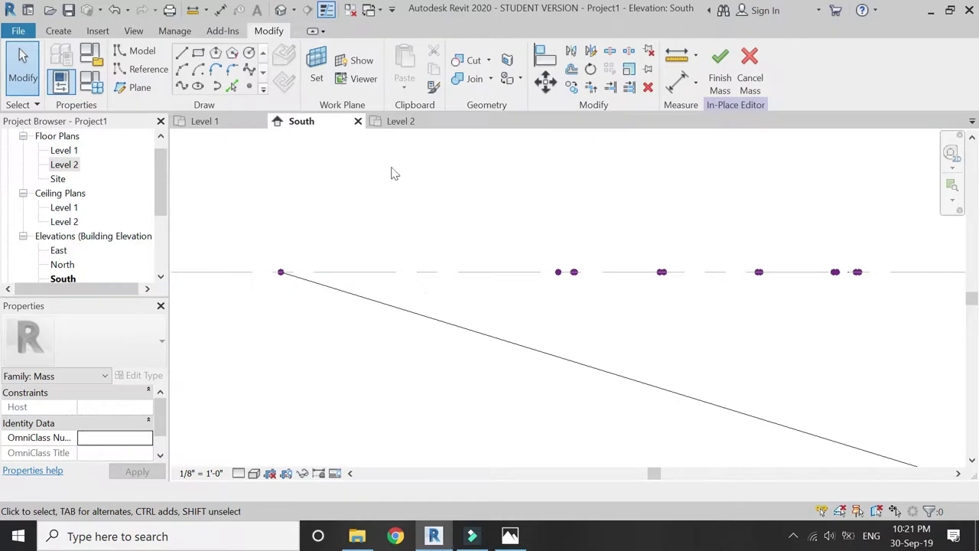
Pick a reference point in Level 2 and drag it down onto the sloped line in the South elevation.
{"action": "left_click", "coordinate": [396, 121]}
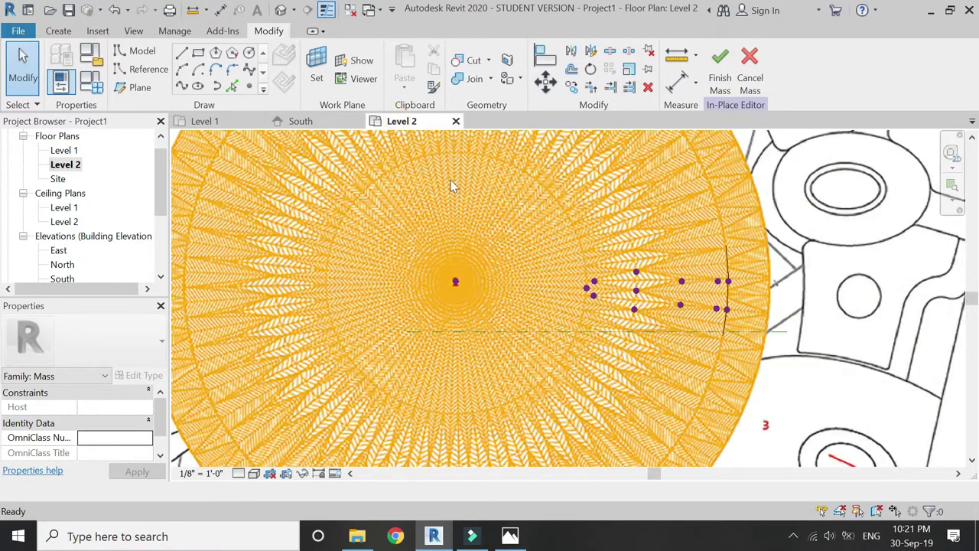
{"action": "scroll", "coordinate": [599, 290], "scroll_direction": "up", "scroll_amount": 3}
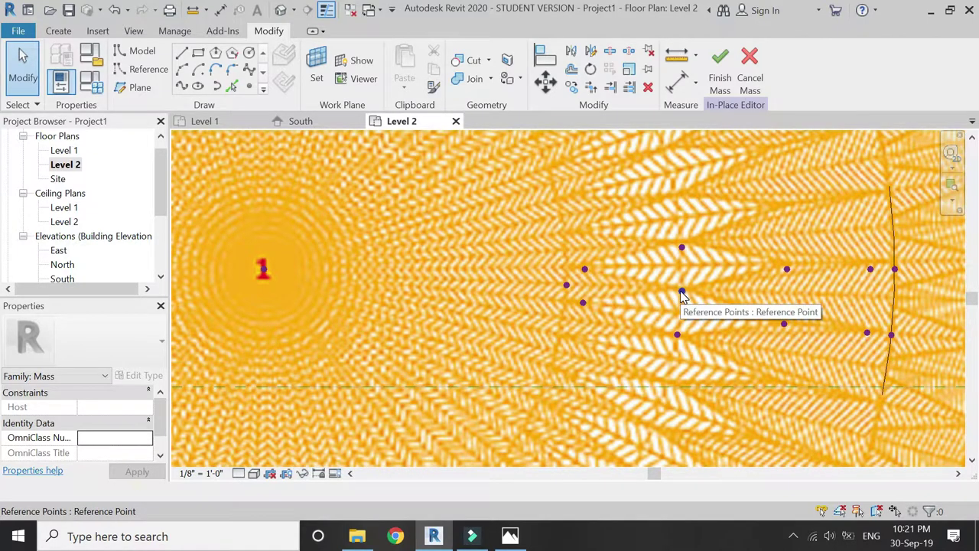
{"action": "left_click", "coordinate": [681, 291]}
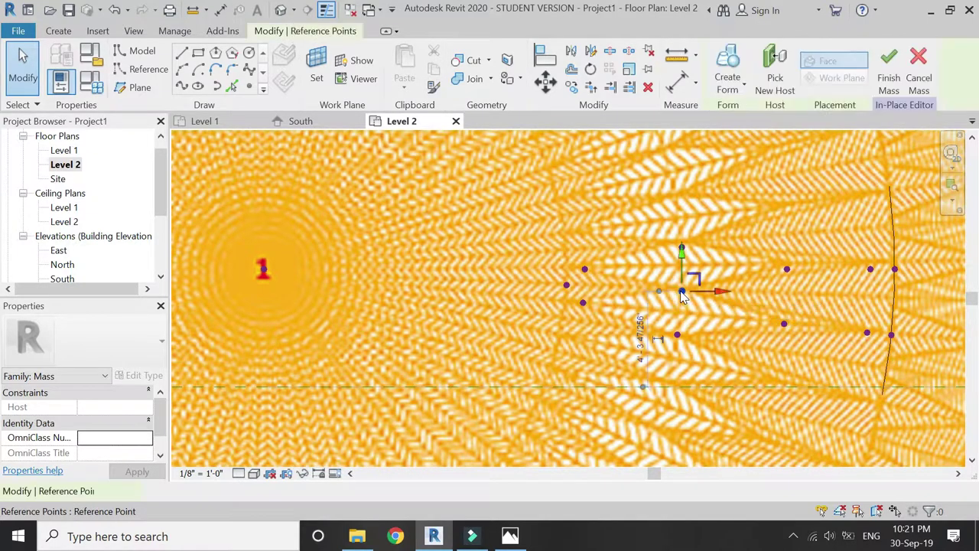
{"action": "left_click", "coordinate": [335, 121]}
{"action": "left_click_drag", "start_coordinate": [665, 237], "coordinate": [664, 388]}
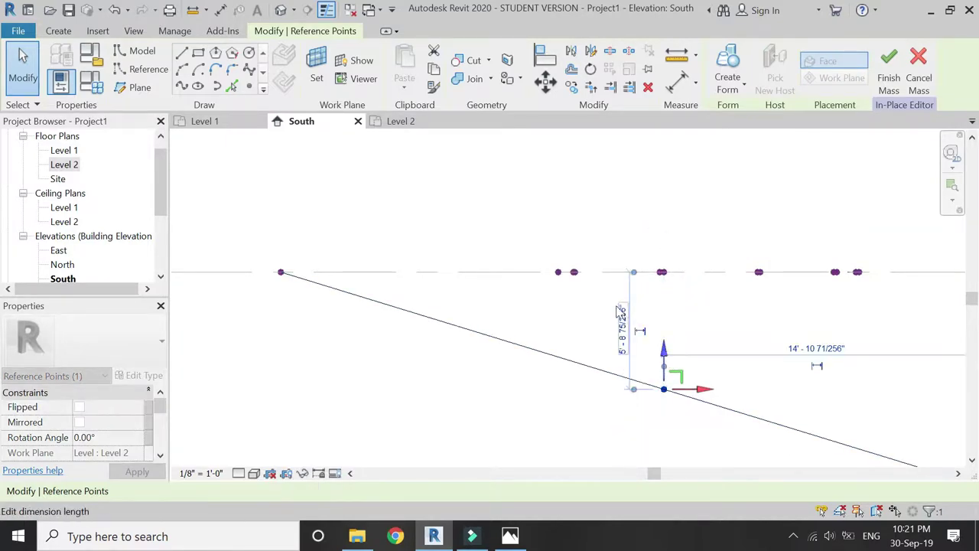
{"action": "left_click", "coordinate": [500, 221]}
Select two more reference points and Move them down onto the sloped line.
{"action": "left_click", "coordinate": [401, 121]}
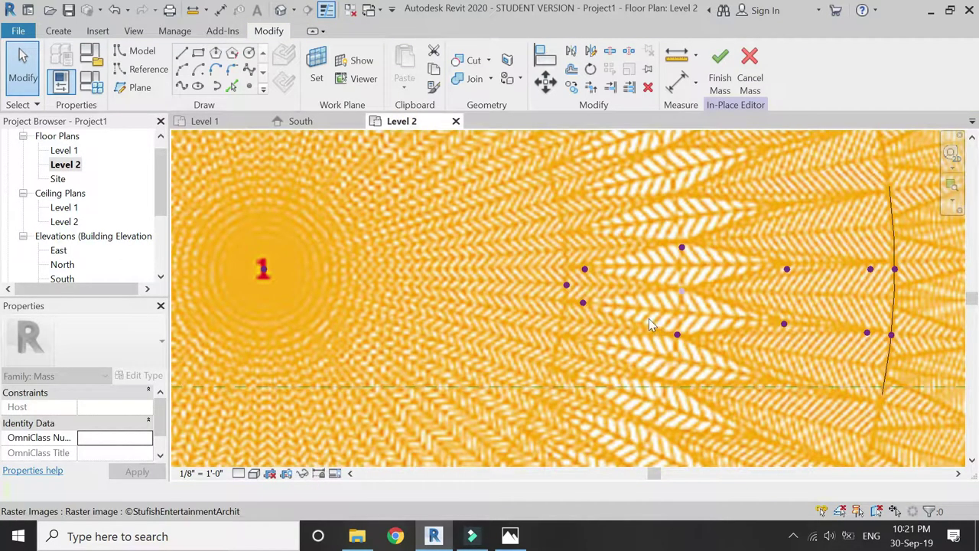
{"action": "left_click", "coordinate": [585, 270]}
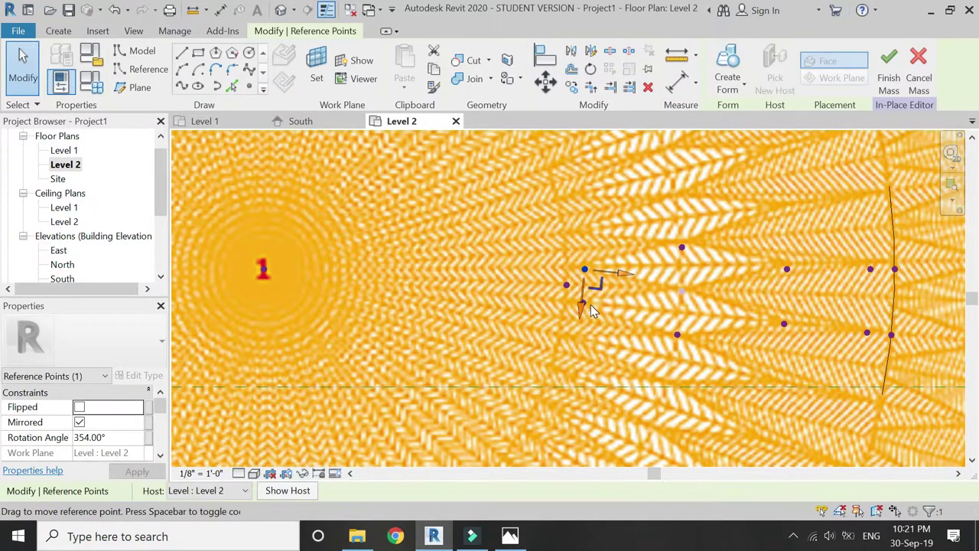
{"action": "scroll", "coordinate": [590, 305], "scroll_direction": "up", "scroll_amount": 2}
{"action": "left_click", "coordinate": [578, 302], "text": "ctrl"}
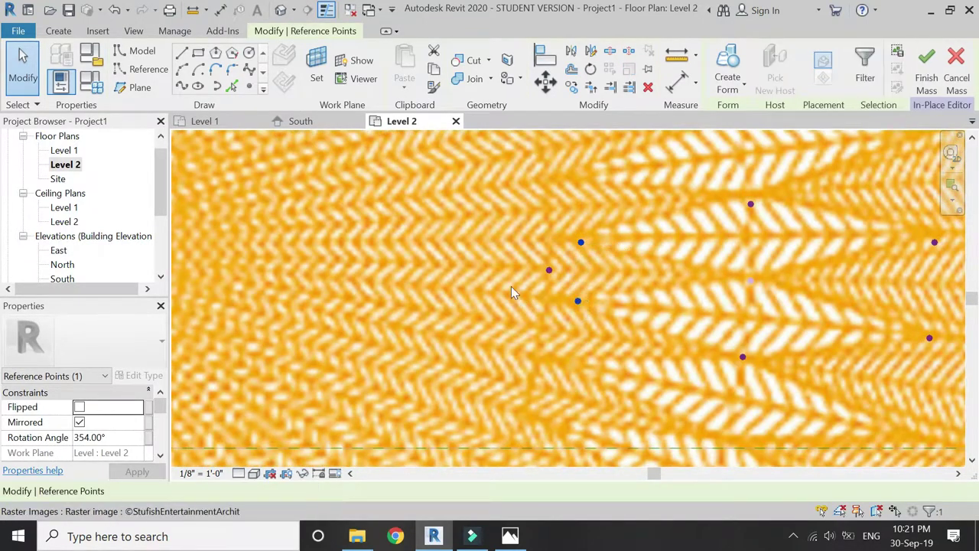
{"action": "left_click", "coordinate": [327, 127]}
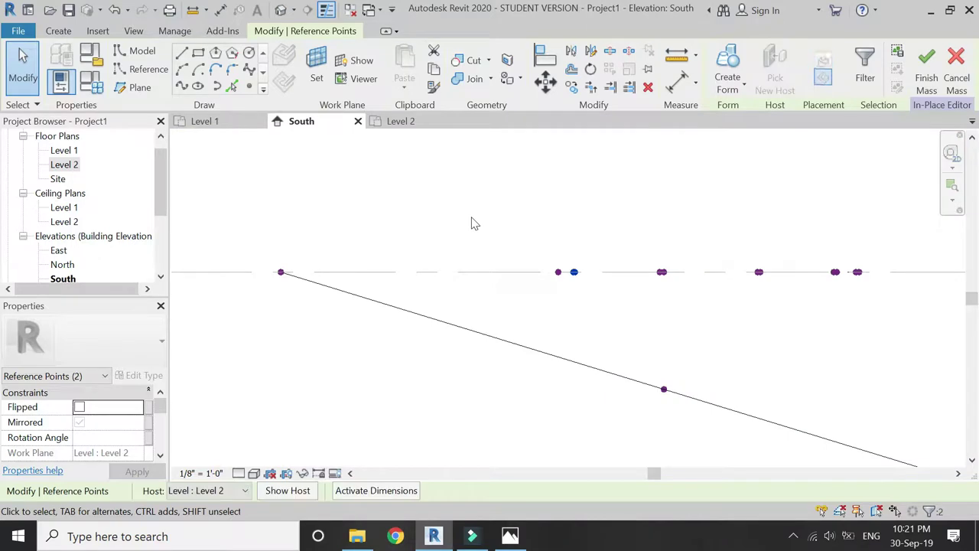
{"action": "left_click", "coordinate": [546, 82]}
{"action": "left_click", "coordinate": [573, 272]}
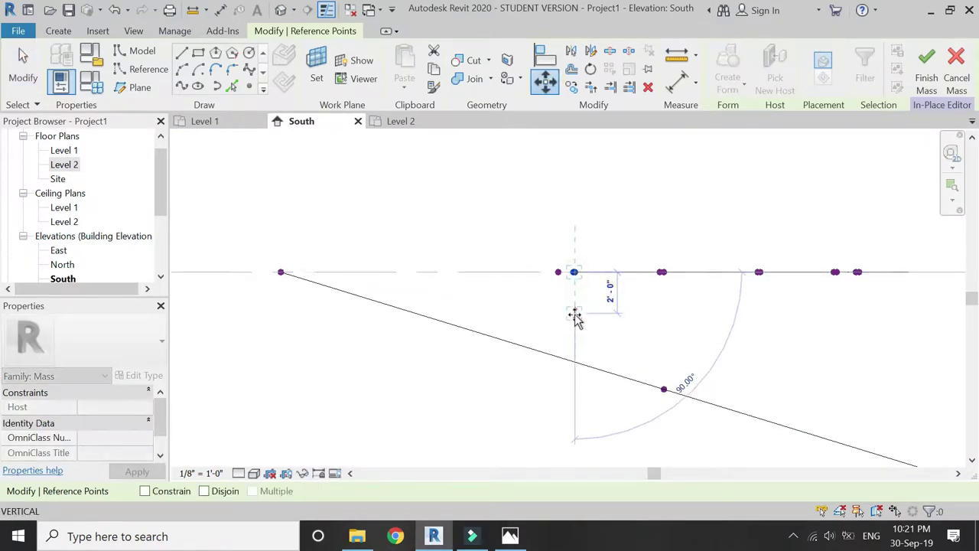
{"action": "left_click", "coordinate": [574, 361]}
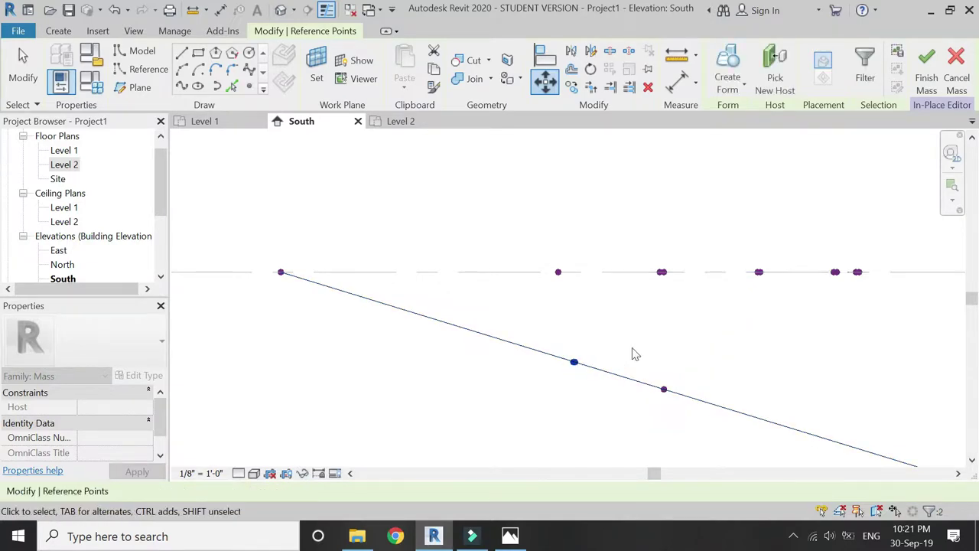
Lower the reference point on the level line about 5' below Level 2, then show the Level 2 plan.
{"action": "left_click", "coordinate": [558, 271]}
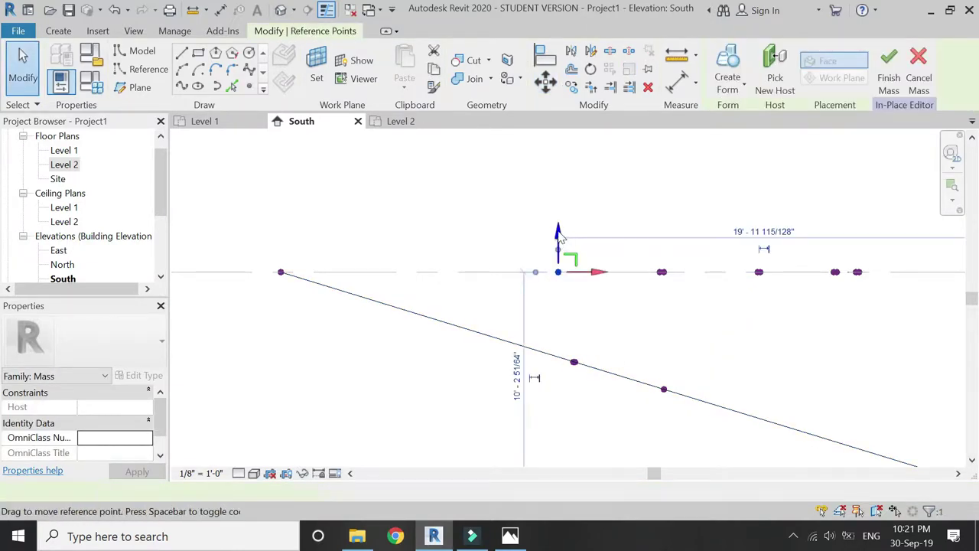
{"action": "left_click_drag", "start_coordinate": [558, 277], "coordinate": [558, 337]}
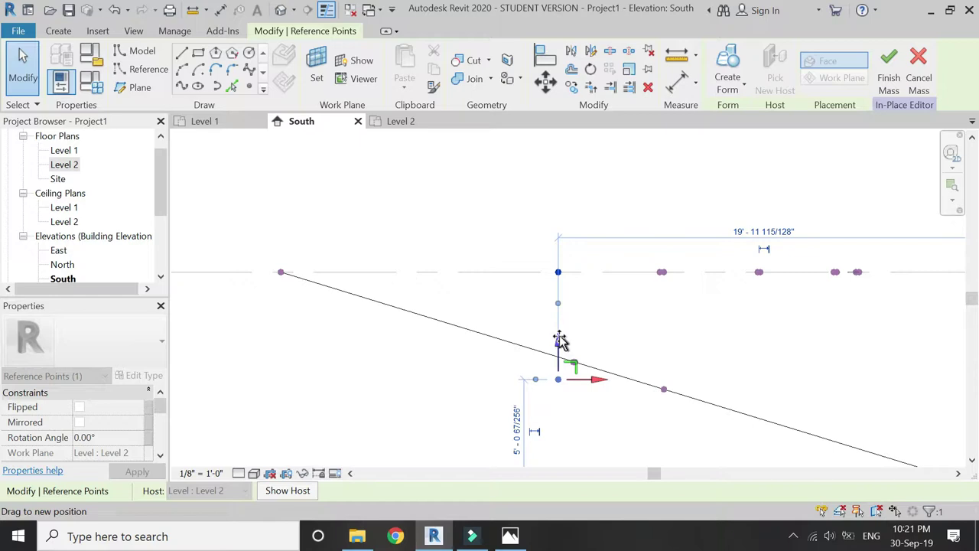
{"action": "left_click_drag", "start_coordinate": [560, 340], "coordinate": [559, 341]}
{"action": "left_click", "coordinate": [477, 178]}
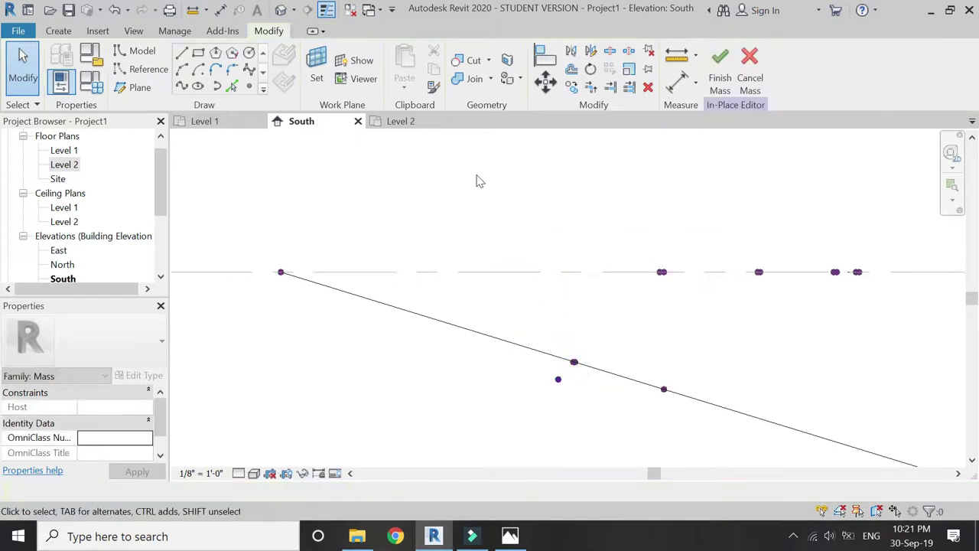
{"action": "left_click", "coordinate": [420, 123]}
Select the next reference point and pull it below the level in the South elevation.
{"action": "scroll", "coordinate": [480, 282], "scroll_direction": "down", "scroll_amount": 2}
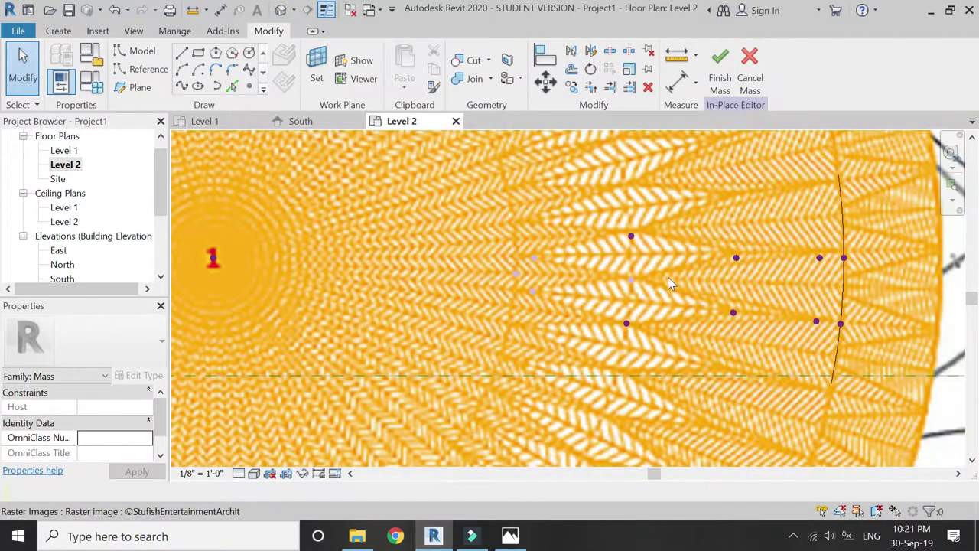
{"action": "scroll", "coordinate": [677, 254], "scroll_direction": "up", "scroll_amount": 1}
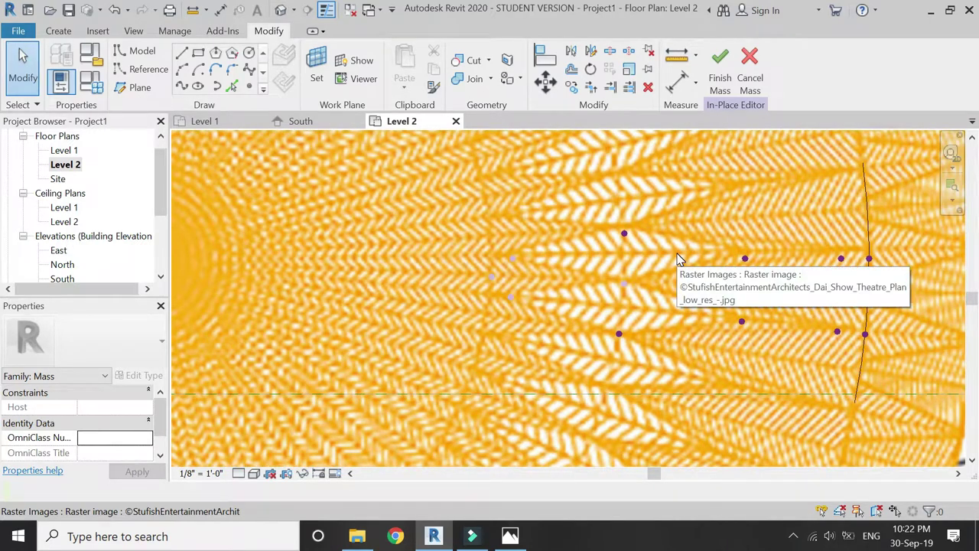
{"action": "left_click", "coordinate": [619, 335]}
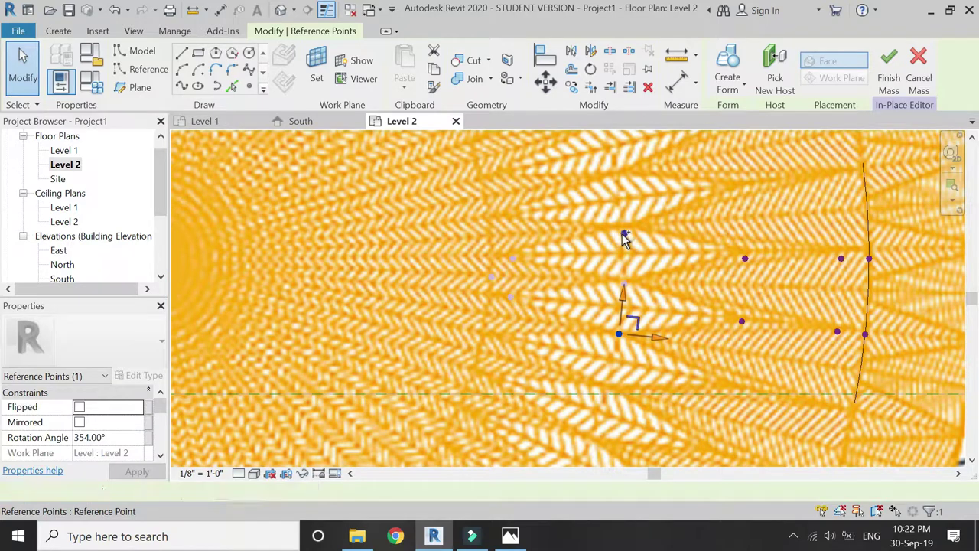
{"action": "left_click", "coordinate": [331, 122]}
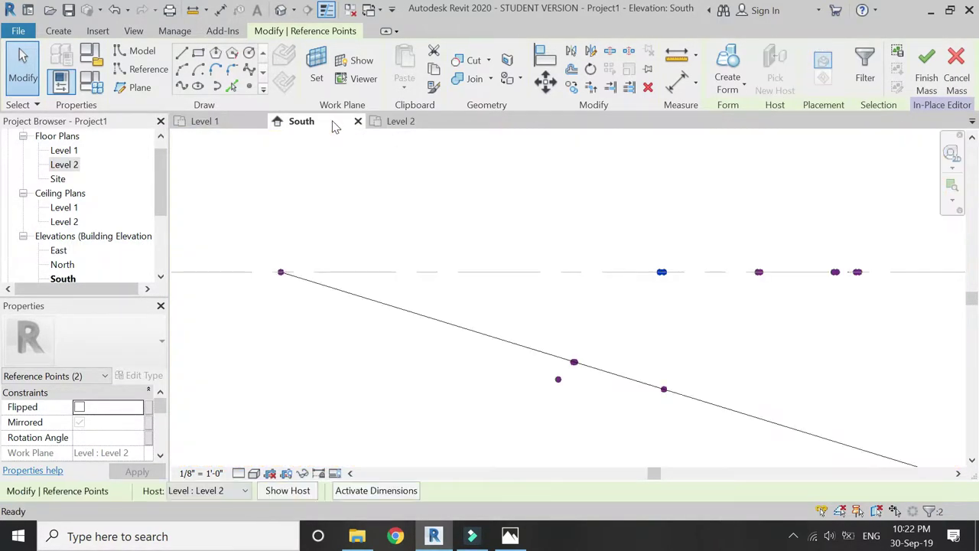
{"action": "scroll", "coordinate": [465, 274], "scroll_direction": "down", "scroll_amount": 1}
{"action": "scroll", "coordinate": [641, 297], "scroll_direction": "up", "scroll_amount": 1}
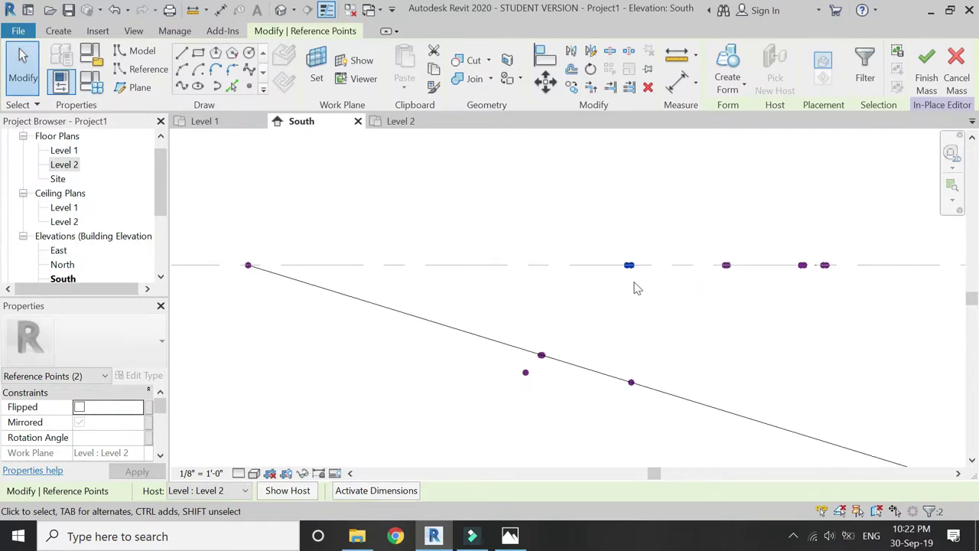
{"action": "key", "text": "Escape"}
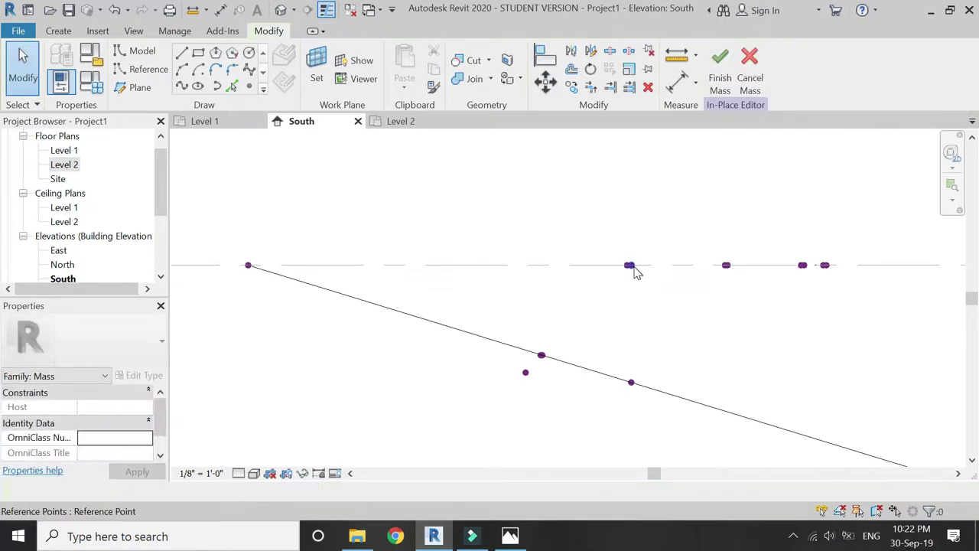
{"action": "left_click", "coordinate": [630, 266]}
{"action": "left_click_drag", "start_coordinate": [629, 264], "coordinate": [650, 336]}
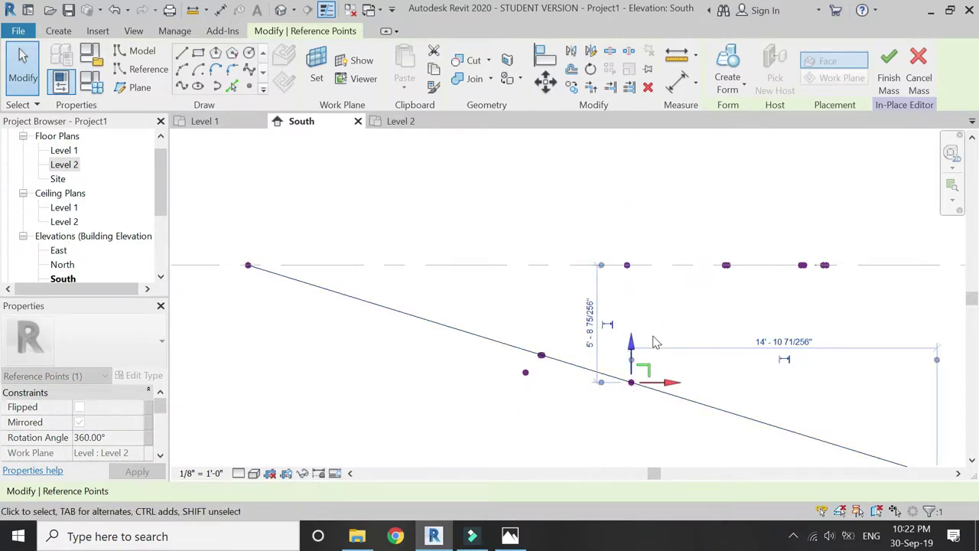
{"action": "left_click", "coordinate": [642, 294]}
{"action": "left_click", "coordinate": [627, 269]}
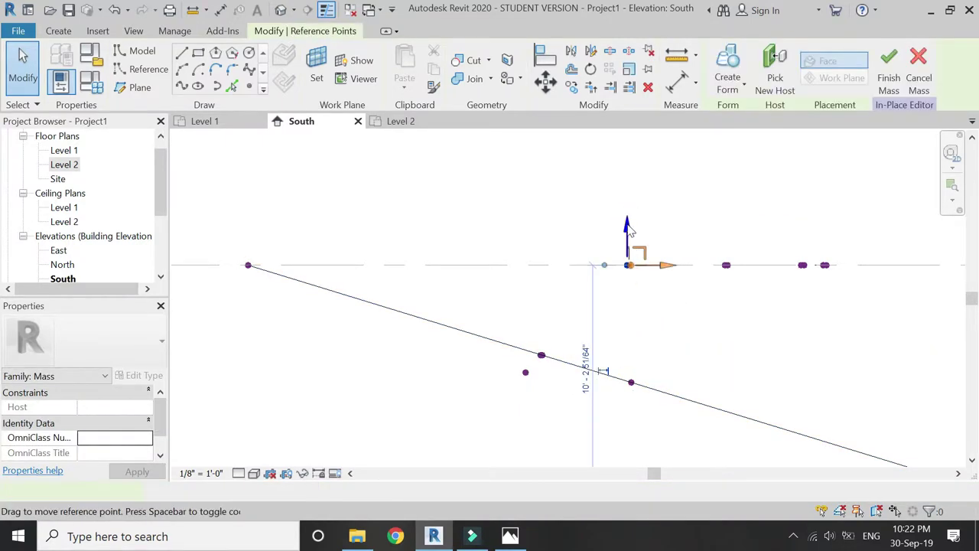
{"action": "left_click_drag", "start_coordinate": [627, 268], "coordinate": [649, 280]}
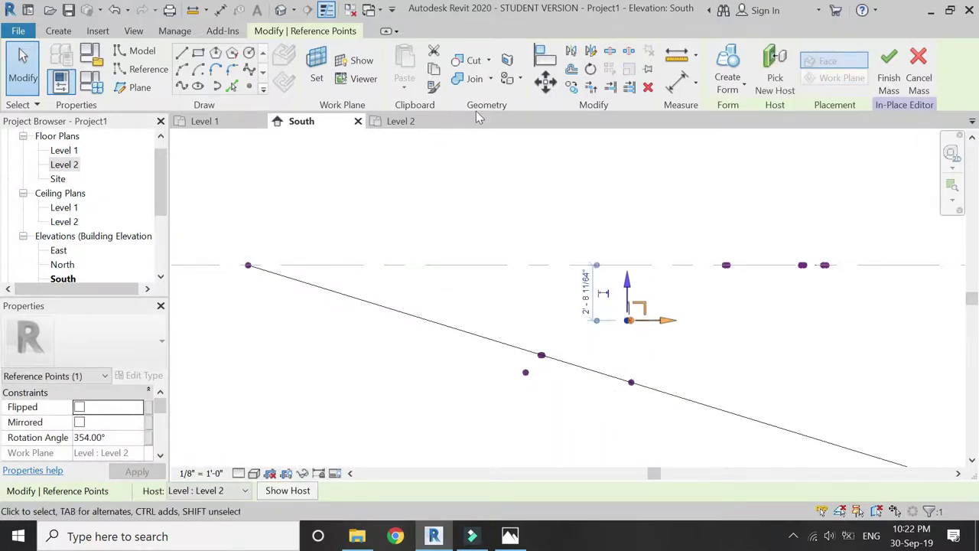
Move that reference point vertically down onto the sloped line.
{"action": "left_click", "coordinate": [544, 86]}
{"action": "left_click", "coordinate": [627, 320]}
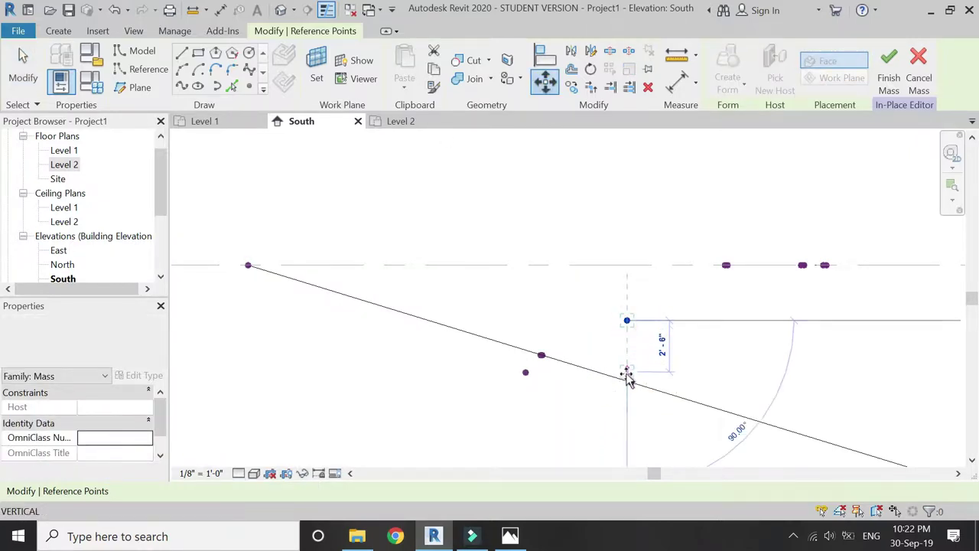
{"action": "left_click", "coordinate": [626, 382]}
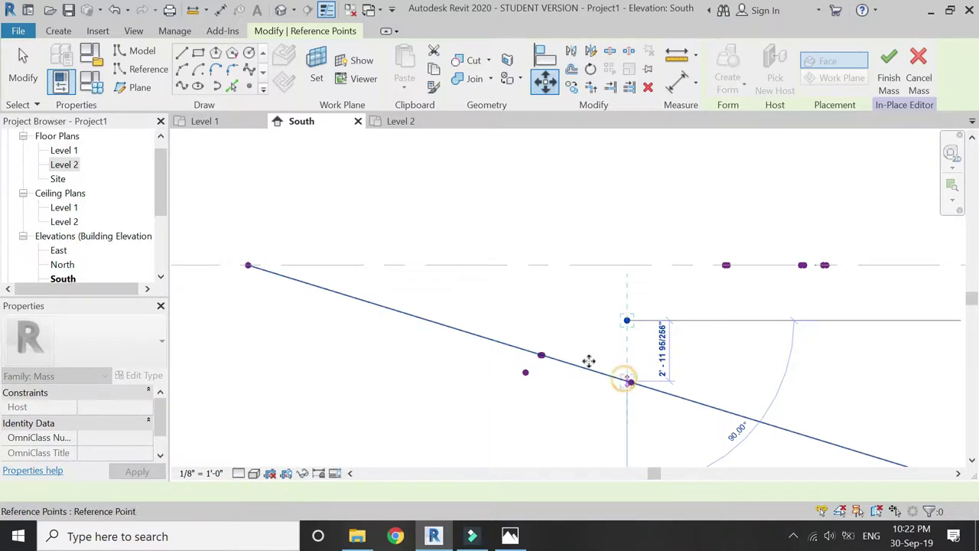
{"action": "key", "text": "Escape"}
{"action": "scroll", "coordinate": [370, 294], "scroll_direction": "down", "scroll_amount": 2}
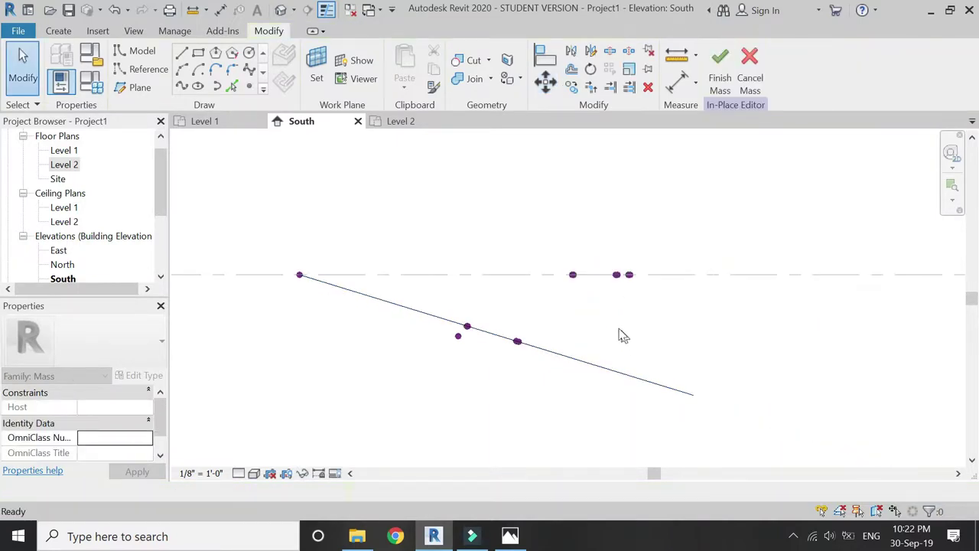
In Level 2, draw a horizontal line from the stadium's centre point to the outer edge.
{"action": "left_click", "coordinate": [400, 121]}
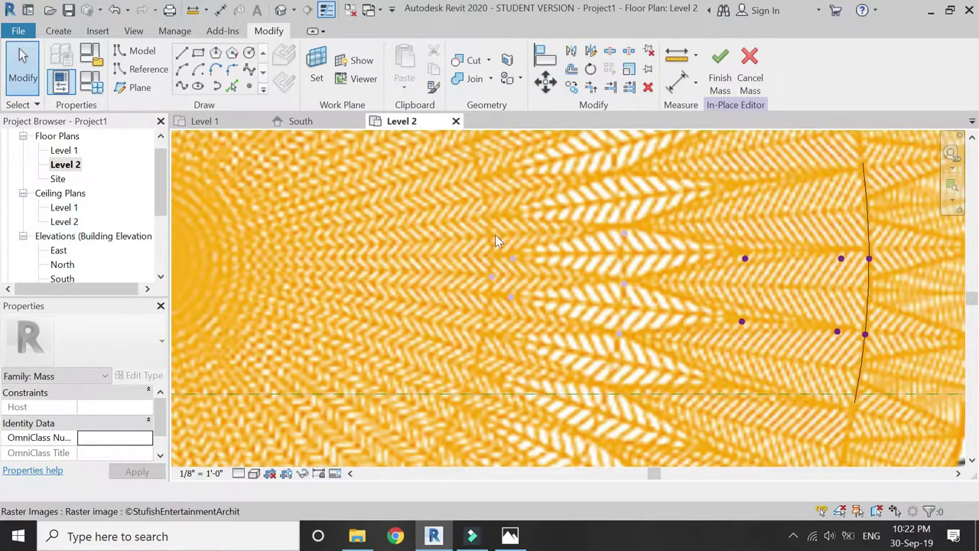
{"action": "scroll", "coordinate": [504, 293], "scroll_direction": "down", "scroll_amount": 2}
{"action": "left_click", "coordinate": [181, 52]}
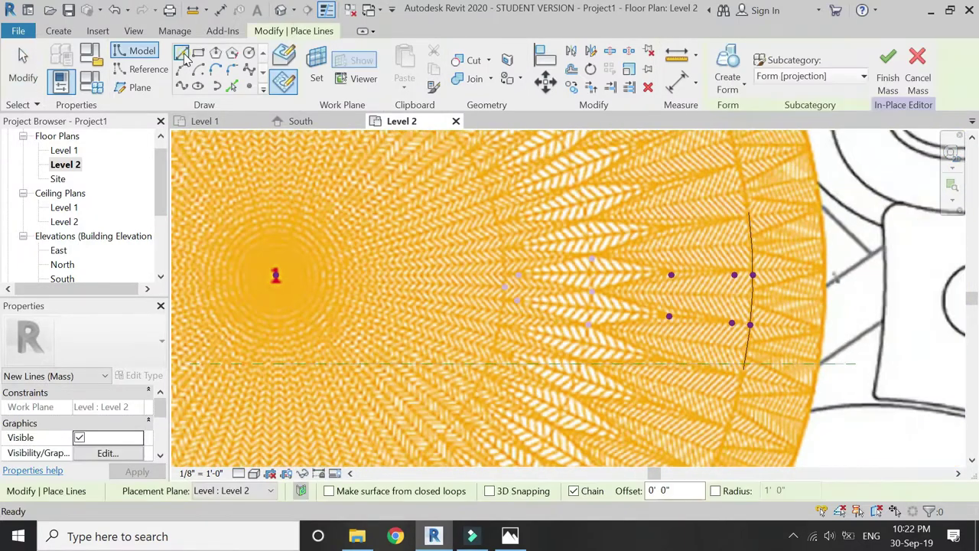
{"action": "left_click", "coordinate": [285, 82]}
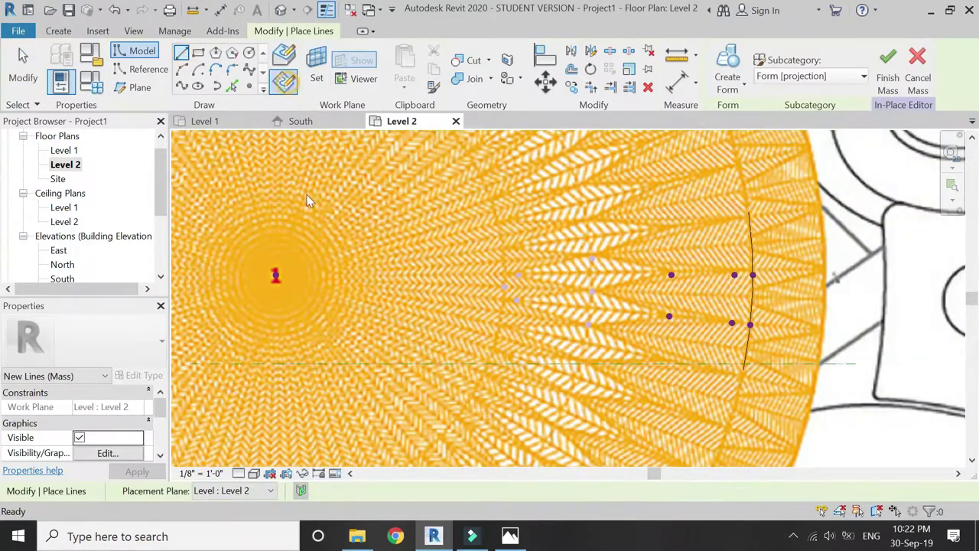
{"action": "left_click", "coordinate": [275, 275]}
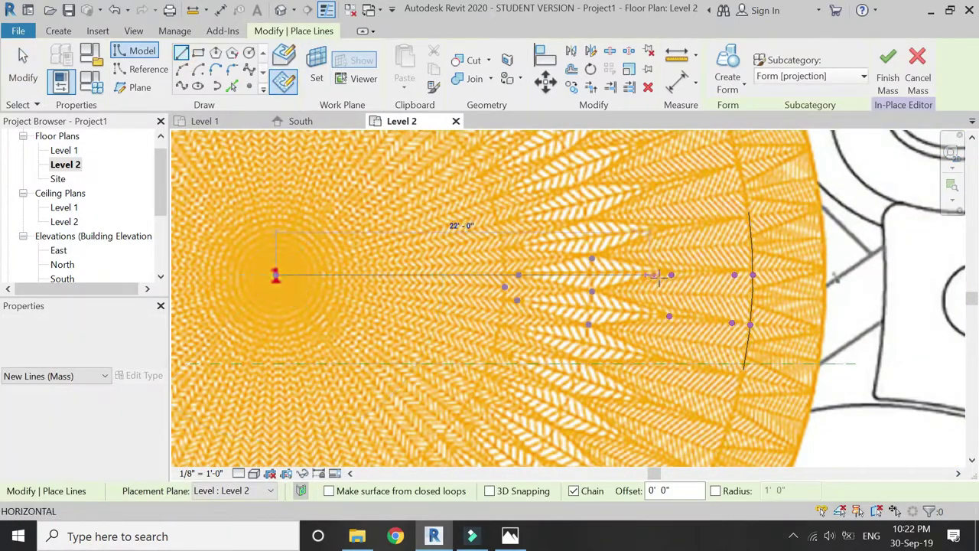
{"action": "left_click", "coordinate": [753, 275]}
Place a reference point on the horizontal line, then delete the guide line.
{"action": "left_click", "coordinate": [250, 87]}
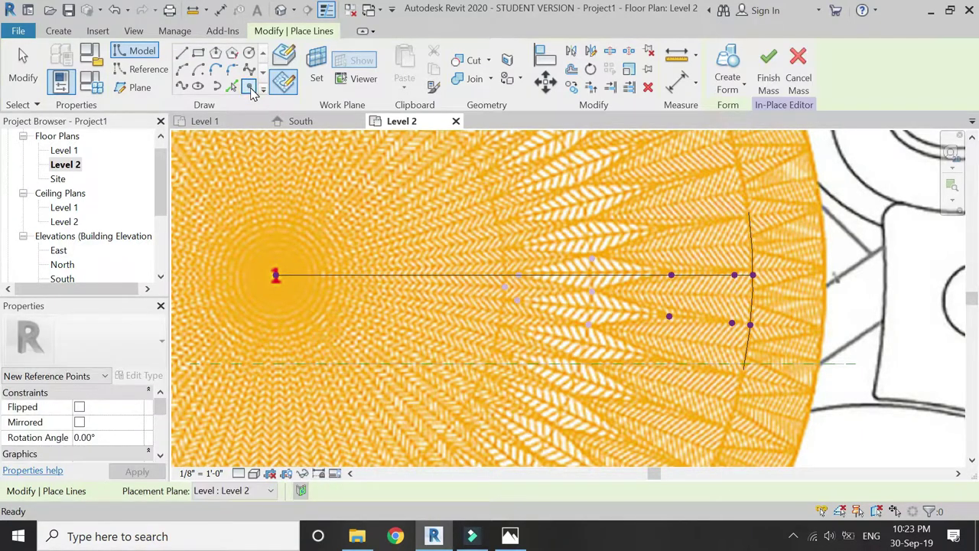
{"action": "left_click", "coordinate": [146, 69]}
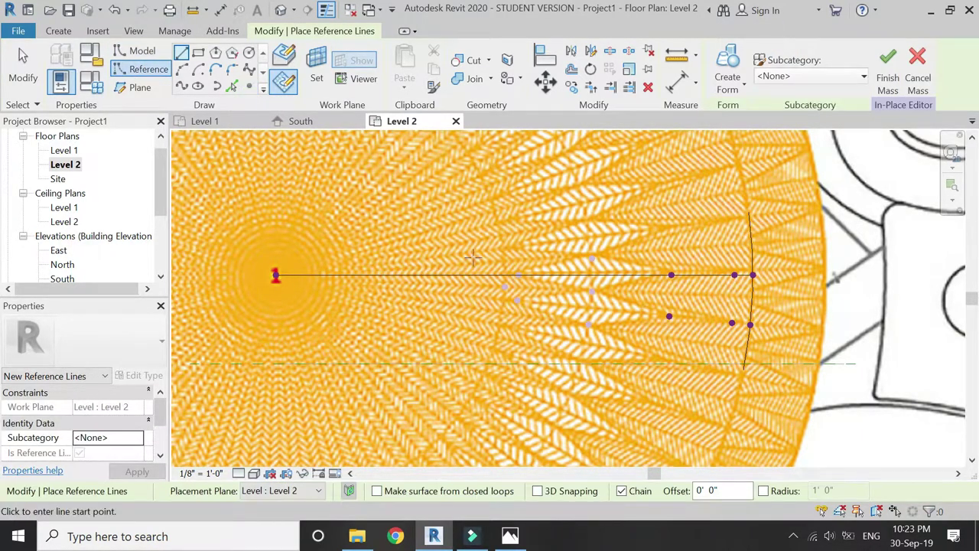
{"action": "scroll", "coordinate": [588, 277], "scroll_direction": "up", "scroll_amount": 2}
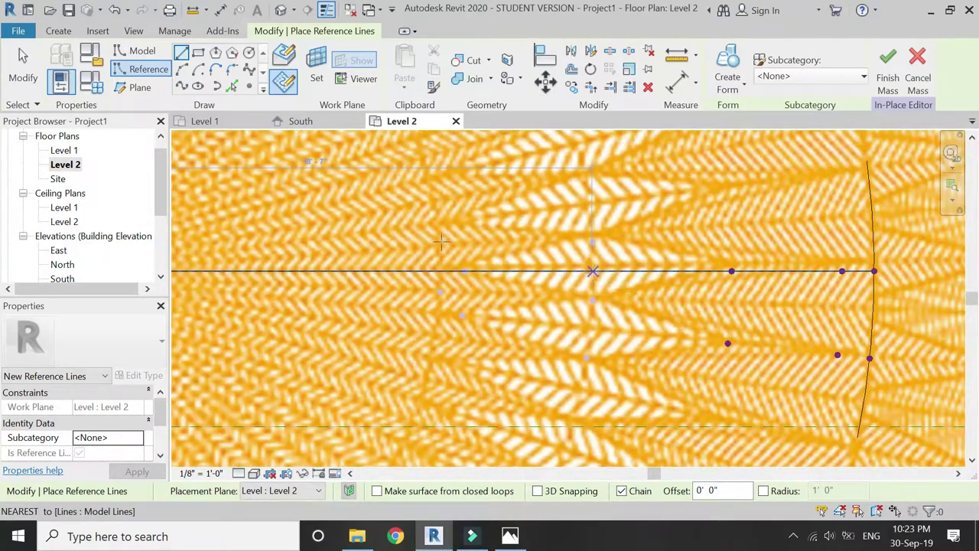
{"action": "left_click", "coordinate": [249, 87]}
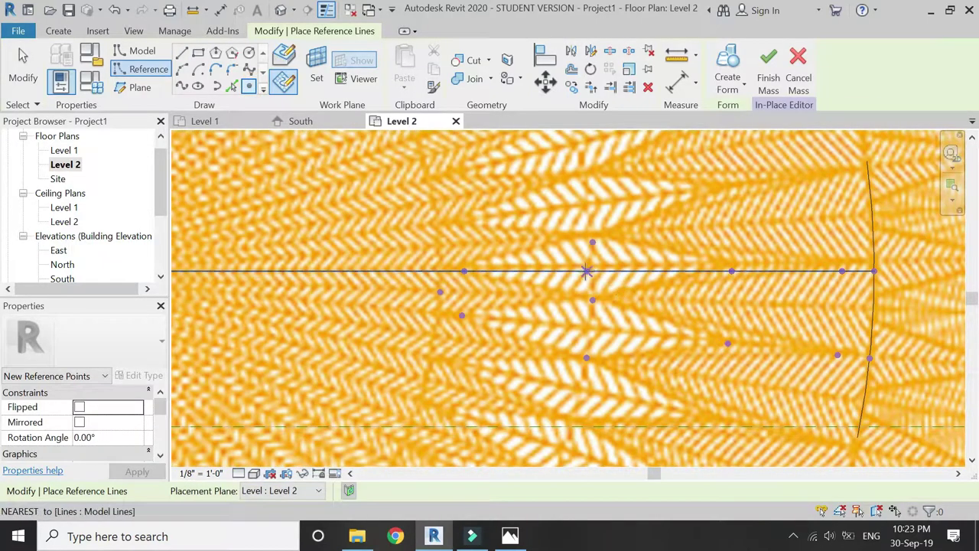
{"action": "left_click", "coordinate": [592, 269]}
{"action": "key", "text": "Escape"}
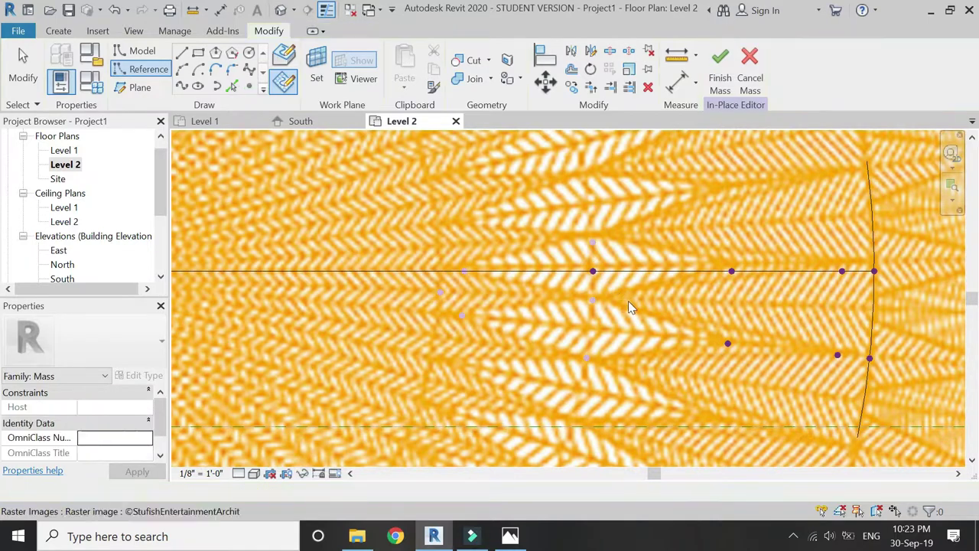
{"action": "scroll", "coordinate": [632, 298], "scroll_direction": "down", "scroll_amount": 2}
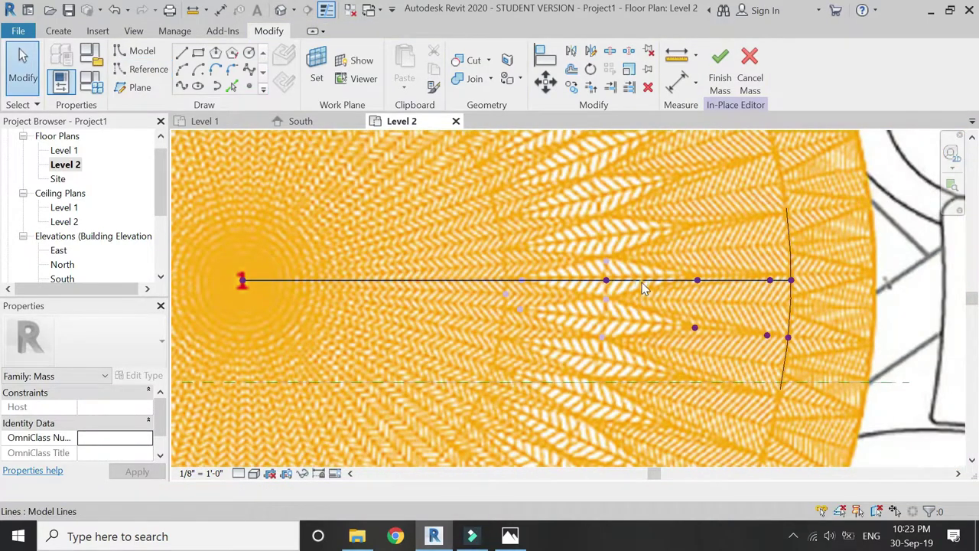
{"action": "left_click", "coordinate": [642, 283]}
{"action": "key", "text": "Delete"}
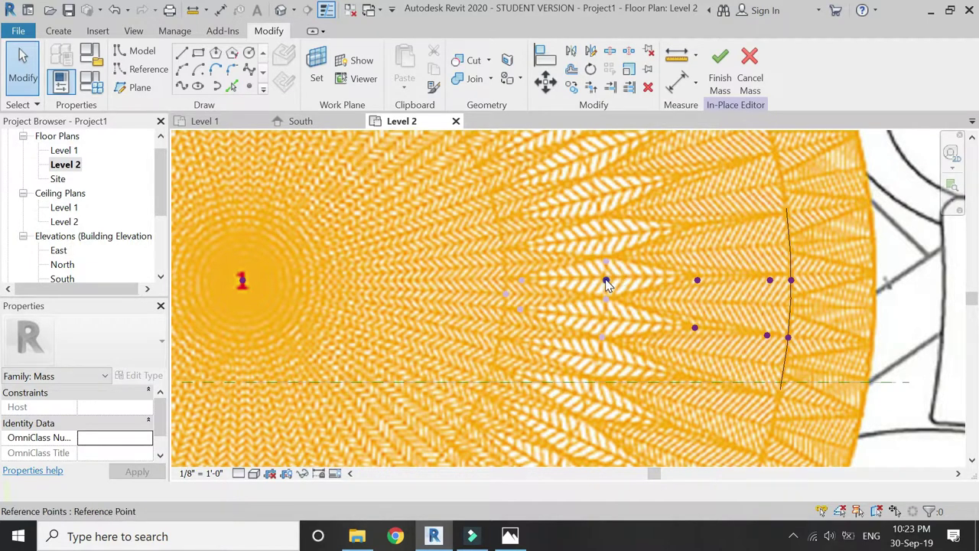
Drag the new reference point onto the slope and Move an inner point down onto the sloped line.
{"action": "left_click", "coordinate": [606, 281]}
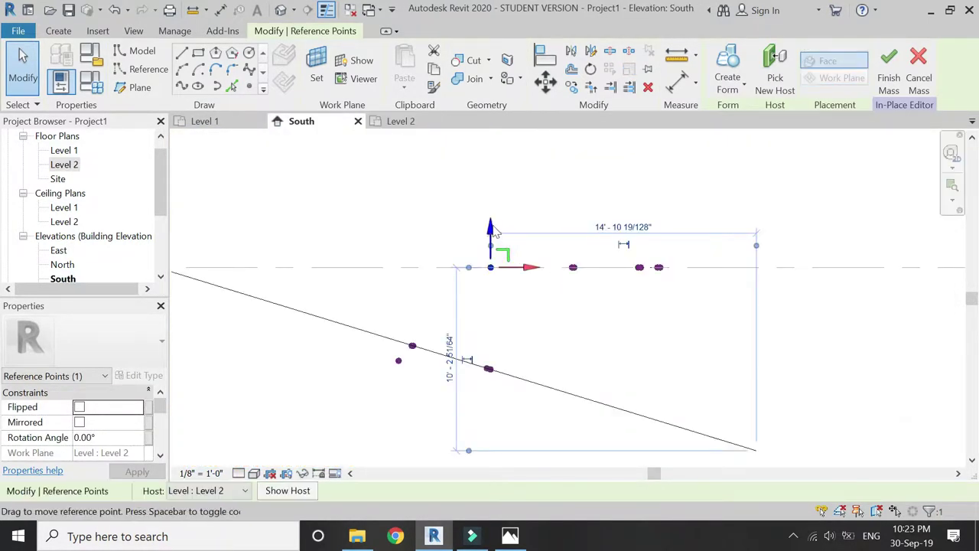
{"action": "left_click_drag", "start_coordinate": [489, 225], "coordinate": [508, 350]}
{"action": "left_click", "coordinate": [533, 313]}
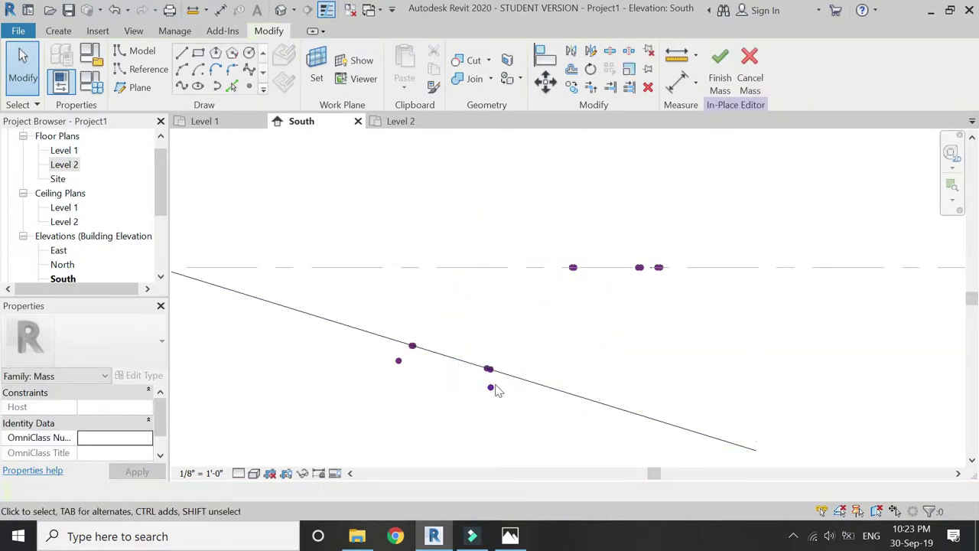
{"action": "left_click", "coordinate": [403, 122]}
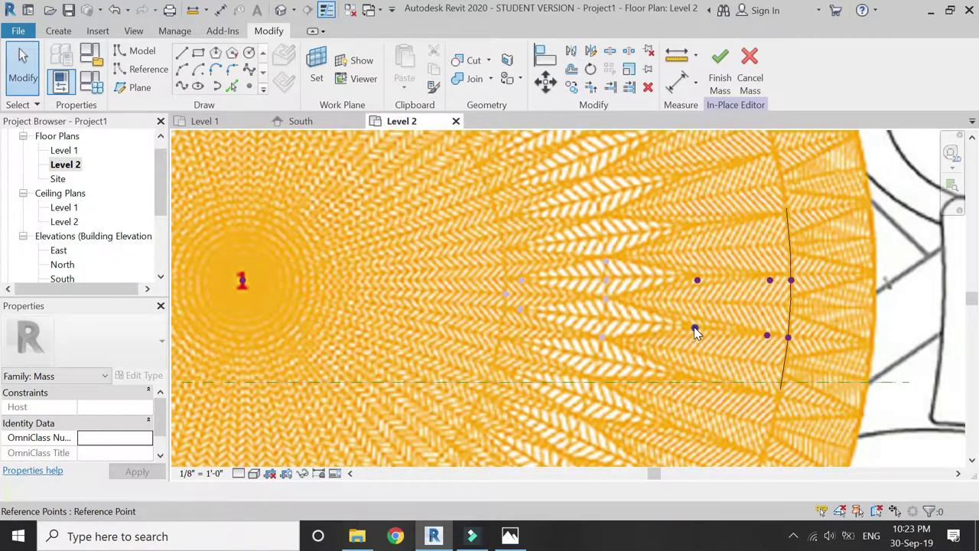
{"action": "left_click", "coordinate": [694, 327]}
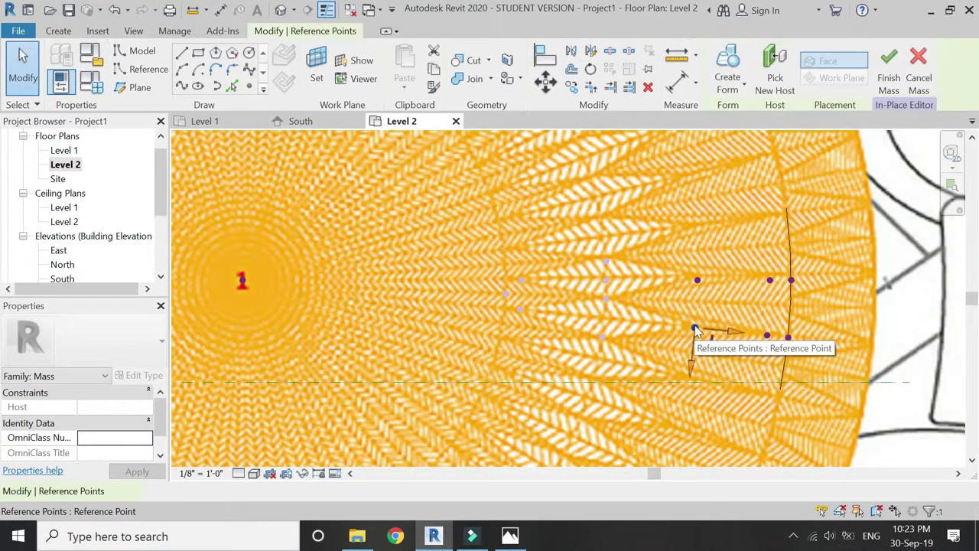
{"action": "left_click", "coordinate": [301, 120]}
{"action": "left_click", "coordinate": [544, 80]}
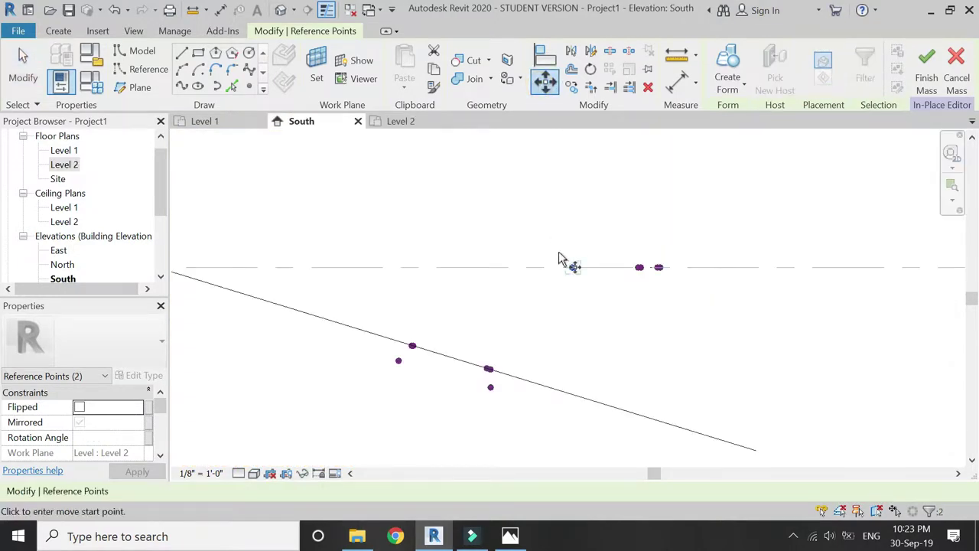
{"action": "left_click", "coordinate": [573, 268]}
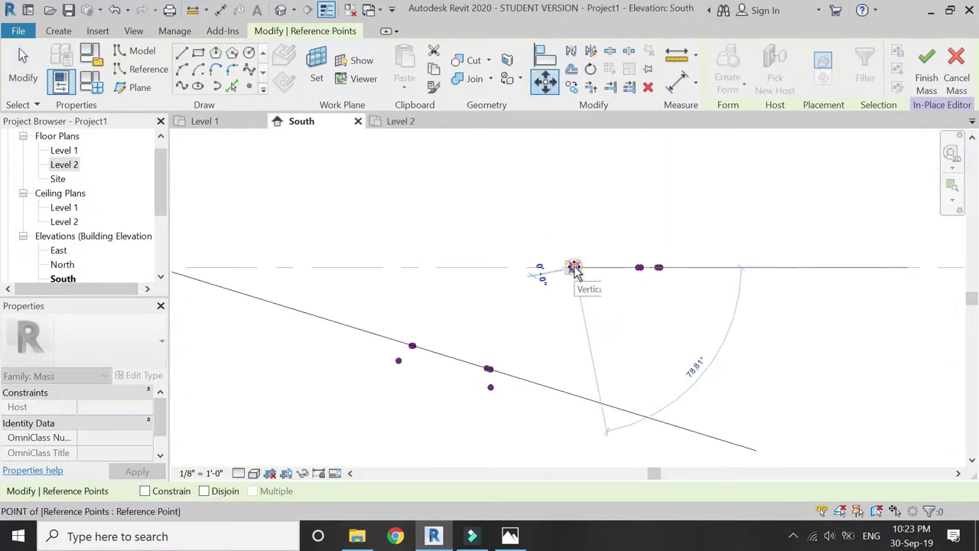
{"action": "left_click", "coordinate": [572, 394]}
{"action": "left_click", "coordinate": [437, 301]}
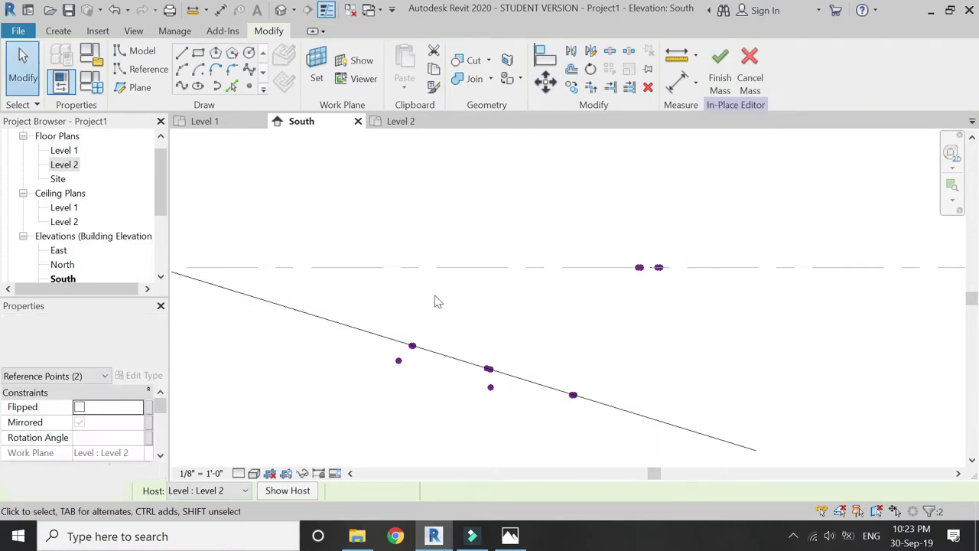
Move the reference point near the outer arc down onto the sloped line.
{"action": "scroll", "coordinate": [354, 272], "scroll_direction": "down", "scroll_amount": 1}
{"action": "scroll", "coordinate": [570, 291], "scroll_direction": "up", "scroll_amount": 2}
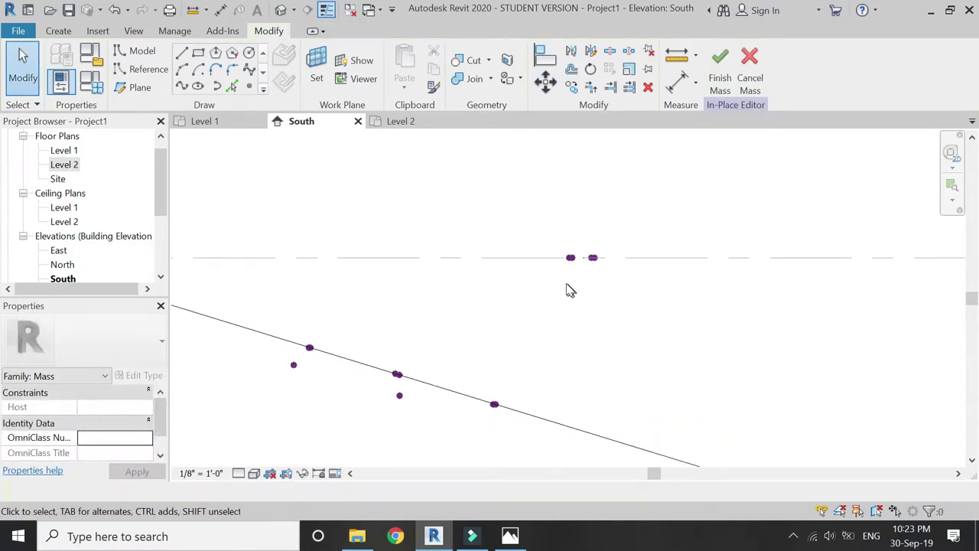
{"action": "left_click", "coordinate": [402, 121]}
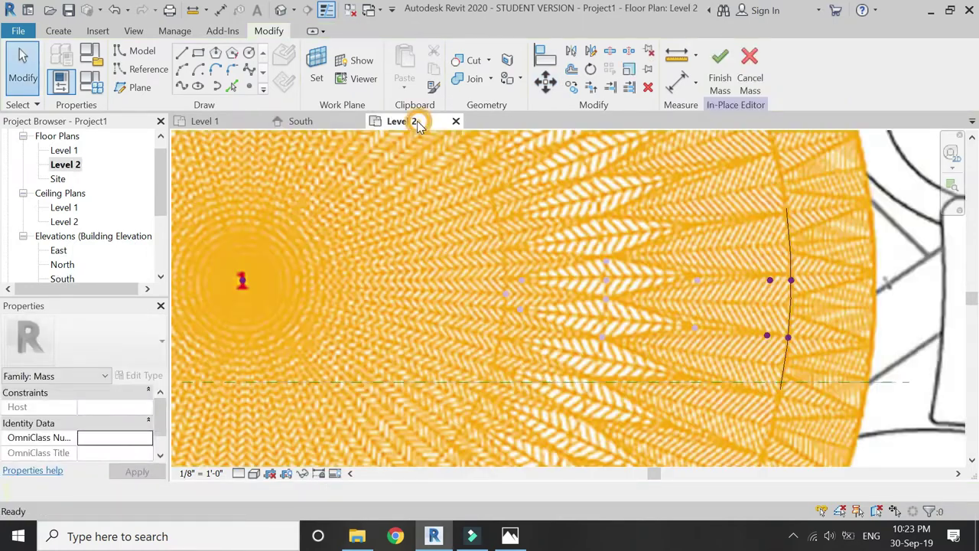
{"action": "left_click", "coordinate": [769, 281]}
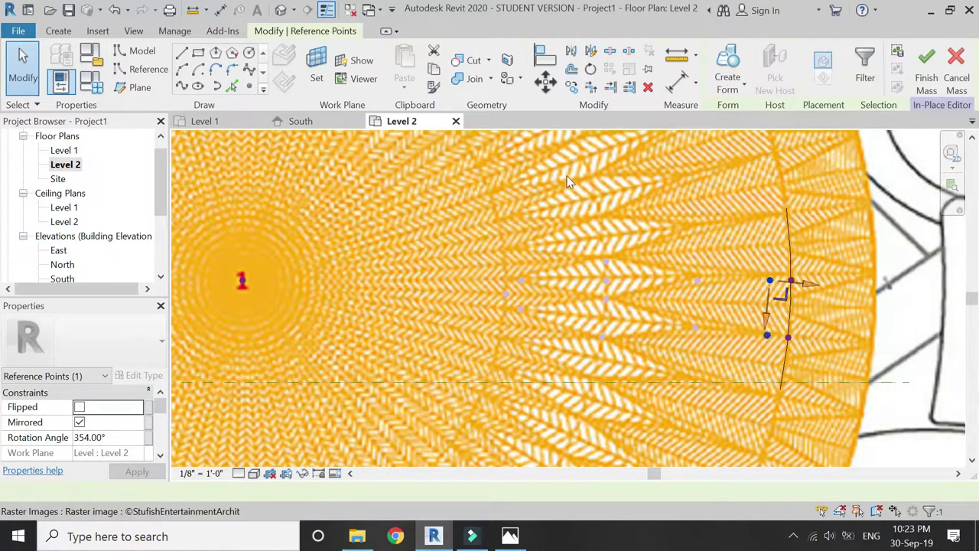
{"action": "left_click", "coordinate": [300, 121]}
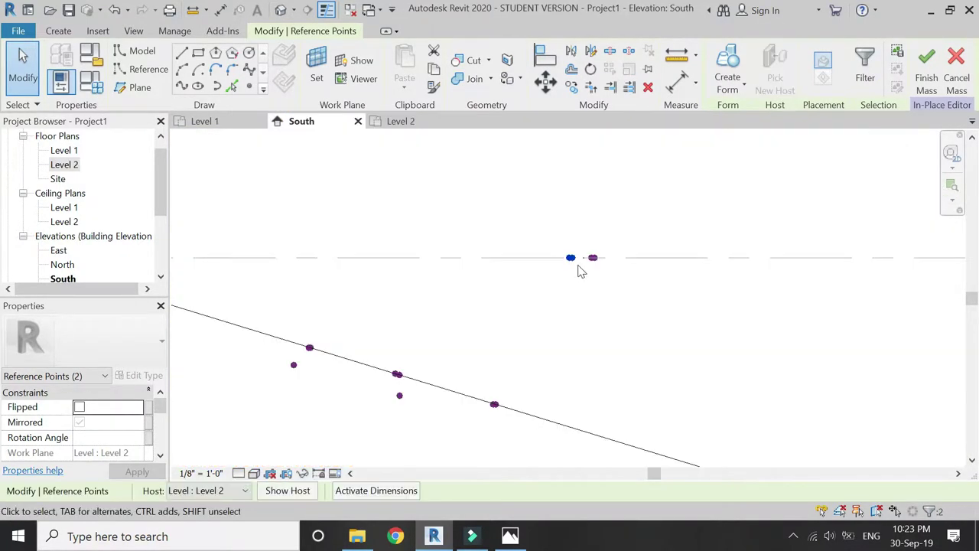
{"action": "scroll", "coordinate": [578, 308], "scroll_direction": "up", "scroll_amount": 2}
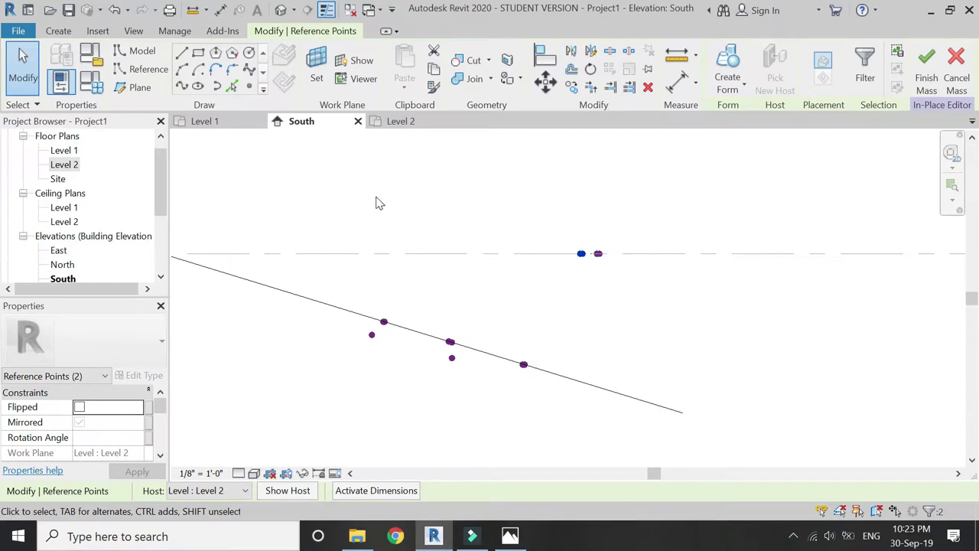
{"action": "left_click", "coordinate": [545, 81]}
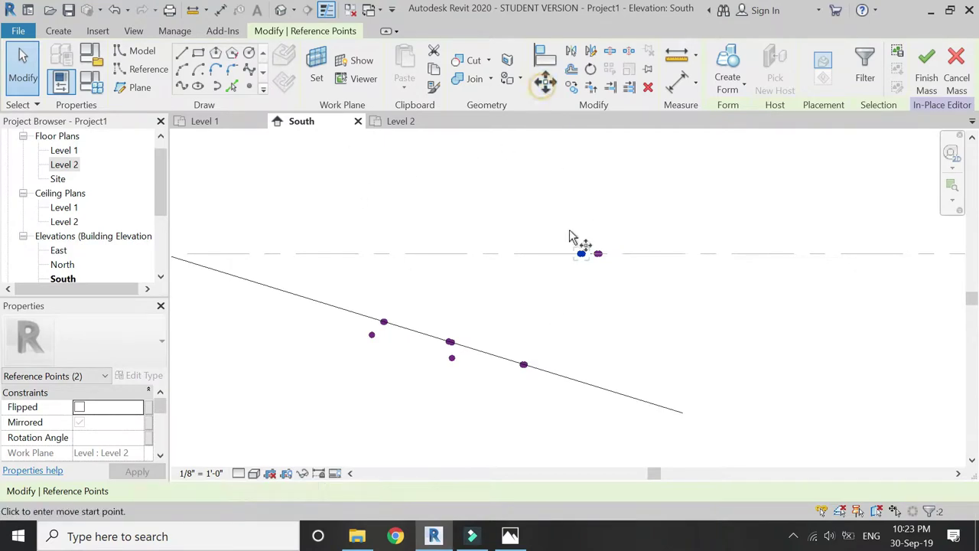
{"action": "left_click", "coordinate": [581, 253]}
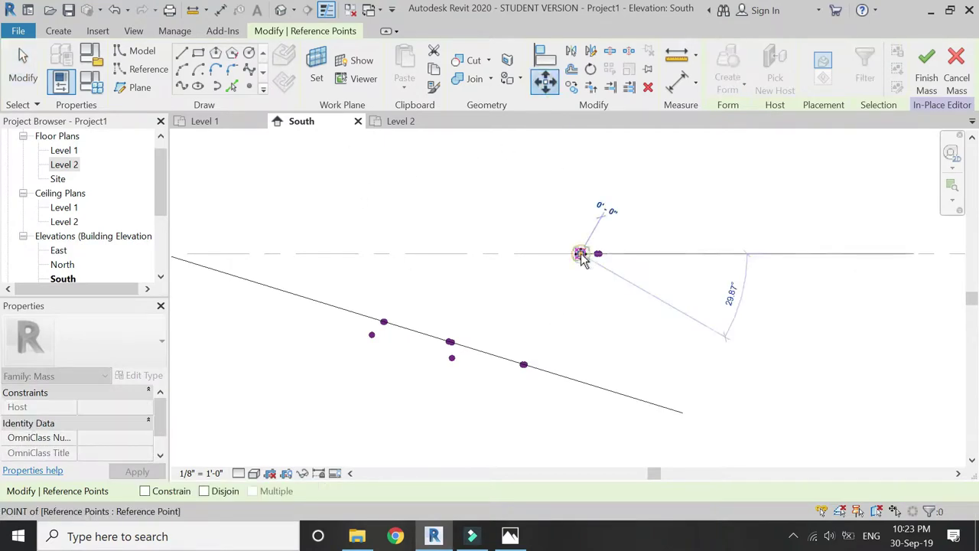
{"action": "left_click", "coordinate": [580, 380]}
{"action": "key", "text": "Escape"}
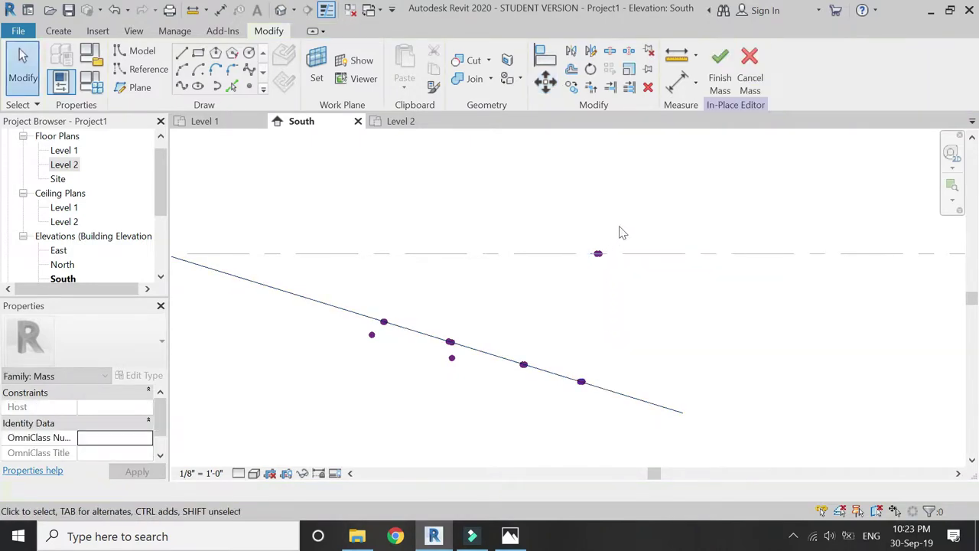
Move the last level-line point onto the slope with Disjoin, then delete the sloped guide line.
{"action": "left_click_drag", "start_coordinate": [622, 212], "coordinate": [570, 284]}
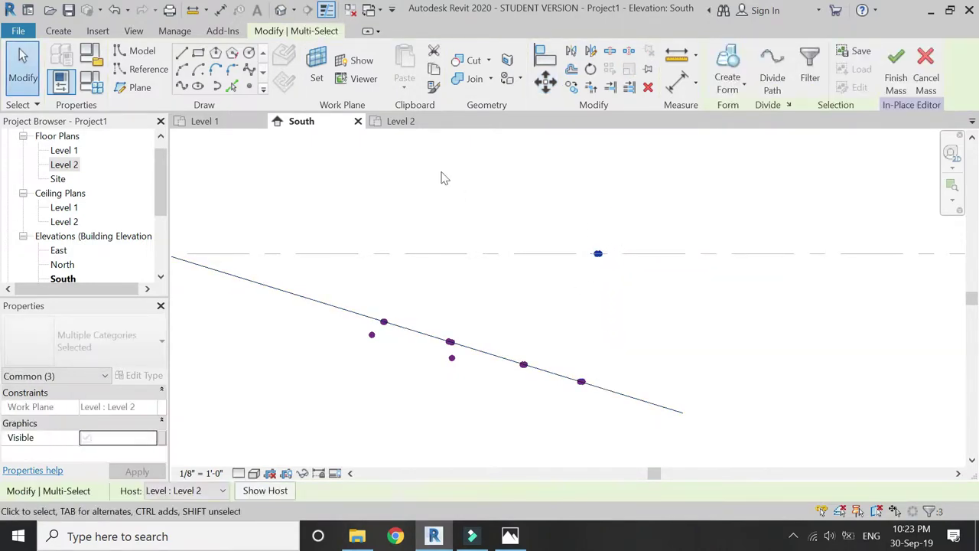
{"action": "left_click", "coordinate": [545, 80]}
{"action": "left_click", "coordinate": [598, 254]}
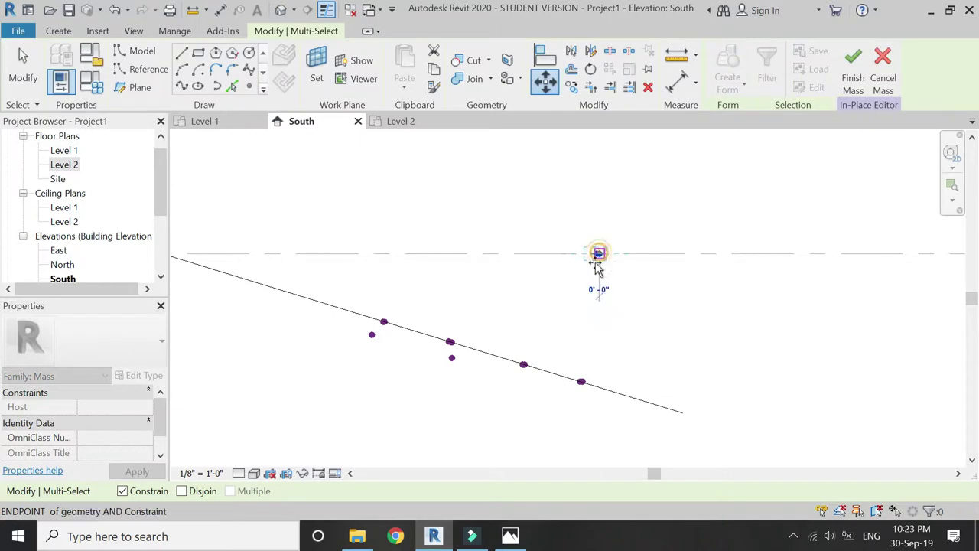
{"action": "left_click", "coordinate": [122, 490]}
{"action": "left_click", "coordinate": [182, 490]}
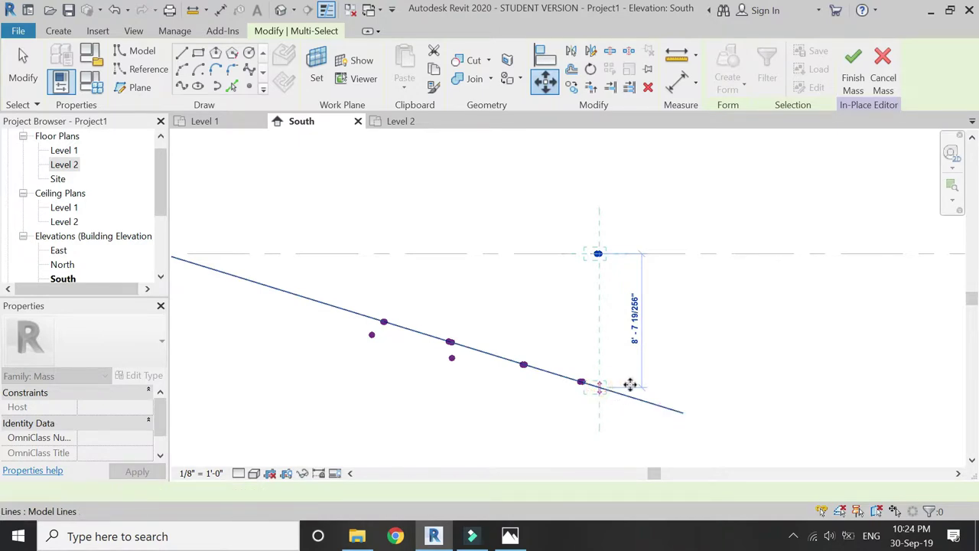
{"action": "left_click", "coordinate": [630, 386]}
{"action": "key", "text": "Escape"}
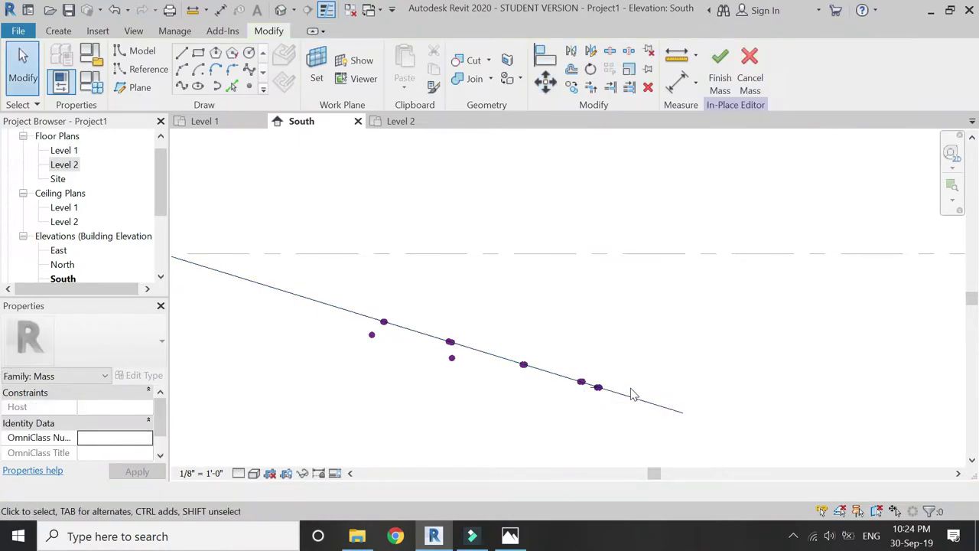
{"action": "scroll", "coordinate": [629, 396], "scroll_direction": "down", "scroll_amount": 2}
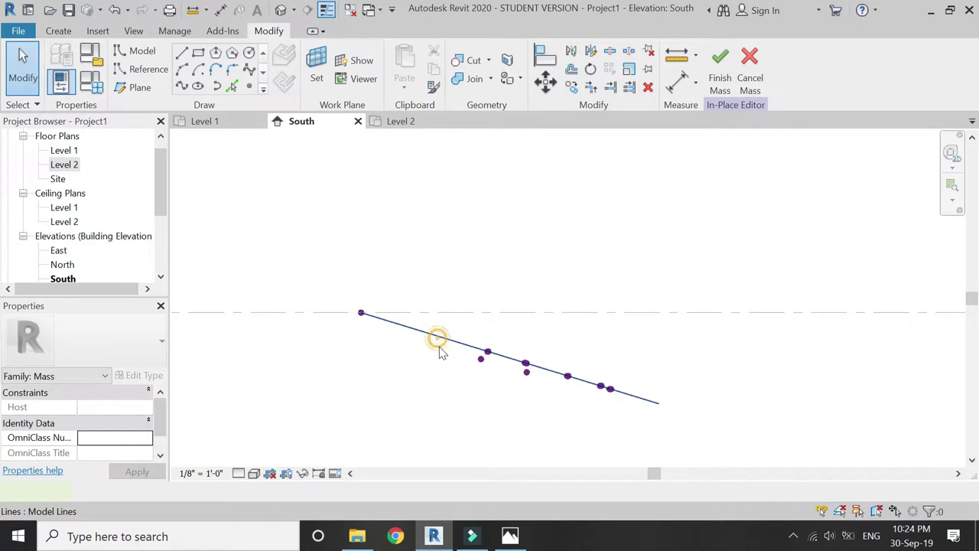
{"action": "left_click", "coordinate": [439, 341]}
{"action": "key", "text": "Delete"}
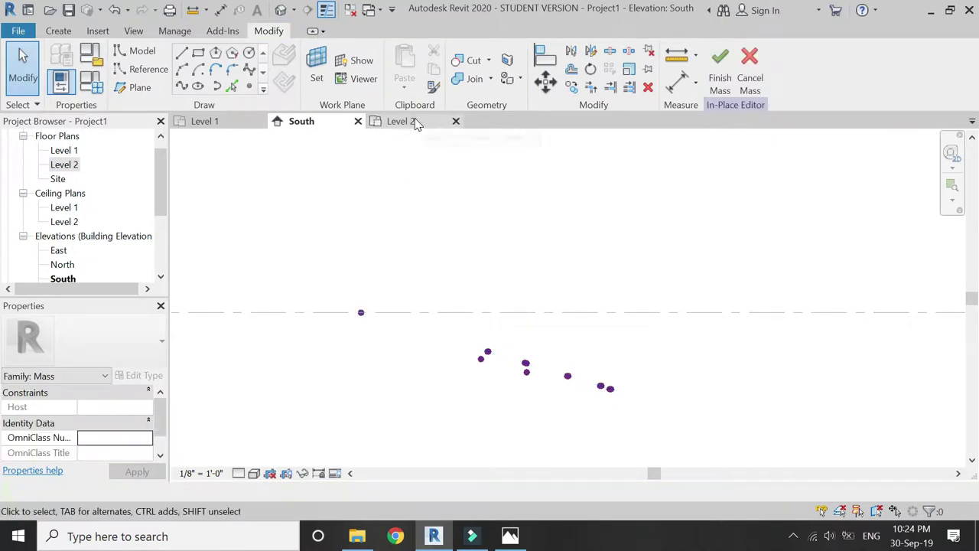
Open the default 3D view from the TOP, zoom in, and pick the Model Line tool.
{"action": "left_click", "coordinate": [281, 10]}
{"action": "scroll", "coordinate": [588, 310], "scroll_direction": "up", "scroll_amount": 5}
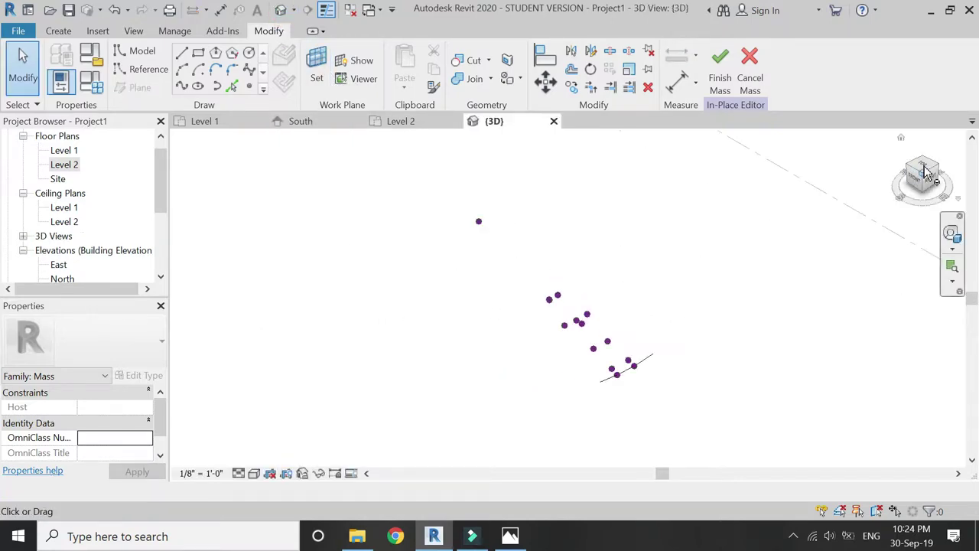
{"action": "left_click", "coordinate": [926, 170]}
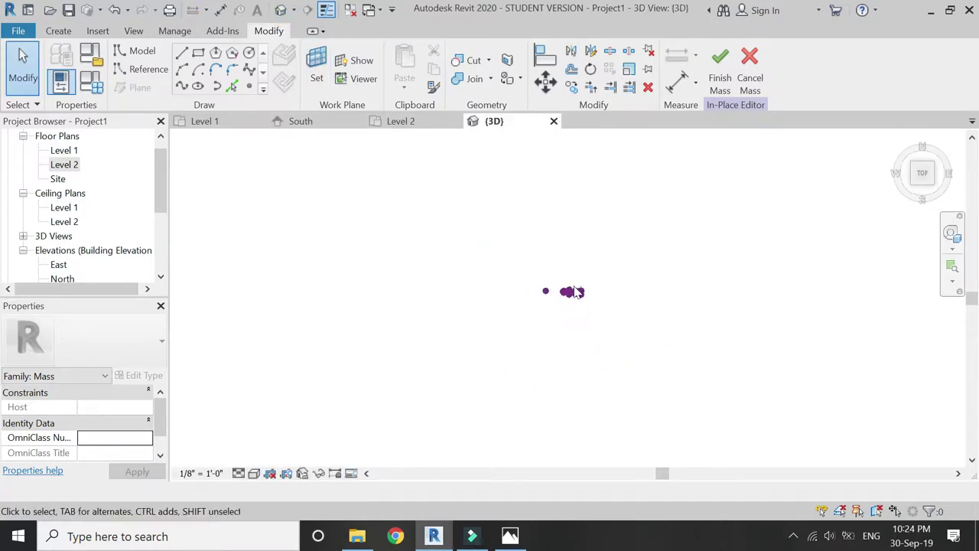
{"action": "scroll", "coordinate": [599, 307], "scroll_direction": "up", "scroll_amount": 8}
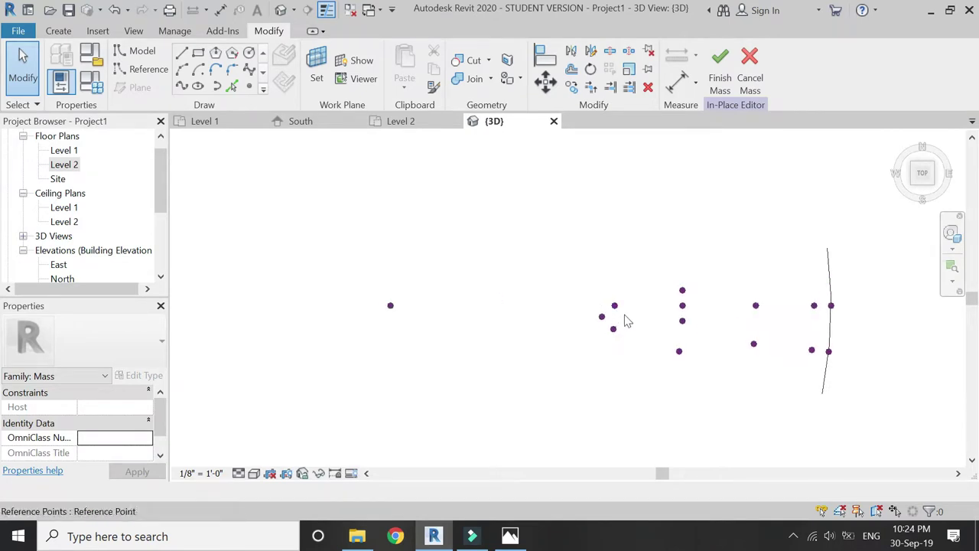
{"action": "left_click", "coordinate": [146, 52]}
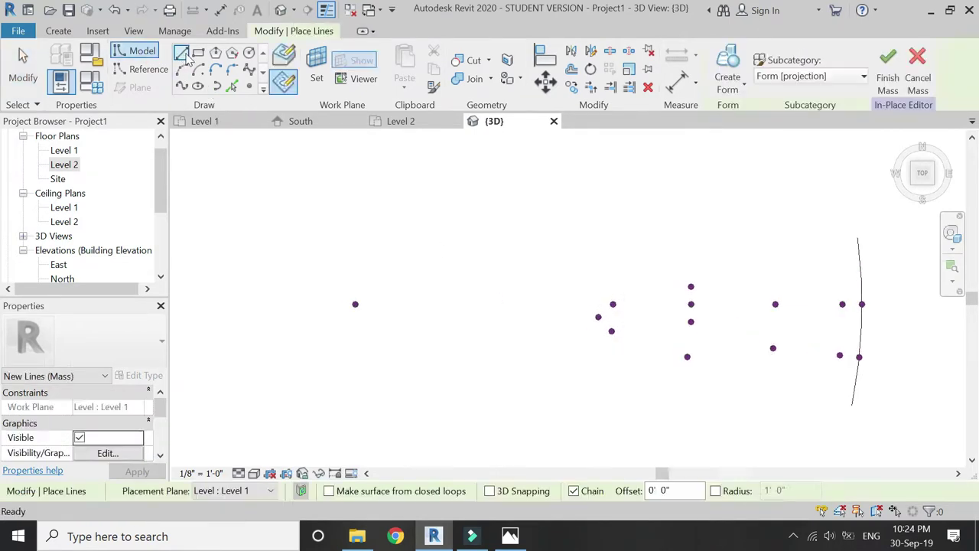
With 3D Snapping on, chain model lines zigzagging between the far and nearer reference points.
{"action": "left_click", "coordinate": [489, 490]}
{"action": "left_click", "coordinate": [355, 305]}
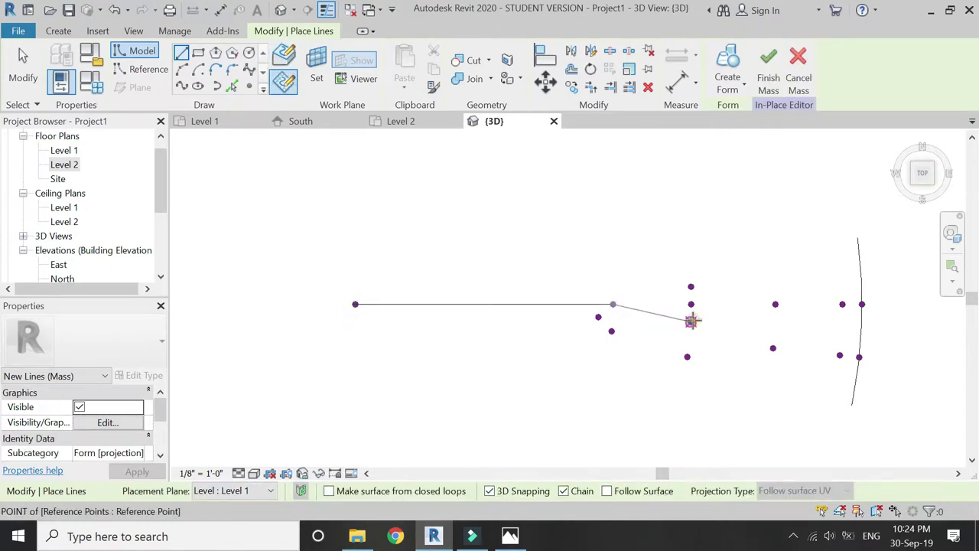
{"action": "left_click", "coordinate": [690, 321]}
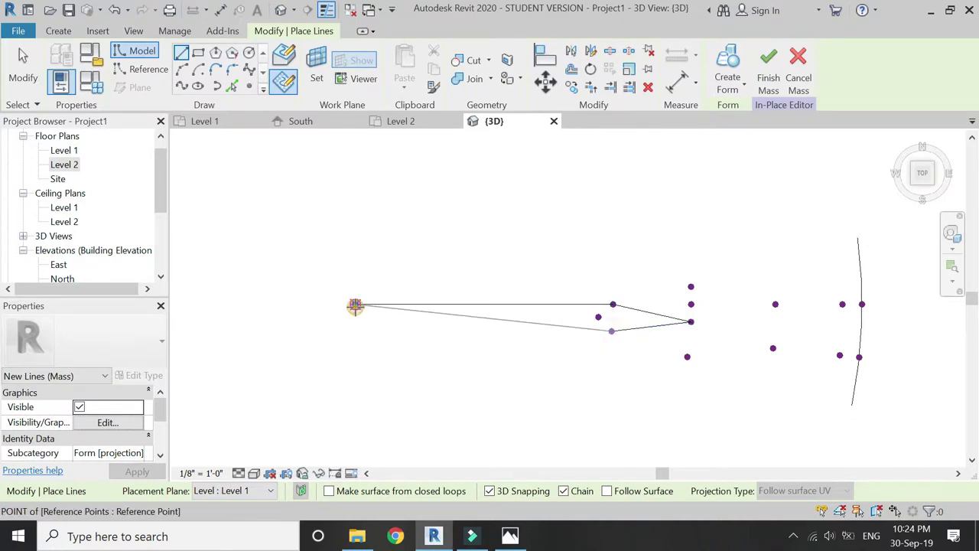
{"action": "left_click", "coordinate": [355, 304]}
{"action": "left_click", "coordinate": [599, 317]}
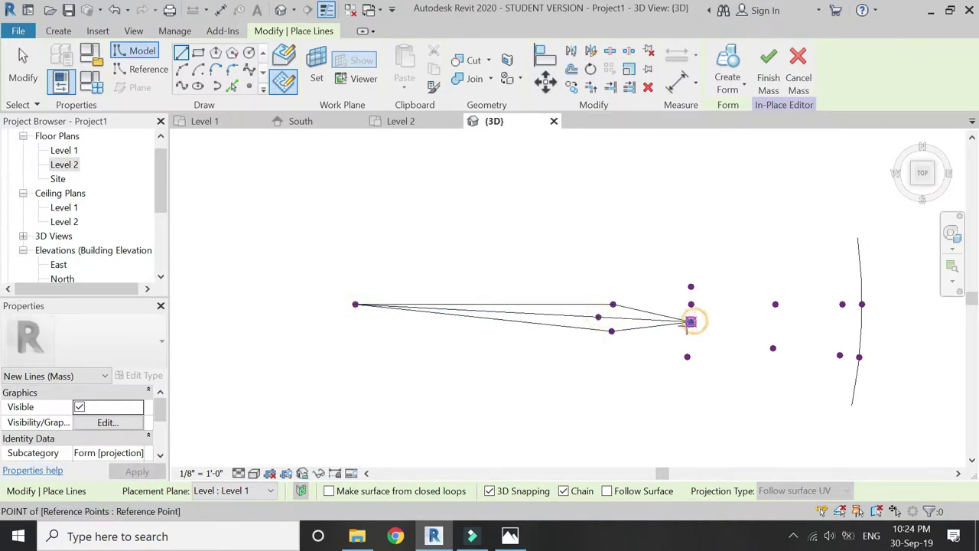
{"action": "middle_click_drag", "start_coordinate": [596, 343], "coordinate": [566, 344]}
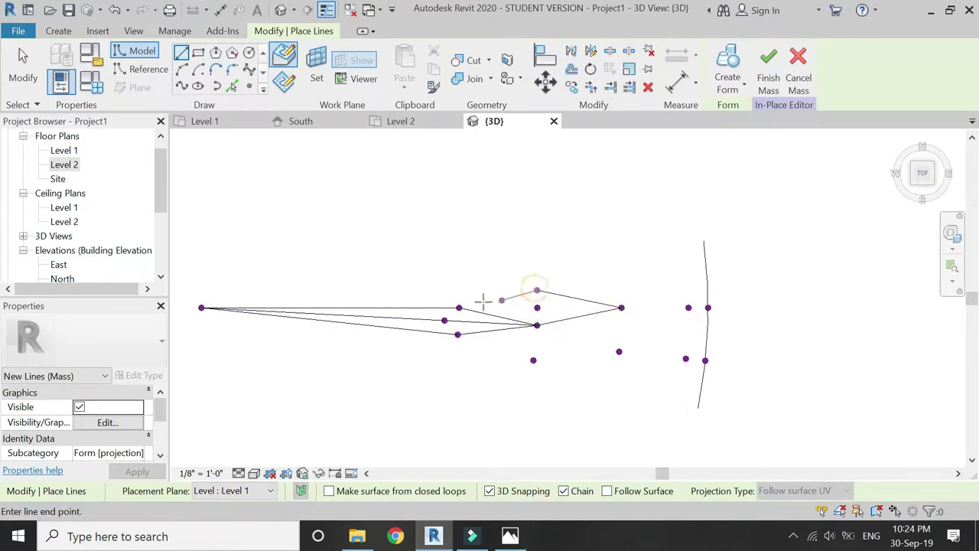
{"action": "left_click", "coordinate": [620, 307]}
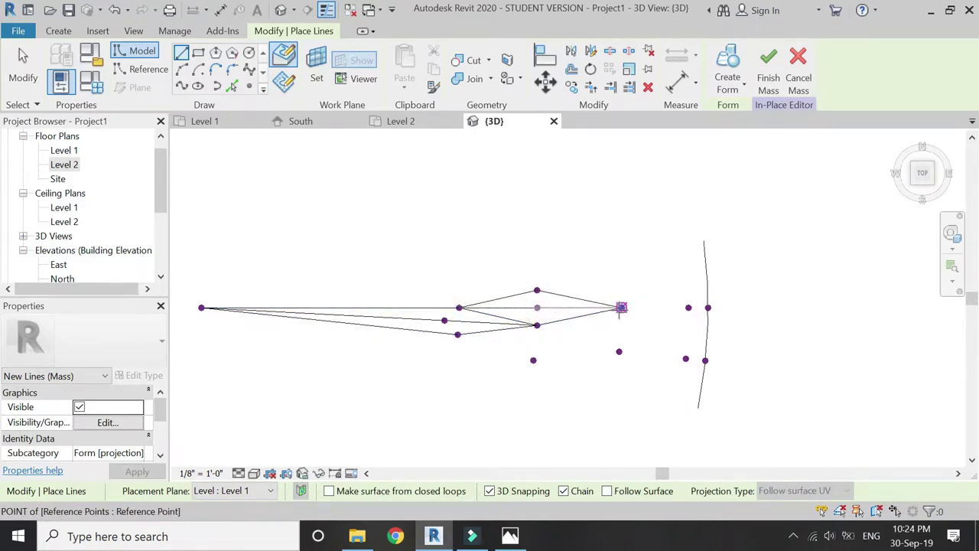
{"action": "key", "text": "Escape"}
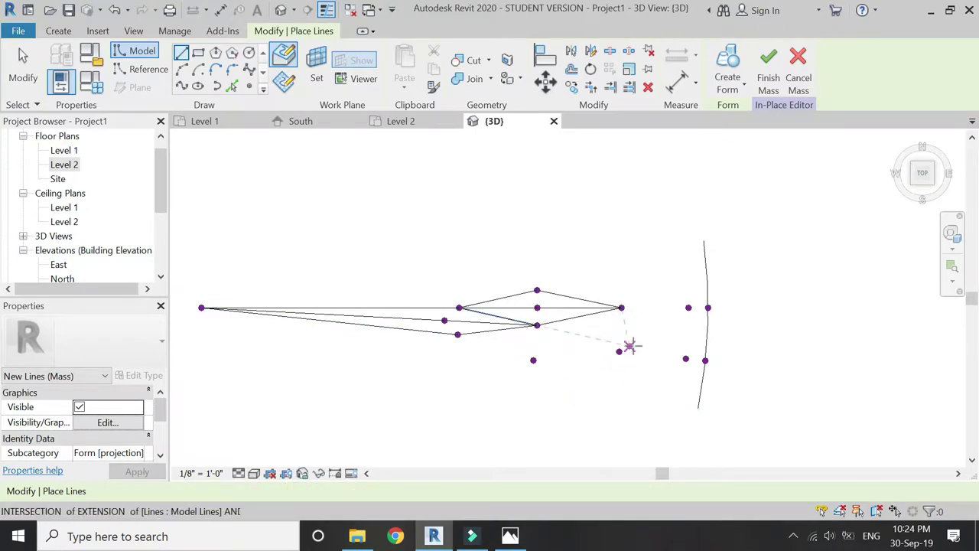
{"action": "key", "text": "Escape"}
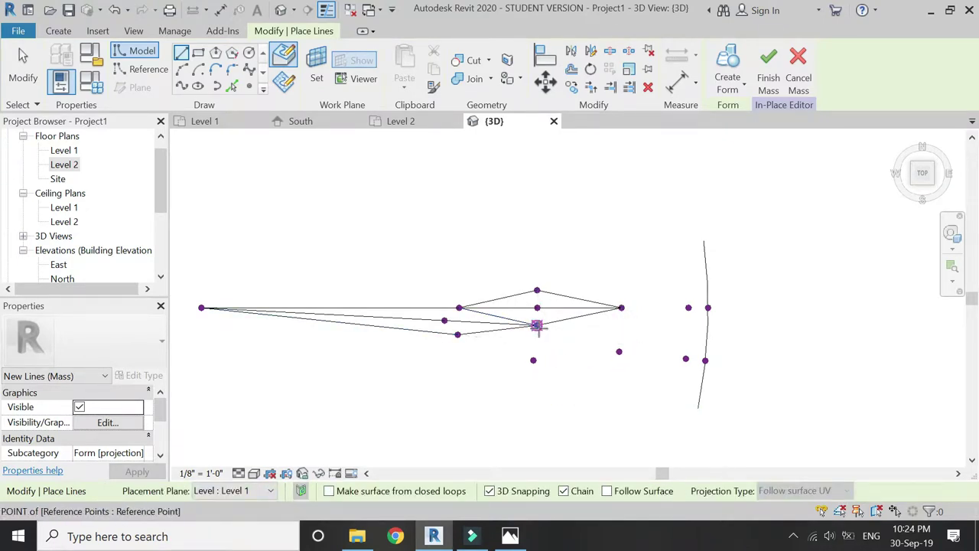
Draw model lines from reference points to the outer curve's points.
{"action": "left_click", "coordinate": [540, 326]}
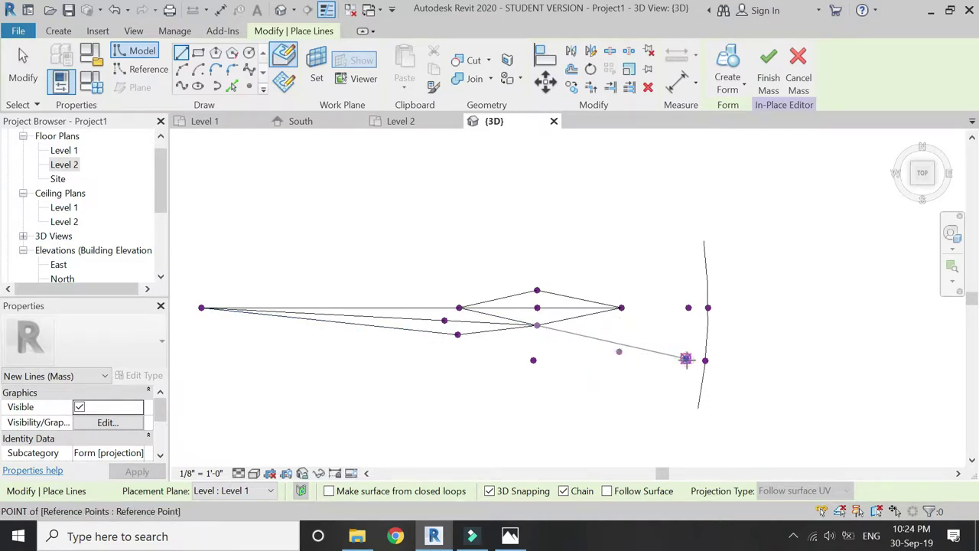
{"action": "left_click", "coordinate": [687, 345]}
{"action": "key", "text": "Escape"}
{"action": "key", "text": "Escape"}
{"action": "scroll", "coordinate": [687, 345], "scroll_direction": "up", "scroll_amount": 1}
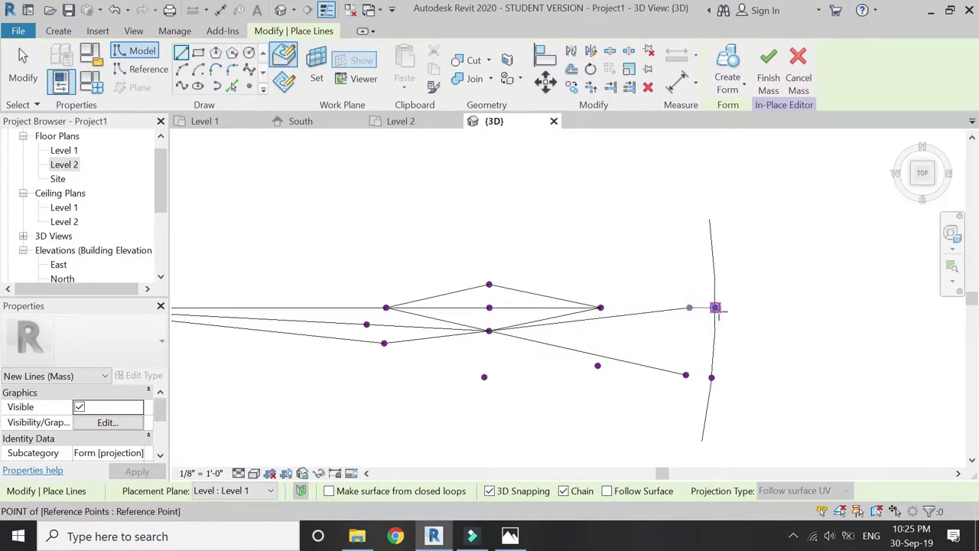
{"action": "left_click", "coordinate": [715, 307]}
{"action": "key", "text": "Escape"}
{"action": "key", "text": "Escape"}
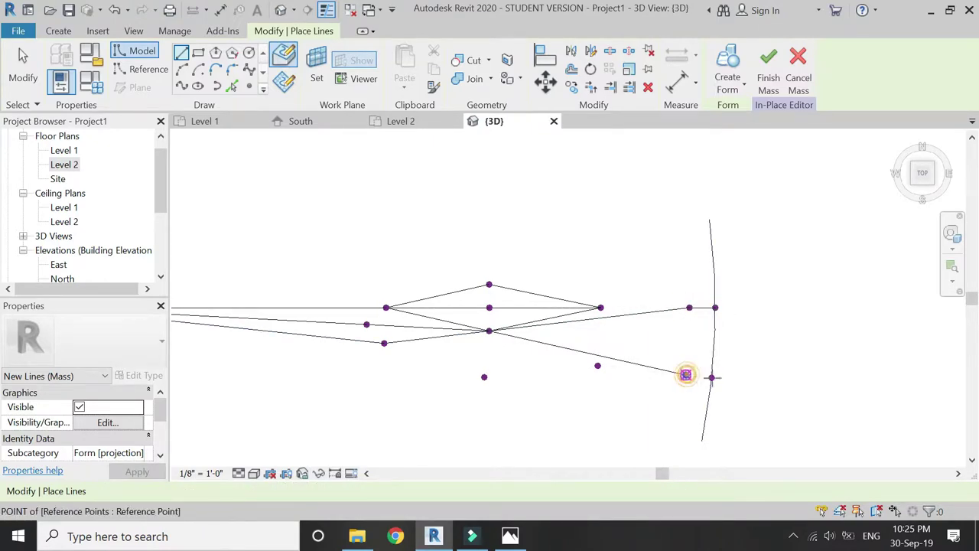
{"action": "left_click", "coordinate": [712, 377]}
{"action": "key", "text": "Escape"}
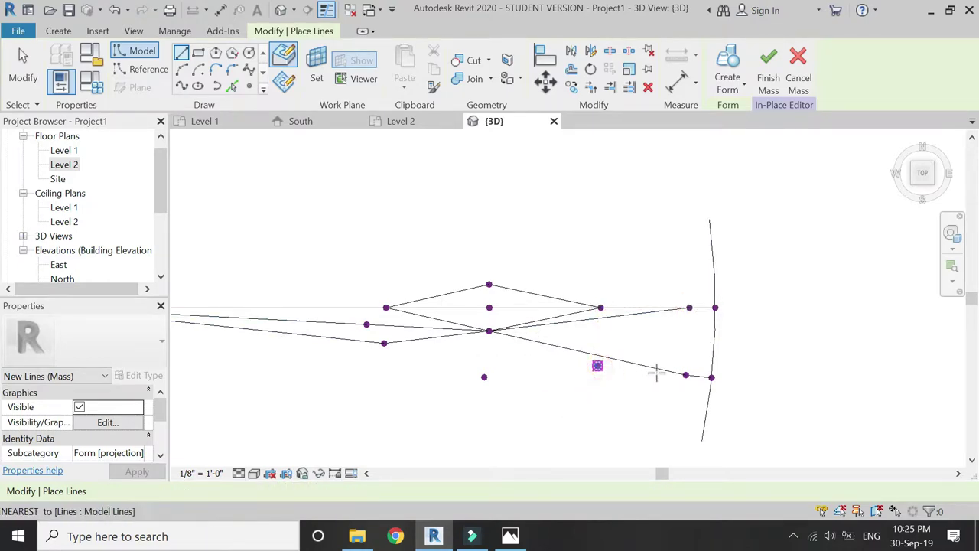
Join a lower reference point to the central intersection and delete the lone unused point.
{"action": "left_click", "coordinate": [681, 374]}
{"action": "key", "text": "Escape"}
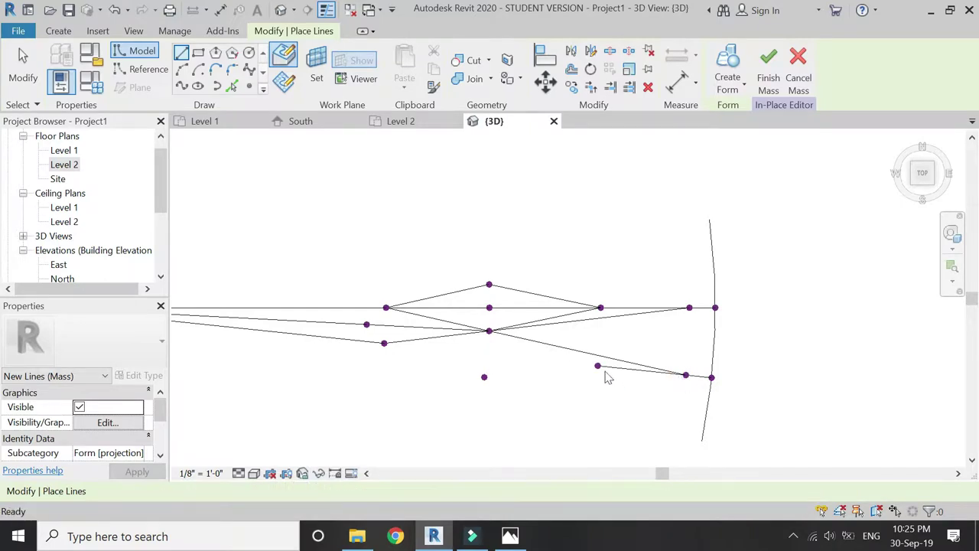
{"action": "left_click", "coordinate": [597, 366]}
{"action": "left_click", "coordinate": [489, 330]}
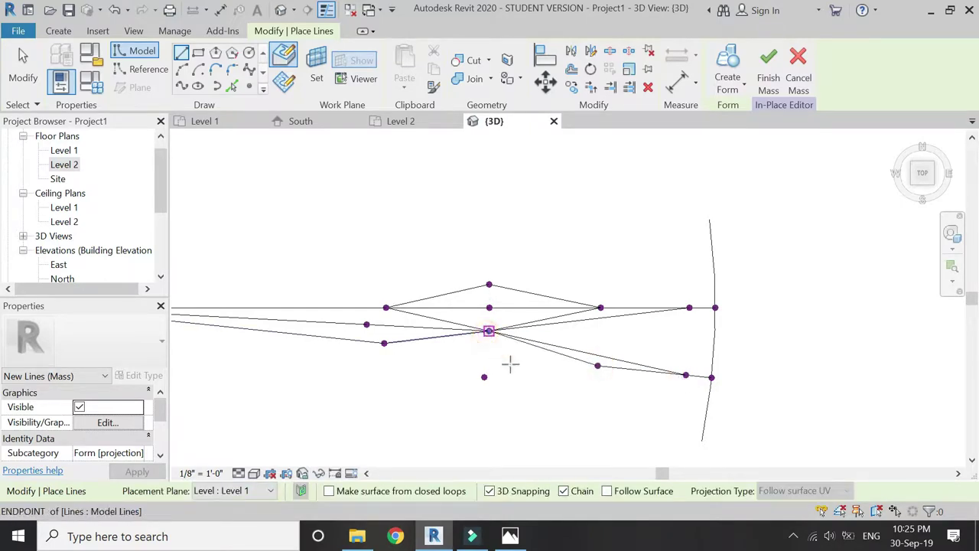
{"action": "key", "text": "Escape"}
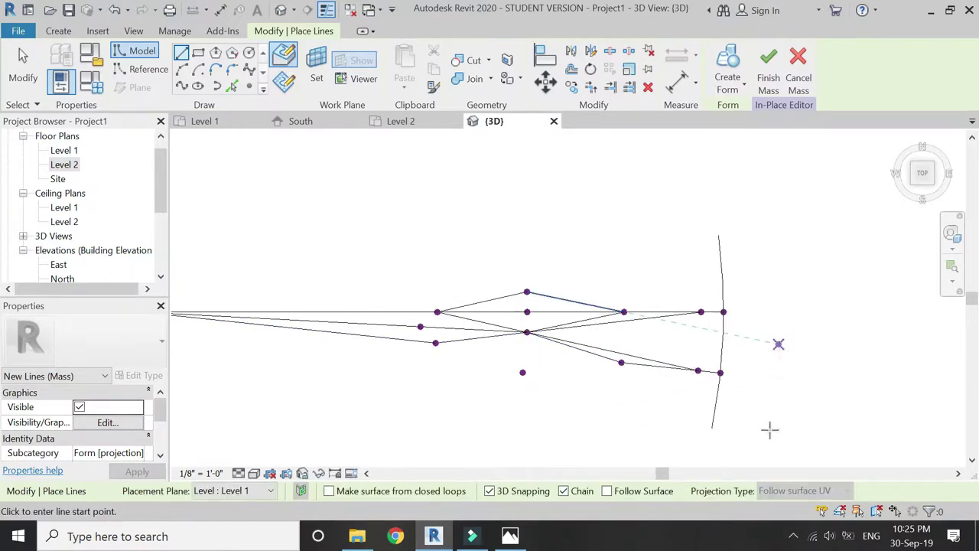
{"action": "key", "text": "Escape"}
{"action": "key", "text": "Escape"}
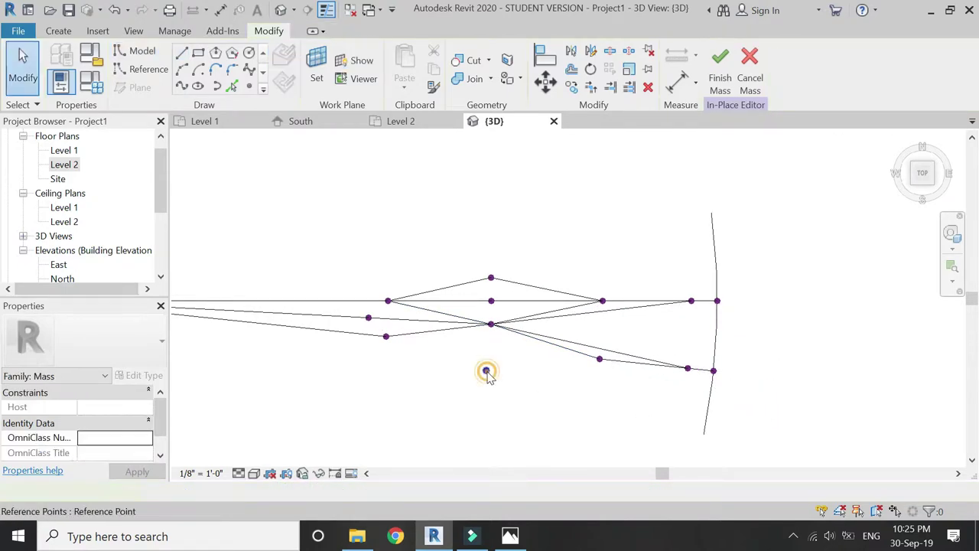
{"action": "left_click", "coordinate": [486, 370]}
{"action": "key", "text": "Delete"}
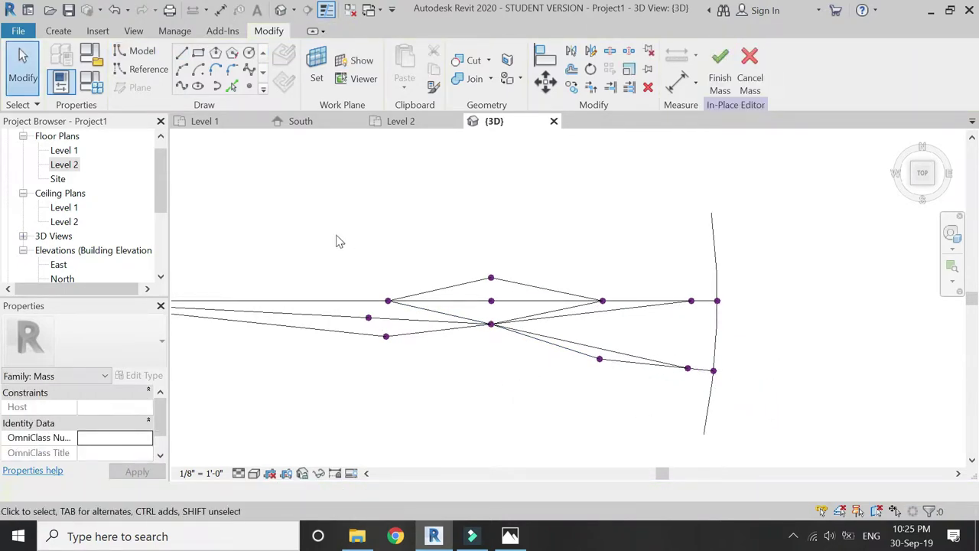
Trace the outer arc as a new model line with Pick Lines and delete the original curve.
{"action": "left_click", "coordinate": [182, 69]}
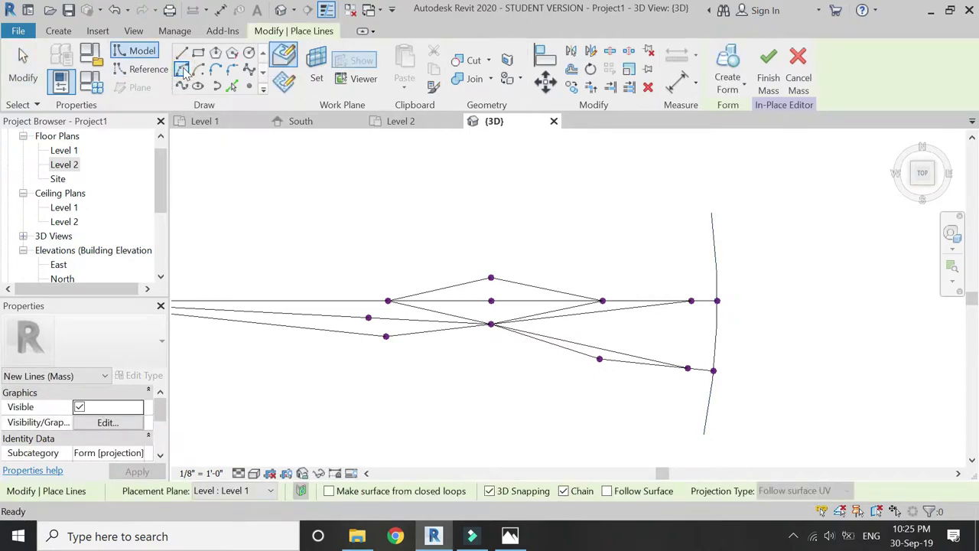
{"action": "scroll", "coordinate": [717, 301], "scroll_direction": "up", "scroll_amount": 3}
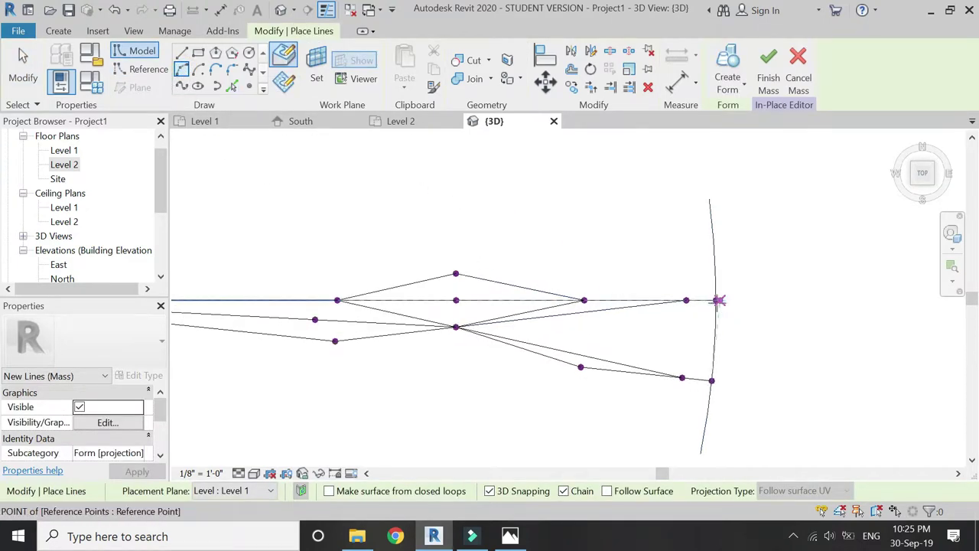
{"action": "left_click", "coordinate": [713, 355]}
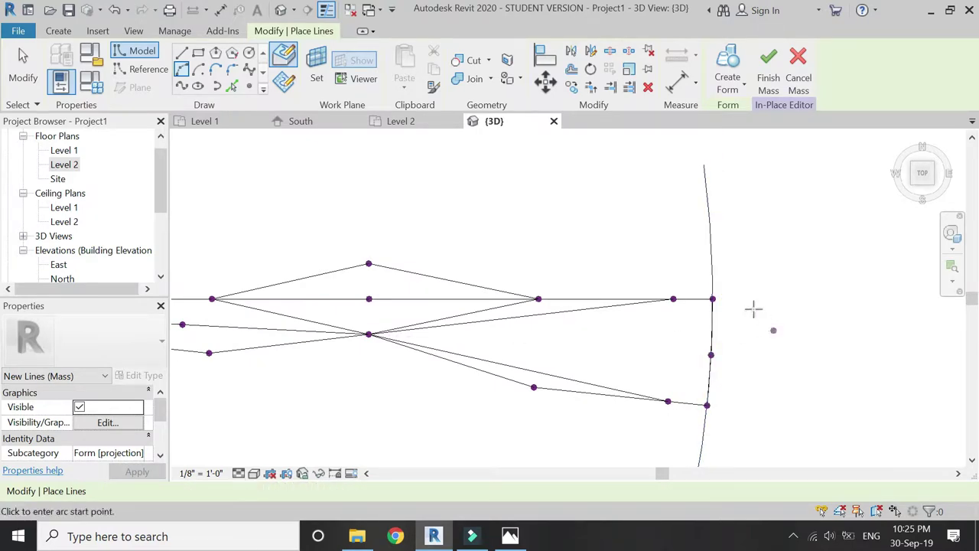
{"action": "key", "text": "Escape"}
{"action": "key", "text": "Escape"}
{"action": "left_click", "coordinate": [709, 250]}
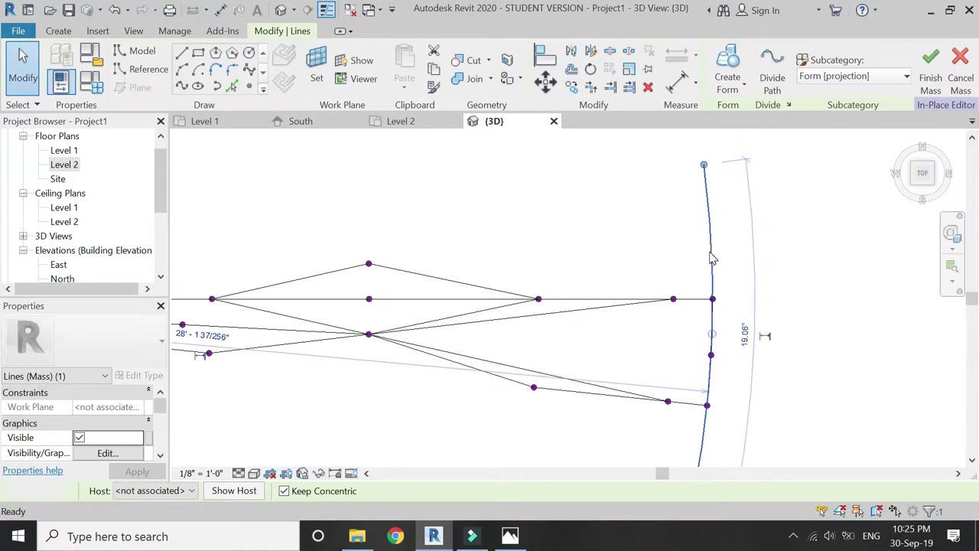
{"action": "key", "text": "Delete"}
{"action": "scroll", "coordinate": [649, 265], "scroll_direction": "down", "scroll_amount": 3}
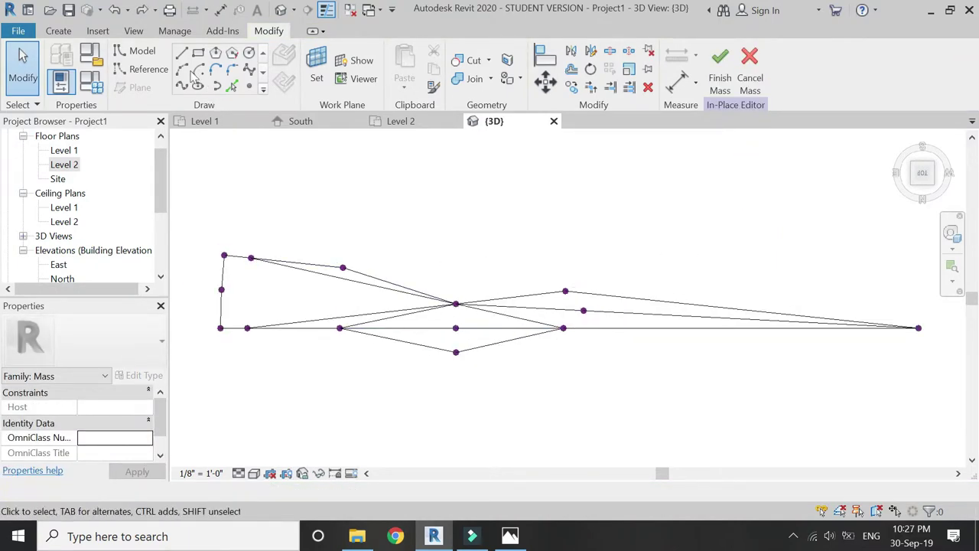
Chain a model line from the upper point through the small offset point to the central point.
{"action": "left_click", "coordinate": [184, 56]}
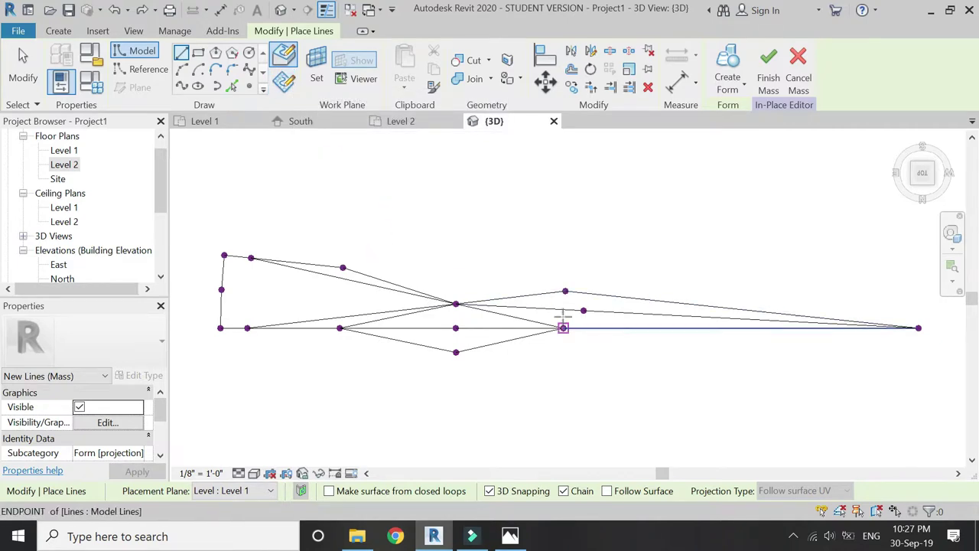
{"action": "left_click", "coordinate": [564, 290]}
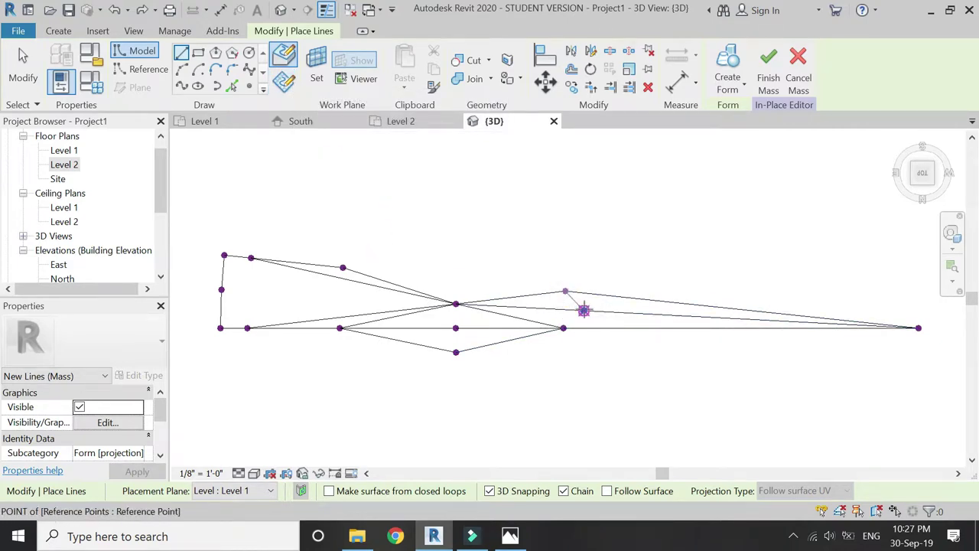
{"action": "left_click", "coordinate": [583, 310]}
{"action": "left_click", "coordinate": [563, 327]}
{"action": "key", "text": "Escape"}
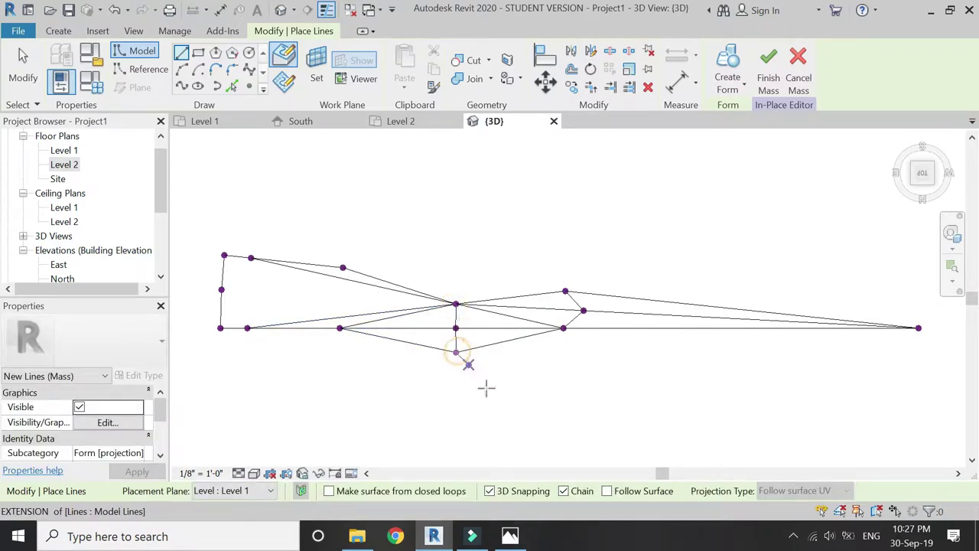
{"action": "key", "text": "Escape"}
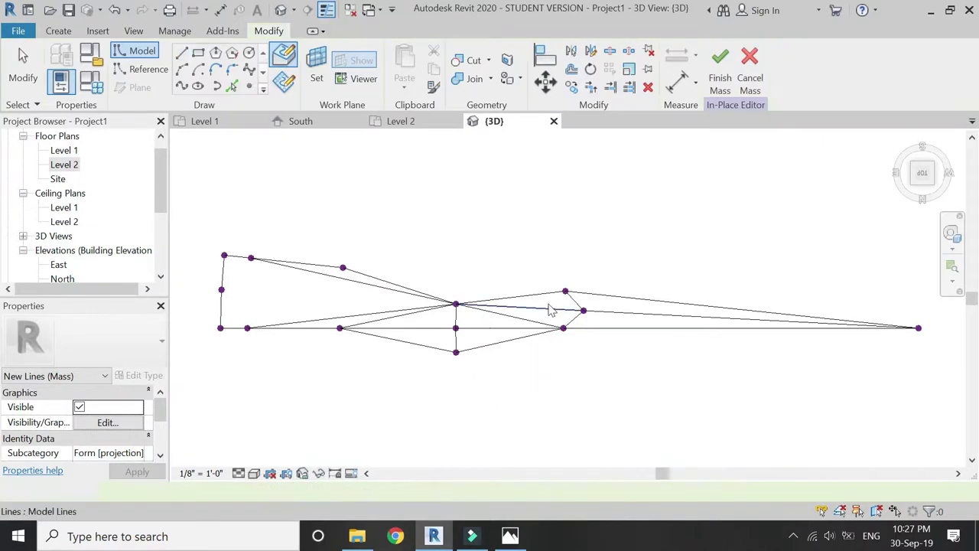
{"action": "scroll", "coordinate": [597, 304], "scroll_direction": "up", "scroll_amount": 2}
Fill the first right-hand triangle with a surface form and switch the view to Realistic.
{"action": "left_click", "coordinate": [604, 294]}
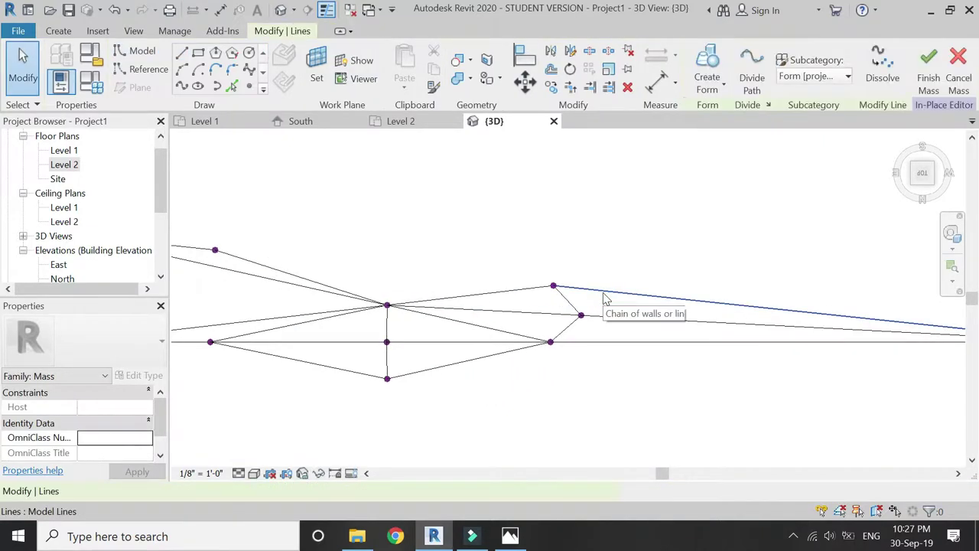
{"action": "scroll", "coordinate": [573, 307], "scroll_direction": "down", "scroll_amount": 1}
{"action": "scroll", "coordinate": [572, 309], "scroll_direction": "down", "scroll_amount": 1}
{"action": "left_click", "coordinate": [604, 315], "text": "ctrl"}
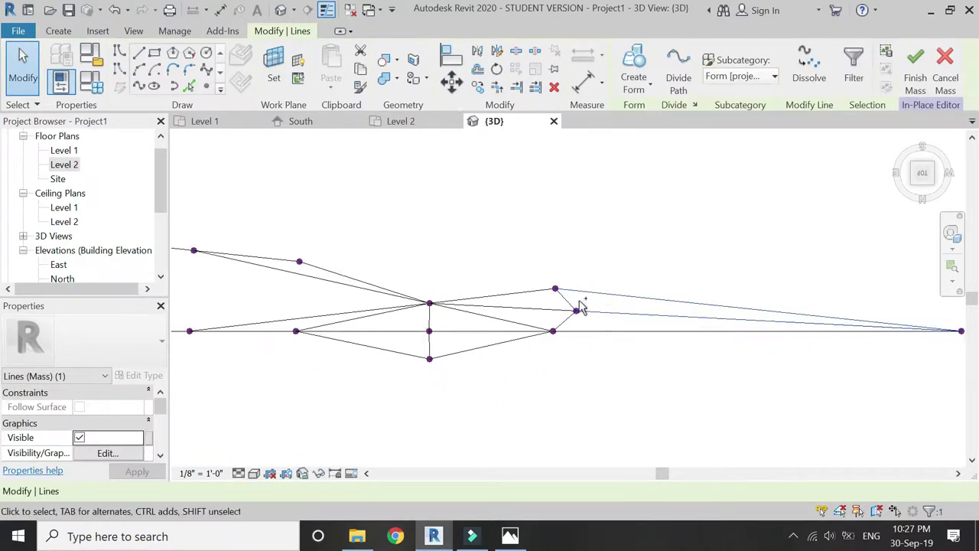
{"action": "left_click", "coordinate": [569, 297], "text": "ctrl"}
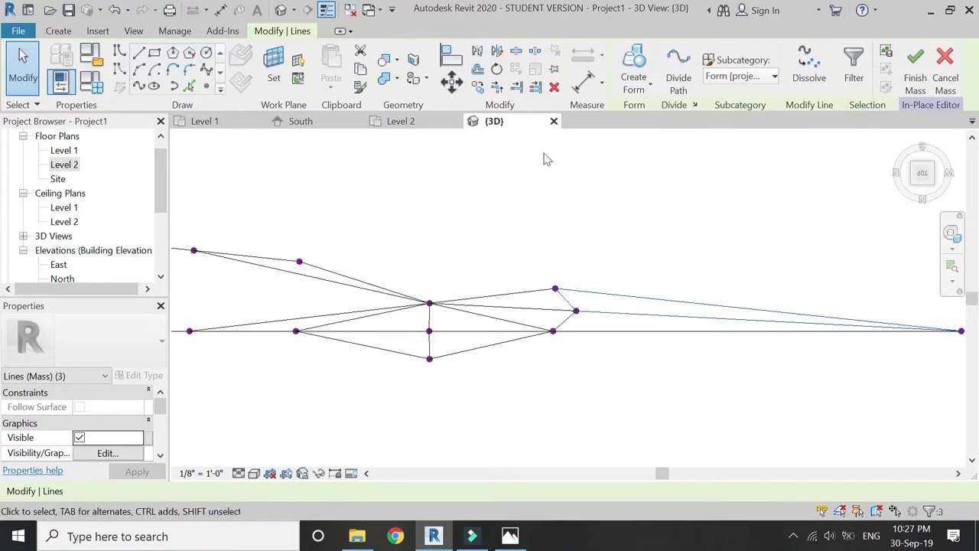
{"action": "left_click", "coordinate": [631, 68]}
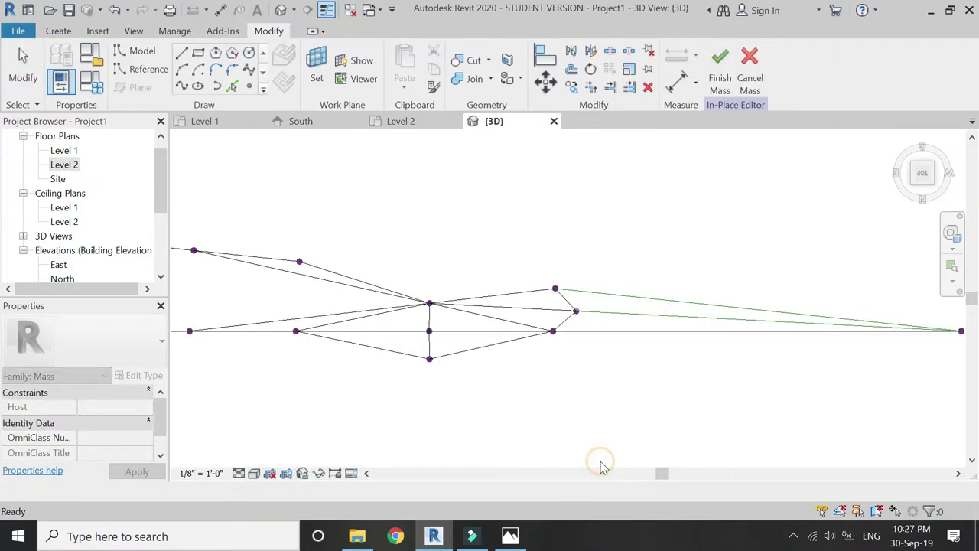
{"action": "left_click", "coordinate": [254, 472]}
{"action": "left_click", "coordinate": [383, 442]}
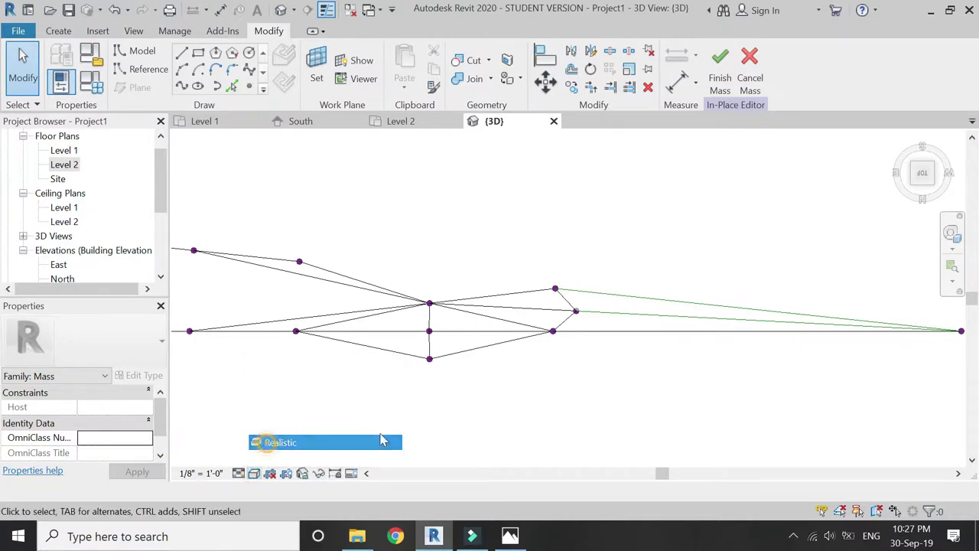
Fill the adjoining triangle's edges with a flat surface form.
{"action": "left_click", "coordinate": [583, 330]}
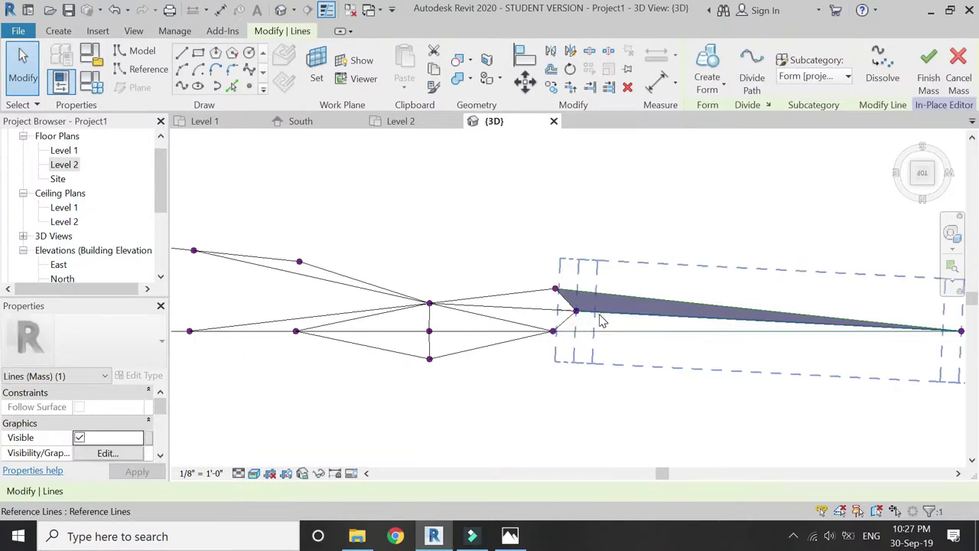
{"action": "left_click", "coordinate": [600, 317]}
{"action": "left_click", "coordinate": [532, 430]}
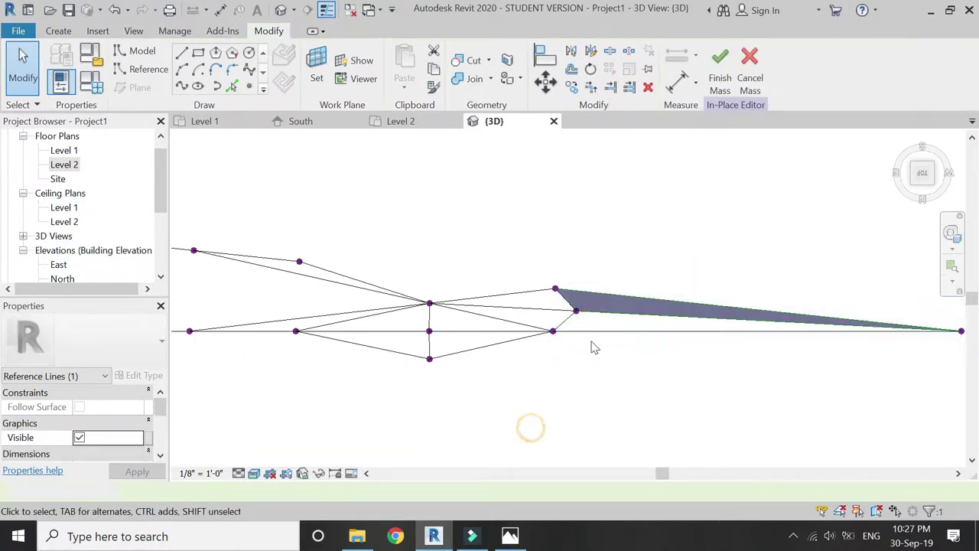
{"action": "left_click", "coordinate": [602, 320]}
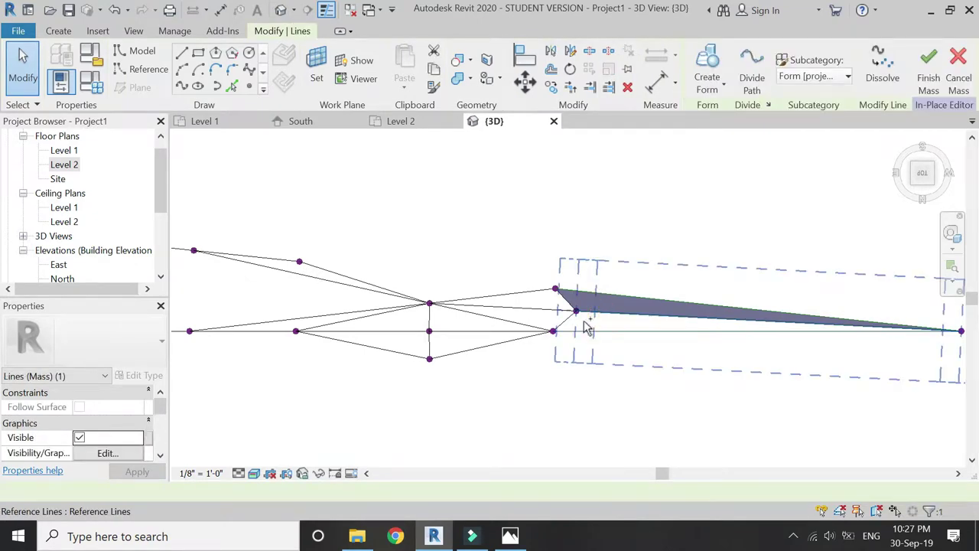
{"action": "left_click", "coordinate": [579, 325], "text": "ctrl"}
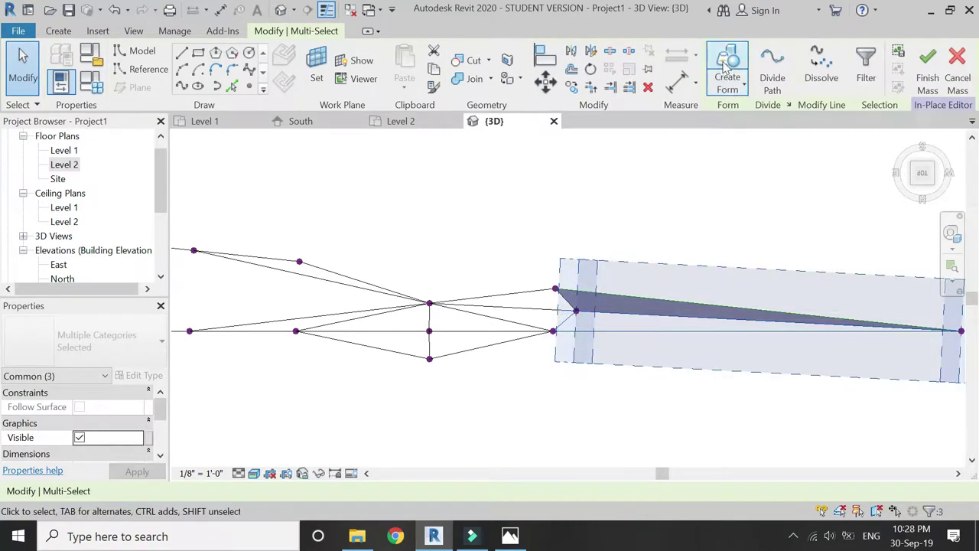
{"action": "left_click", "coordinate": [725, 67]}
{"action": "left_click", "coordinate": [586, 352]}
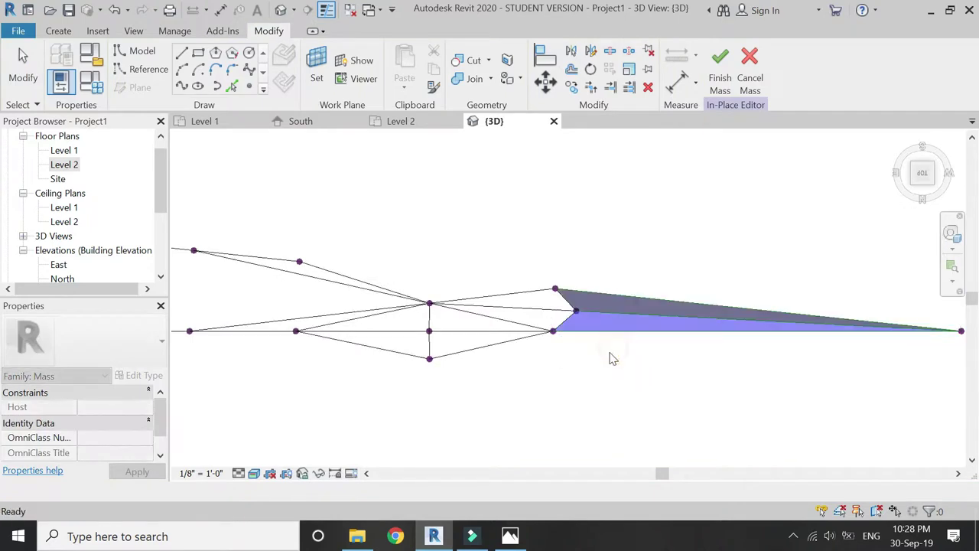
Fill the triangle at the panel's end with a surface form.
{"action": "left_click", "coordinate": [526, 292]}
{"action": "left_click", "coordinate": [543, 307]}
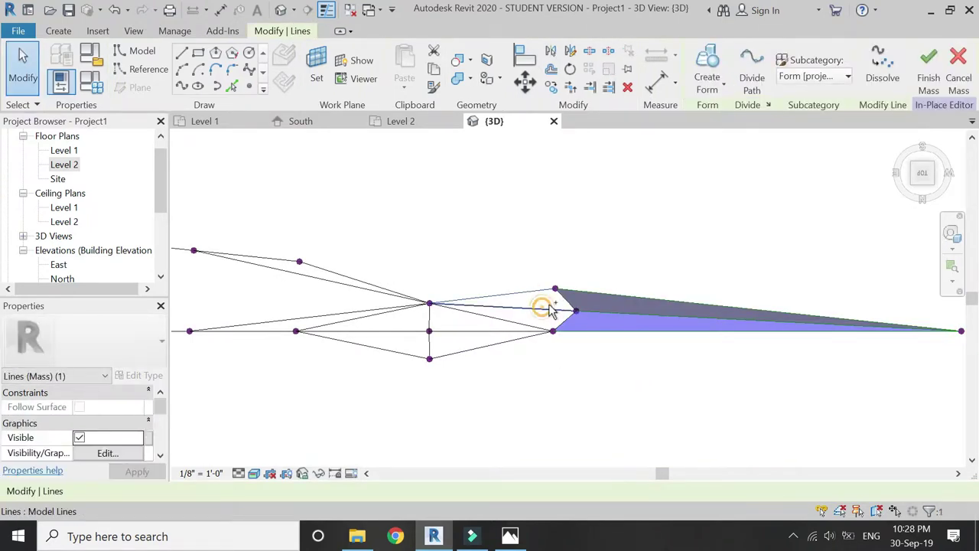
{"action": "left_click", "coordinate": [566, 305], "text": "ctrl"}
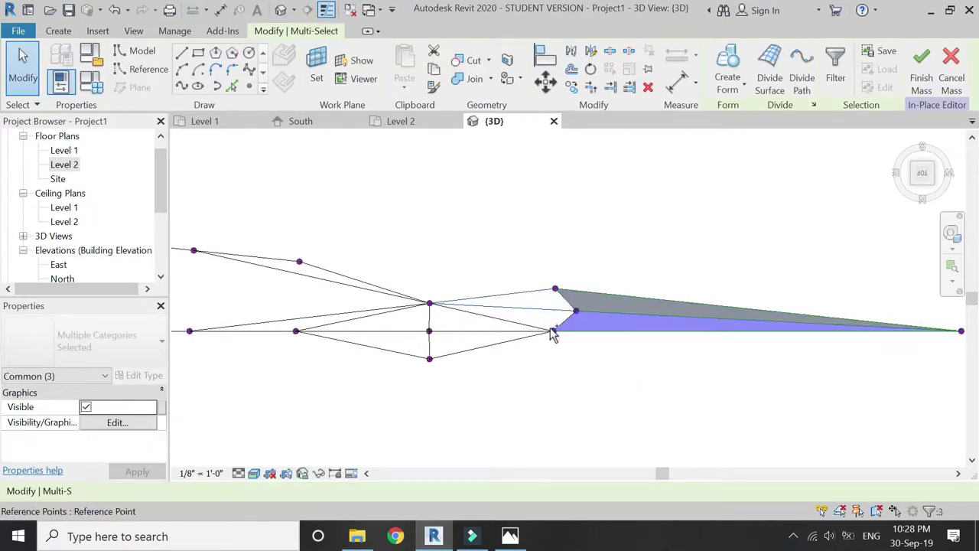
{"action": "left_click", "coordinate": [571, 379]}
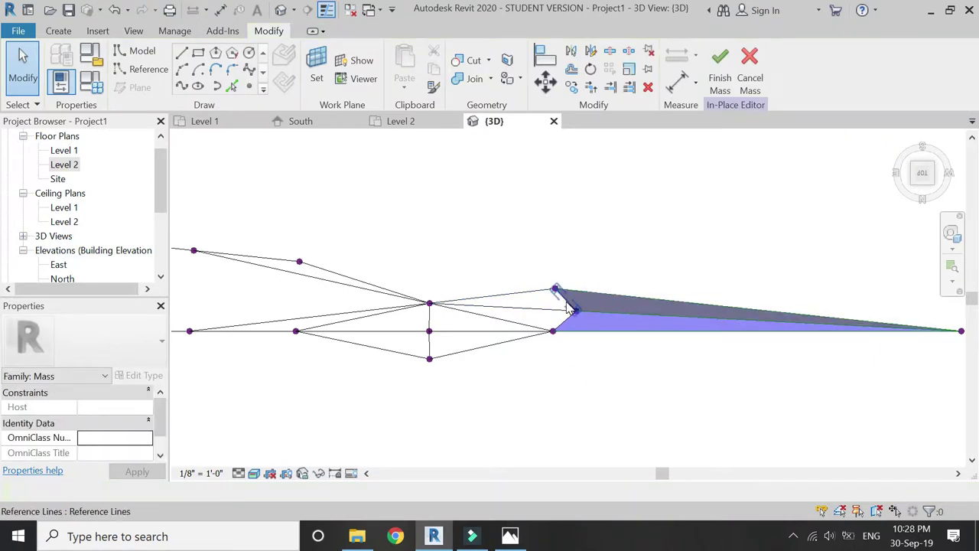
{"action": "left_click", "coordinate": [566, 304]}
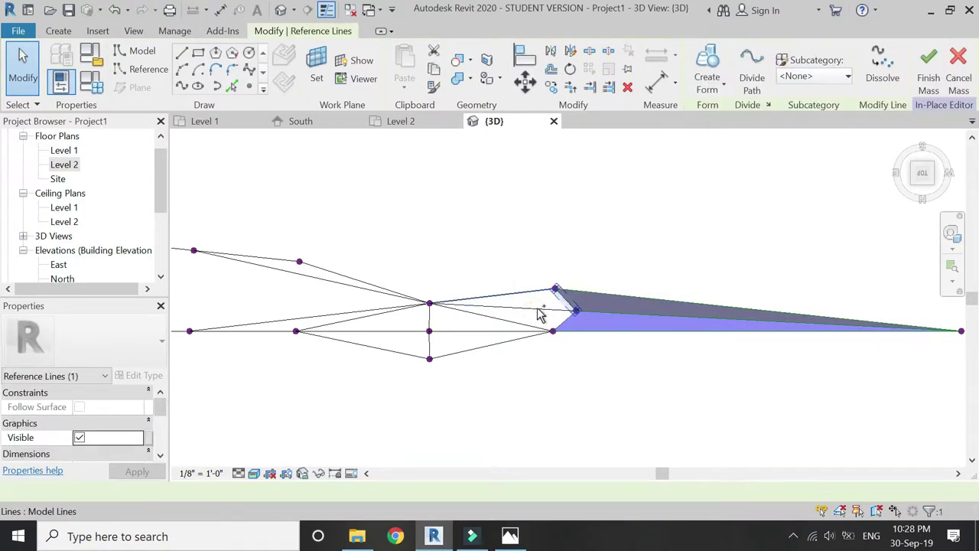
{"action": "left_click", "coordinate": [541, 313], "text": "ctrl"}
{"action": "left_click", "coordinate": [719, 69]}
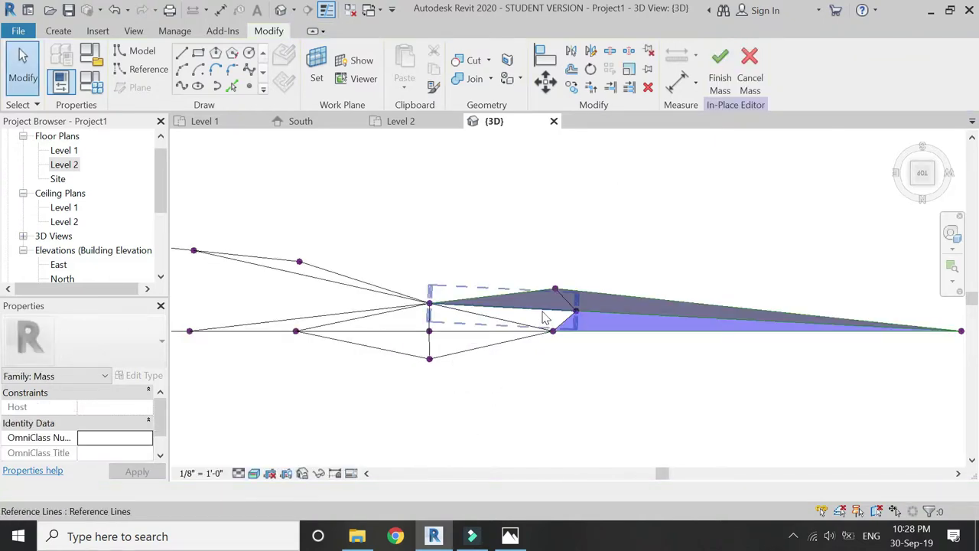
Build a surface between the lines of the next triangle.
{"action": "left_click", "coordinate": [542, 316]}
{"action": "scroll", "coordinate": [546, 313], "scroll_direction": "up", "scroll_amount": 4}
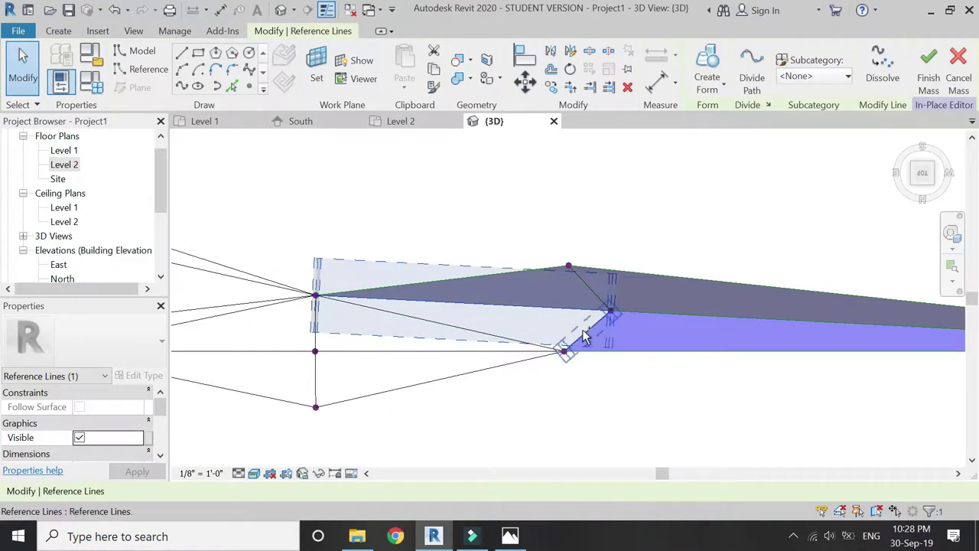
{"action": "left_click", "coordinate": [498, 334], "text": "ctrl"}
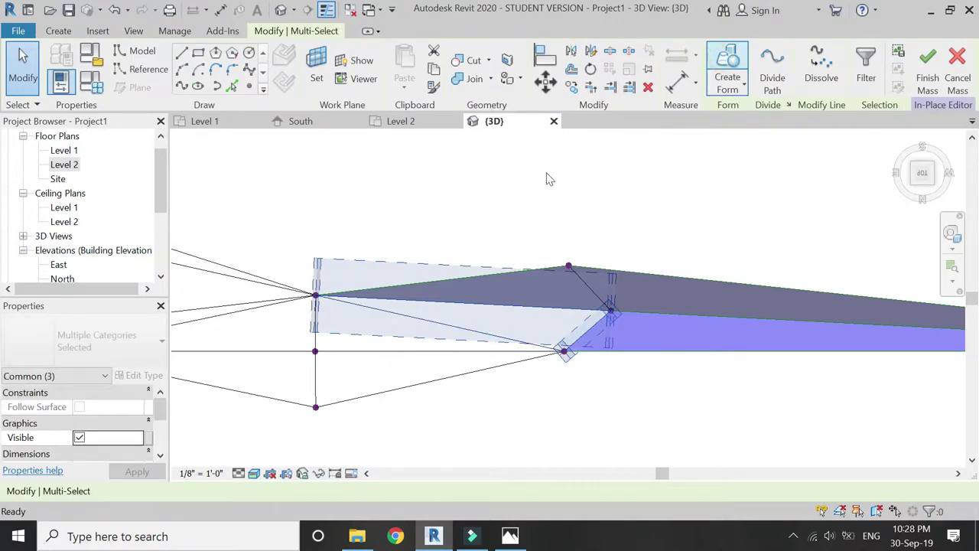
{"action": "left_click", "coordinate": [393, 367]}
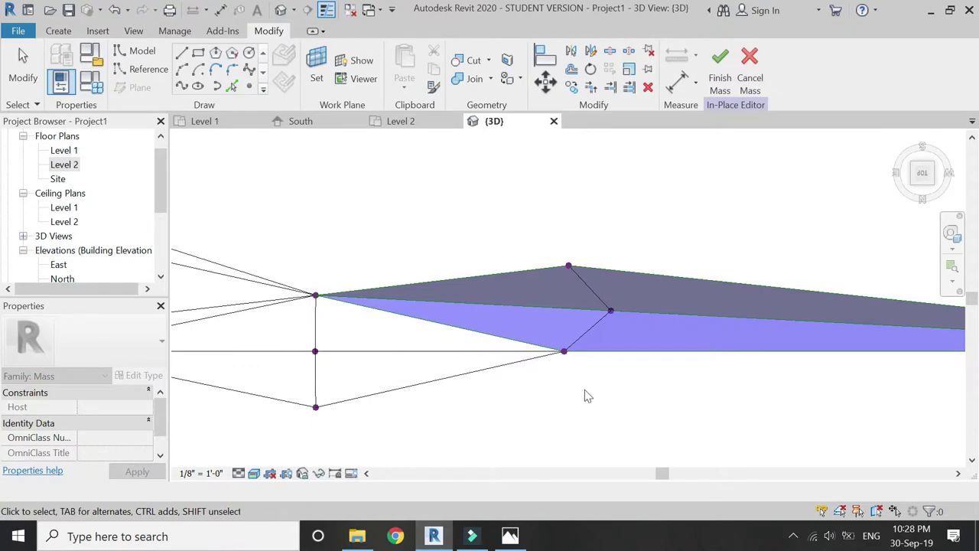
Fill the first two lower triangles below the central point with flat surface forms.
{"action": "scroll", "coordinate": [527, 378], "scroll_direction": "down", "scroll_amount": 2}
{"action": "scroll", "coordinate": [466, 365], "scroll_direction": "down", "scroll_amount": 1}
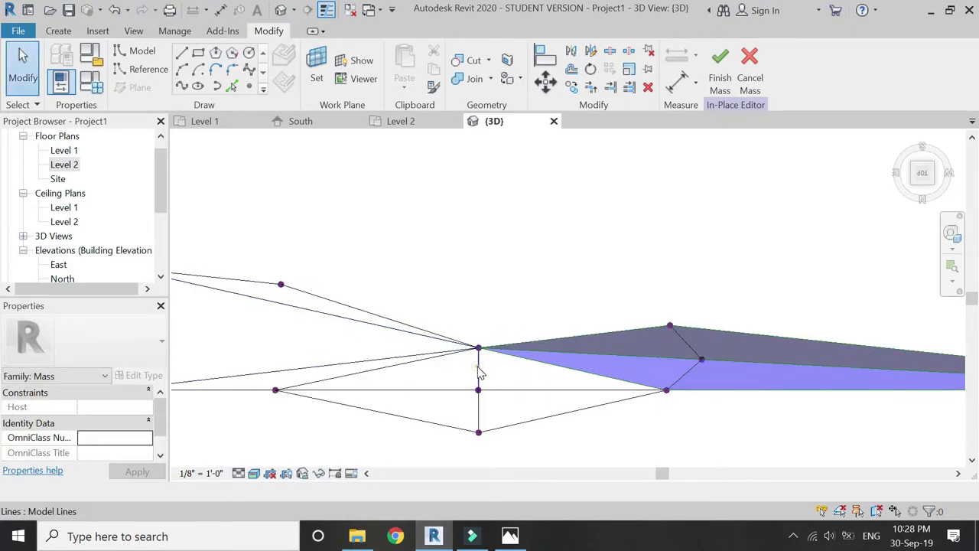
{"action": "left_click", "coordinate": [526, 365]}
{"action": "left_click", "coordinate": [520, 393], "text": "ctrl"}
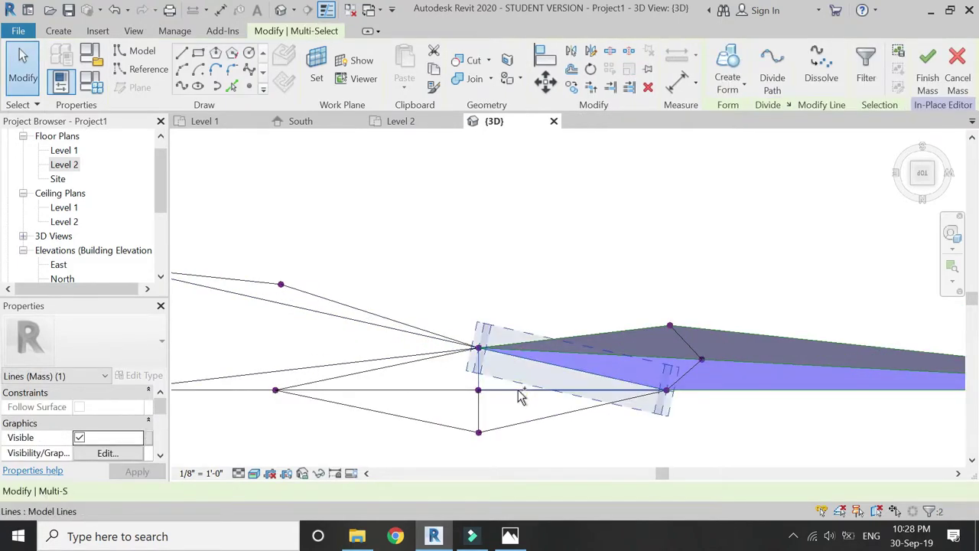
{"action": "left_click", "coordinate": [520, 391], "text": "ctrl"}
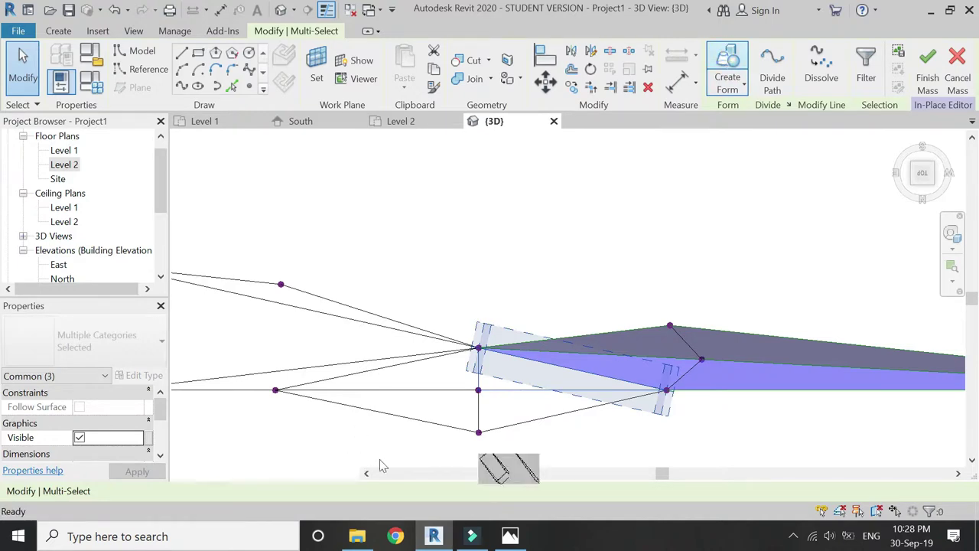
{"action": "left_click", "coordinate": [529, 467]}
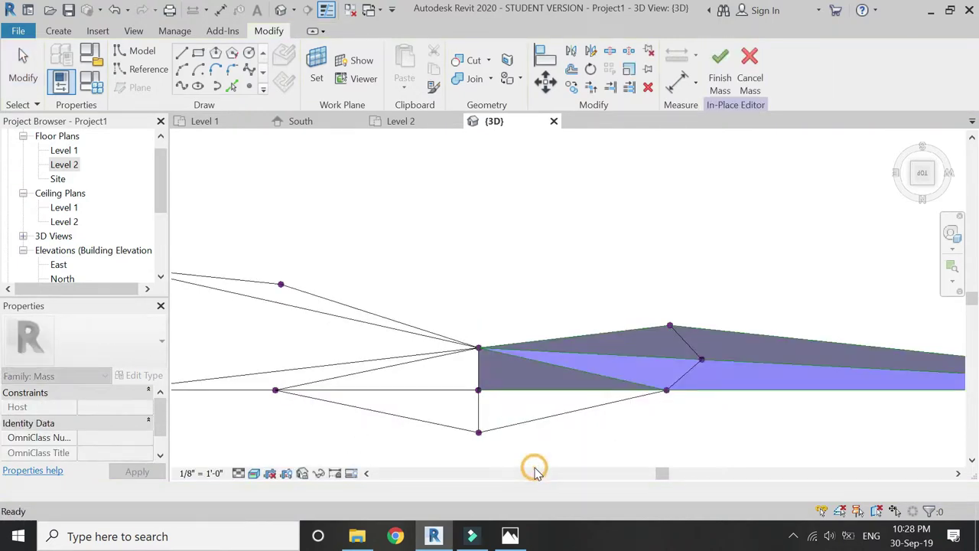
{"action": "left_click", "coordinate": [542, 421]}
{"action": "left_click", "coordinate": [480, 426], "text": "ctrl"}
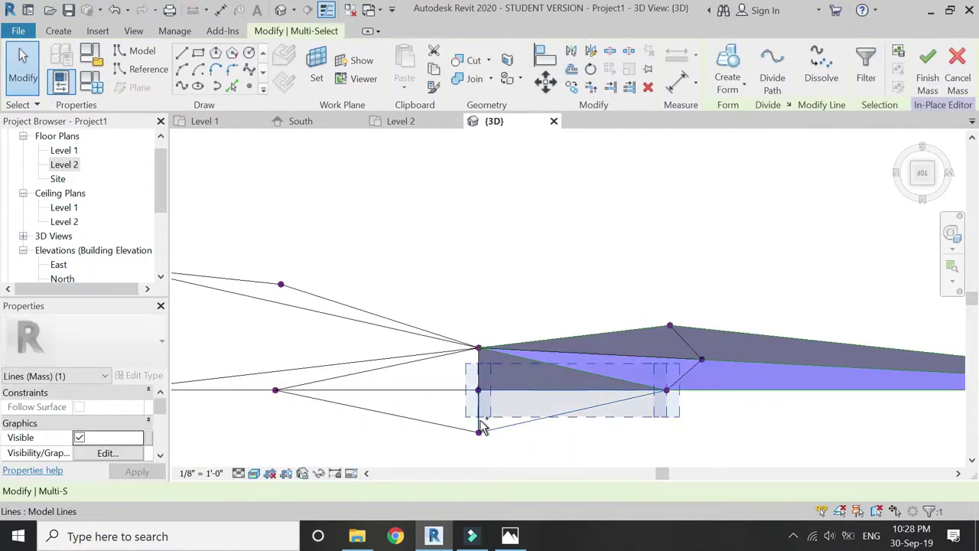
{"action": "left_click", "coordinate": [727, 61]}
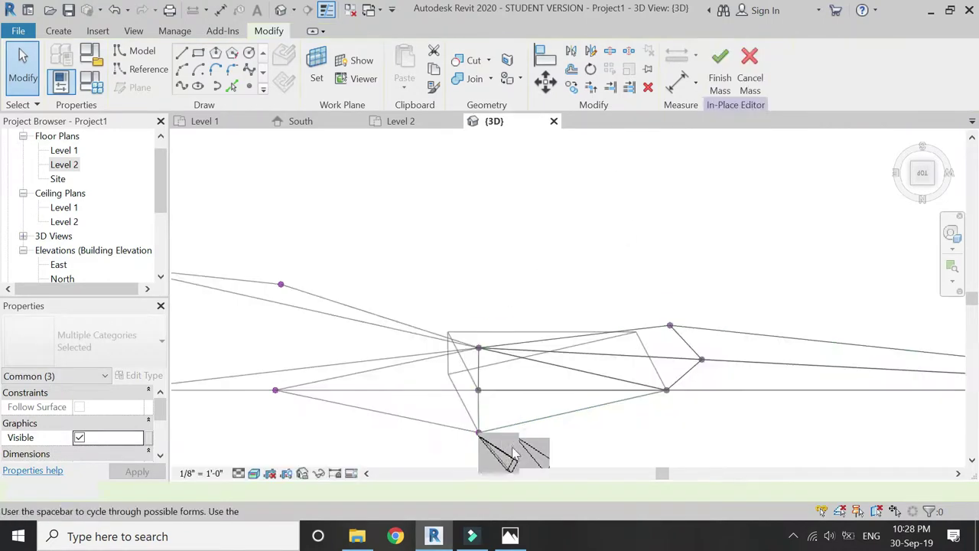
{"action": "left_click", "coordinate": [512, 453]}
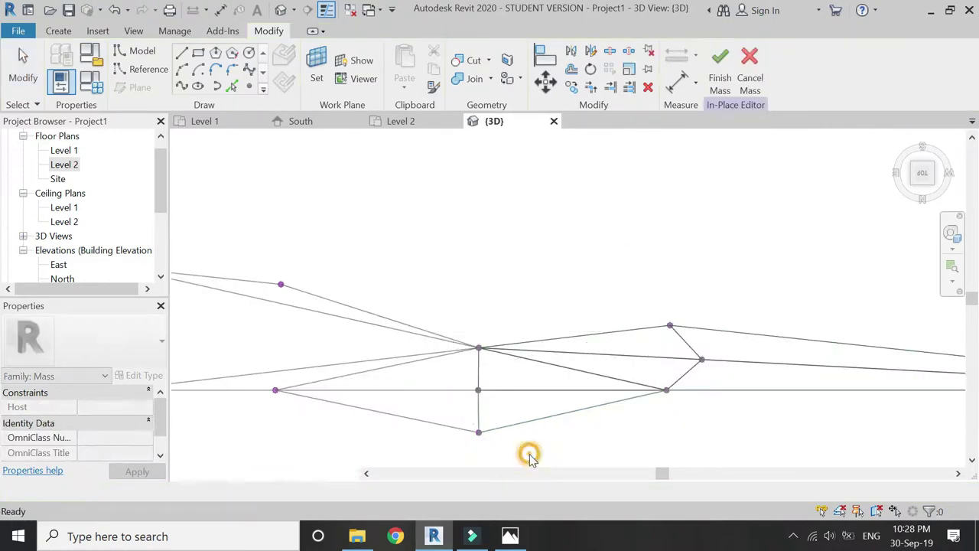
Fill the two lower-left triangles beside the central vertical line with flat surfaces.
{"action": "left_click", "coordinate": [425, 369]}
{"action": "left_click", "coordinate": [442, 390], "text": "ctrl"}
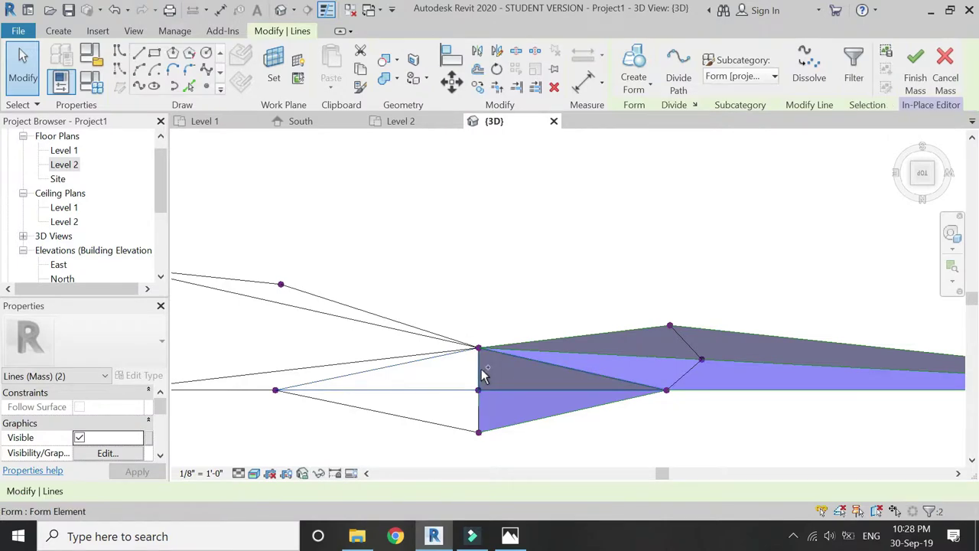
{"action": "left_click", "coordinate": [482, 359], "text": "ctrl"}
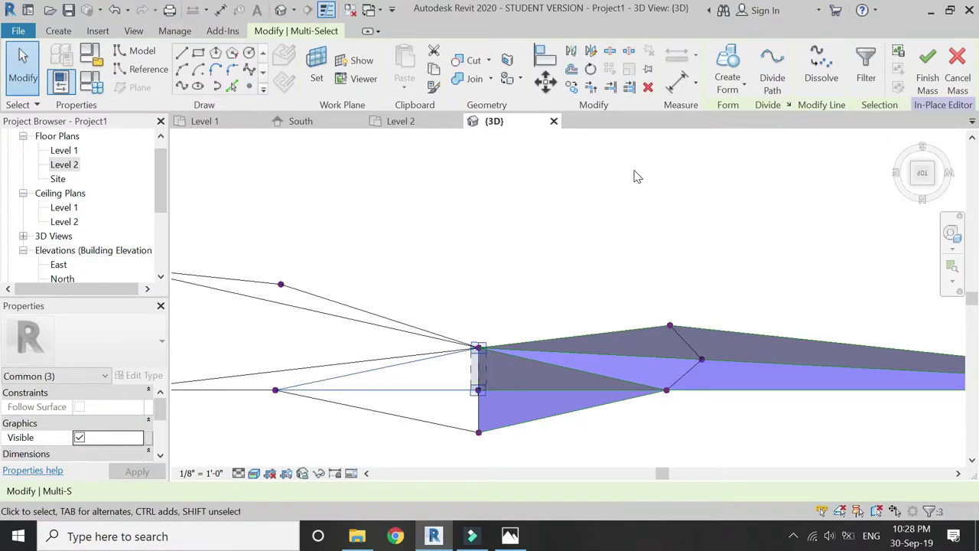
{"action": "left_click", "coordinate": [730, 57]}
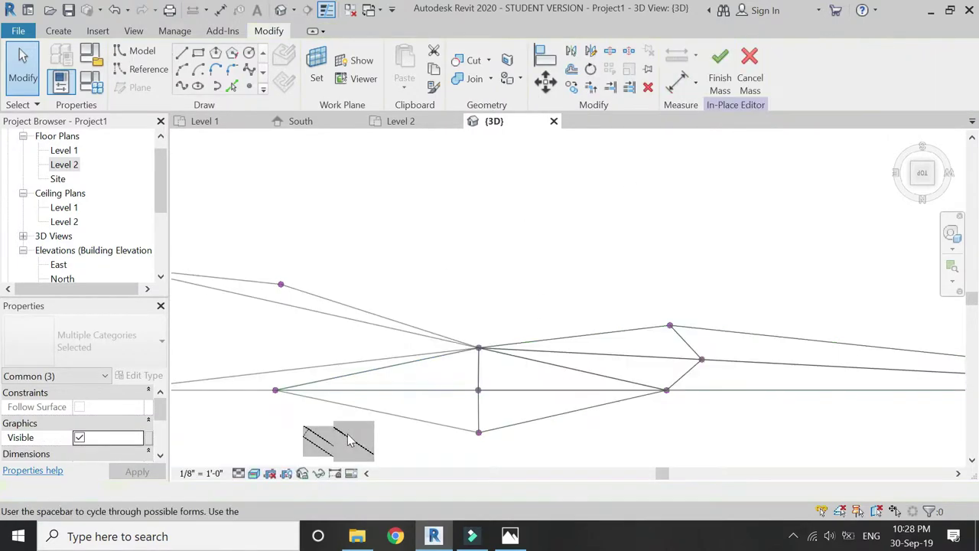
{"action": "left_click", "coordinate": [352, 436]}
{"action": "left_click", "coordinate": [429, 399]}
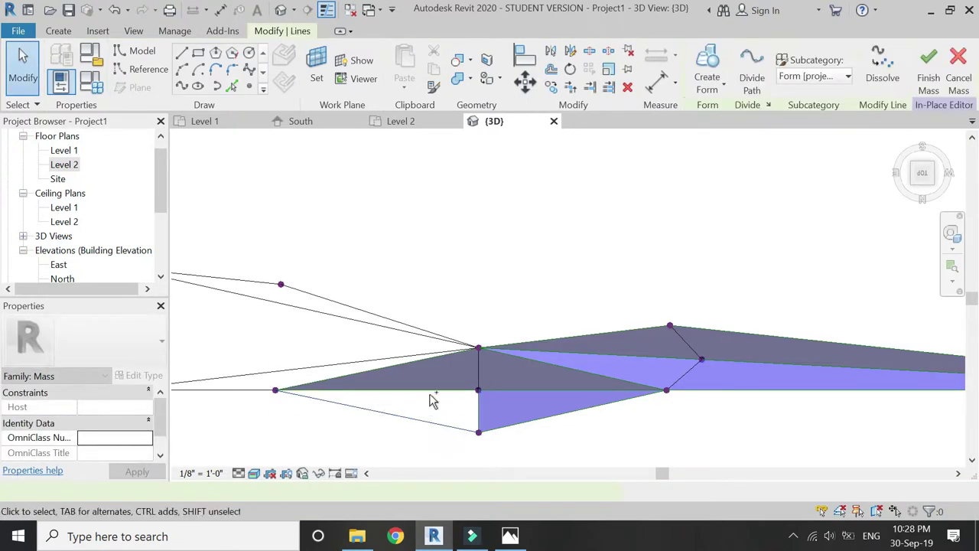
{"action": "left_click", "coordinate": [477, 423], "text": "ctrl"}
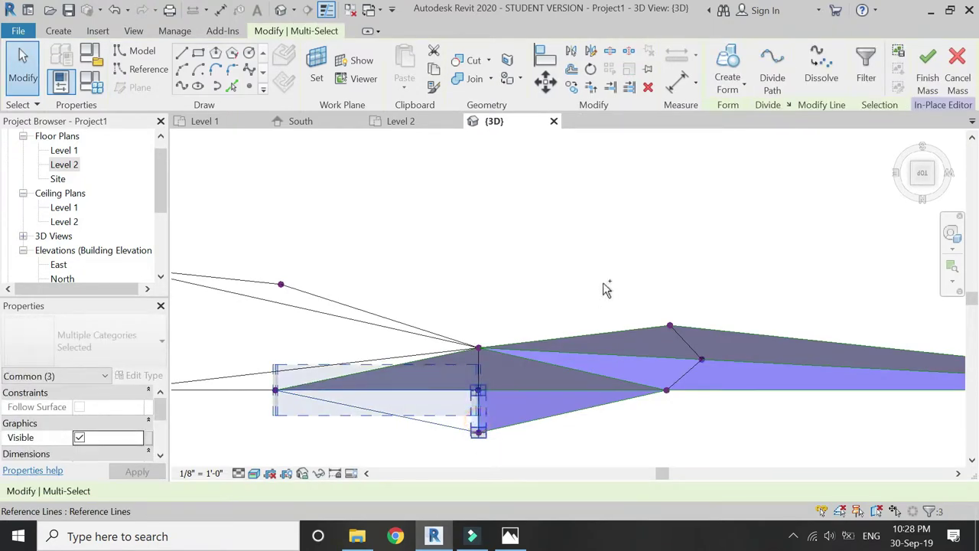
{"action": "left_click", "coordinate": [727, 60]}
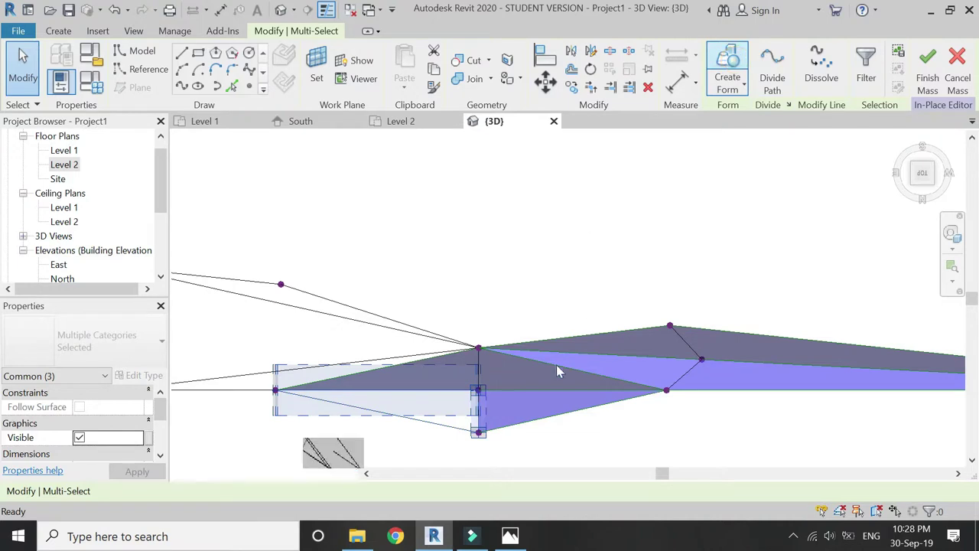
{"action": "left_click", "coordinate": [333, 453]}
Create a flat surface form across the long lower-left triangle's lines.
{"action": "middle_click_drag", "start_coordinate": [428, 329], "coordinate": [482, 313], "text": "shift"}
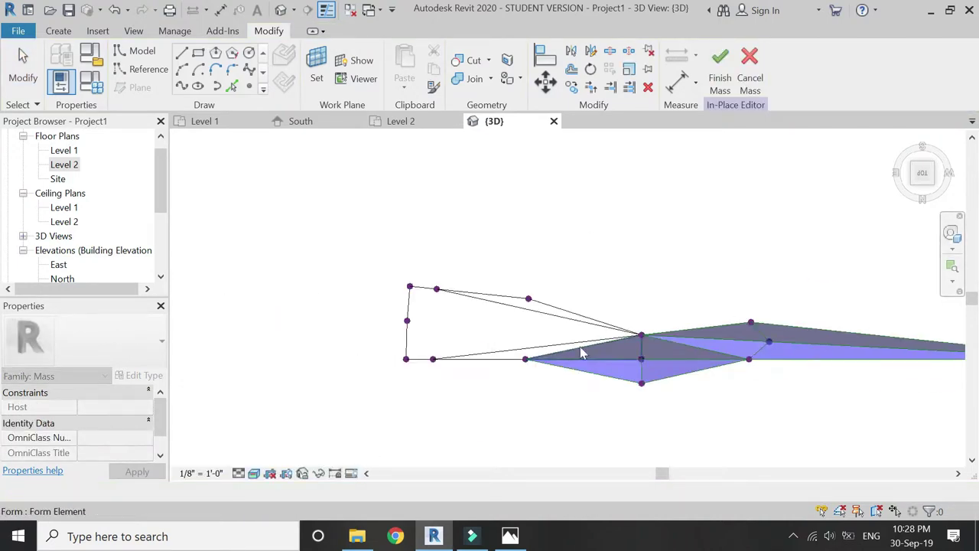
{"action": "scroll", "coordinate": [483, 313], "scroll_direction": "up", "scroll_amount": 2}
{"action": "scroll", "coordinate": [542, 359], "scroll_direction": "up", "scroll_amount": 1}
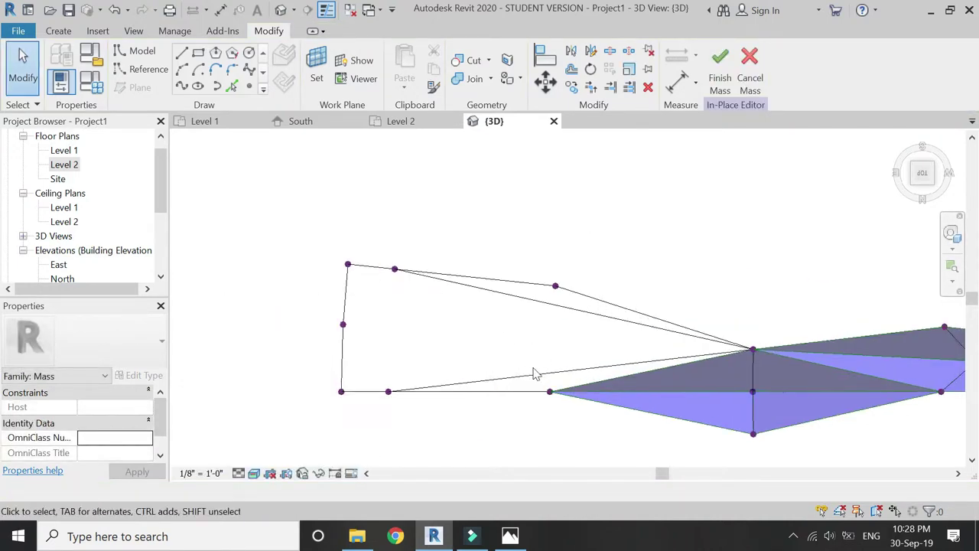
{"action": "left_click", "coordinate": [537, 376]}
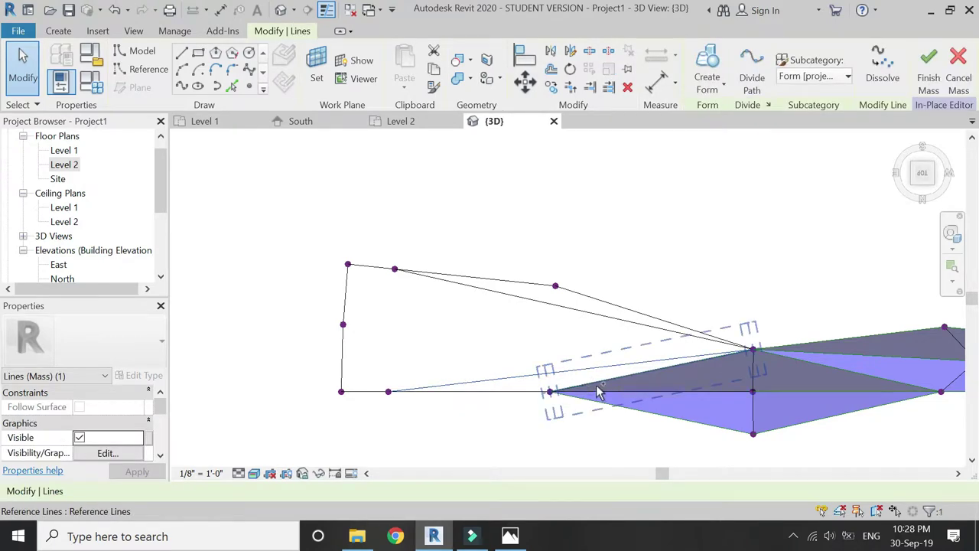
{"action": "left_click", "coordinate": [514, 393], "text": "ctrl"}
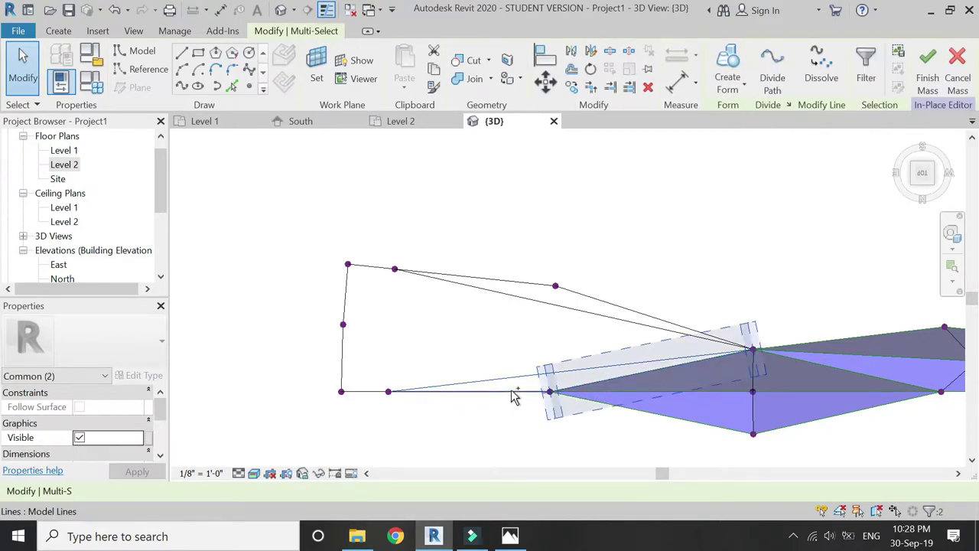
{"action": "left_click", "coordinate": [731, 62]}
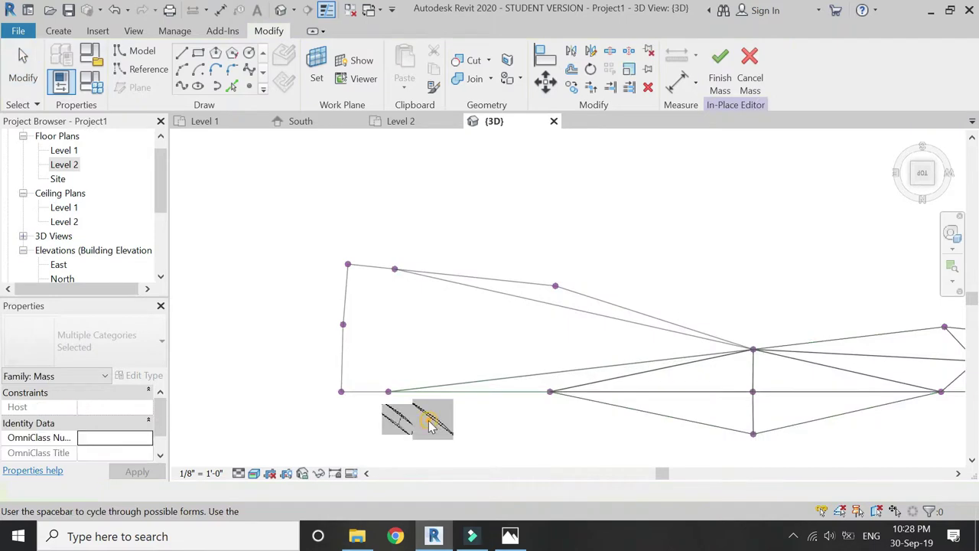
{"action": "left_click", "coordinate": [430, 425]}
Create a surface form from the thin upper-left triangle's lines.
{"action": "left_click", "coordinate": [535, 287]}
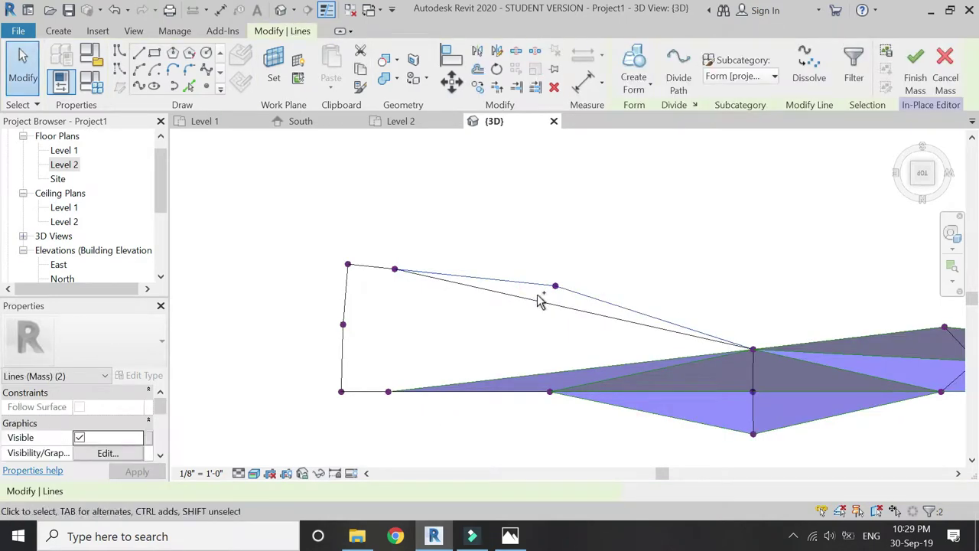
{"action": "left_click", "coordinate": [535, 295]}
{"action": "left_click", "coordinate": [638, 65]}
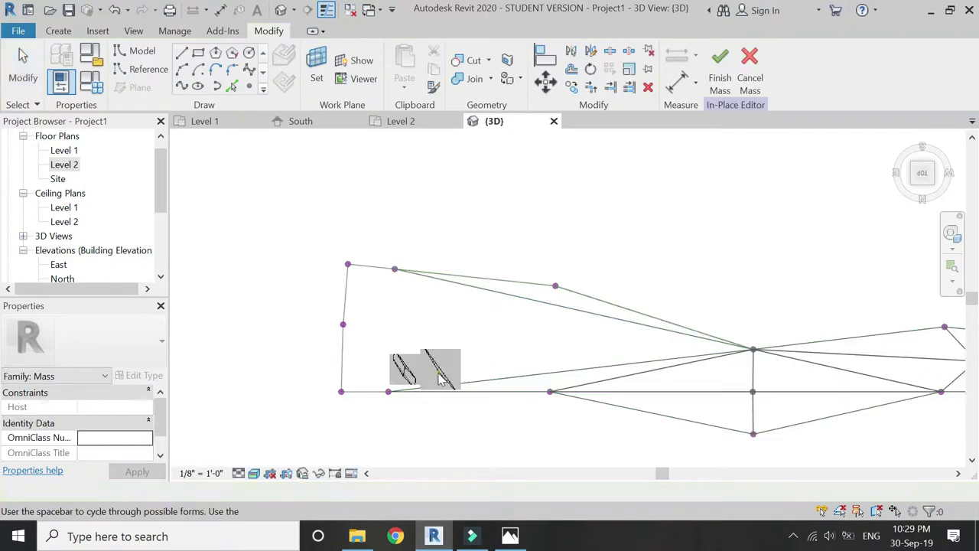
{"action": "left_click", "coordinate": [433, 357]}
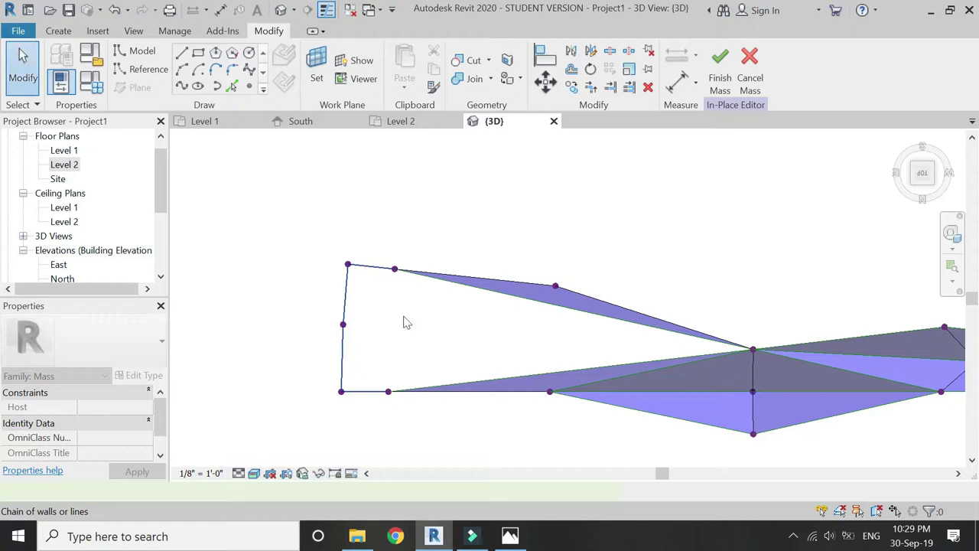
Start a form from the lower line chain together with the lower and upper surfaces.
{"action": "left_click", "coordinate": [458, 384]}
{"action": "left_click", "coordinate": [456, 365], "text": "ctrl"}
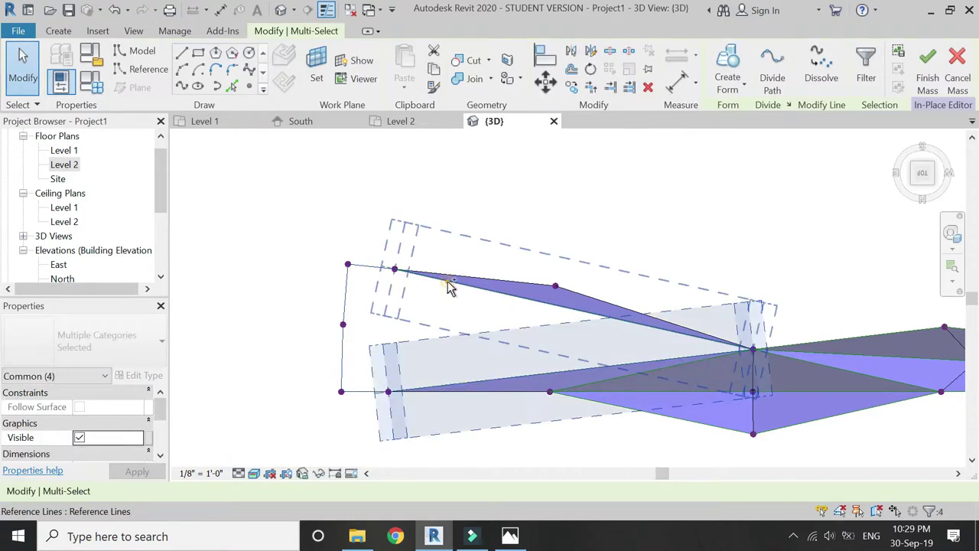
{"action": "left_click", "coordinate": [448, 284], "text": "ctrl"}
{"action": "left_click", "coordinate": [730, 65]}
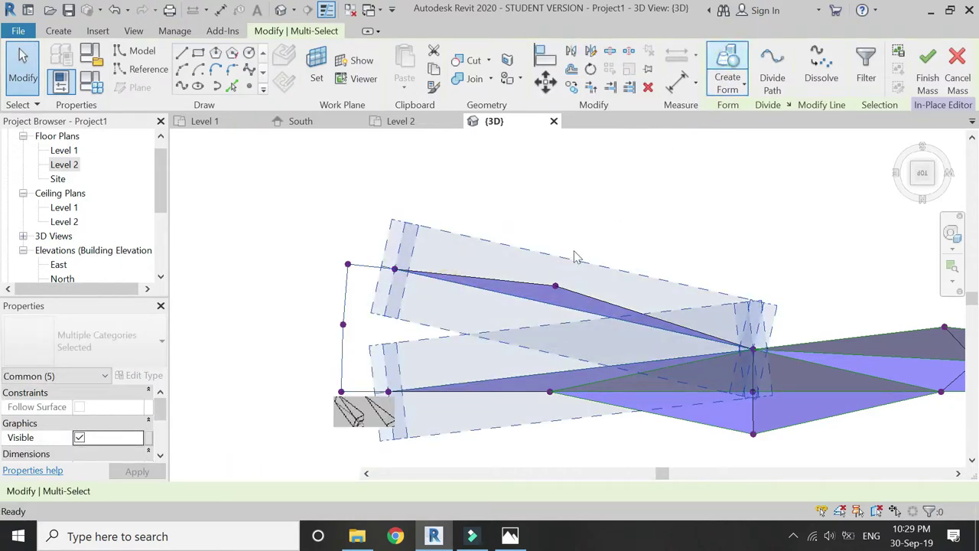
Join the surfaces into a solid form and inspect it from an isometric view.
{"action": "left_click", "coordinate": [386, 417]}
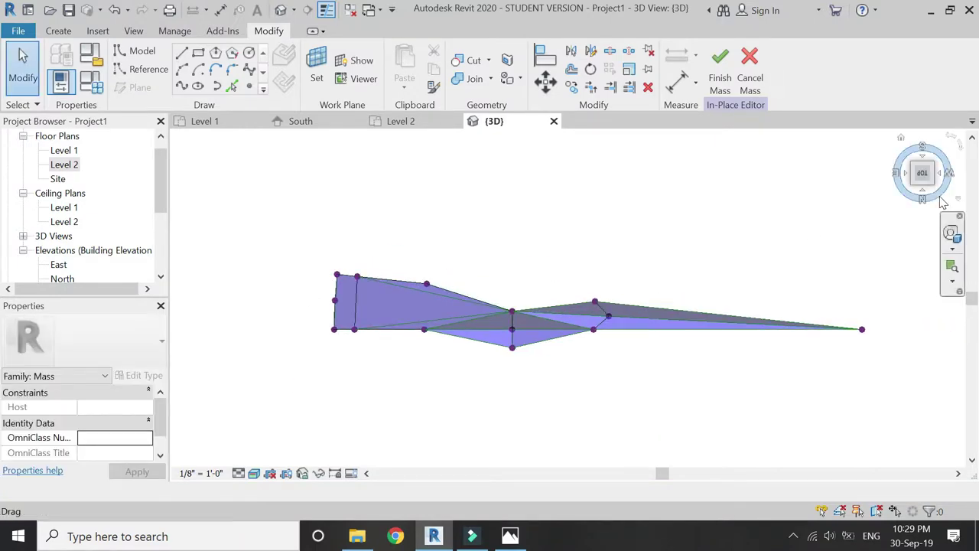
{"action": "left_click", "coordinate": [915, 189]}
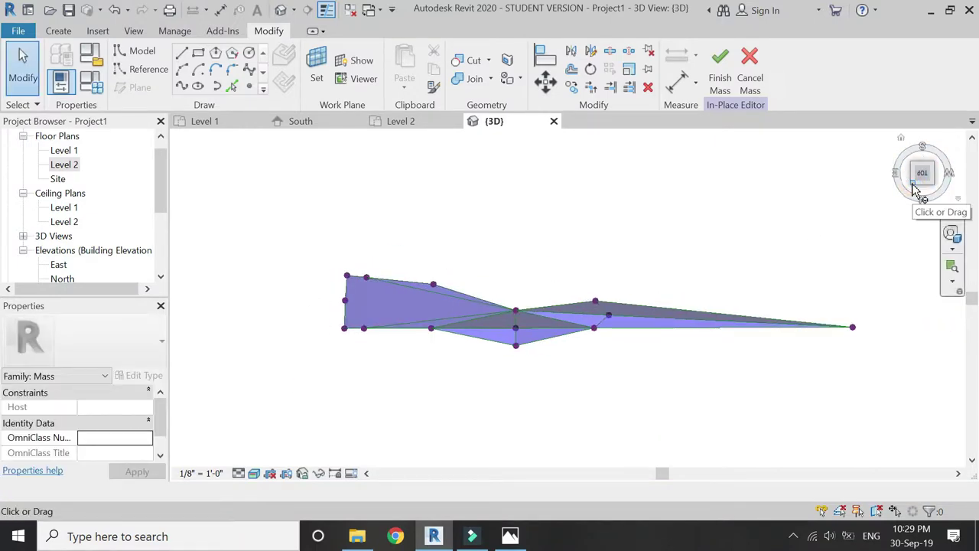
{"action": "left_click", "coordinate": [917, 197]}
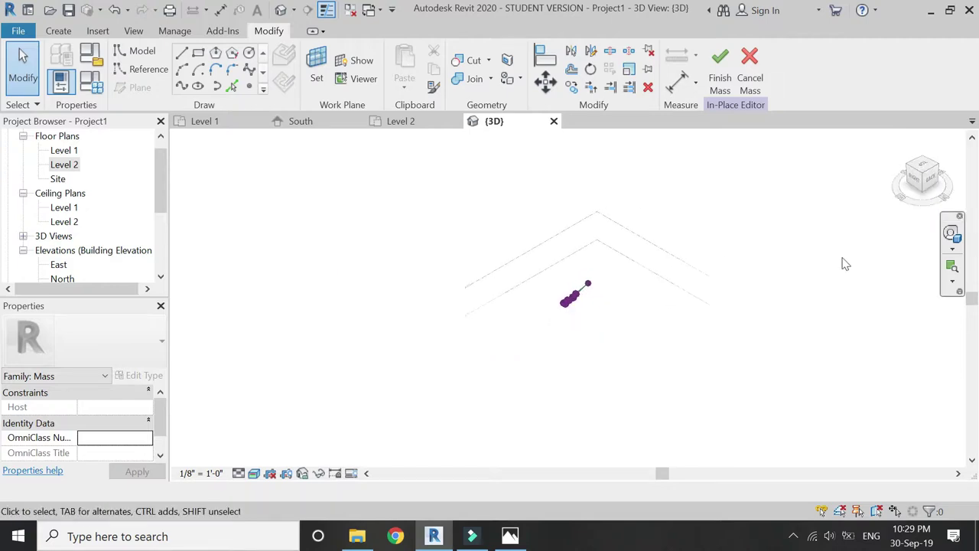
{"action": "scroll", "coordinate": [570, 306], "scroll_direction": "up", "scroll_amount": 5}
{"action": "scroll", "coordinate": [611, 283], "scroll_direction": "up", "scroll_amount": 3}
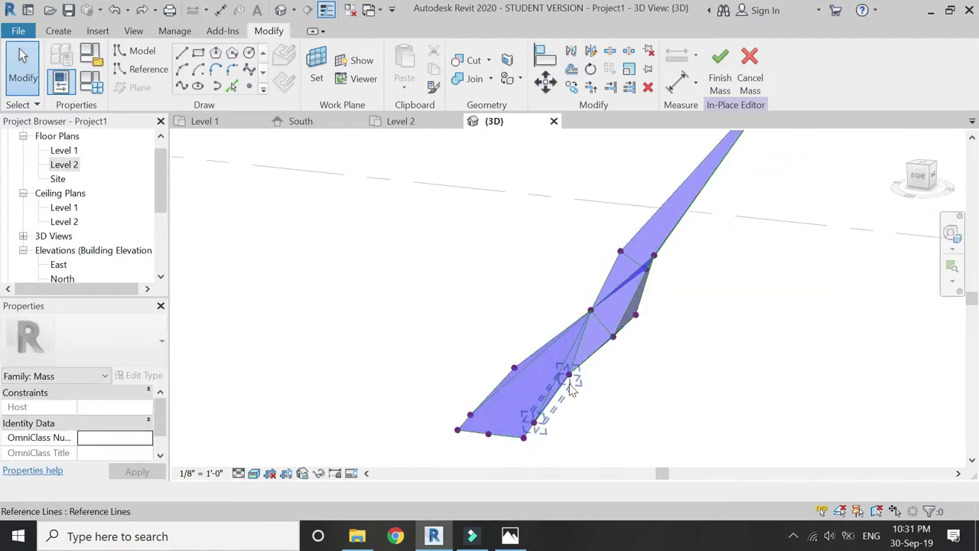
{"action": "scroll", "coordinate": [573, 385], "scroll_direction": "up", "scroll_amount": 1}
{"action": "scroll", "coordinate": [573, 385], "scroll_direction": "up", "scroll_amount": 1}
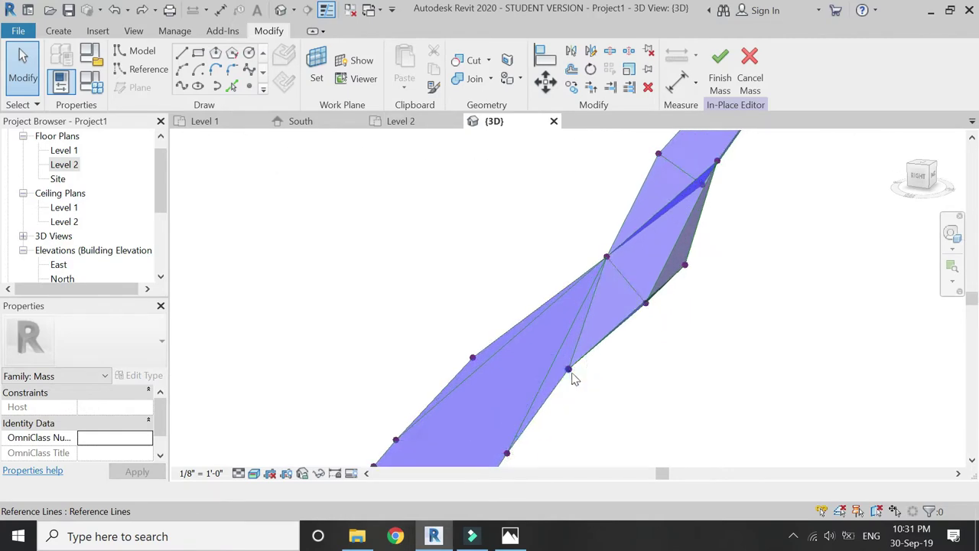
{"action": "middle_click_drag", "start_coordinate": [562, 387], "coordinate": [533, 351]}
Set the lower-edge reference point's Offset to -8' 0".
{"action": "scroll", "coordinate": [533, 352], "scroll_direction": "up", "scroll_amount": 1}
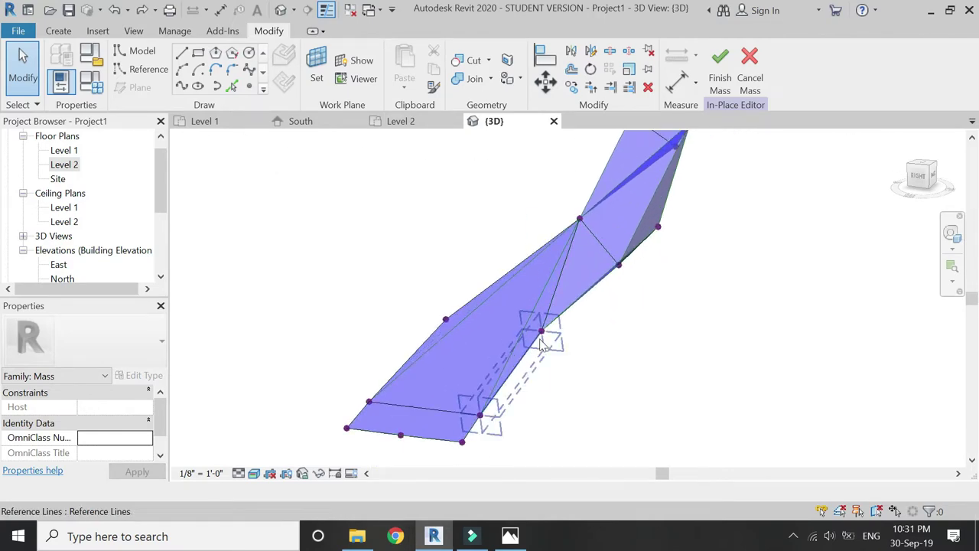
{"action": "left_click", "coordinate": [540, 332]}
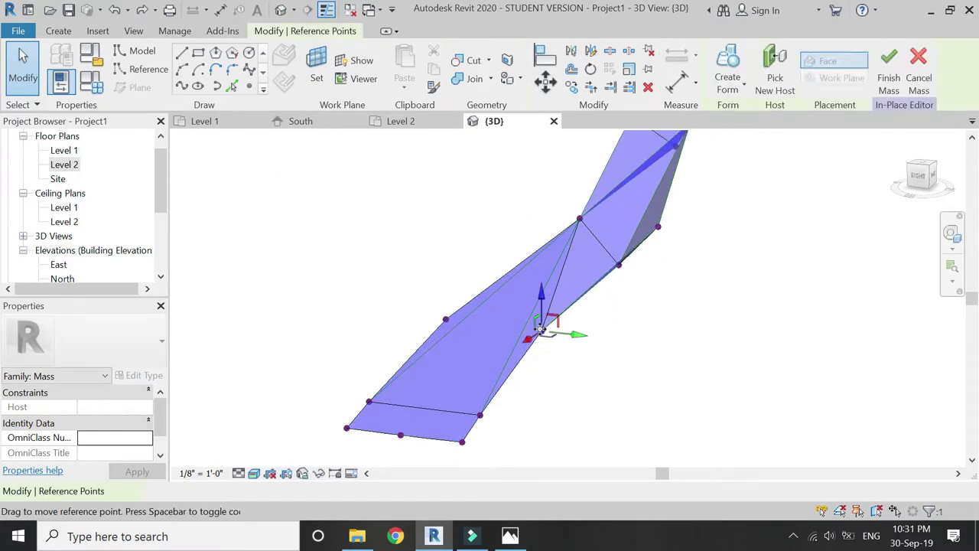
{"action": "scroll", "coordinate": [98, 428], "scroll_direction": "down", "scroll_amount": 2}
{"action": "left_click", "coordinate": [134, 412]}
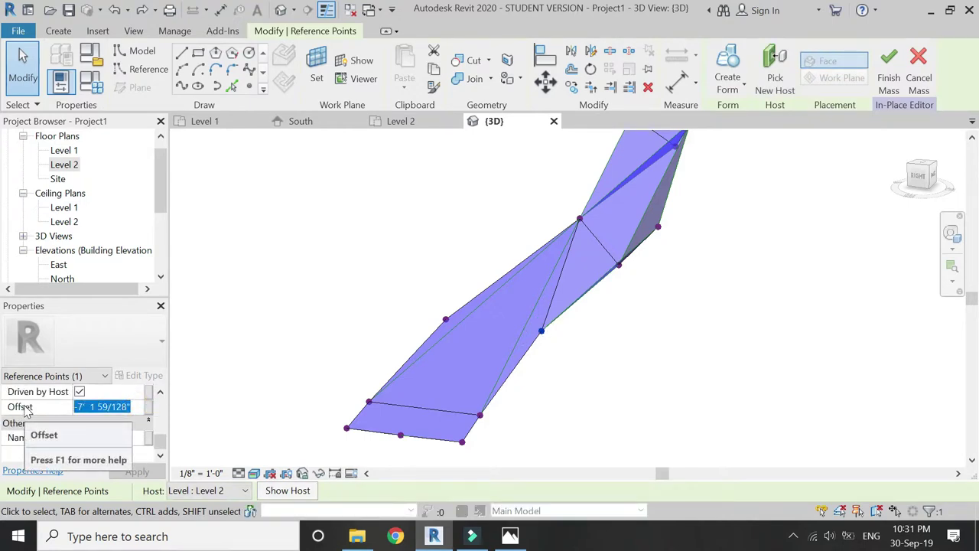
{"action": "type", "text": "-8' 0"}
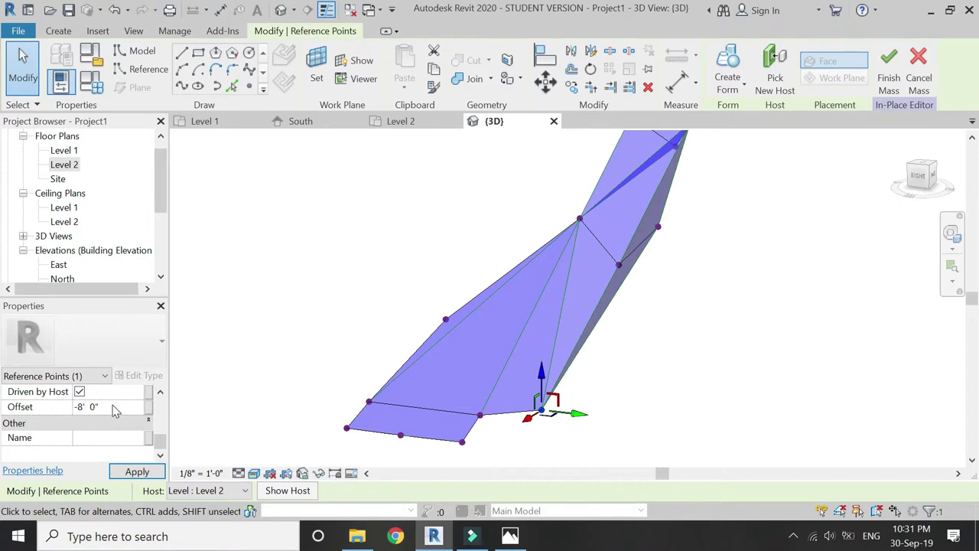
{"action": "left_click", "coordinate": [137, 471]}
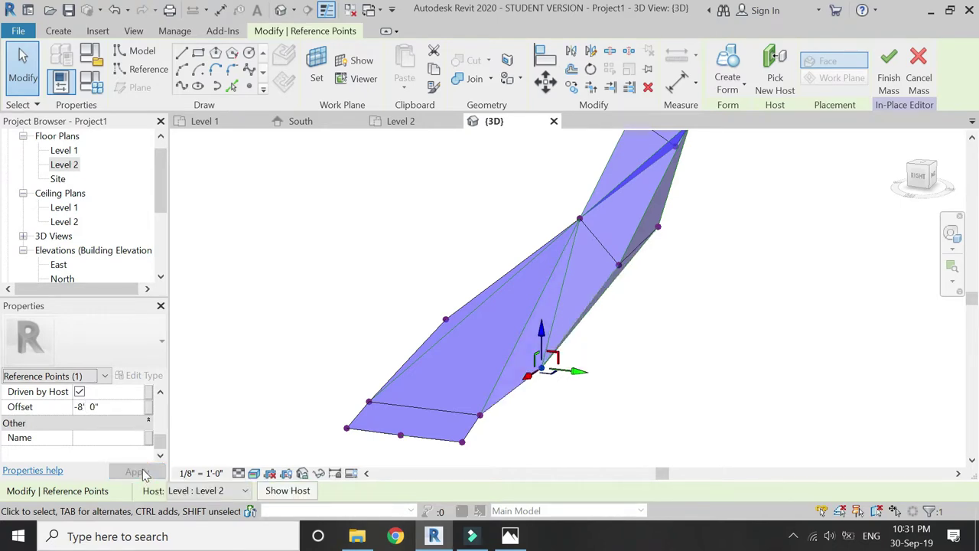
Set a second reference point's Offset to -8' 0" as well.
{"action": "left_click", "coordinate": [446, 318]}
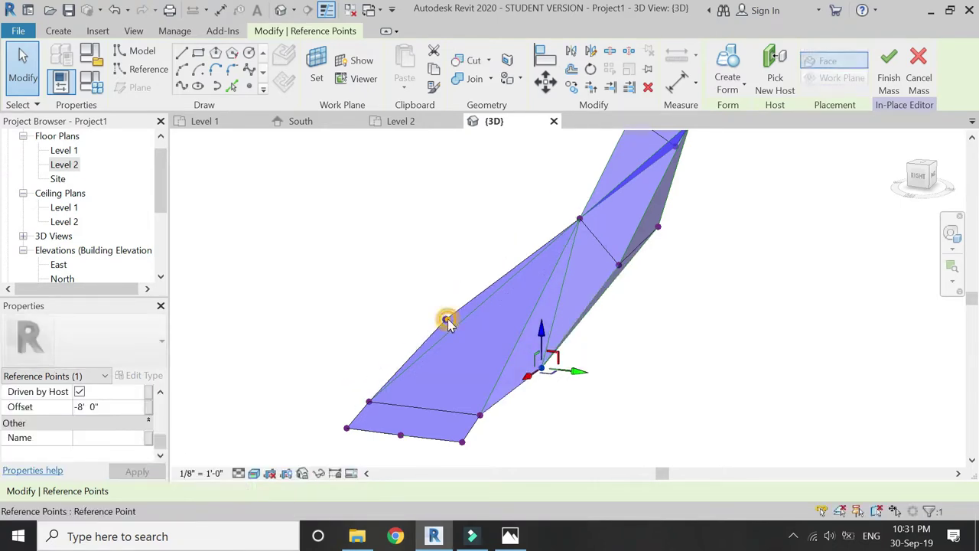
{"action": "left_click", "coordinate": [126, 406]}
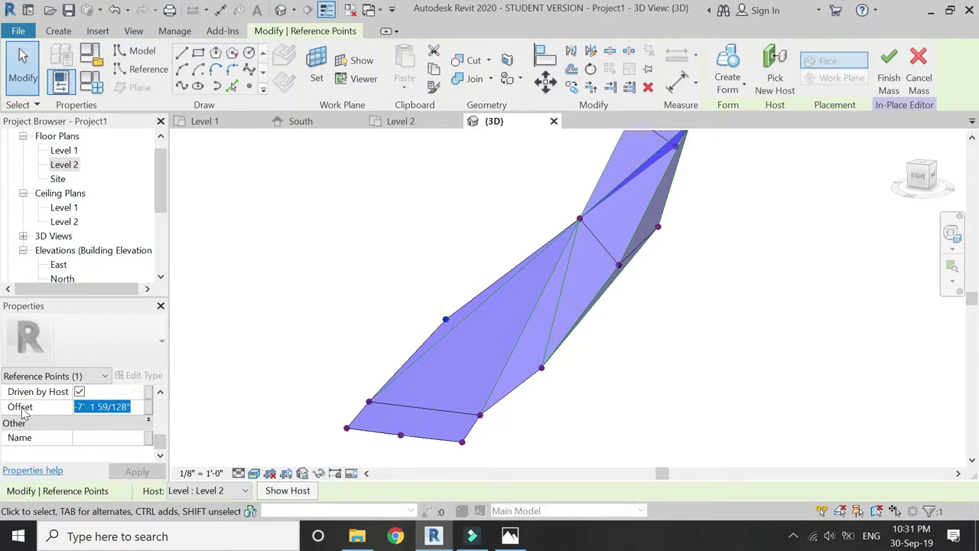
{"action": "type", "text": "-8' 0"}
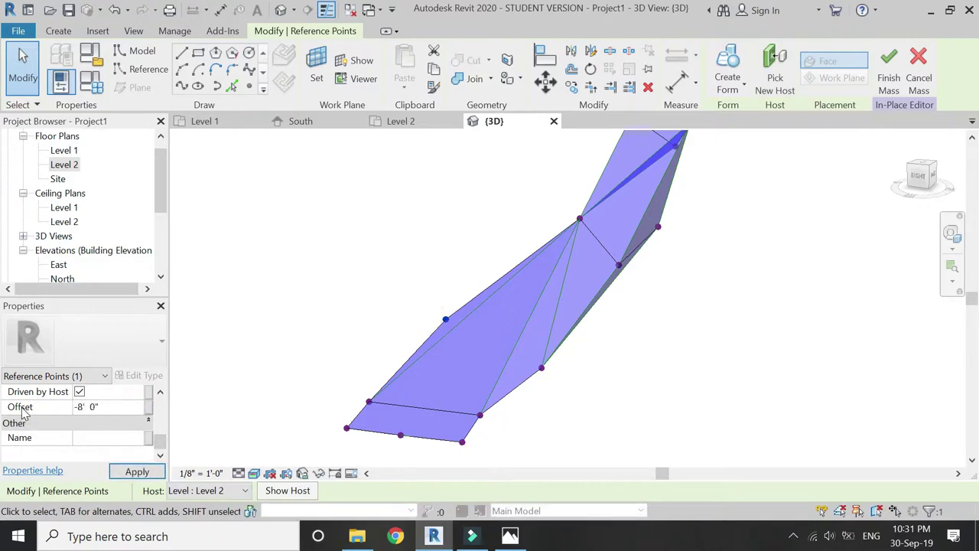
{"action": "left_click", "coordinate": [137, 471]}
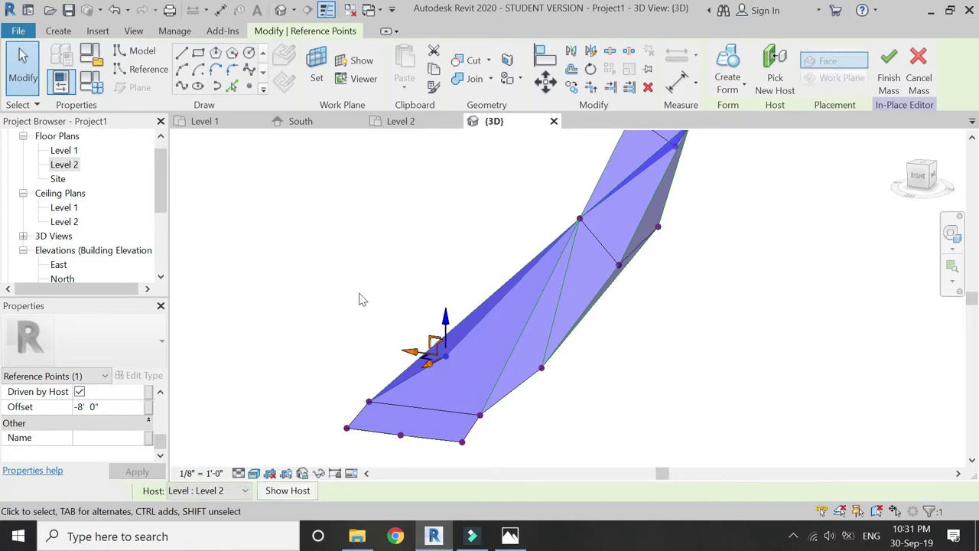
{"action": "key", "text": "Escape"}
Finish the in-place mass, dismiss the mesh warning, and start Wall by Face.
{"action": "left_click", "coordinate": [952, 233]}
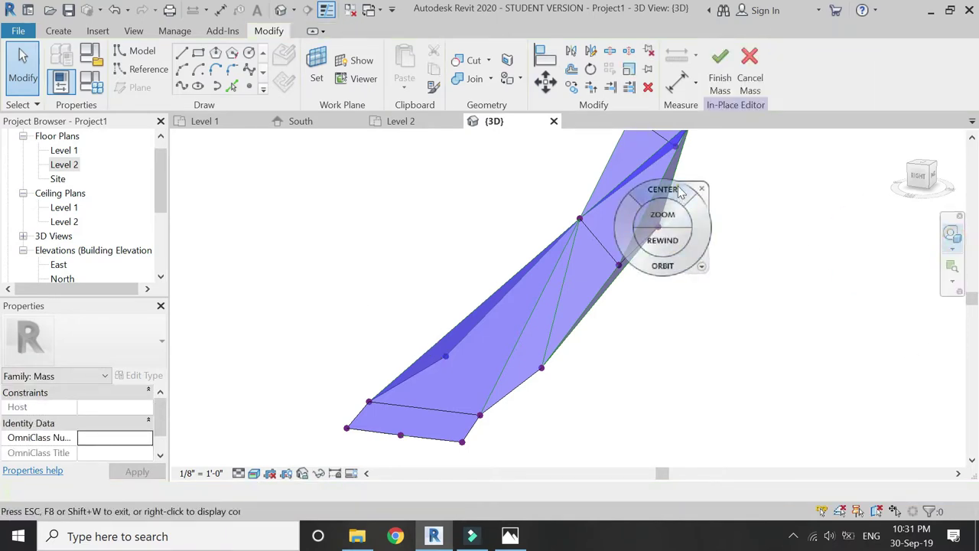
{"action": "left_click_drag", "start_coordinate": [659, 215], "coordinate": [544, 306]}
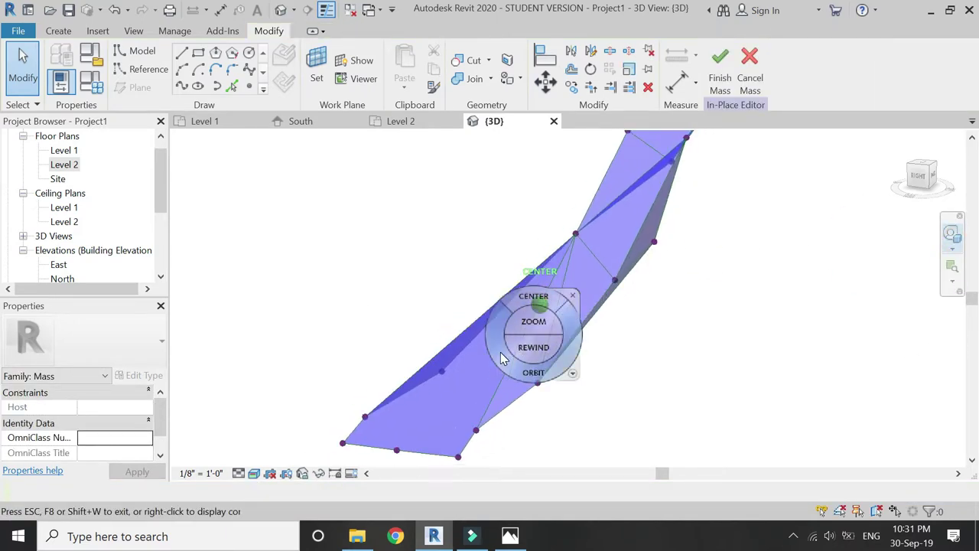
{"action": "left_click_drag", "start_coordinate": [535, 368], "coordinate": [604, 348]}
{"action": "left_click", "coordinate": [720, 69]}
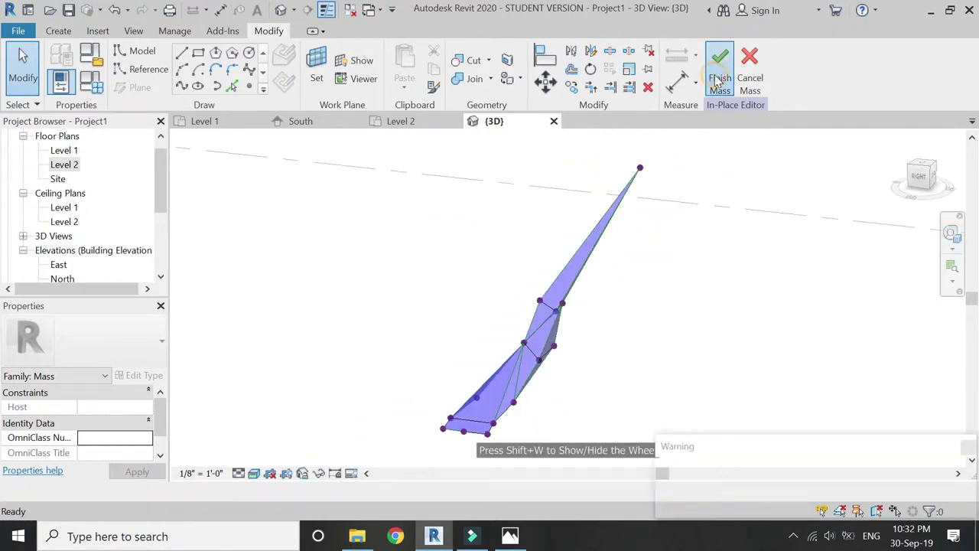
{"action": "left_click", "coordinate": [967, 446]}
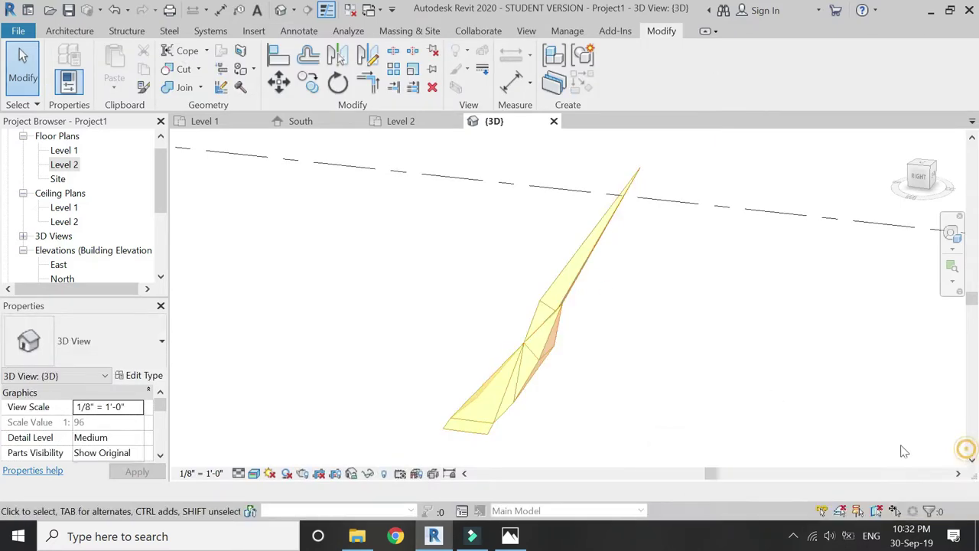
{"action": "left_click", "coordinate": [402, 34]}
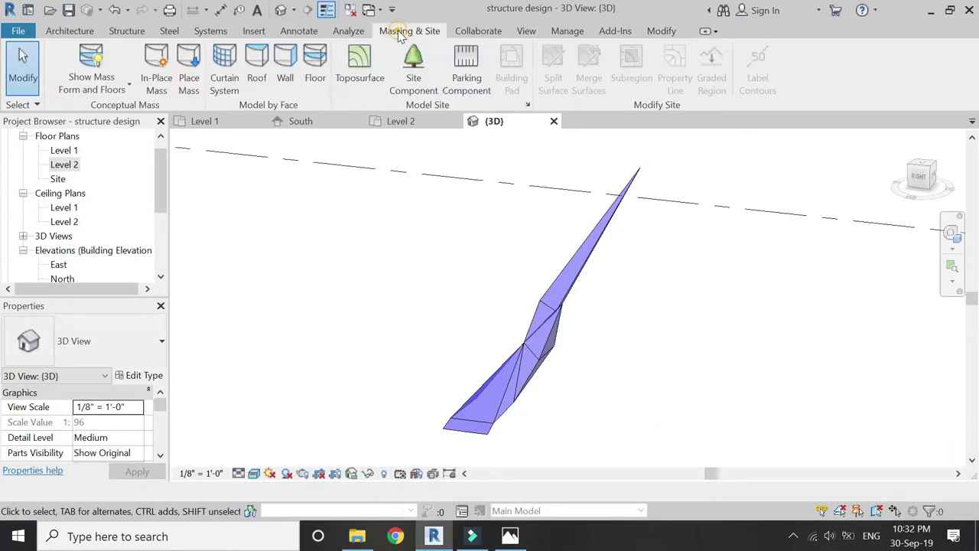
{"action": "left_click", "coordinate": [284, 70]}
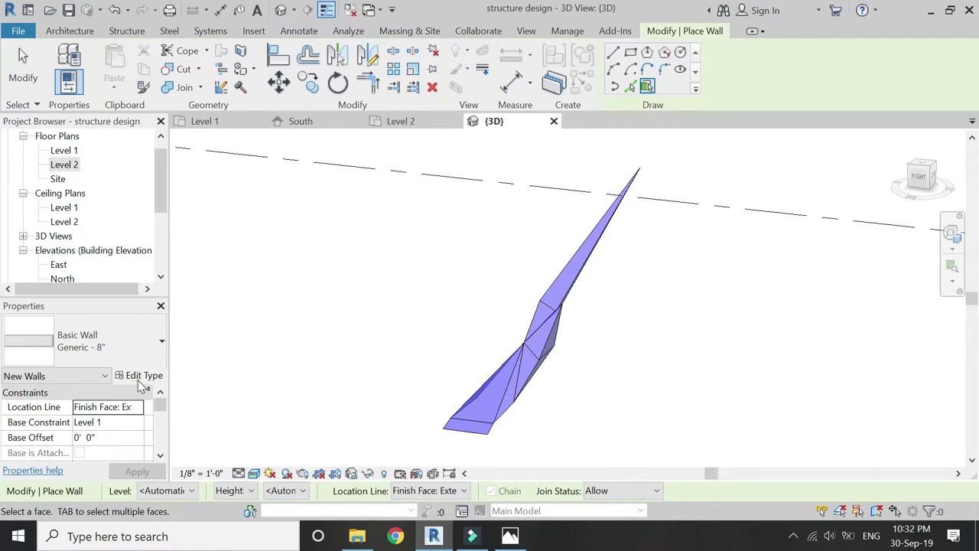
Duplicate Generic - 8" as 'wooden panels' with a 1" structure layer.
{"action": "left_click", "coordinate": [141, 378]}
{"action": "left_click", "coordinate": [298, 80]}
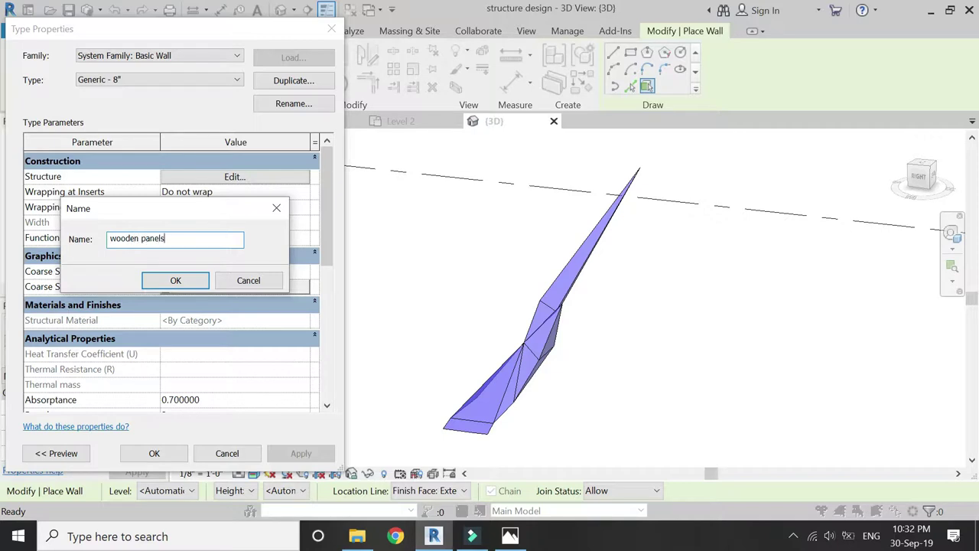
{"action": "left_click", "coordinate": [175, 280]}
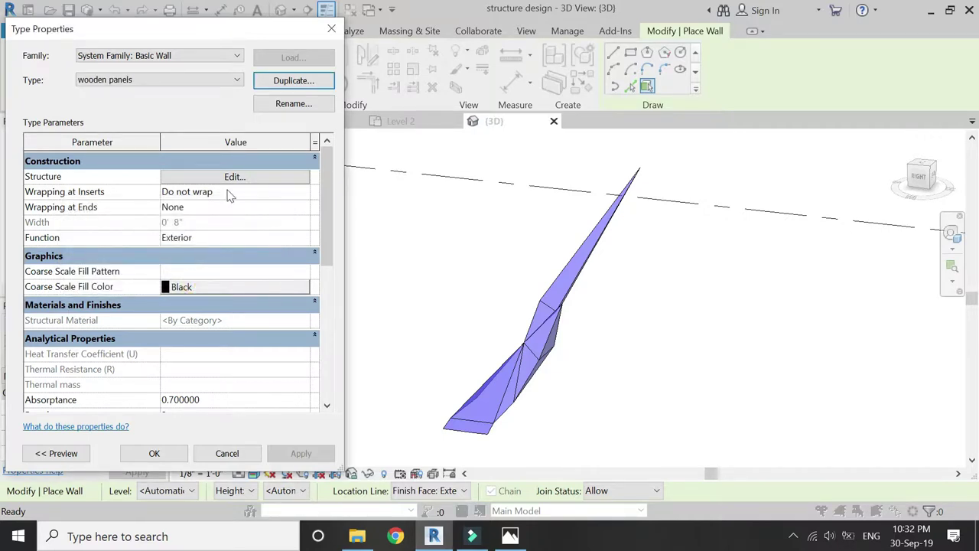
{"action": "left_click", "coordinate": [233, 176]}
{"action": "left_click", "coordinate": [201, 216]}
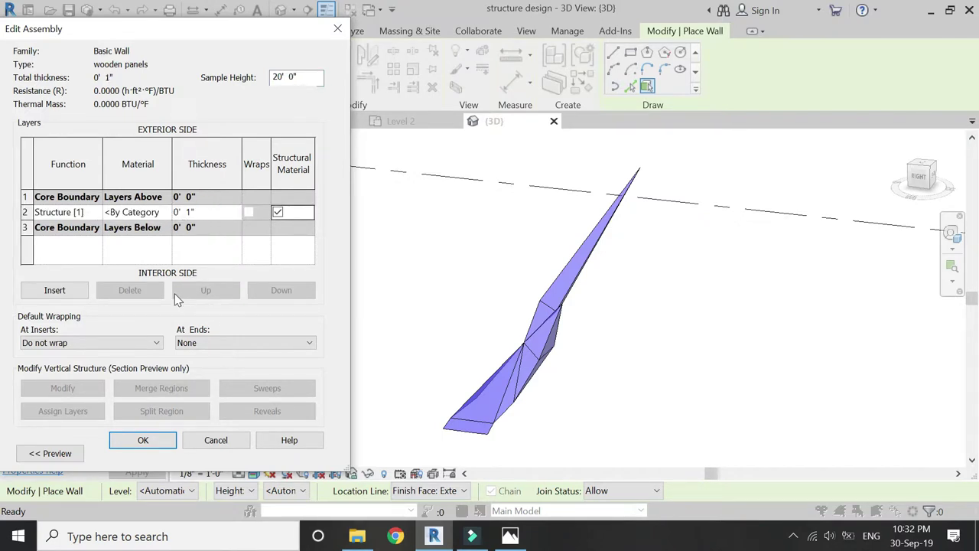
{"action": "left_click", "coordinate": [168, 214]}
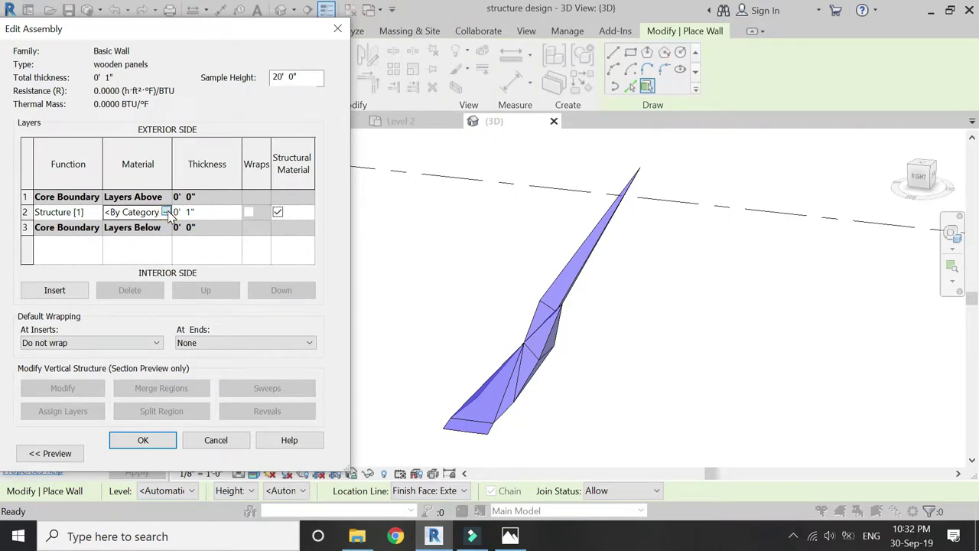
Search 'wood' and choose Siding, Clapboard as the structure layer material.
{"action": "left_click", "coordinate": [166, 212]}
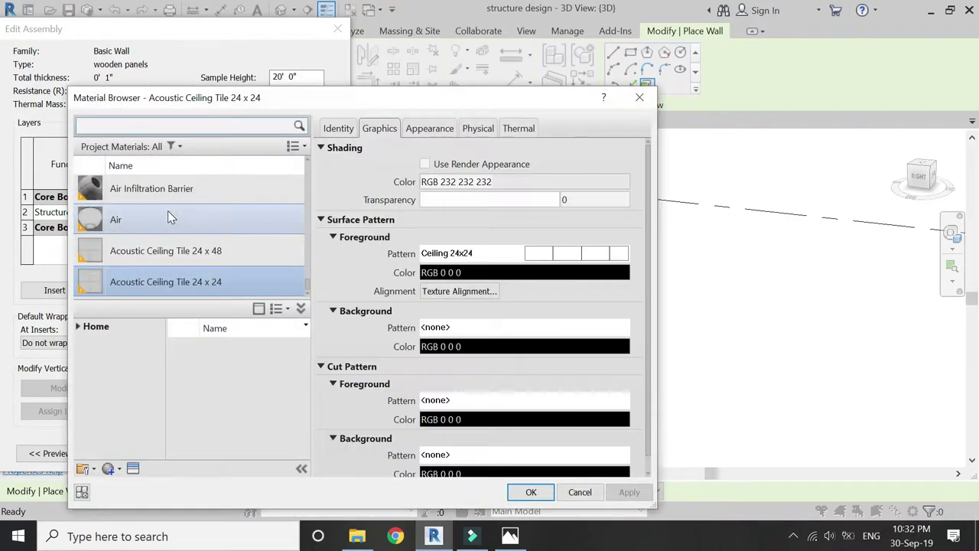
{"action": "left_click", "coordinate": [170, 124]}
{"action": "type", "text": "wood"}
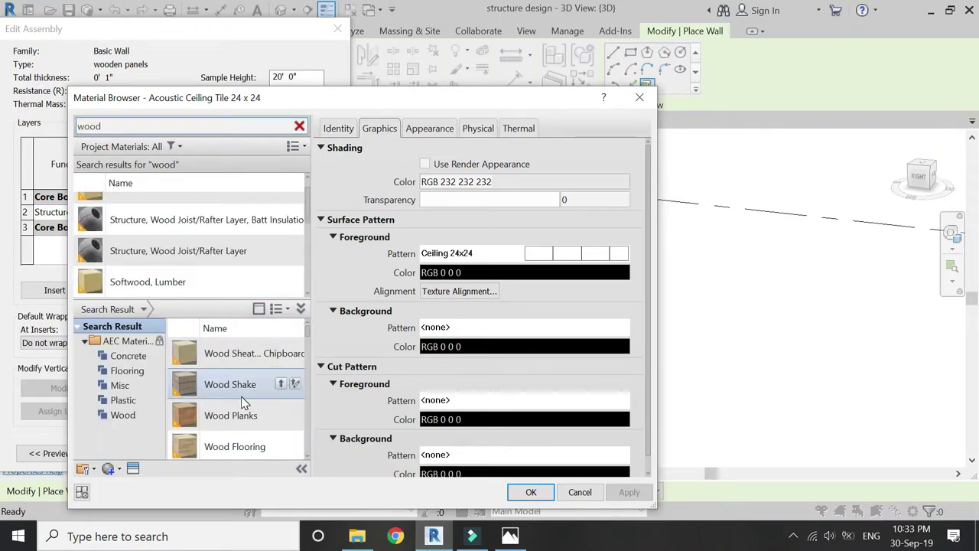
{"action": "left_click", "coordinate": [233, 387]}
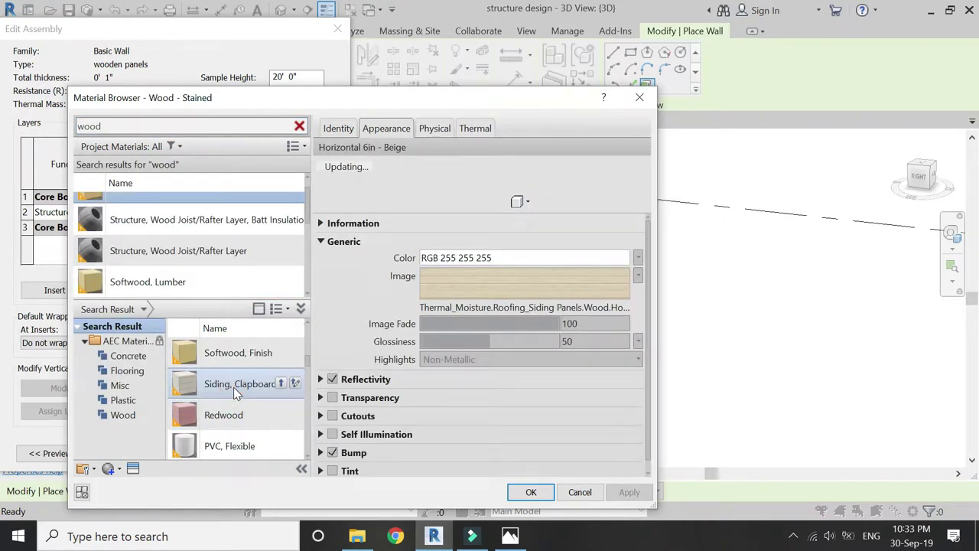
{"action": "left_click", "coordinate": [204, 246]}
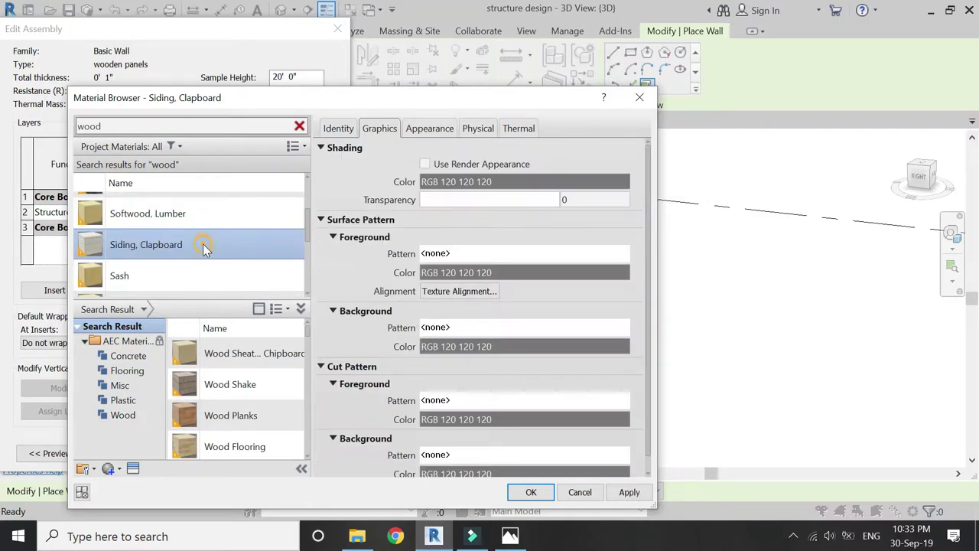
Rotate the clapboard texture 45° and confirm the material and layer structure.
{"action": "left_click", "coordinate": [446, 134]}
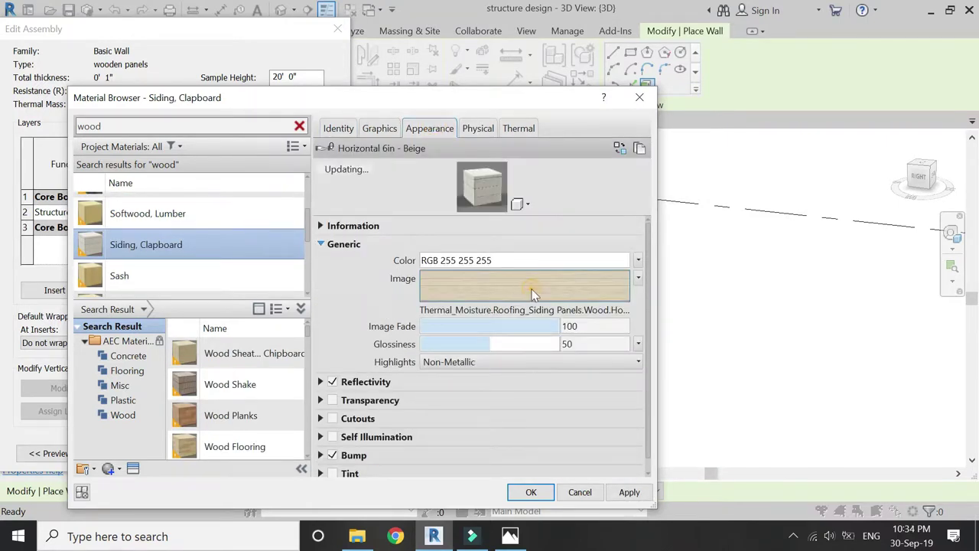
{"action": "left_click", "coordinate": [529, 296]}
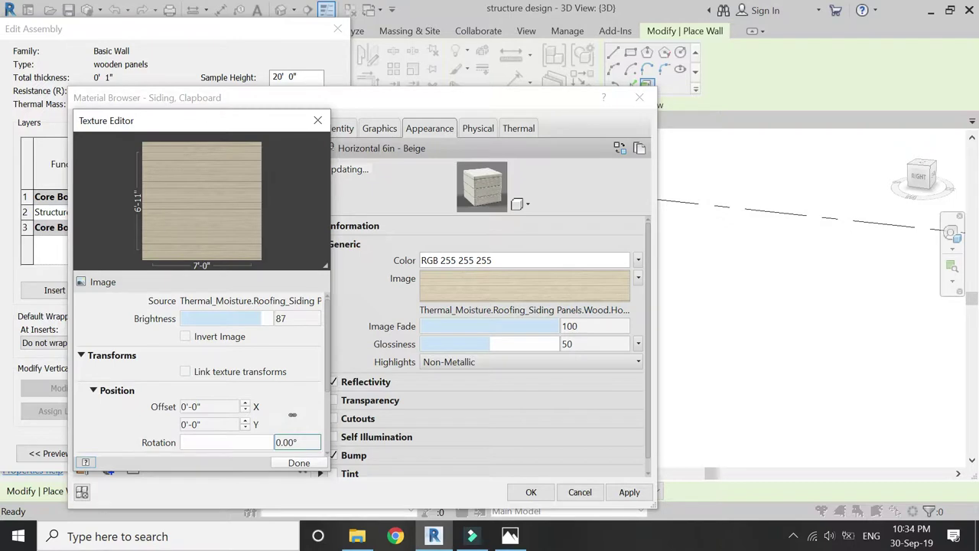
{"action": "double_click", "coordinate": [294, 442]}
{"action": "type", "text": "45"}
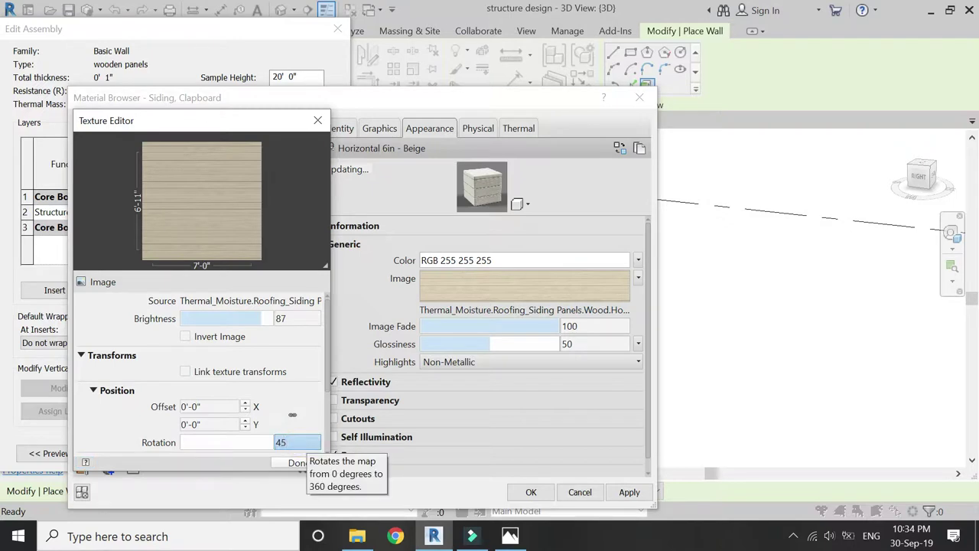
{"action": "left_click", "coordinate": [300, 462]}
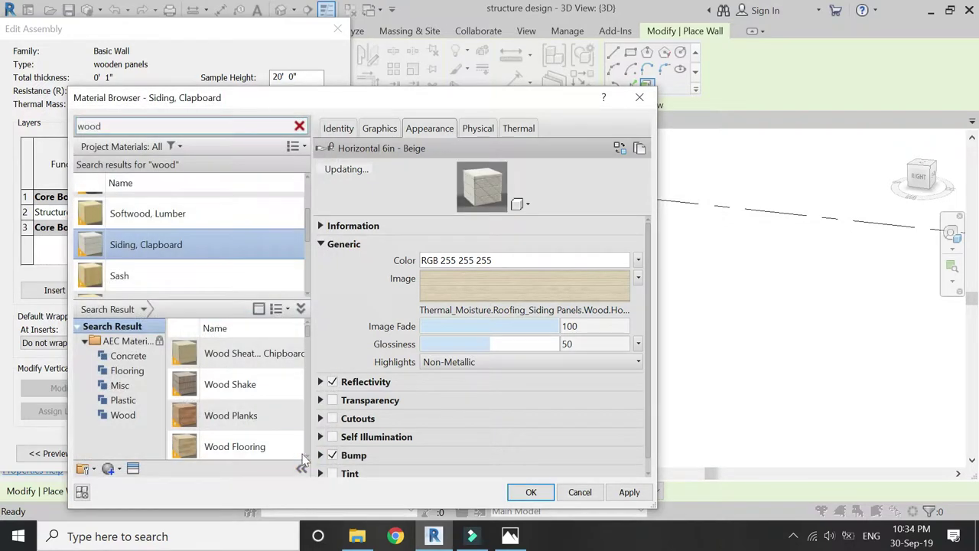
{"action": "left_click", "coordinate": [629, 492]}
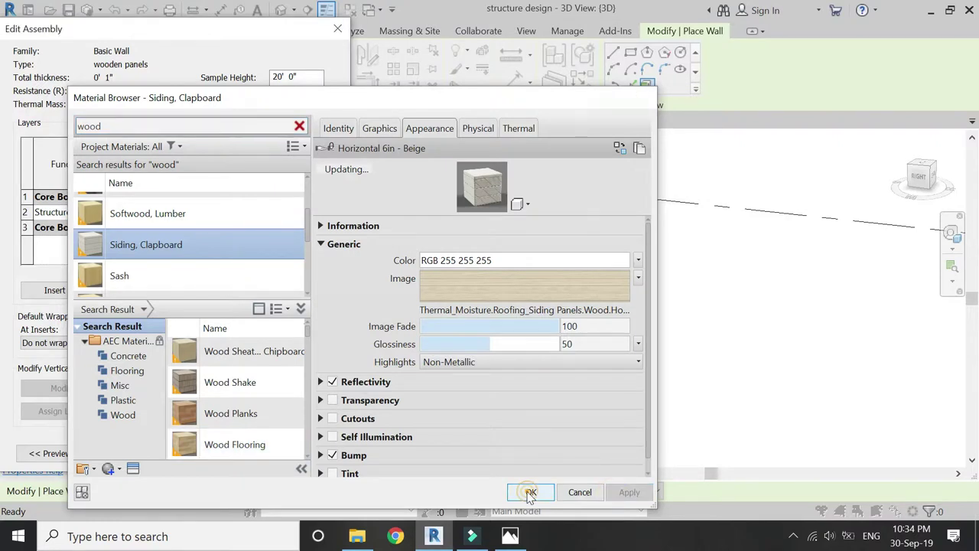
{"action": "left_click", "coordinate": [531, 491]}
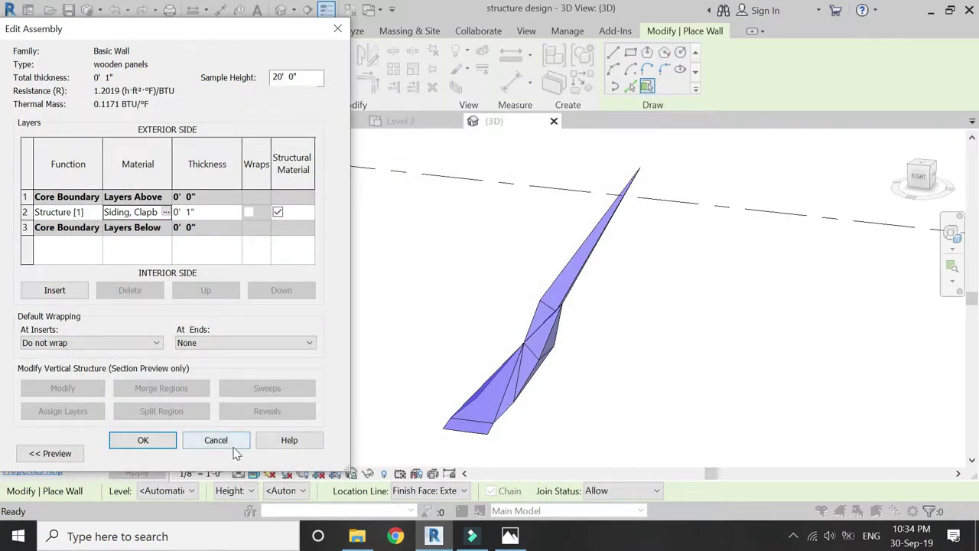
{"action": "left_click", "coordinate": [164, 441]}
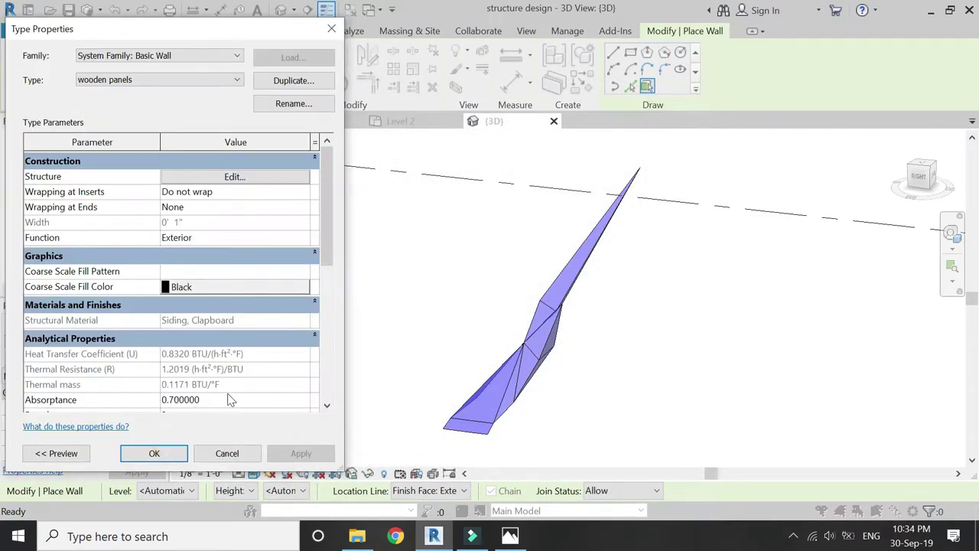
Place a wooden panels wall on the mass's long lower sloped face.
{"action": "left_click", "coordinate": [174, 454]}
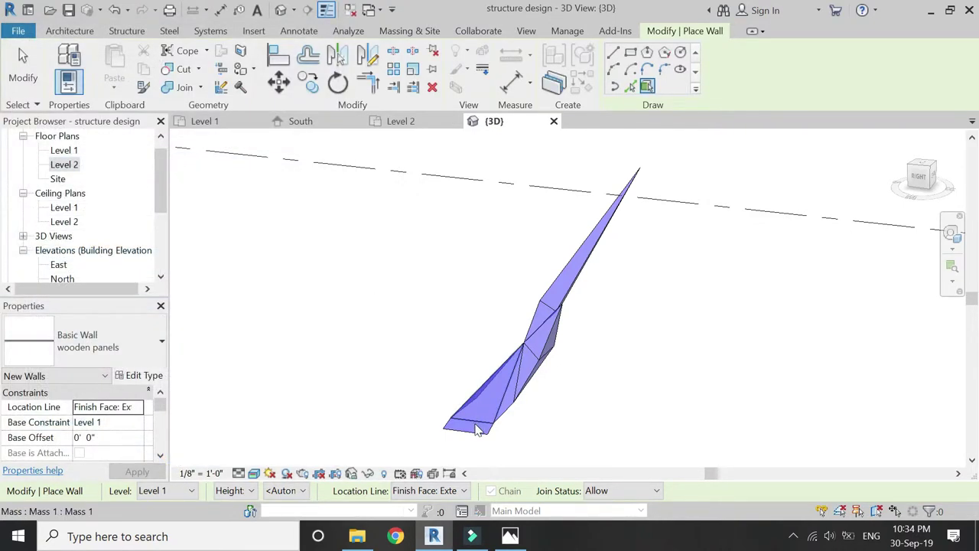
{"action": "scroll", "coordinate": [475, 429], "scroll_direction": "up", "scroll_amount": 4}
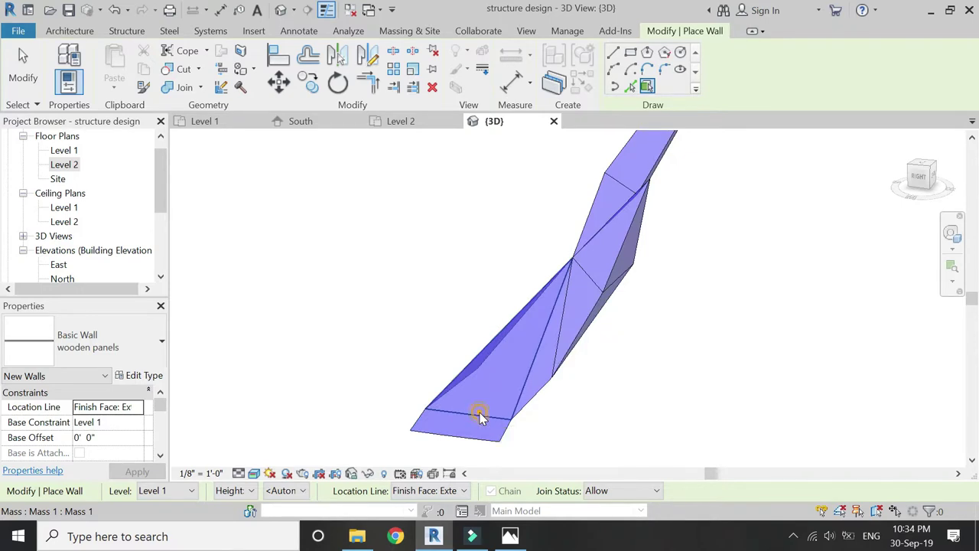
{"action": "left_click", "coordinate": [479, 414]}
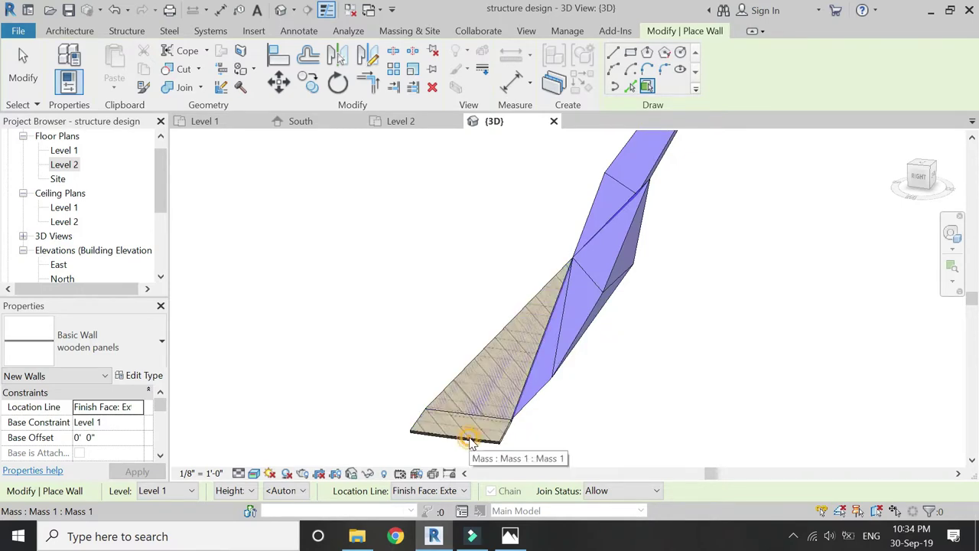
{"action": "scroll", "coordinate": [467, 436], "scroll_direction": "up", "scroll_amount": 5}
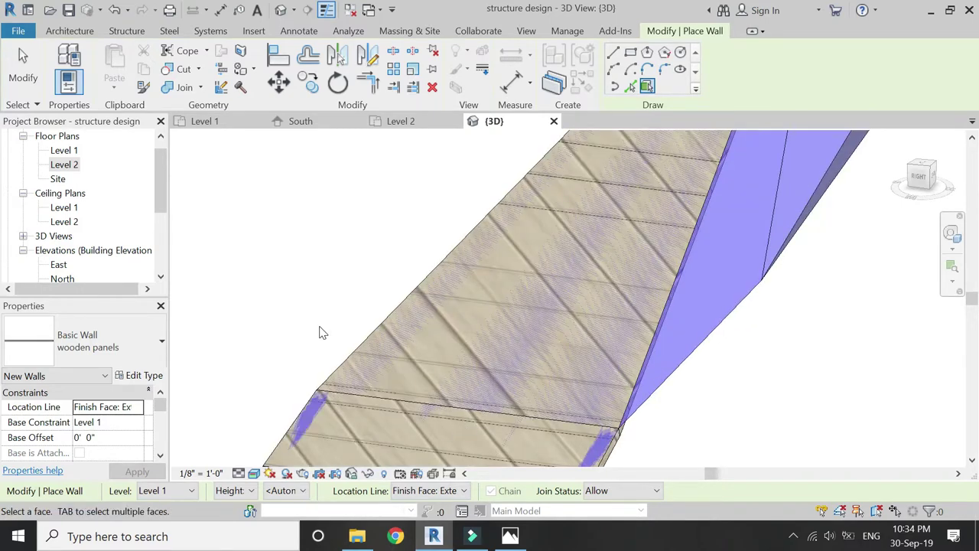
{"action": "scroll", "coordinate": [322, 337], "scroll_direction": "down", "scroll_amount": 1}
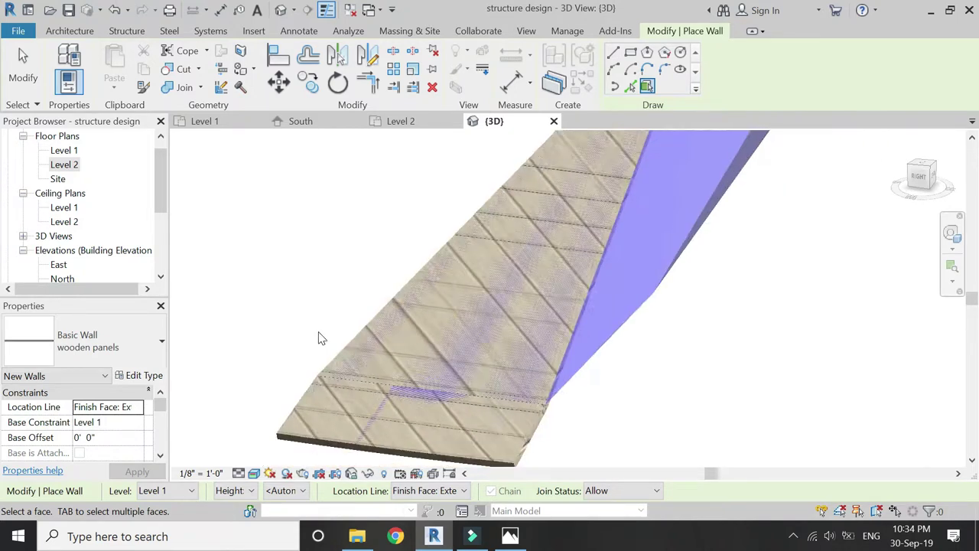
{"action": "scroll", "coordinate": [334, 406], "scroll_direction": "down", "scroll_amount": 3}
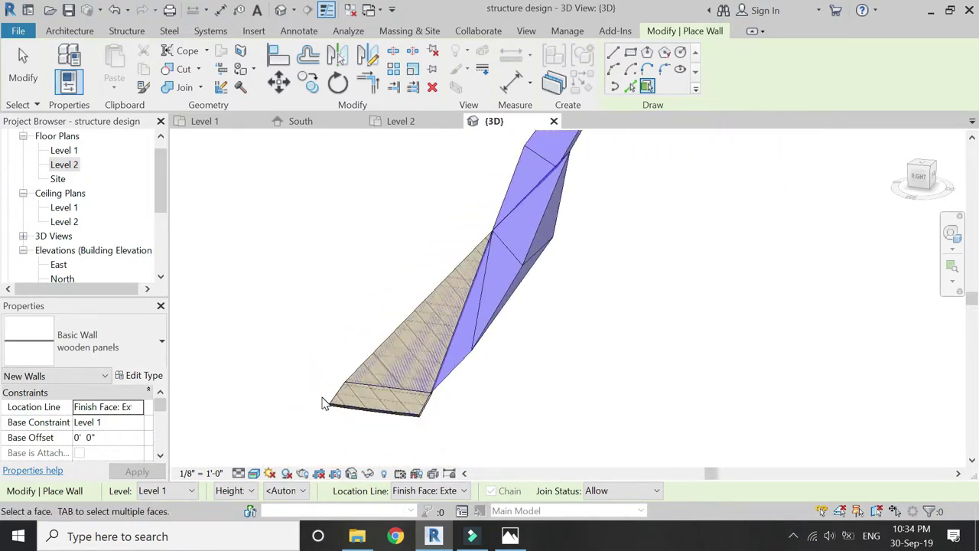
{"action": "key", "text": "Escape"}
{"action": "scroll", "coordinate": [367, 406], "scroll_direction": "up", "scroll_amount": 5}
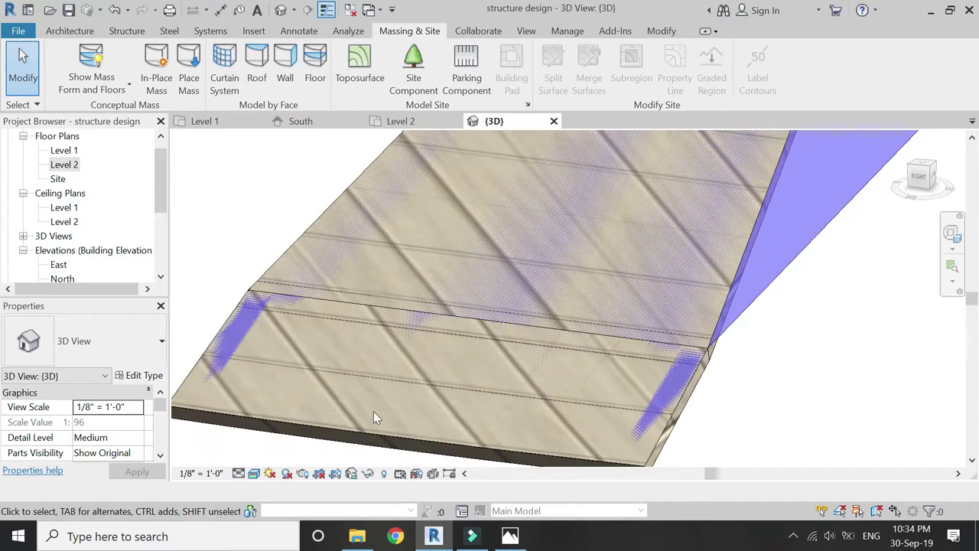
{"action": "scroll", "coordinate": [374, 414], "scroll_direction": "down", "scroll_amount": 5}
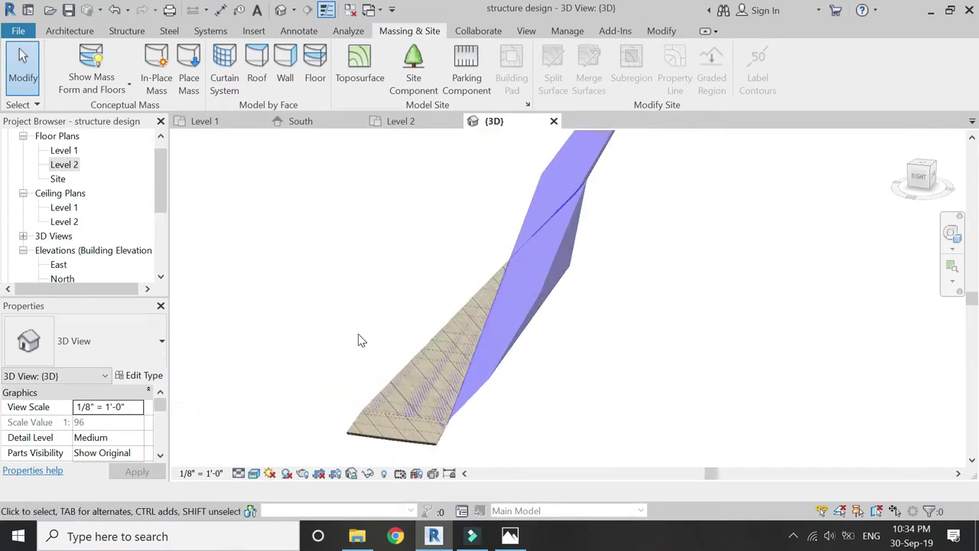
Open the wooden panels wall's Siding, Clapboard texture image settings.
{"action": "left_click", "coordinate": [371, 433]}
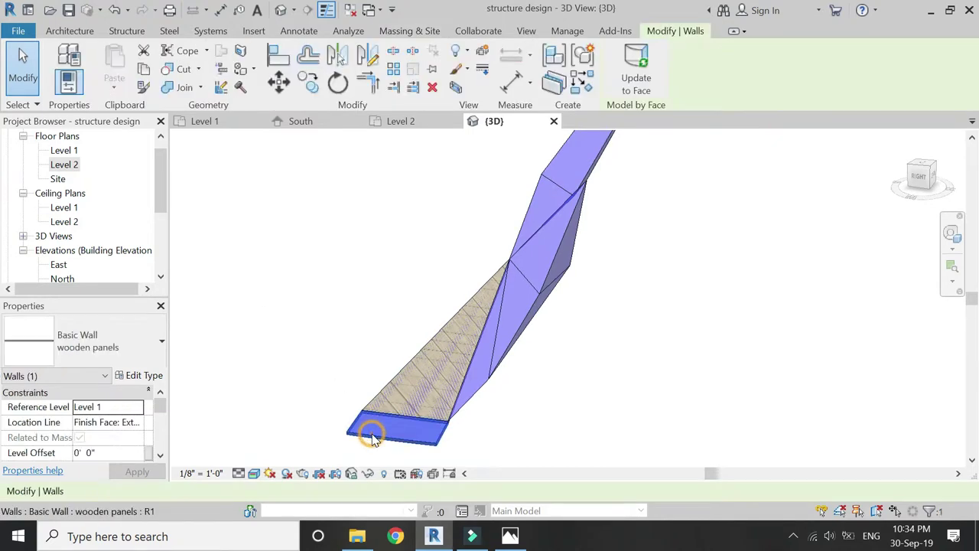
{"action": "left_click", "coordinate": [145, 375]}
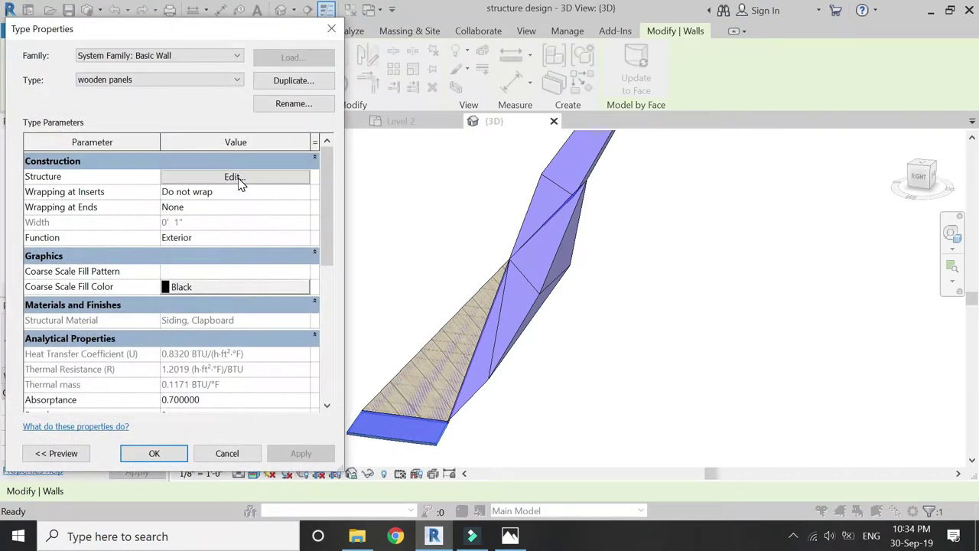
{"action": "left_click", "coordinate": [231, 176]}
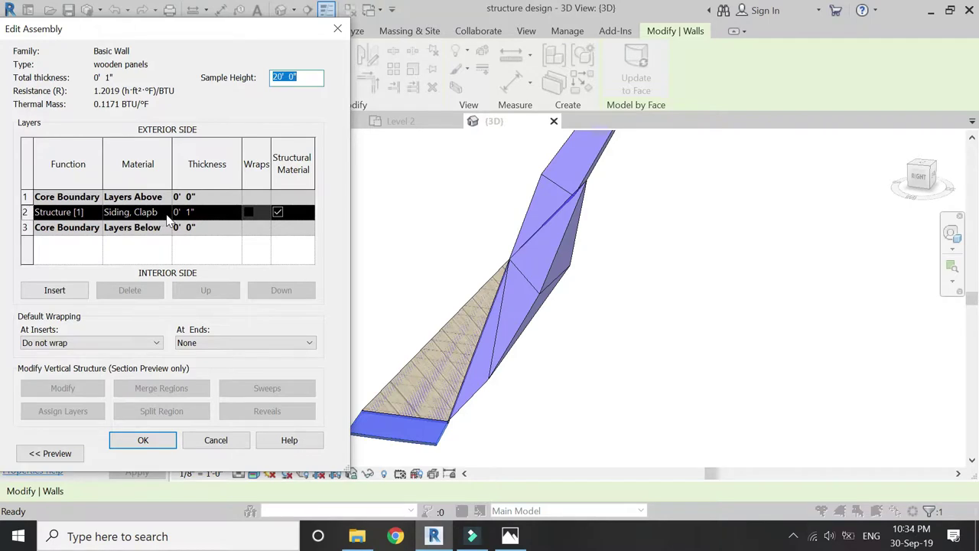
{"action": "left_click", "coordinate": [167, 216]}
{"action": "left_click", "coordinate": [167, 213]}
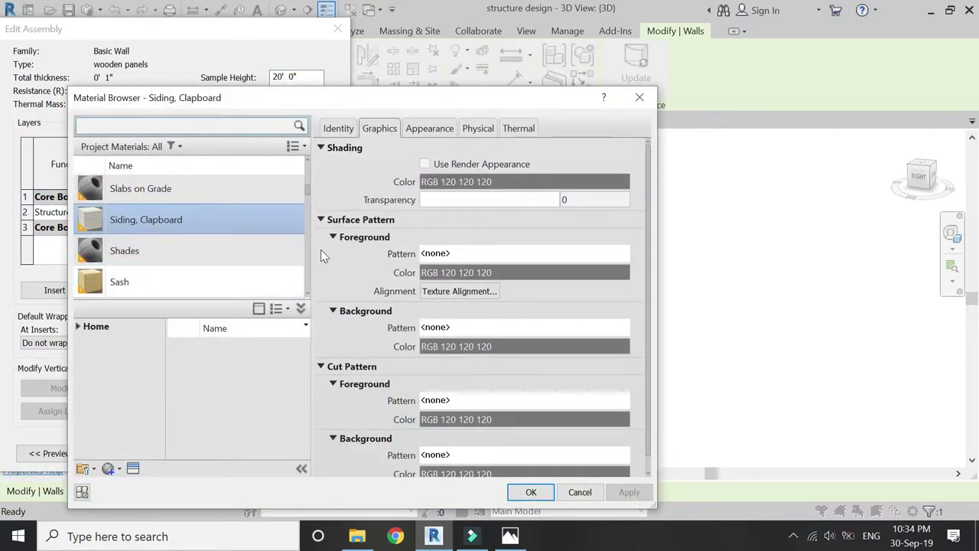
{"action": "left_click", "coordinate": [430, 130]}
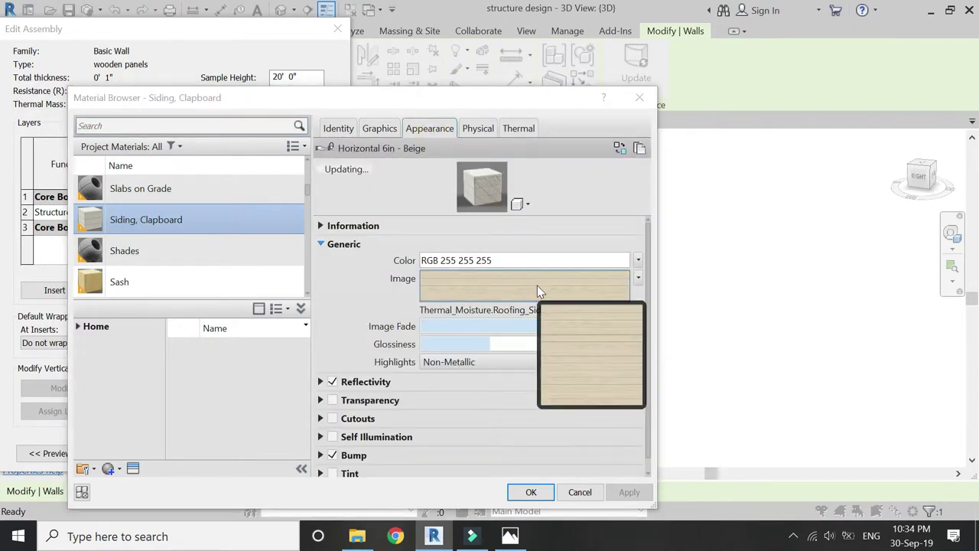
{"action": "left_click", "coordinate": [537, 285]}
Resize the clapboard texture to 2'-0" by 1'-11-3/4" and inspect the wall closely.
{"action": "scroll", "coordinate": [140, 418], "scroll_direction": "down", "scroll_amount": 2}
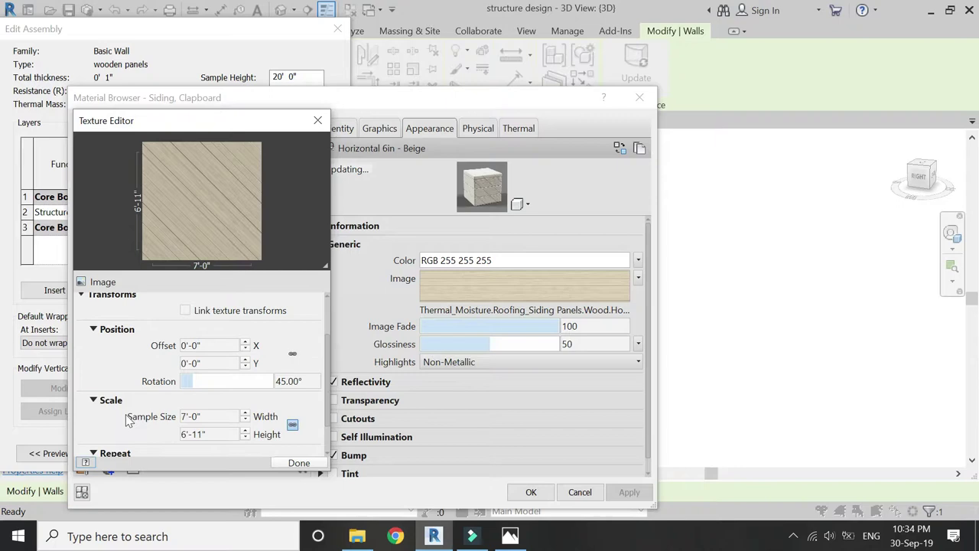
{"action": "scroll", "coordinate": [114, 419], "scroll_direction": "down", "scroll_amount": 1}
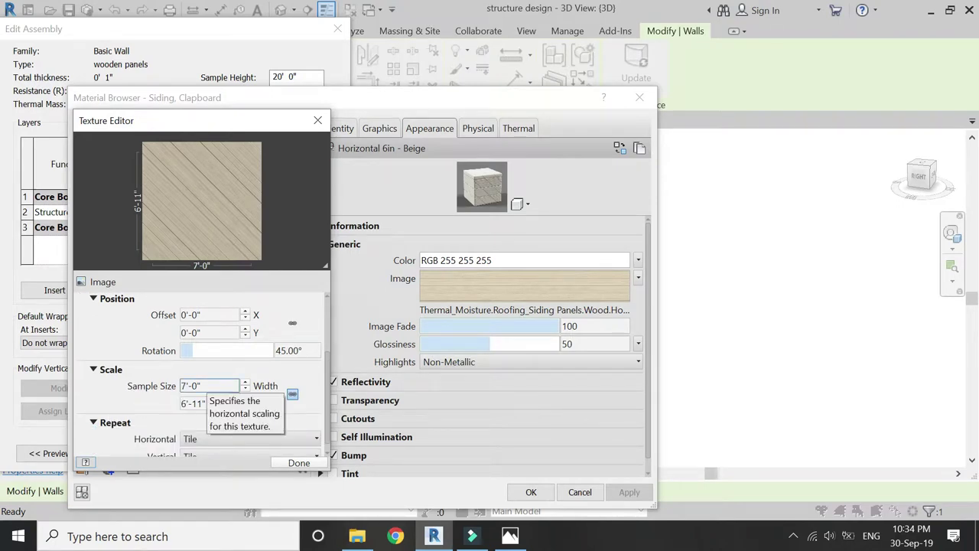
{"action": "left_click_drag", "start_coordinate": [202, 387], "coordinate": [166, 391]}
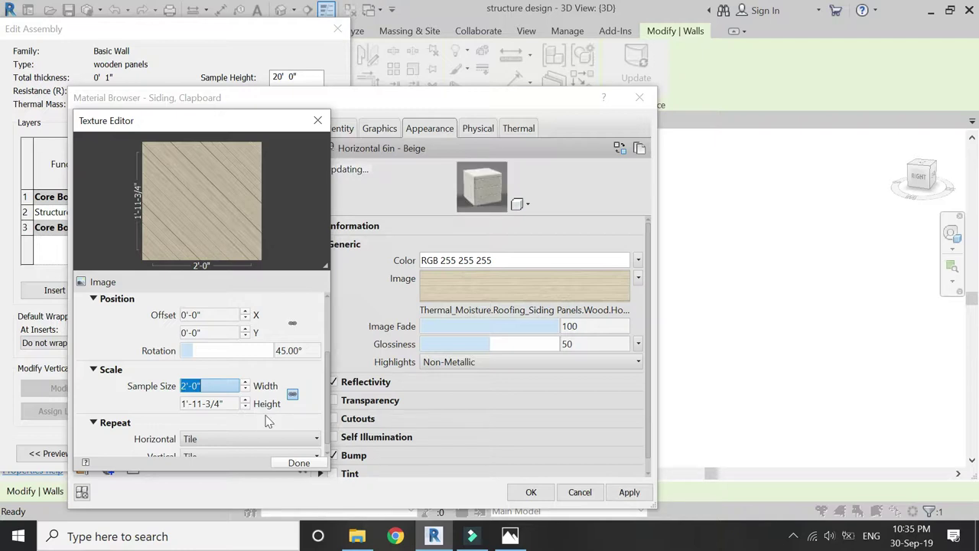
{"action": "left_click", "coordinate": [299, 462]}
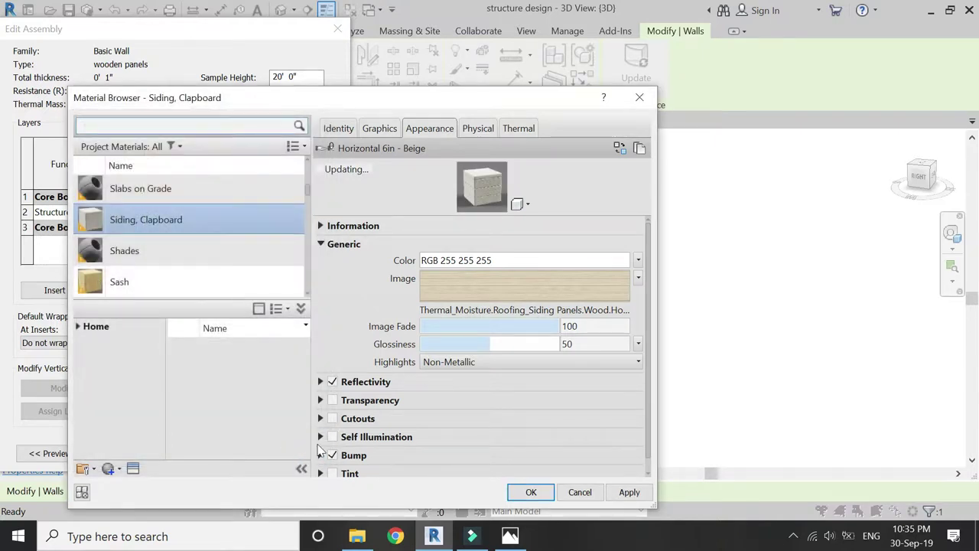
{"action": "left_click", "coordinate": [629, 493]}
{"action": "left_click", "coordinate": [531, 494]}
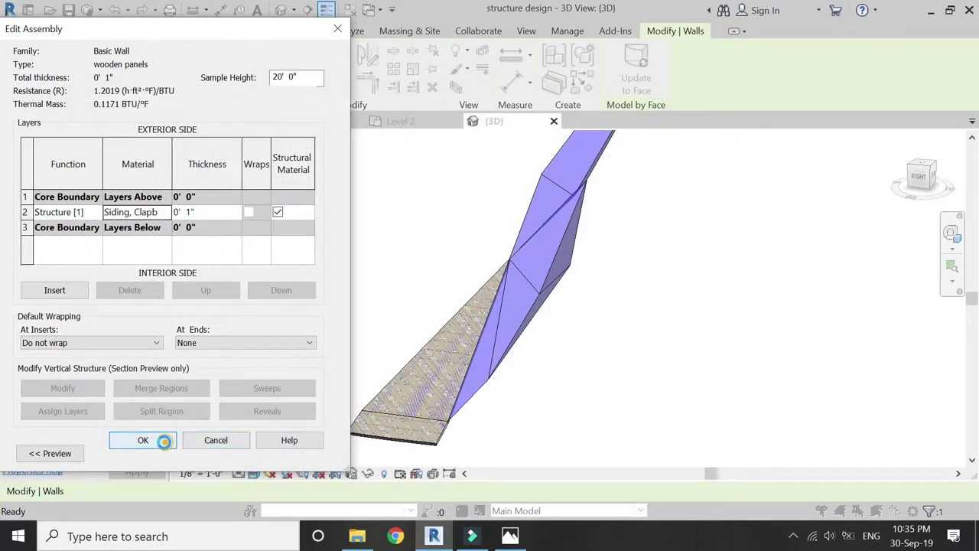
{"action": "left_click", "coordinate": [162, 439]}
{"action": "left_click", "coordinate": [159, 453]}
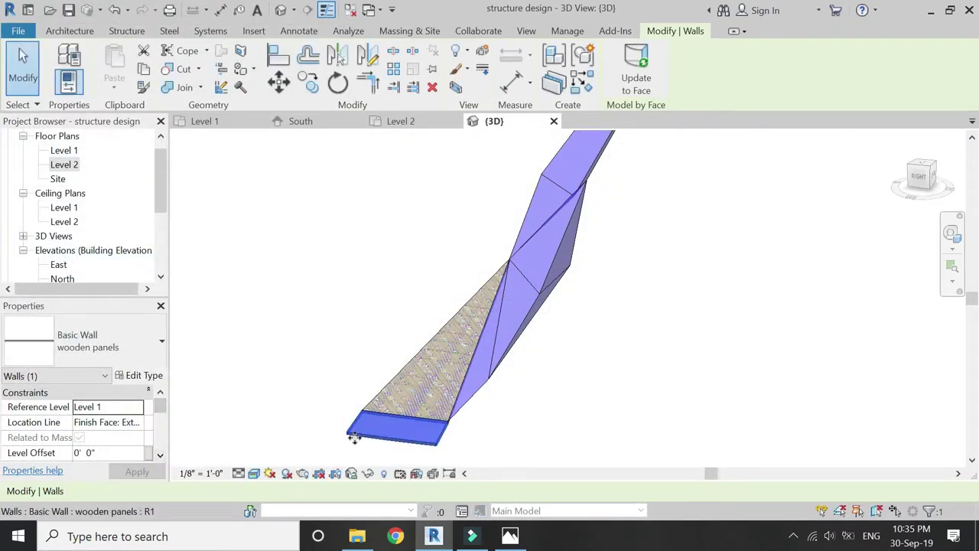
{"action": "left_click", "coordinate": [299, 395]}
{"action": "scroll", "coordinate": [402, 421], "scroll_direction": "up", "scroll_amount": 5}
{"action": "scroll", "coordinate": [405, 402], "scroll_direction": "up", "scroll_amount": 2}
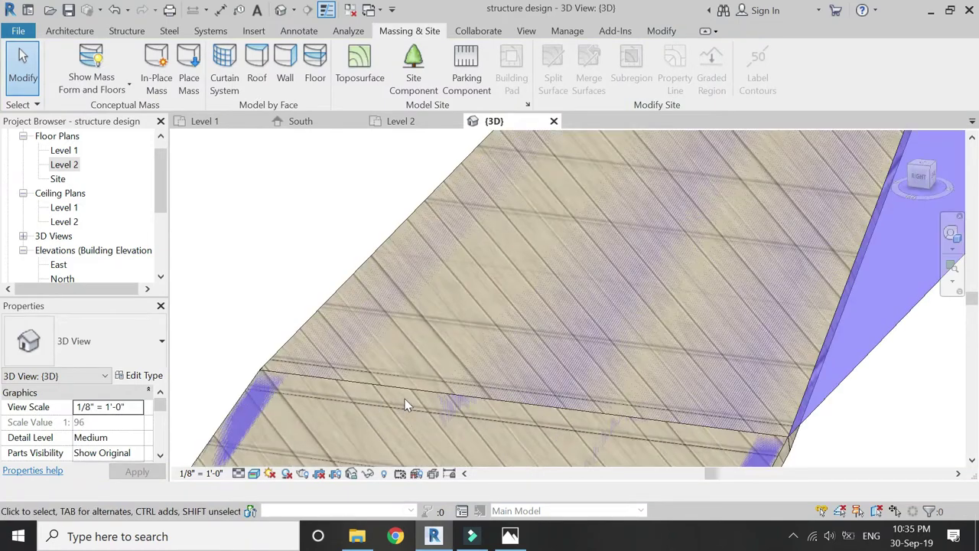
Set the sloped base wall's Location Line to Wall Centerline and apply it.
{"action": "scroll", "coordinate": [329, 396], "scroll_direction": "down", "scroll_amount": 5}
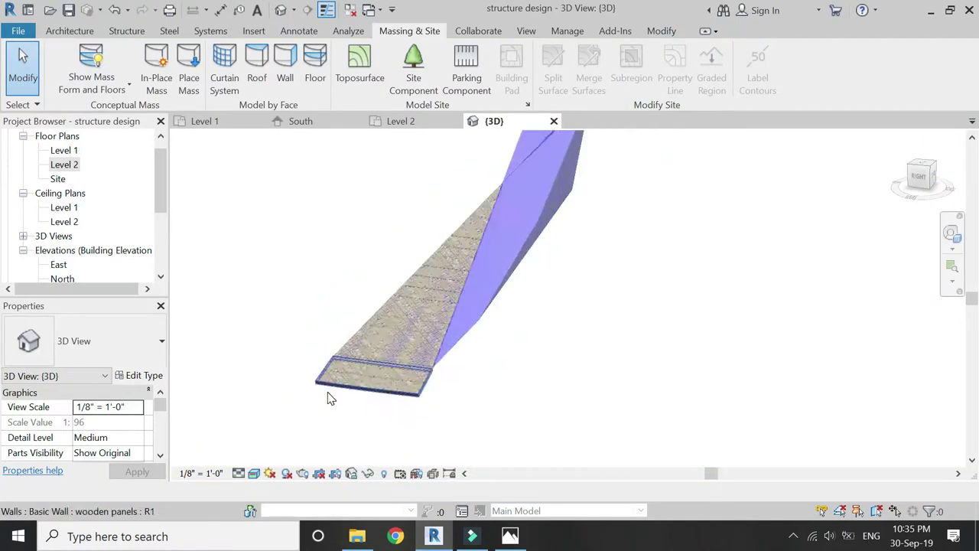
{"action": "scroll", "coordinate": [417, 379], "scroll_direction": "up", "scroll_amount": 2}
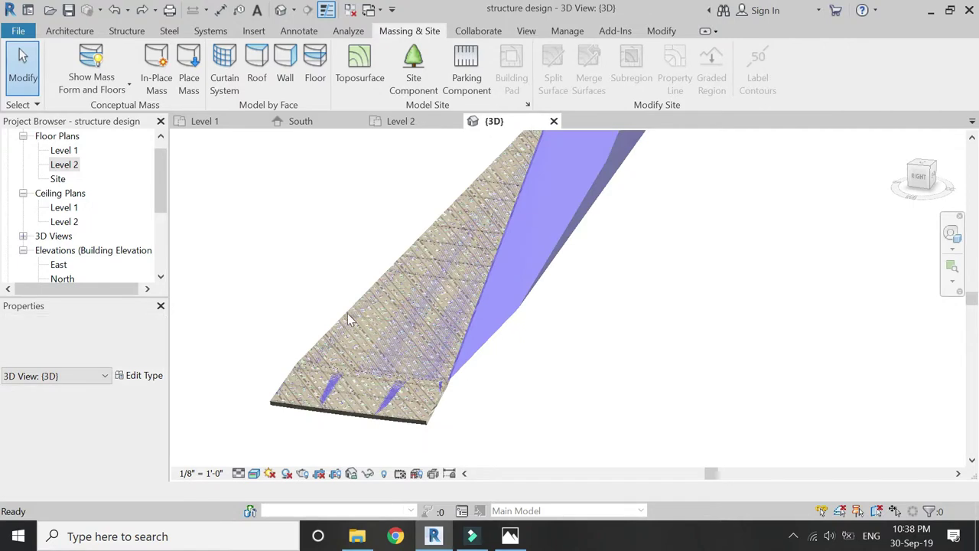
{"action": "left_click", "coordinate": [345, 313]}
{"action": "left_click", "coordinate": [147, 425]}
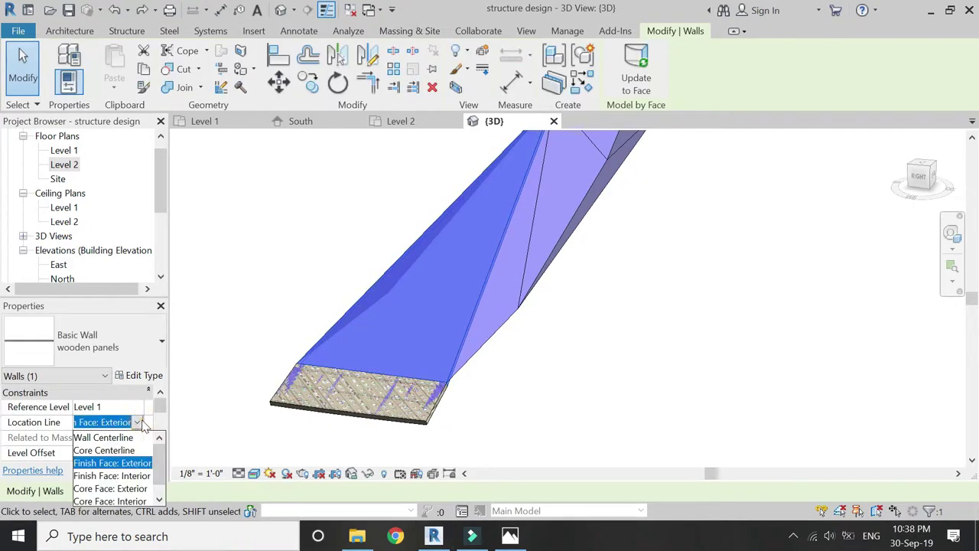
{"action": "left_click", "coordinate": [139, 439]}
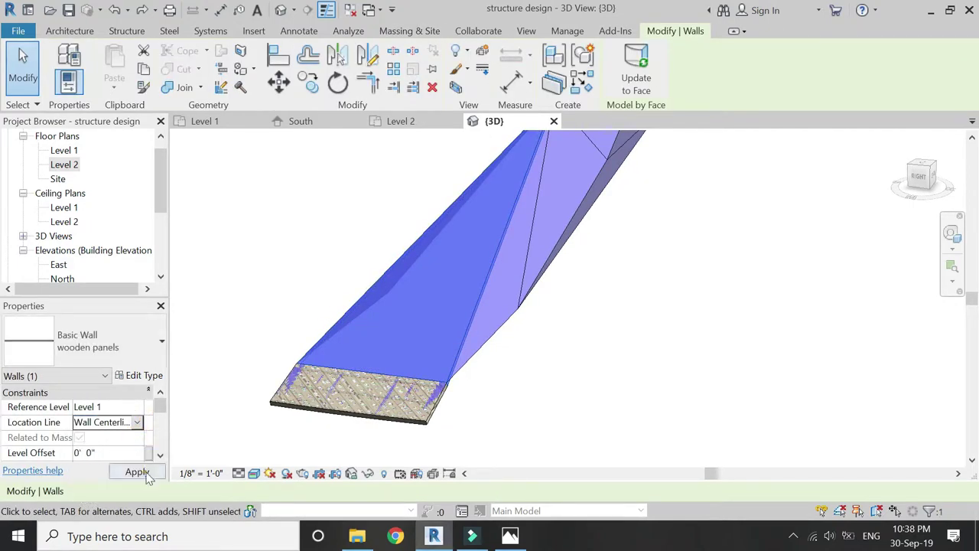
{"action": "left_click", "coordinate": [138, 472]}
{"action": "left_click", "coordinate": [271, 327]}
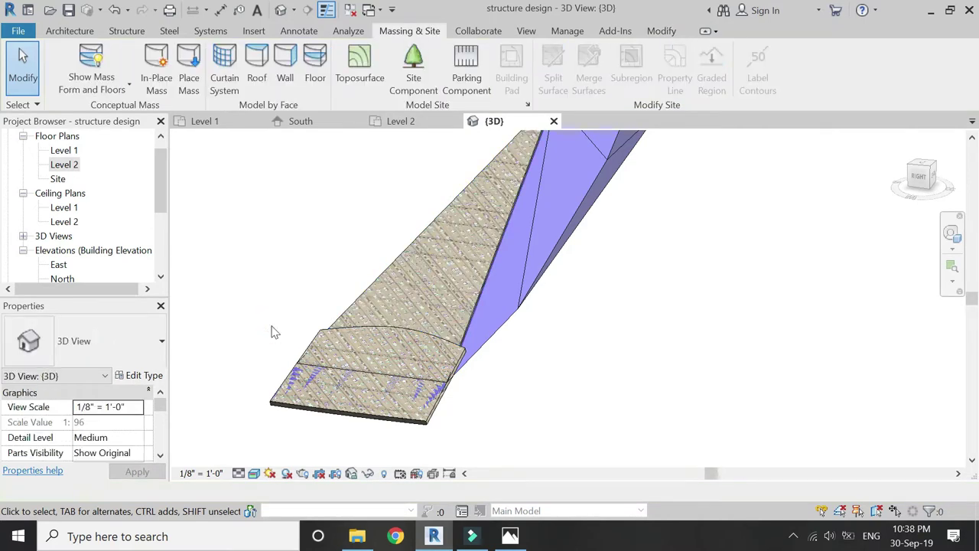
Reapply Wall Centerline to the wooden-panel base wall so it sits flush on the mass.
{"action": "left_click", "coordinate": [428, 335]}
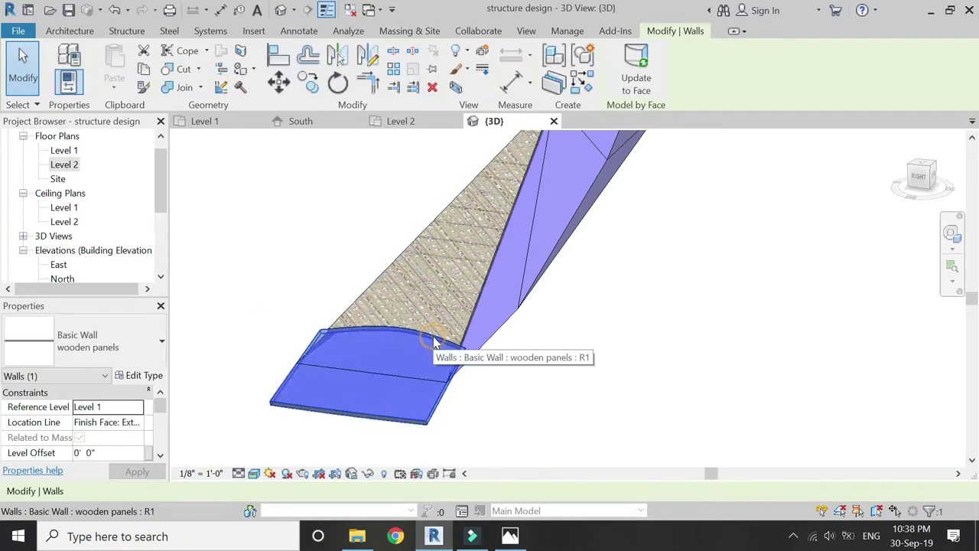
{"action": "left_click", "coordinate": [138, 422]}
{"action": "left_click", "coordinate": [131, 438]}
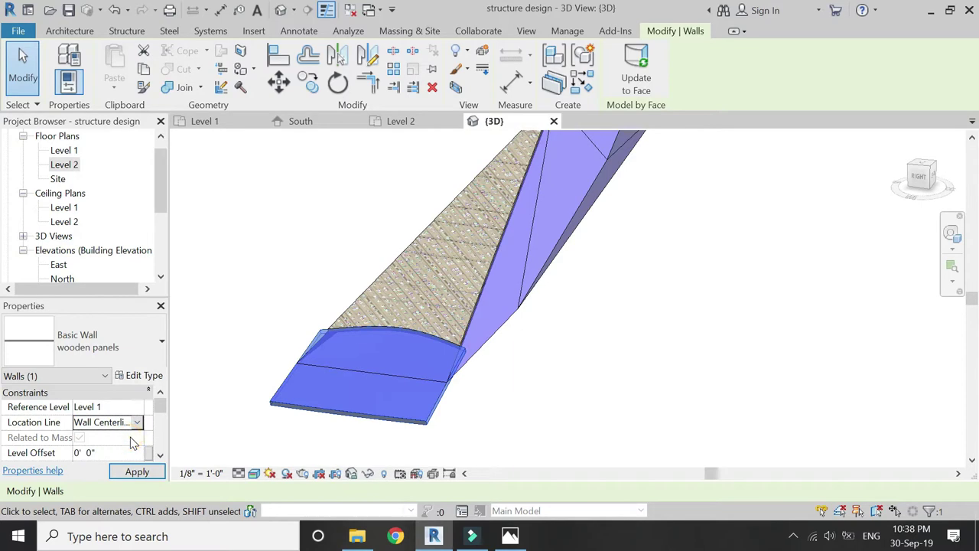
{"action": "left_click", "coordinate": [139, 471]}
{"action": "left_click", "coordinate": [247, 433]}
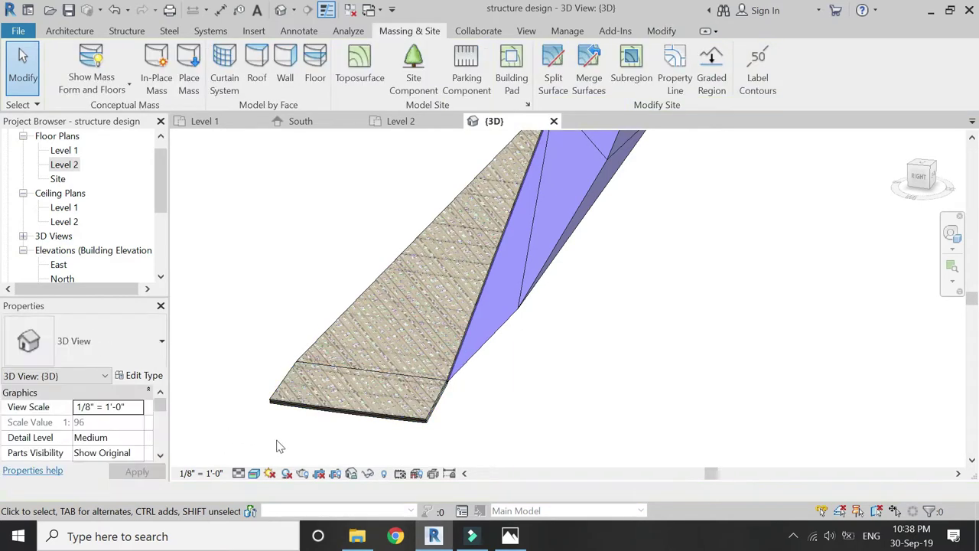
{"action": "middle_click_drag", "start_coordinate": [280, 446], "coordinate": [227, 146], "text": "shift"}
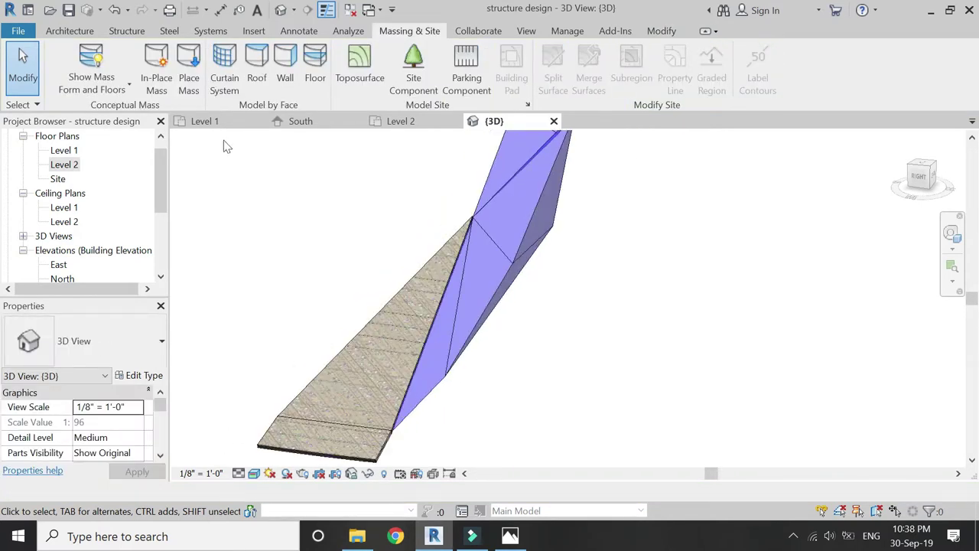
Clad the lower, adjacent, upper and narrow side mass faces with Wall by Face walls on Wall Centerline.
{"action": "left_click", "coordinate": [283, 64]}
{"action": "left_click", "coordinate": [139, 408]}
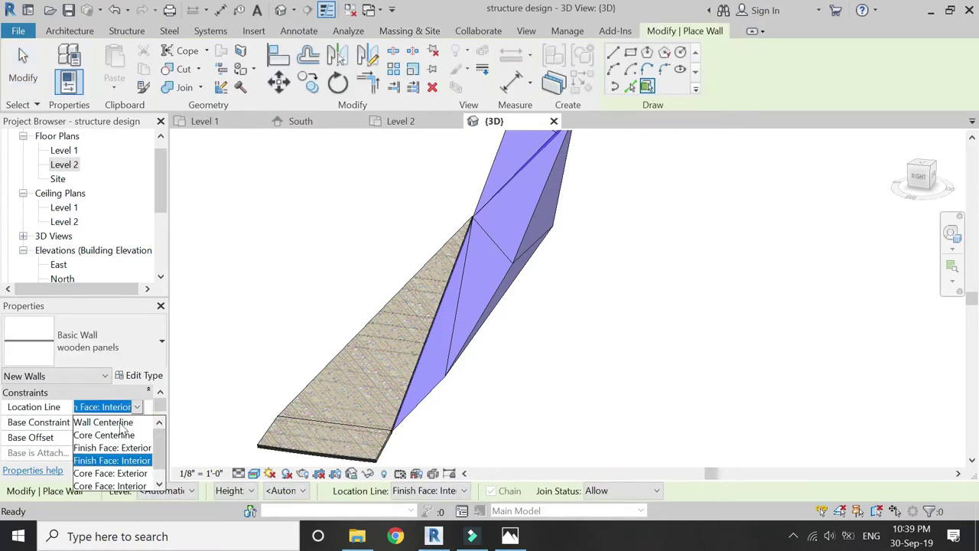
{"action": "left_click", "coordinate": [122, 423]}
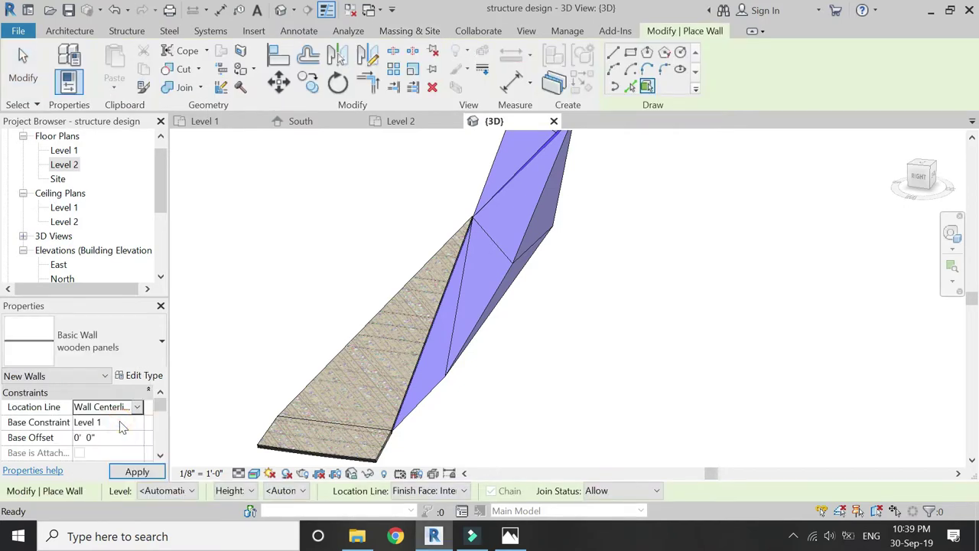
{"action": "left_click", "coordinate": [430, 395]}
{"action": "left_click", "coordinate": [493, 254]}
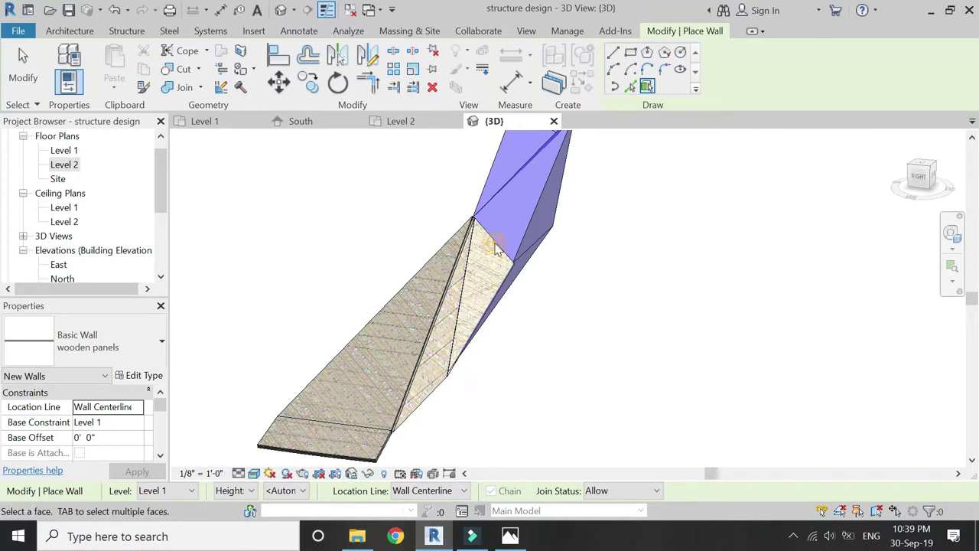
{"action": "middle_click_drag", "start_coordinate": [482, 400], "coordinate": [501, 301], "text": "shift"}
{"action": "left_click", "coordinate": [501, 300]}
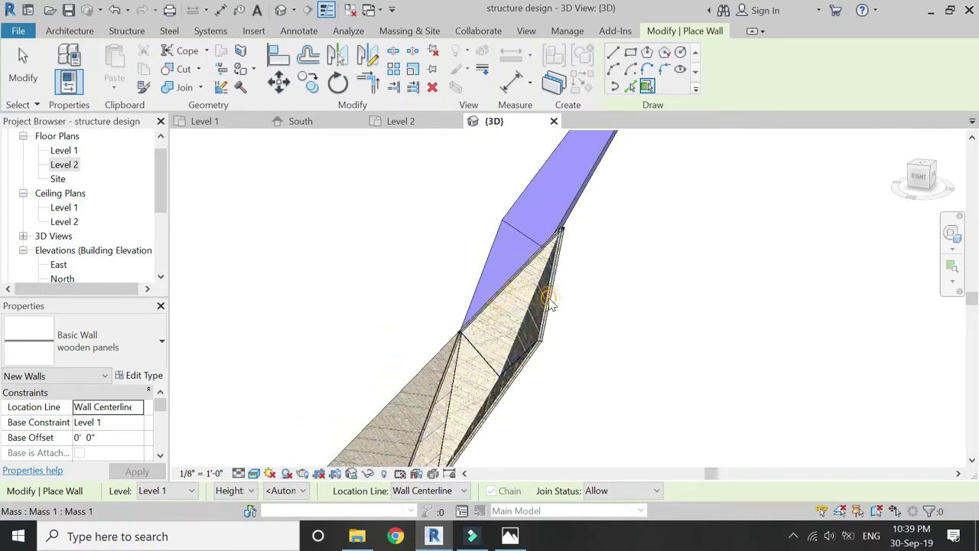
{"action": "left_click", "coordinate": [490, 258]}
{"action": "left_click", "coordinate": [522, 203]}
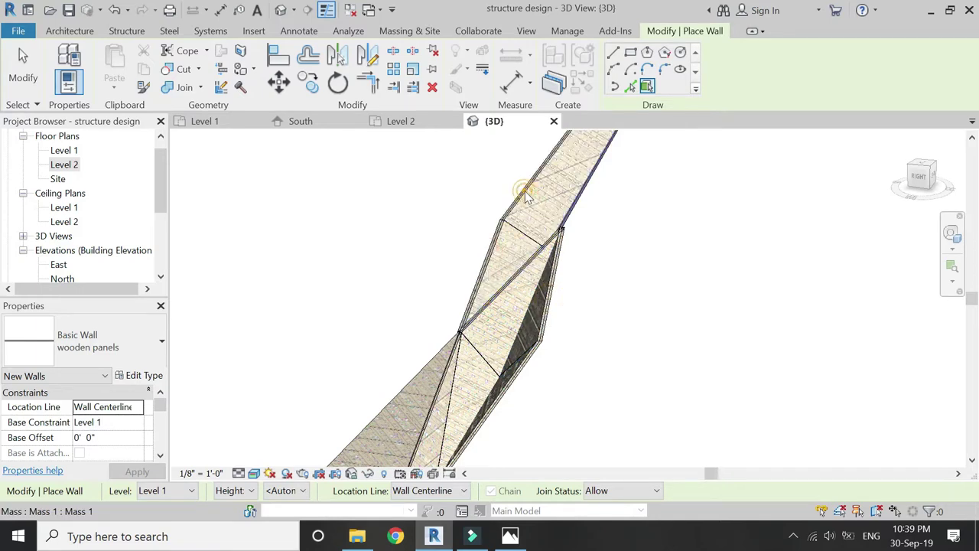
{"action": "middle_click_drag", "start_coordinate": [525, 192], "coordinate": [520, 324], "text": "shift"}
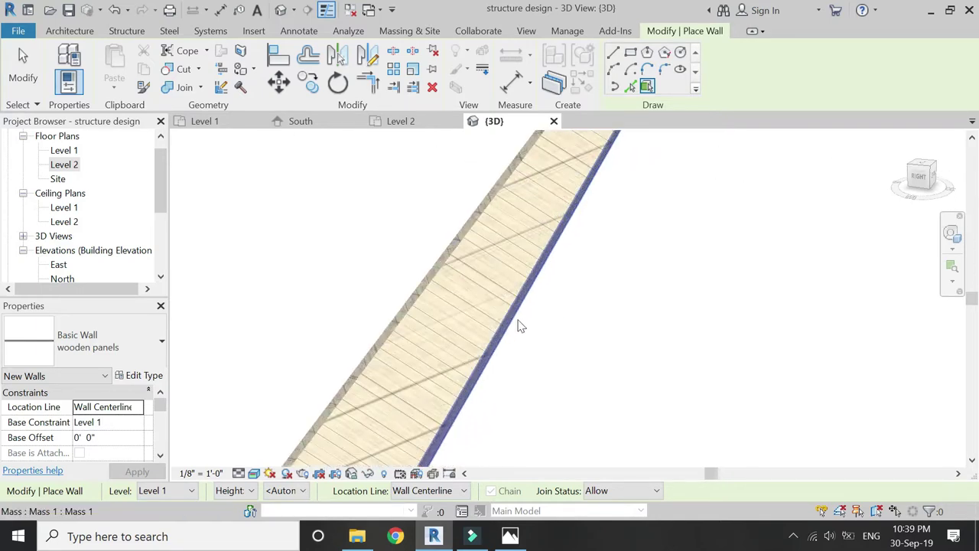
{"action": "left_click", "coordinate": [505, 332]}
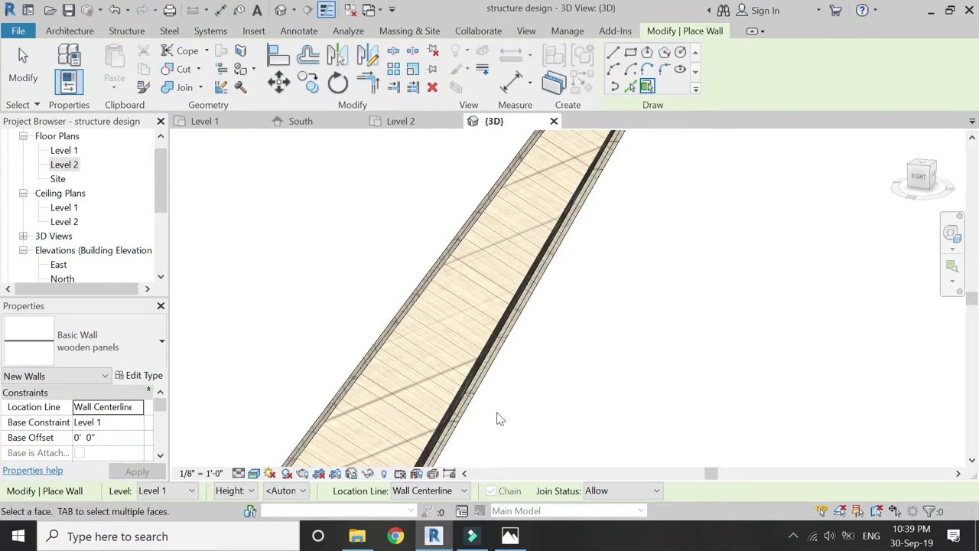
{"action": "middle_click_drag", "start_coordinate": [499, 417], "coordinate": [498, 411], "text": "shift"}
{"action": "middle_click_drag", "start_coordinate": [586, 240], "coordinate": [459, 399], "text": "shift"}
{"action": "key", "text": "Escape"}
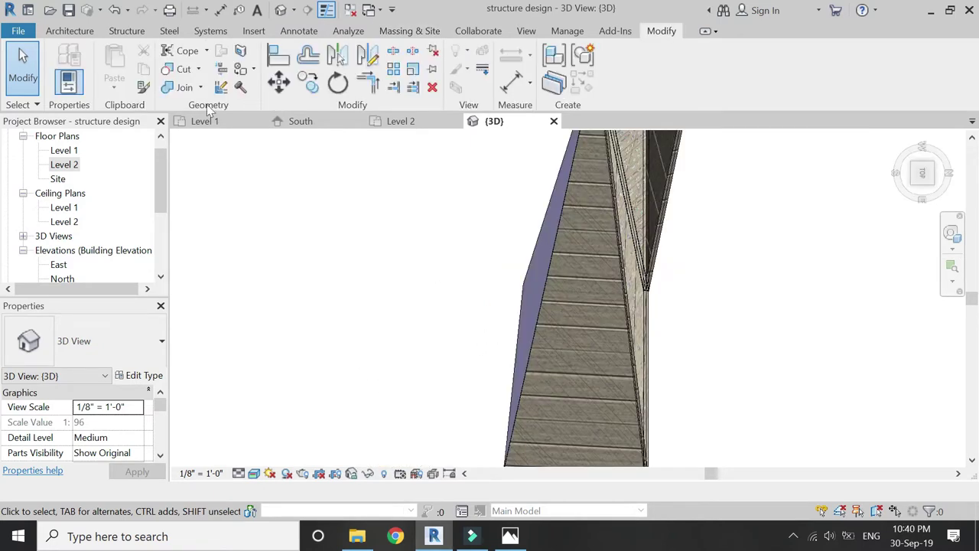
Clad the remaining narrow face and the last uncovered purple face with walls.
{"action": "left_click", "coordinate": [386, 32]}
{"action": "left_click", "coordinate": [285, 67]}
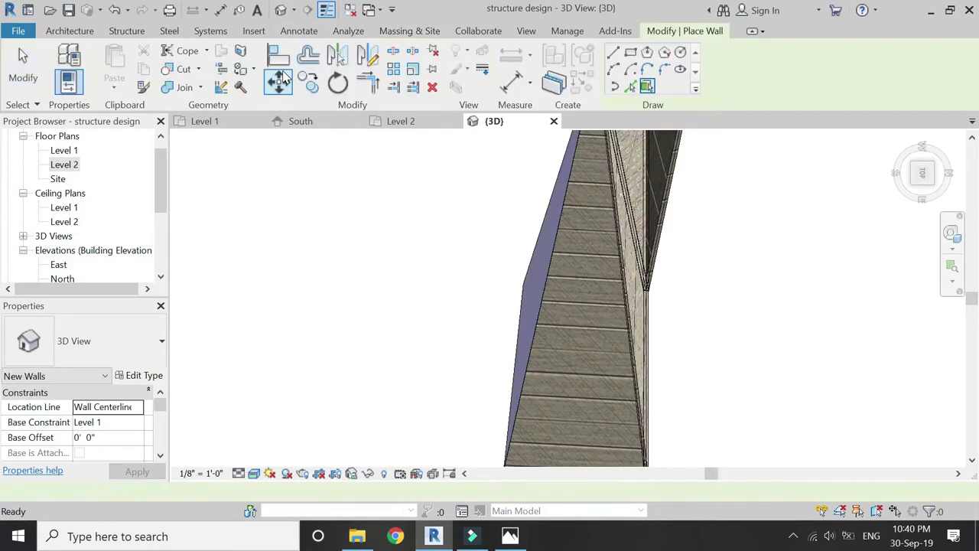
{"action": "left_click", "coordinate": [527, 276]}
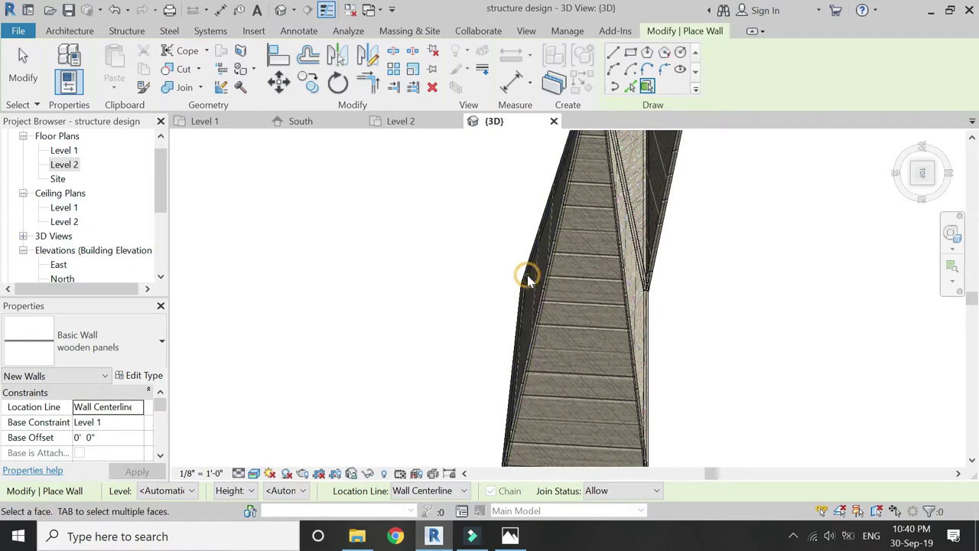
{"action": "key", "text": "Escape"}
{"action": "middle_click_drag", "start_coordinate": [428, 374], "coordinate": [410, 444], "text": "shift"}
{"action": "scroll", "coordinate": [486, 209], "scroll_direction": "up", "scroll_amount": 3}
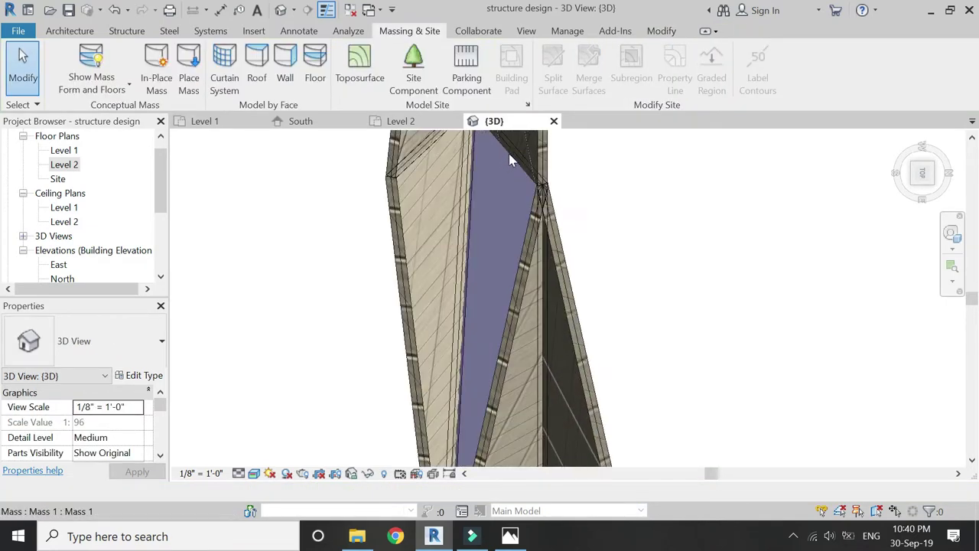
{"action": "left_click", "coordinate": [508, 167]}
{"action": "key", "text": "Escape"}
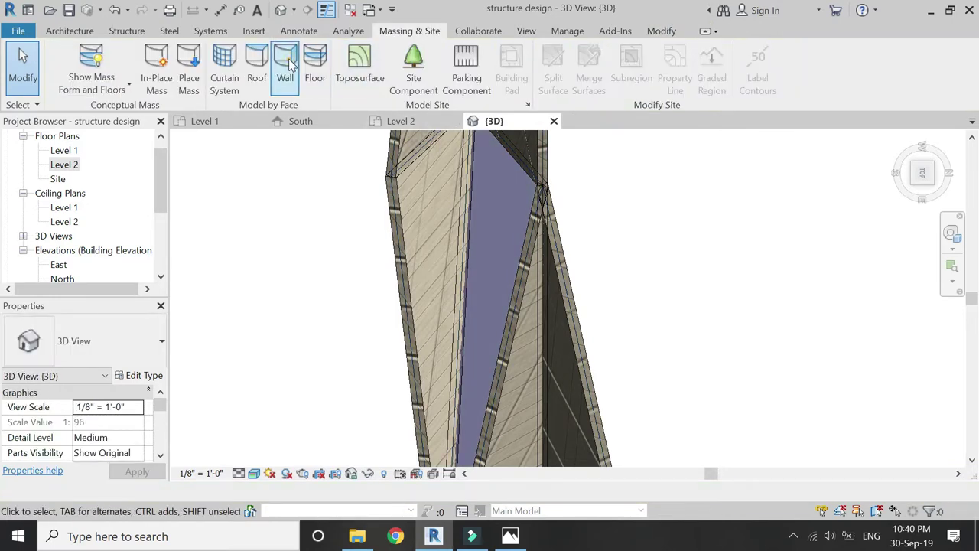
{"action": "left_click", "coordinate": [285, 69]}
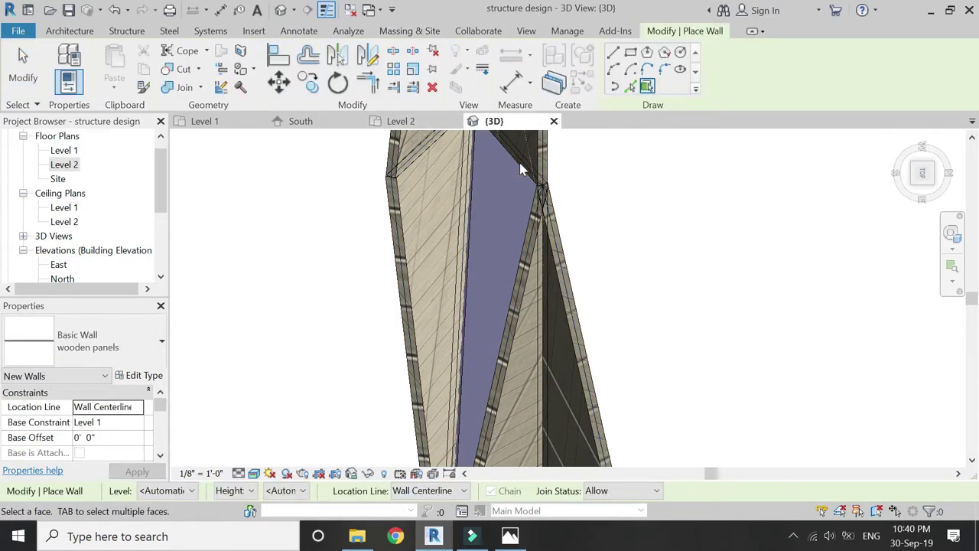
{"action": "left_click", "coordinate": [517, 170]}
{"action": "key", "text": "Escape"}
{"action": "key", "text": "Escape"}
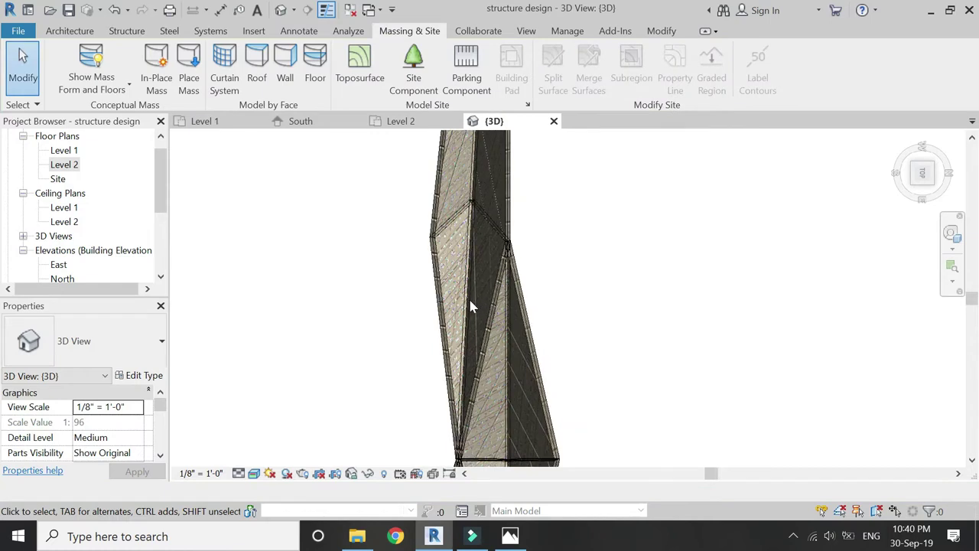
Rotate a copy of the column walls about the column's tip.
{"action": "scroll", "coordinate": [462, 297], "scroll_direction": "down", "scroll_amount": 3}
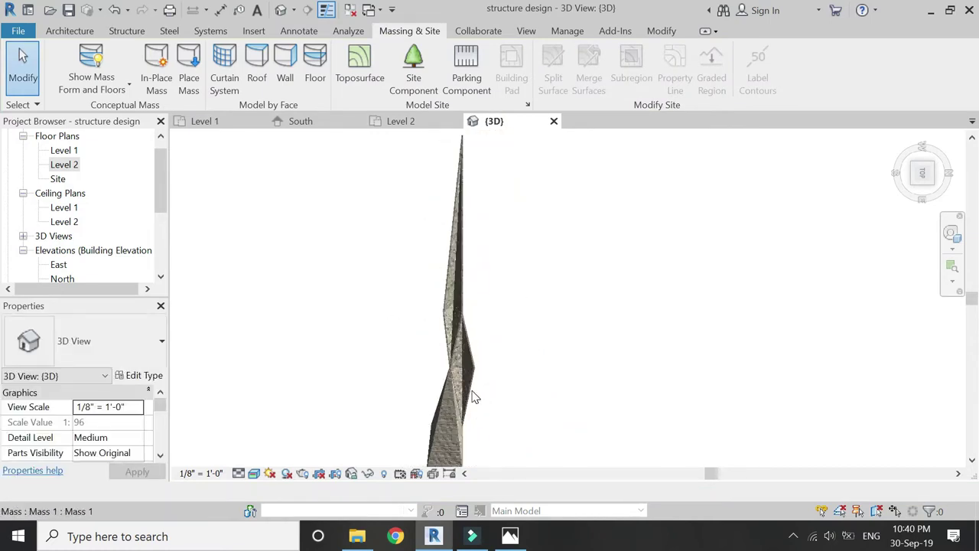
{"action": "left_click_drag", "start_coordinate": [324, 146], "coordinate": [324, 144]}
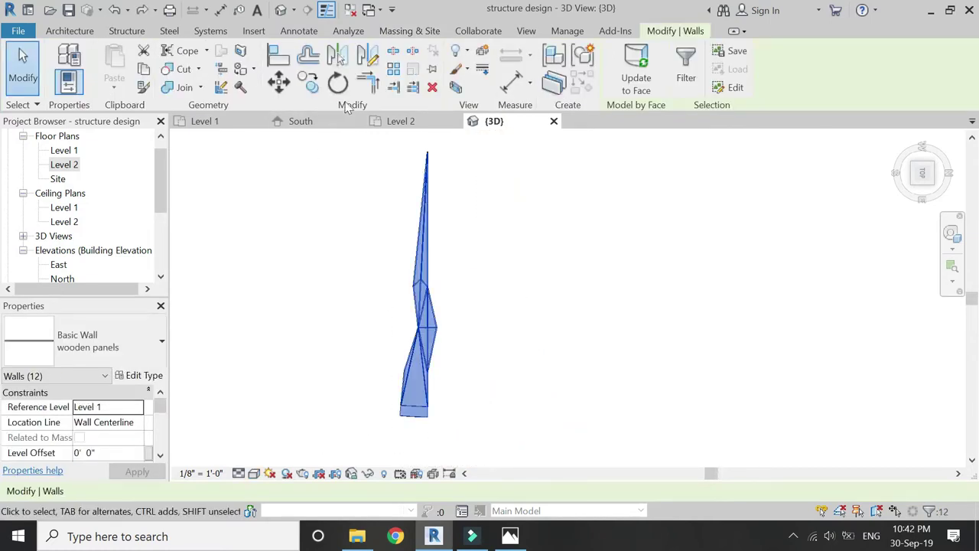
{"action": "left_click", "coordinate": [337, 82]}
{"action": "left_click", "coordinate": [141, 491]}
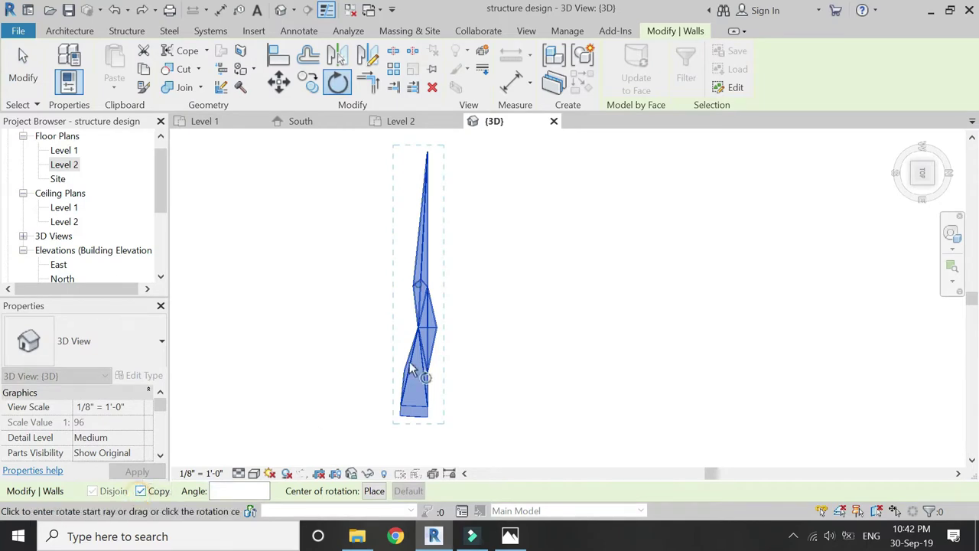
{"action": "mouse_move", "coordinate": [439, 300]}
{"action": "left_mouse_down"}
{"action": "mouse_move", "coordinate": [419, 273]}
{"action": "mouse_move", "coordinate": [429, 154]}
{"action": "left_mouse_up"}
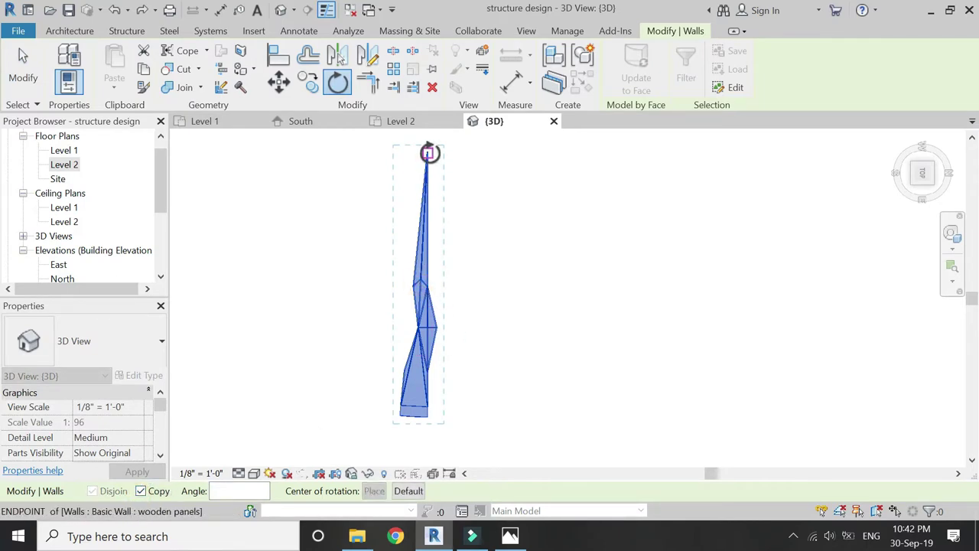
{"action": "left_click", "coordinate": [413, 419]}
{"action": "left_click", "coordinate": [430, 415]}
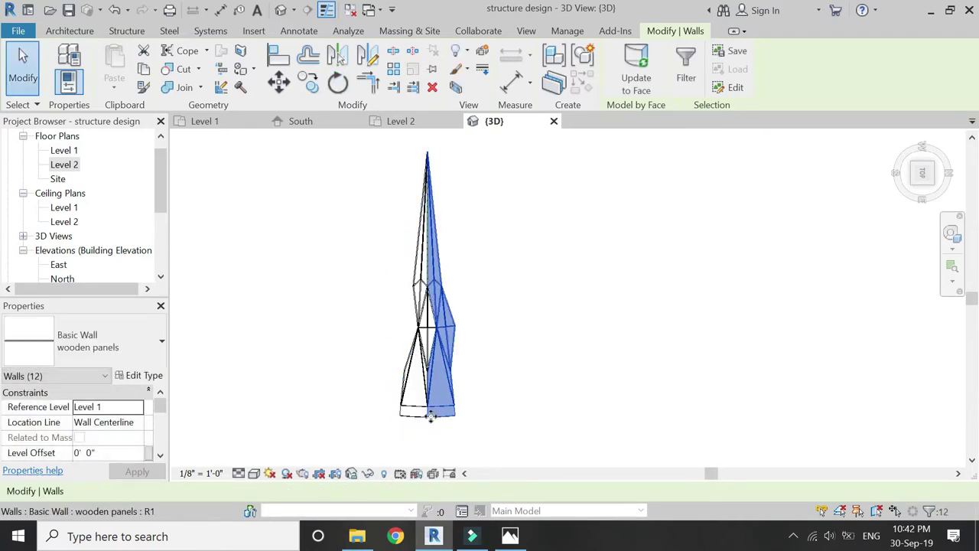
{"action": "key", "text": "Escape"}
Select all 24 tower walls and start Rotate with the centre at the tower's top.
{"action": "scroll", "coordinate": [395, 448], "scroll_direction": "down", "scroll_amount": 2}
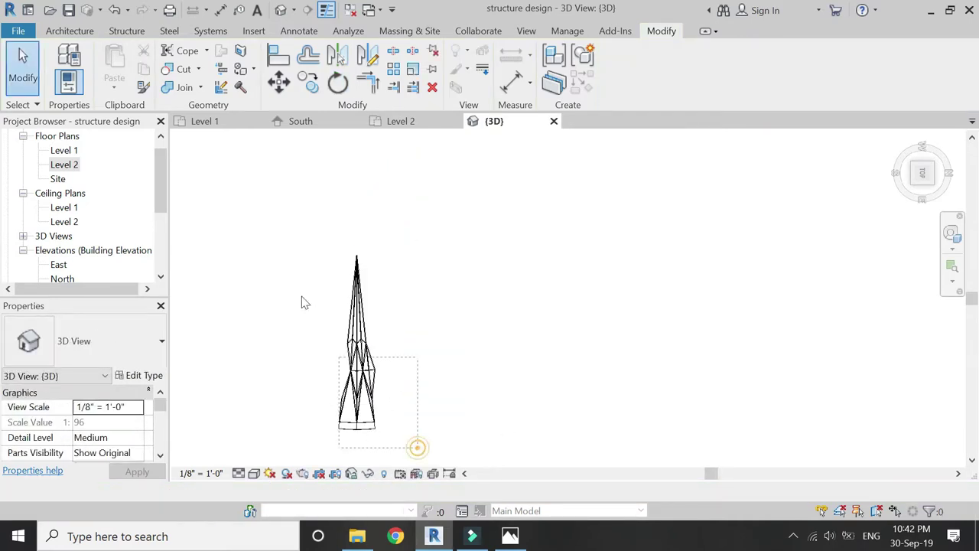
{"action": "left_click_drag", "start_coordinate": [267, 239], "coordinate": [269, 236]}
{"action": "left_click", "coordinate": [342, 85]}
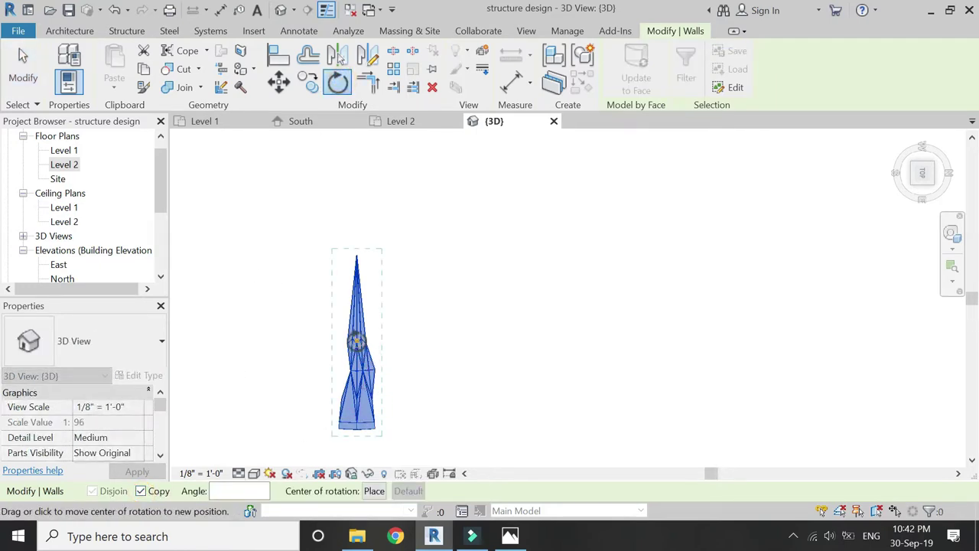
{"action": "left_click_drag", "start_coordinate": [357, 341], "coordinate": [360, 249]}
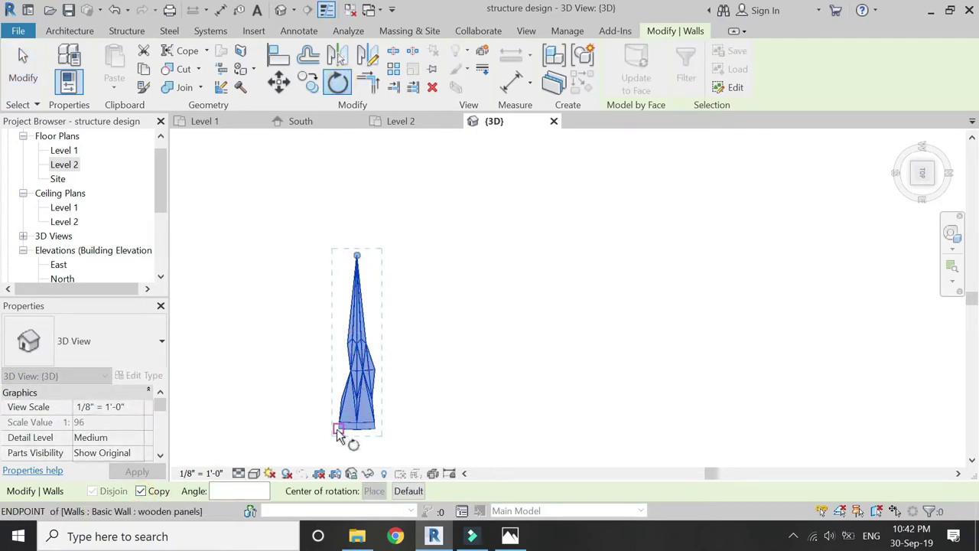
Rotate-copy the walls of both towers about the shared apex against the neighbouring edge.
{"action": "left_click", "coordinate": [375, 429]}
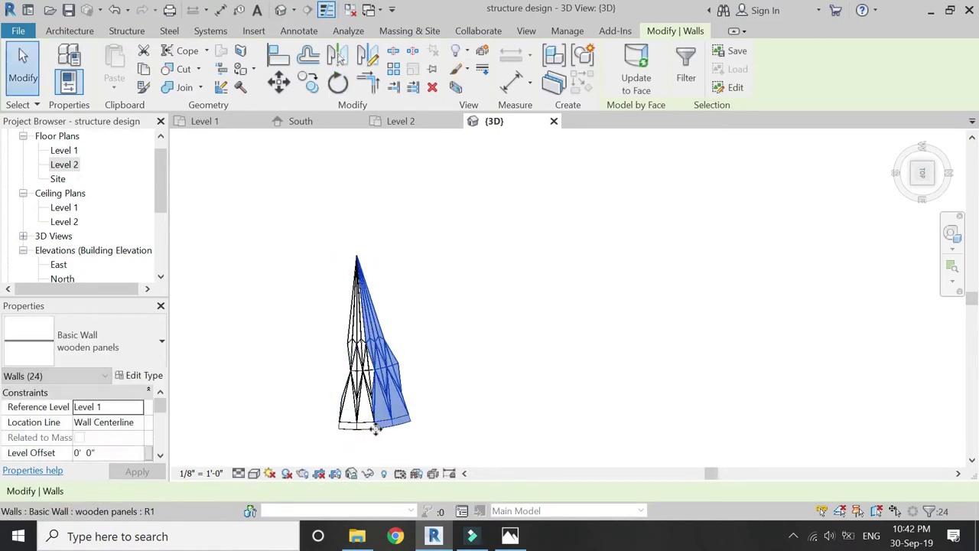
{"action": "key", "text": "Escape"}
{"action": "left_click_drag", "start_coordinate": [433, 436], "coordinate": [325, 191]}
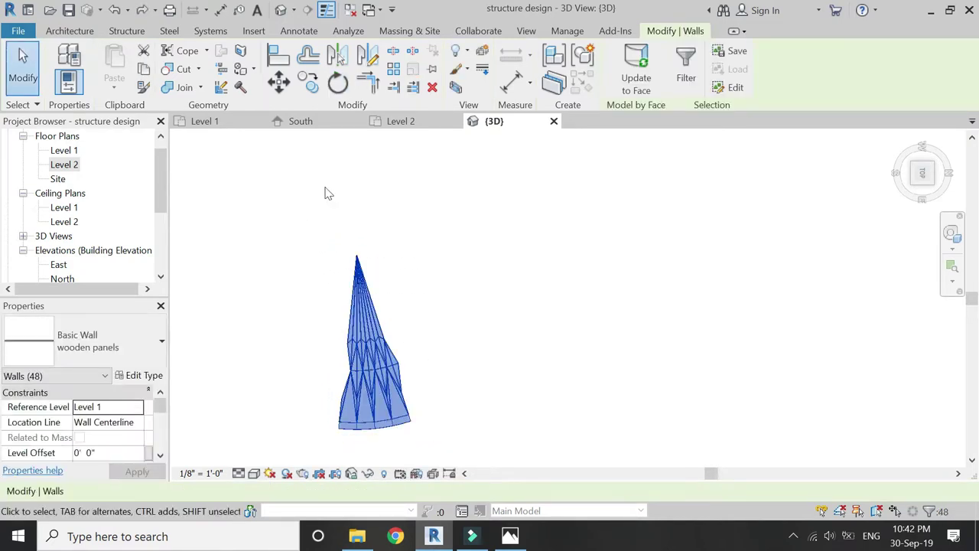
{"action": "key", "text": "r"}
{"action": "key", "text": "o"}
{"action": "left_click", "coordinate": [150, 493]}
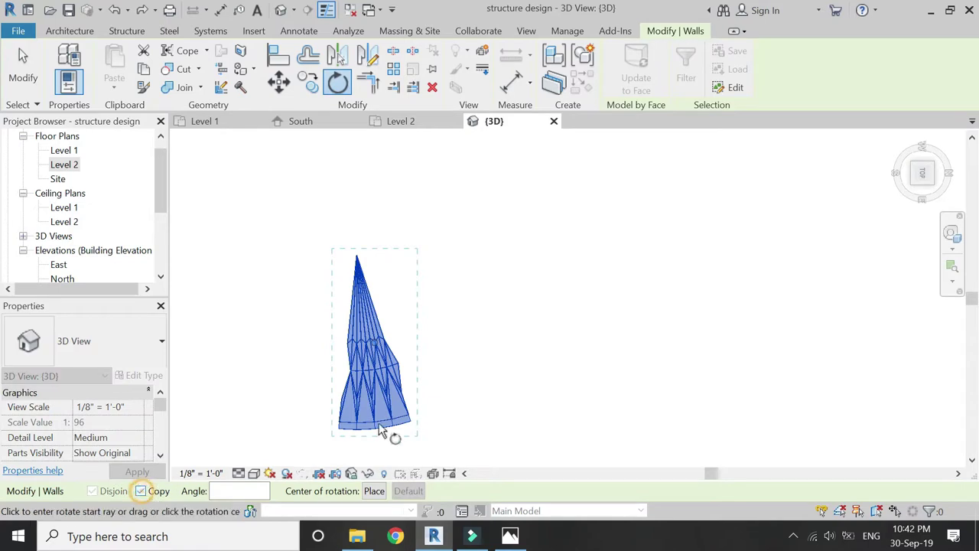
{"action": "left_click_drag", "start_coordinate": [388, 357], "coordinate": [358, 256]}
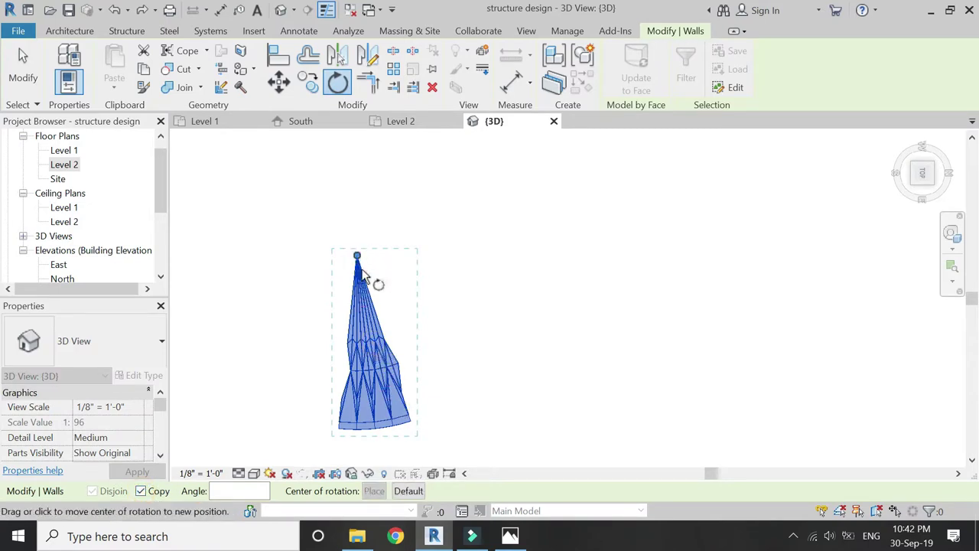
{"action": "left_click", "coordinate": [411, 420]}
{"action": "left_click", "coordinate": [465, 431]}
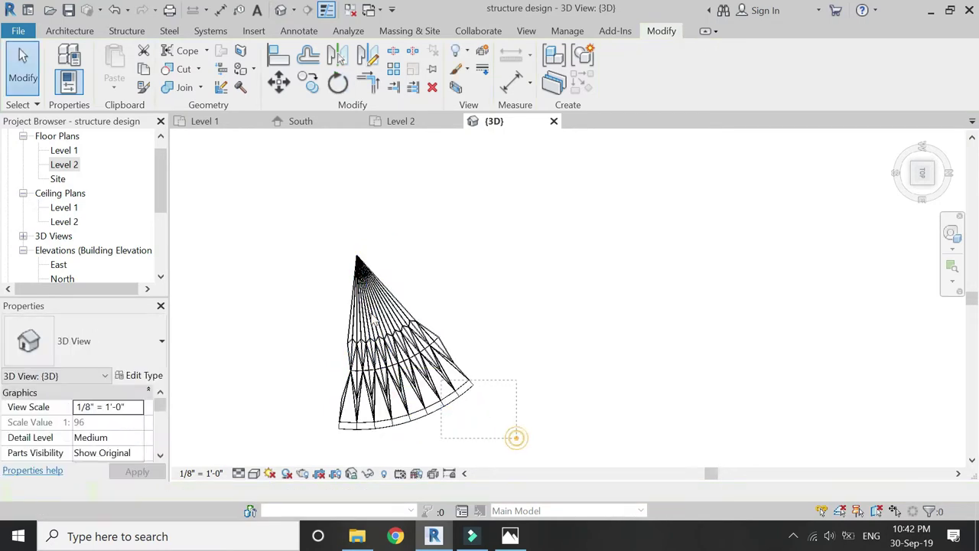
Rotate-copy the 96-wall fan about its apex against the fan's edge.
{"action": "left_click_drag", "start_coordinate": [290, 229], "coordinate": [289, 231]}
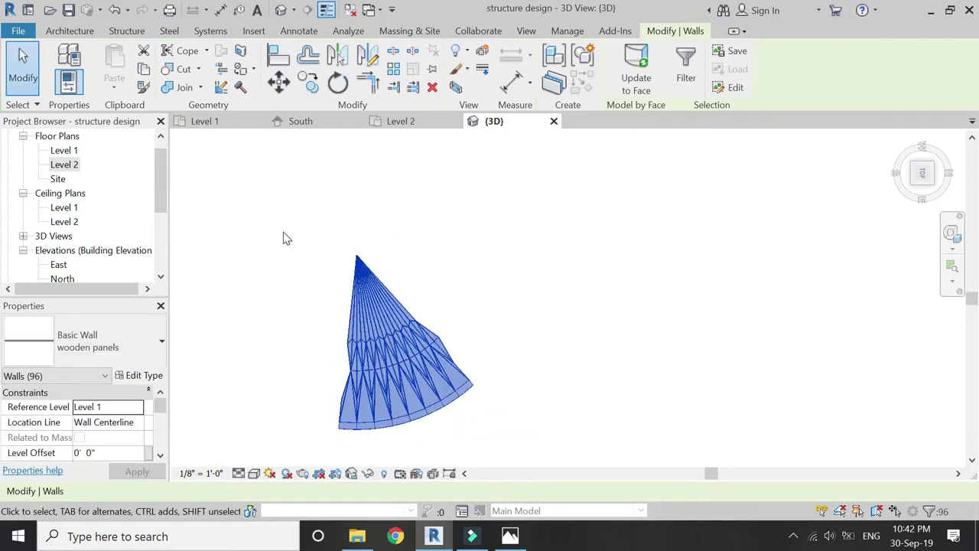
{"action": "left_click", "coordinate": [337, 83]}
{"action": "left_click_drag", "start_coordinate": [405, 344], "coordinate": [357, 255]}
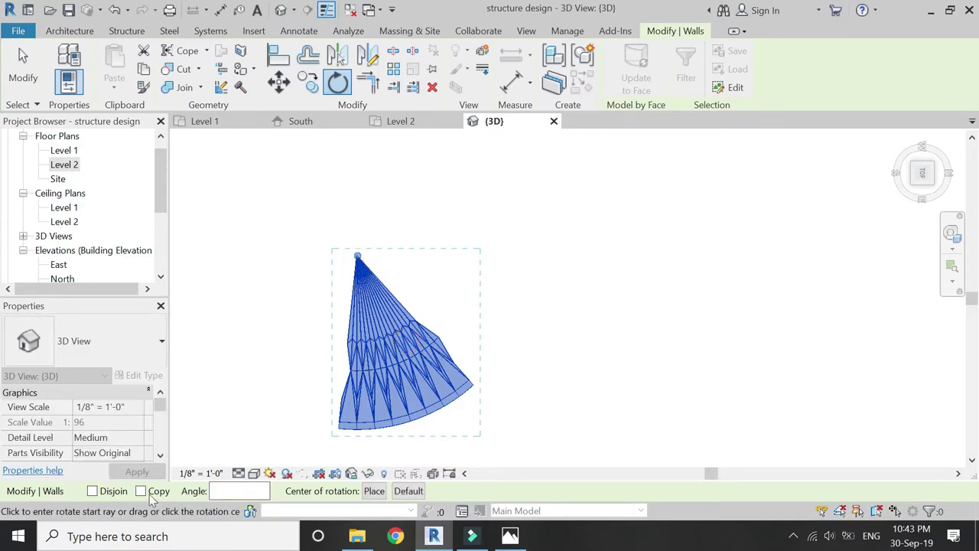
{"action": "left_click", "coordinate": [338, 428]}
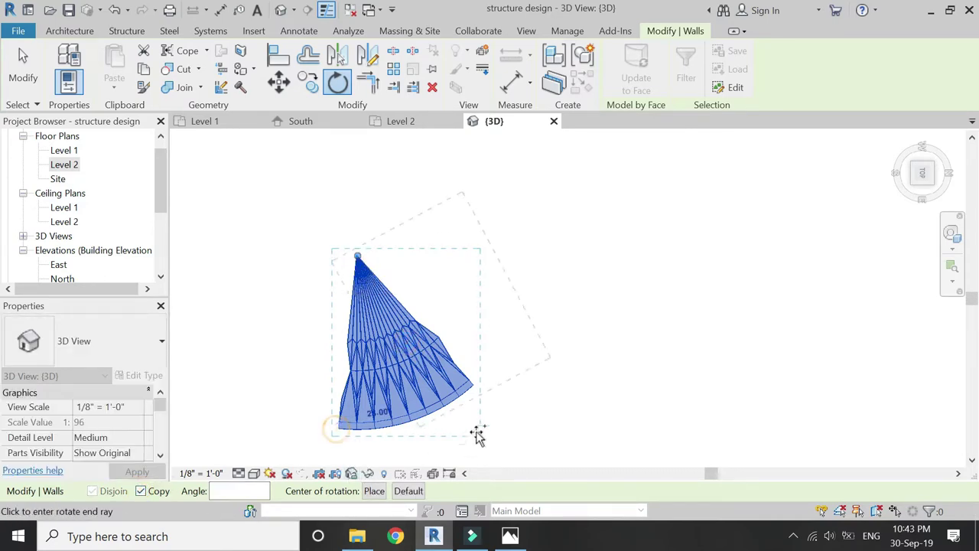
{"action": "left_click", "coordinate": [473, 384]}
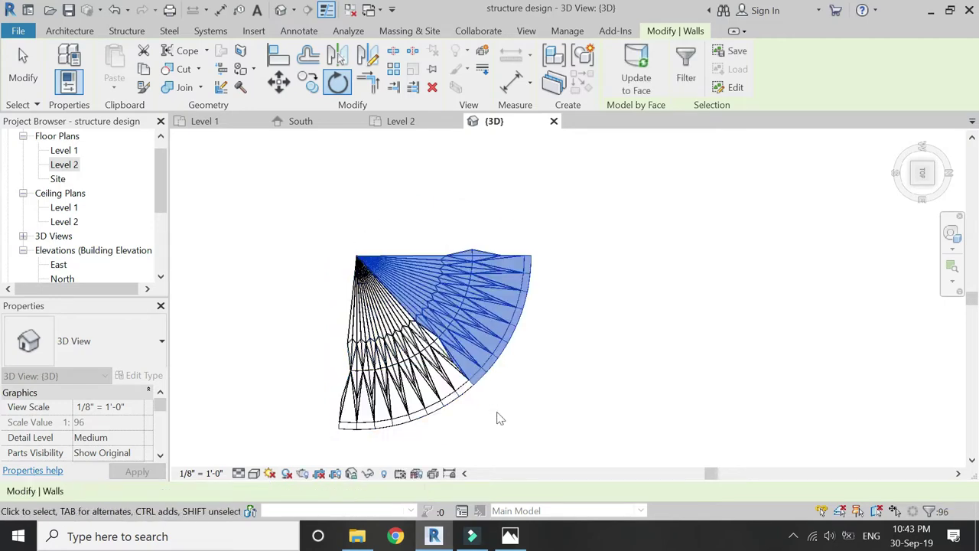
{"action": "left_click", "coordinate": [497, 411]}
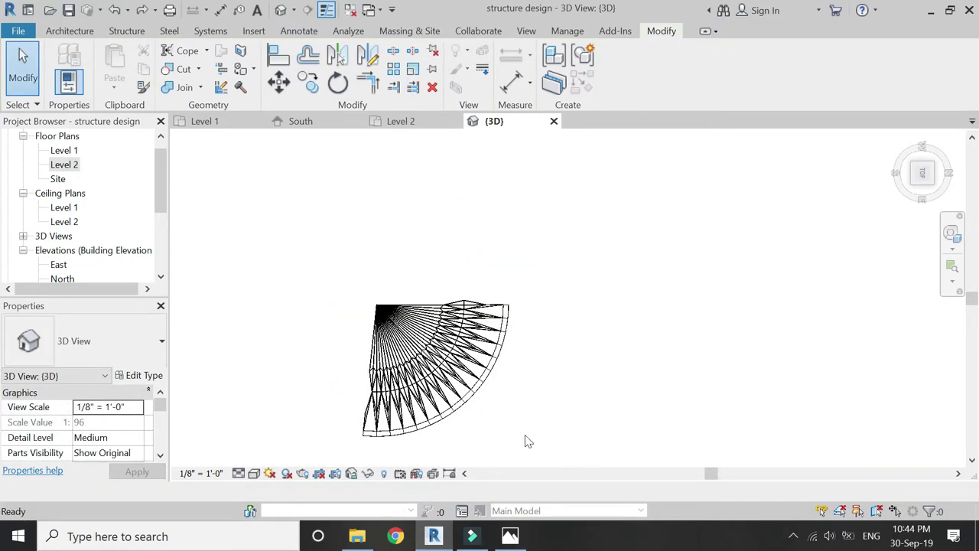
Select all 192 fan walls and start Rotate with Copy, centred on the apex.
{"action": "left_click_drag", "start_coordinate": [539, 450], "coordinate": [313, 258]}
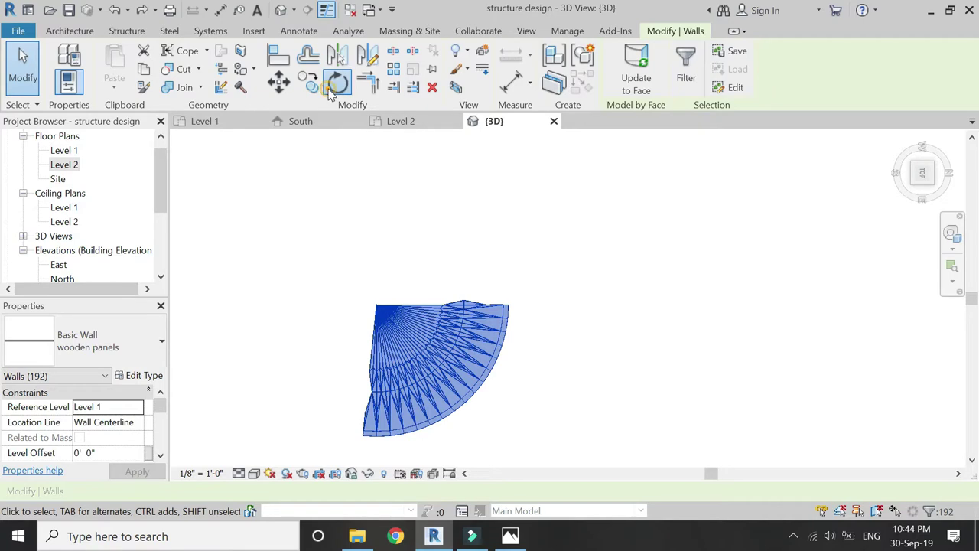
{"action": "left_click", "coordinate": [333, 86]}
{"action": "left_click", "coordinate": [145, 492]}
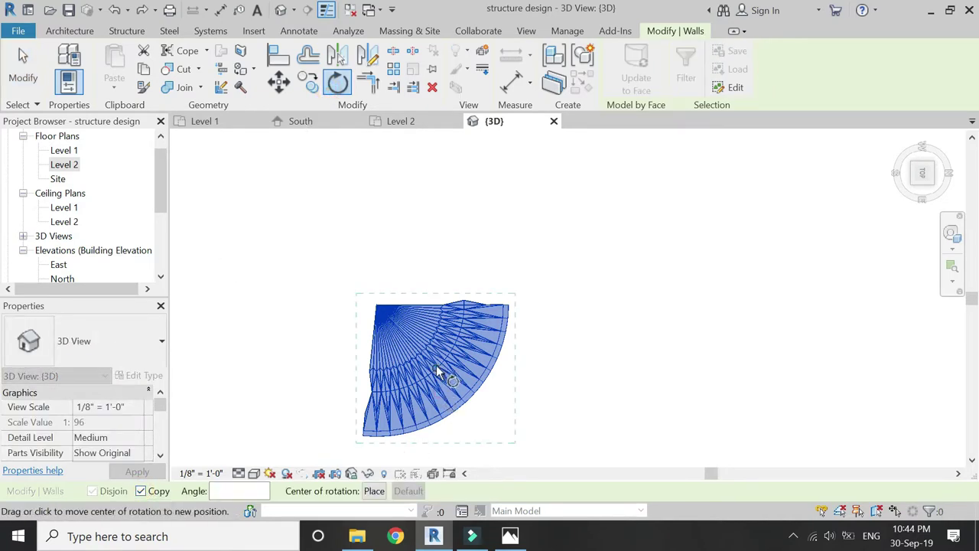
{"action": "left_click_drag", "start_coordinate": [437, 371], "coordinate": [377, 305]}
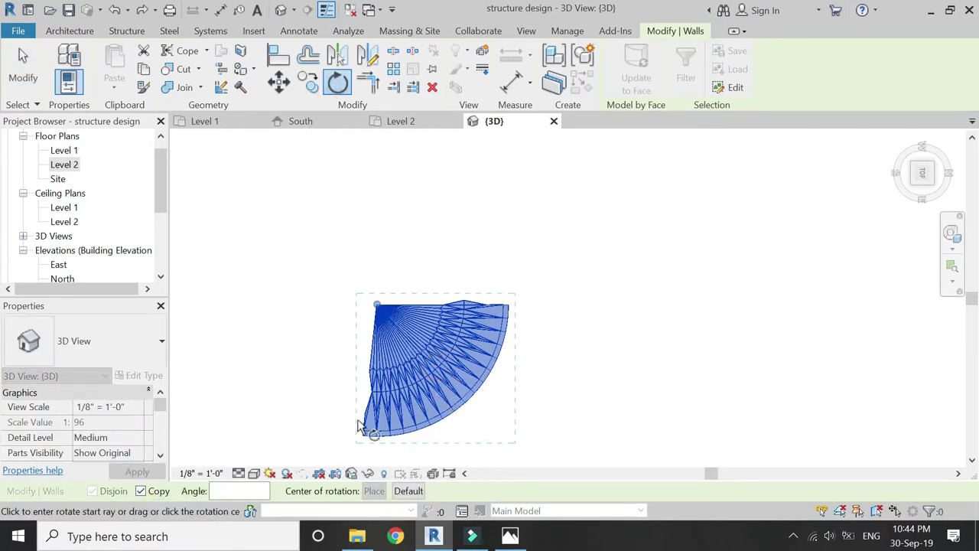
Copy the 192-wall fan a quarter turn, then rotate-copy the half circle to nearly close the ring.
{"action": "left_click", "coordinate": [364, 437]}
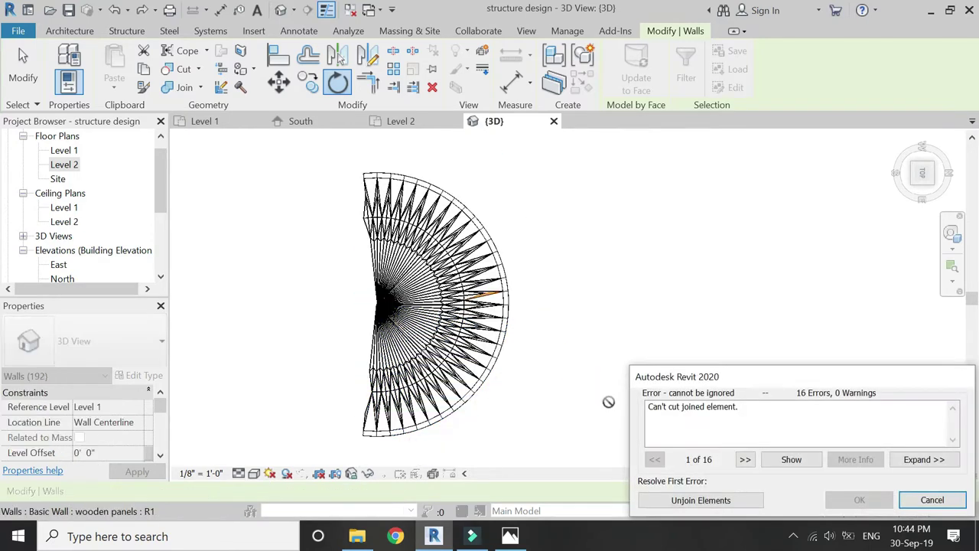
{"action": "left_click", "coordinate": [683, 501]}
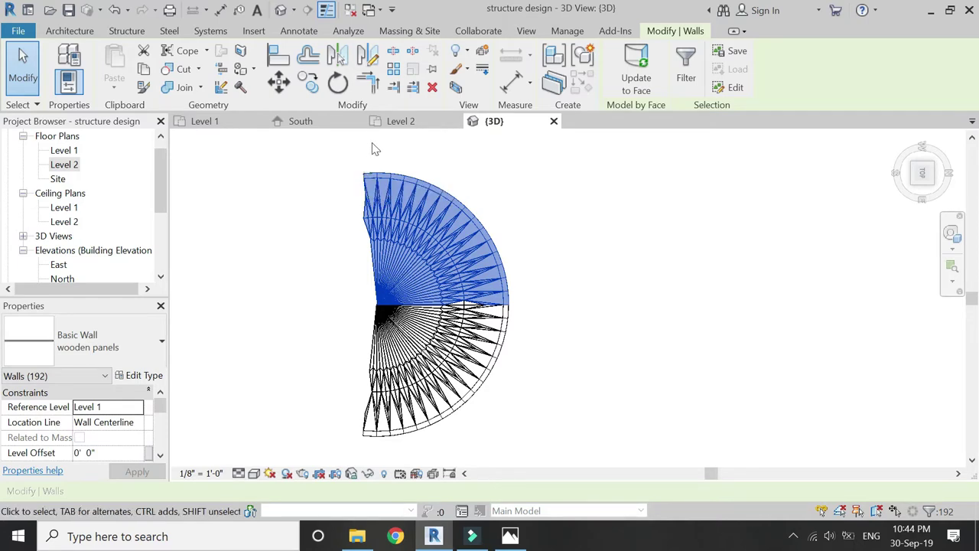
{"action": "left_click", "coordinate": [337, 82]}
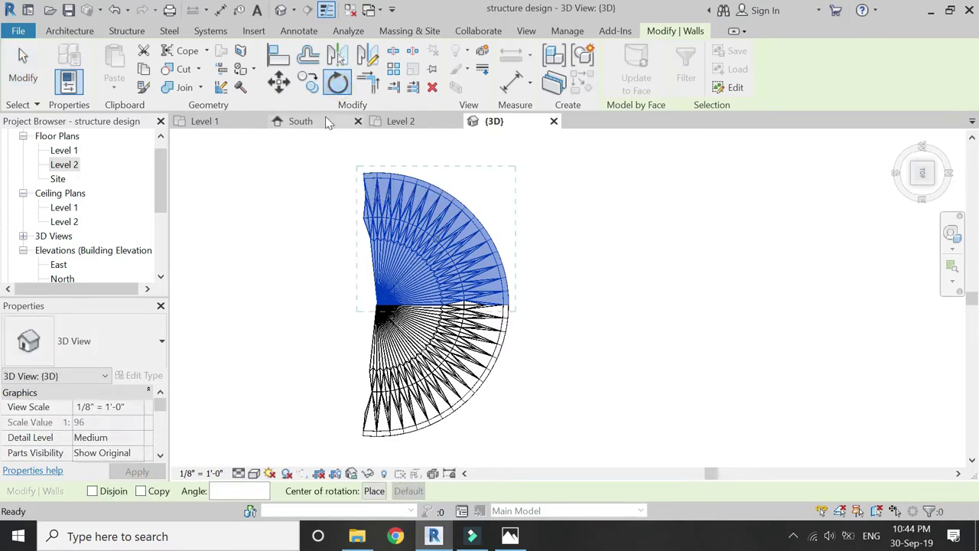
{"action": "left_click", "coordinate": [141, 490]}
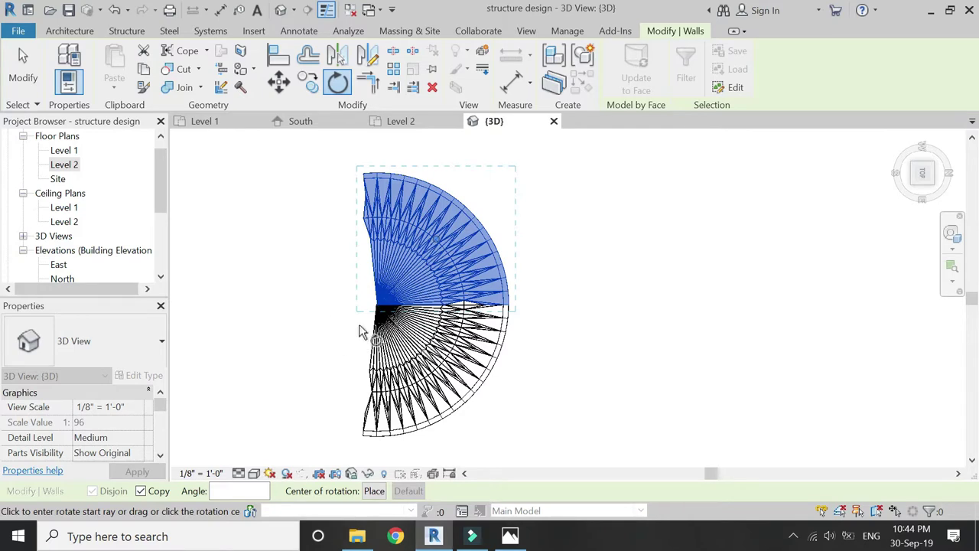
{"action": "left_click", "coordinate": [375, 338]}
{"action": "left_click", "coordinate": [375, 302]}
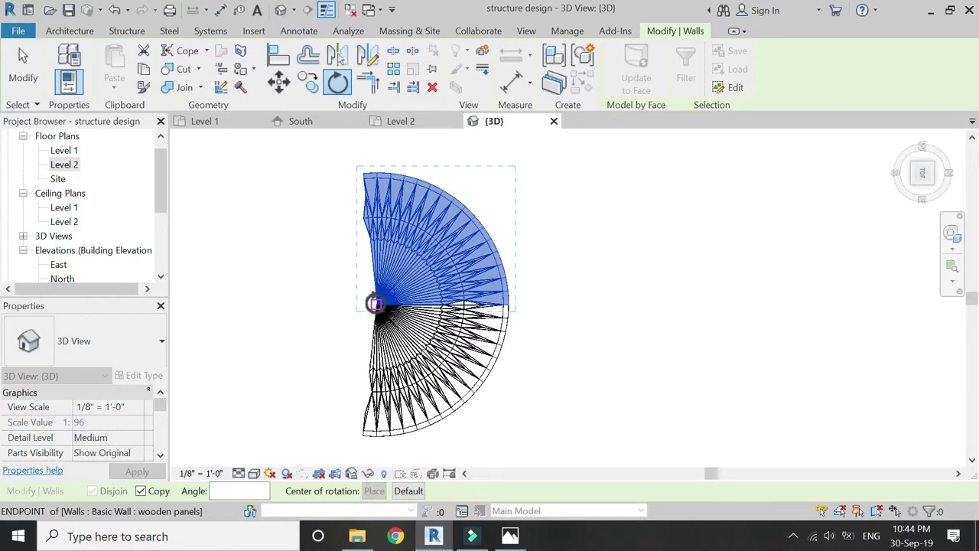
{"action": "left_click", "coordinate": [510, 307]}
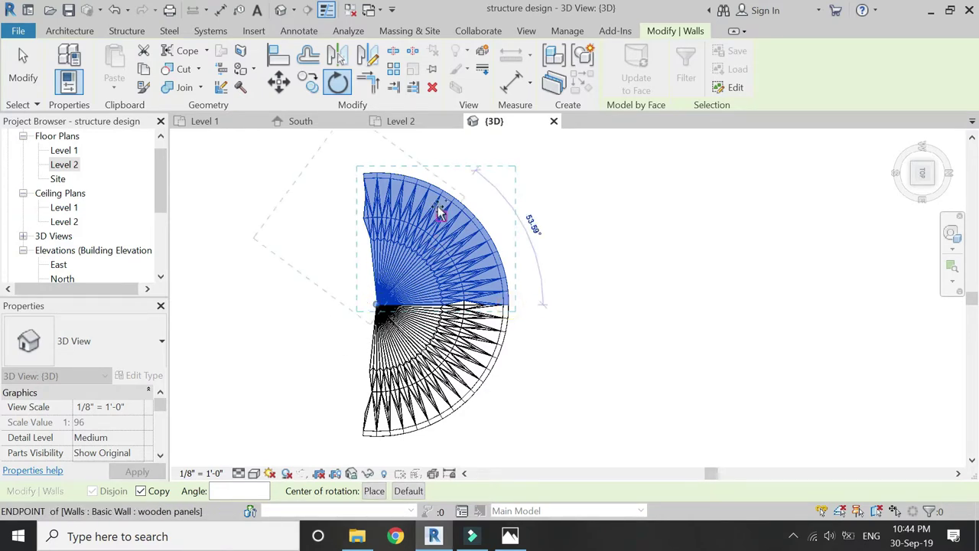
{"action": "left_click", "coordinate": [361, 170]}
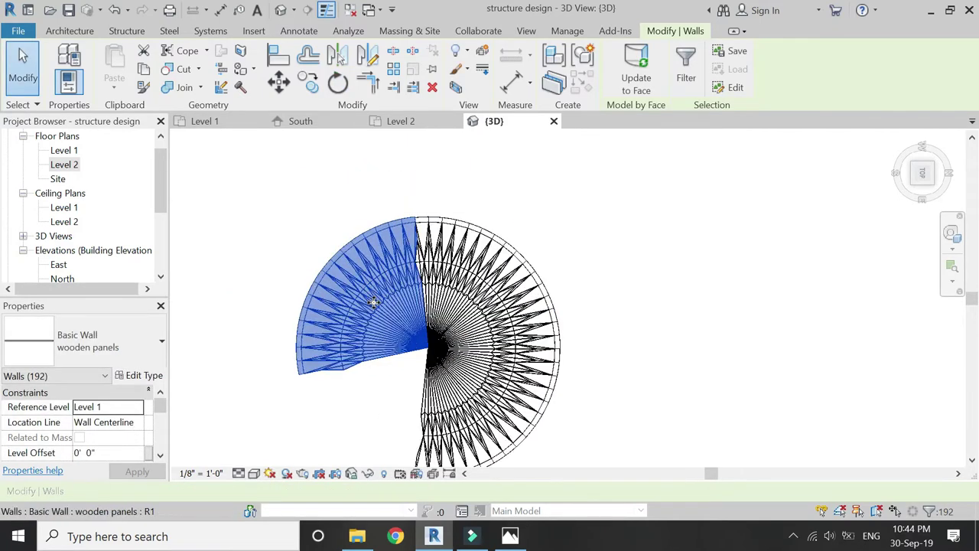
{"action": "scroll", "coordinate": [354, 320], "scroll_direction": "up", "scroll_amount": 2}
{"action": "left_click", "coordinate": [380, 365]}
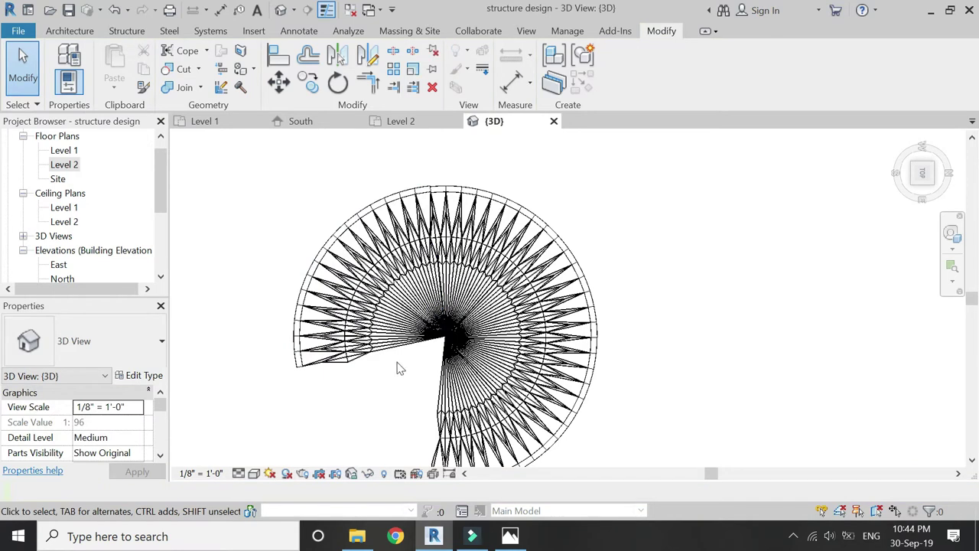
Window-select the walls on the left side of the open wedge.
{"action": "scroll", "coordinate": [433, 208], "scroll_direction": "up", "scroll_amount": 2}
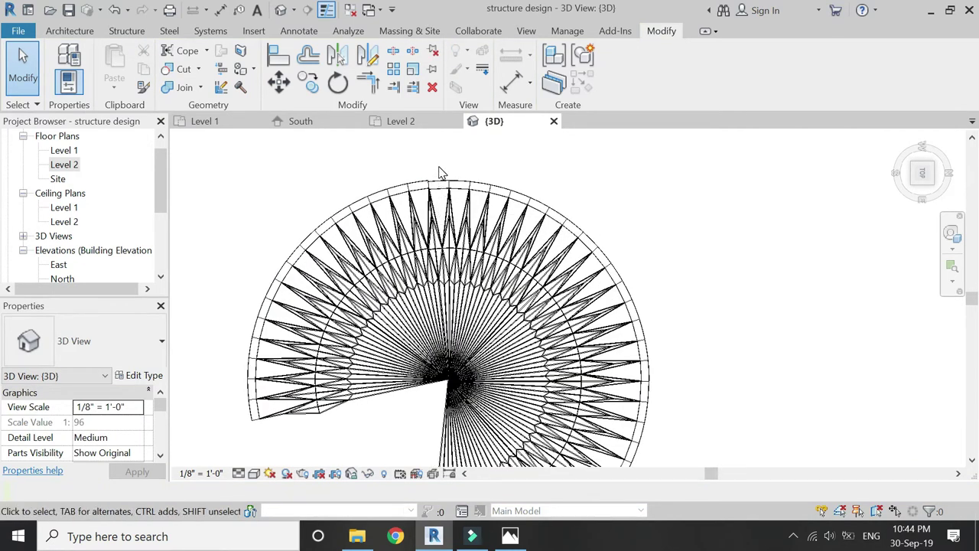
{"action": "scroll", "coordinate": [440, 172], "scroll_direction": "down", "scroll_amount": 1}
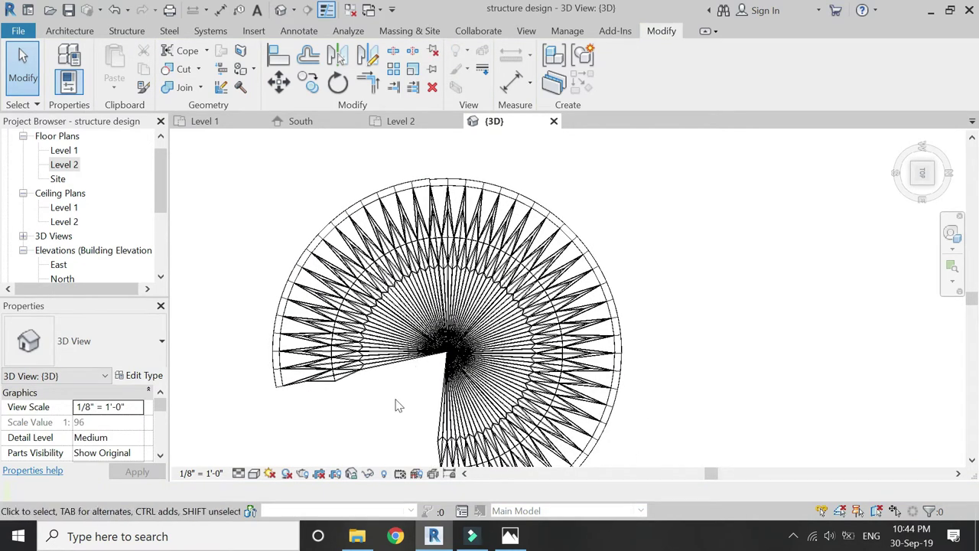
{"action": "scroll", "coordinate": [380, 303], "scroll_direction": "down", "scroll_amount": 1}
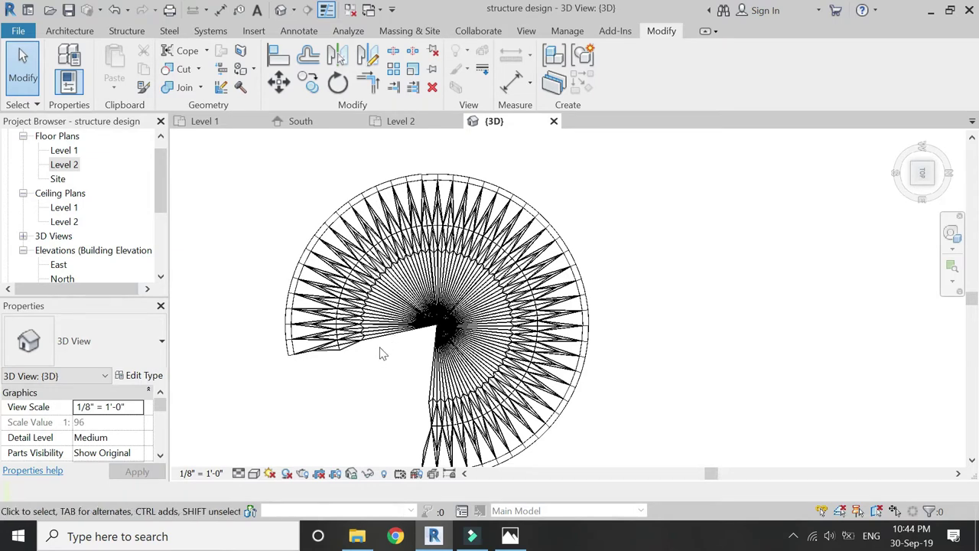
{"action": "scroll", "coordinate": [382, 353], "scroll_direction": "up", "scroll_amount": 2}
{"action": "left_click_drag", "start_coordinate": [360, 413], "coordinate": [218, 329]}
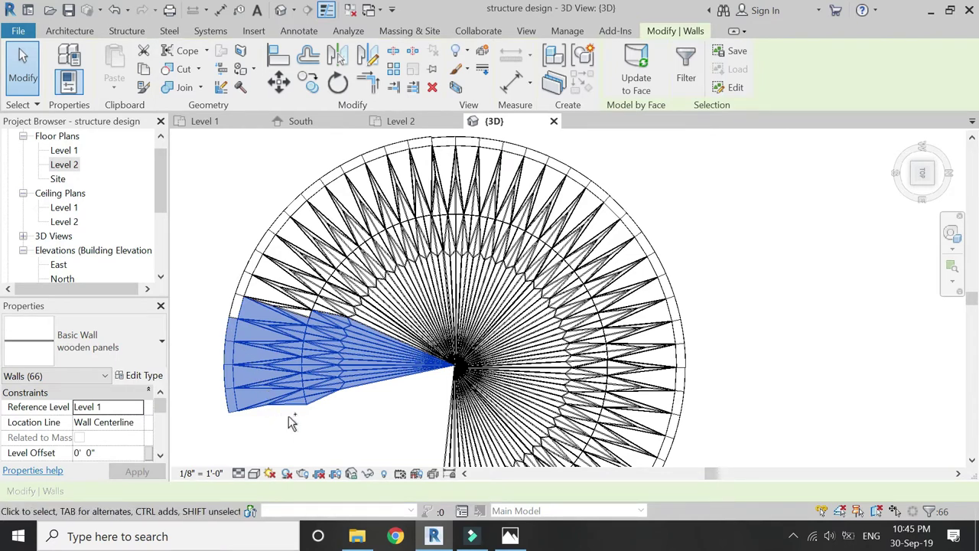
{"action": "left_click_drag", "start_coordinate": [287, 413], "coordinate": [196, 299]}
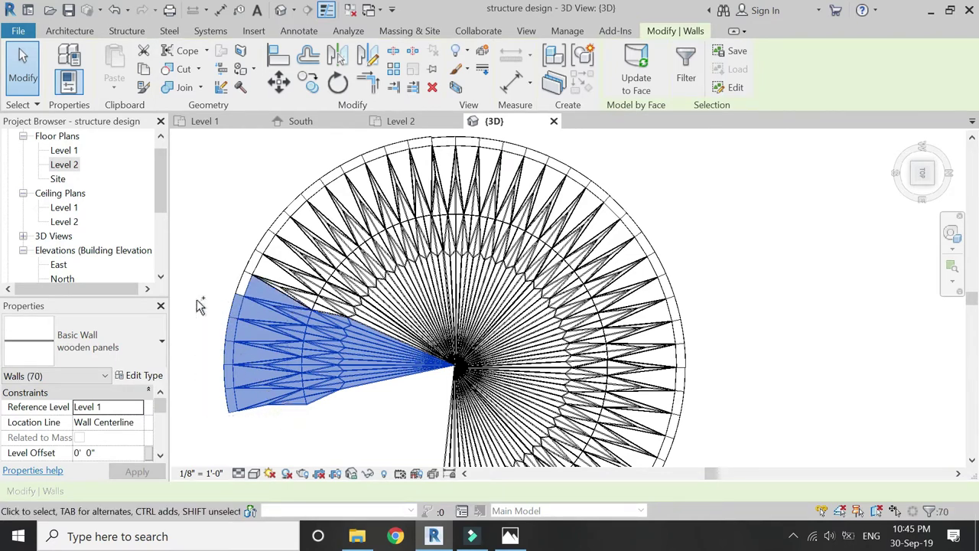
{"action": "left_click_drag", "start_coordinate": [266, 418], "coordinate": [229, 301], "text": "ctrl"}
{"action": "scroll", "coordinate": [306, 275], "scroll_direction": "down", "scroll_amount": 1}
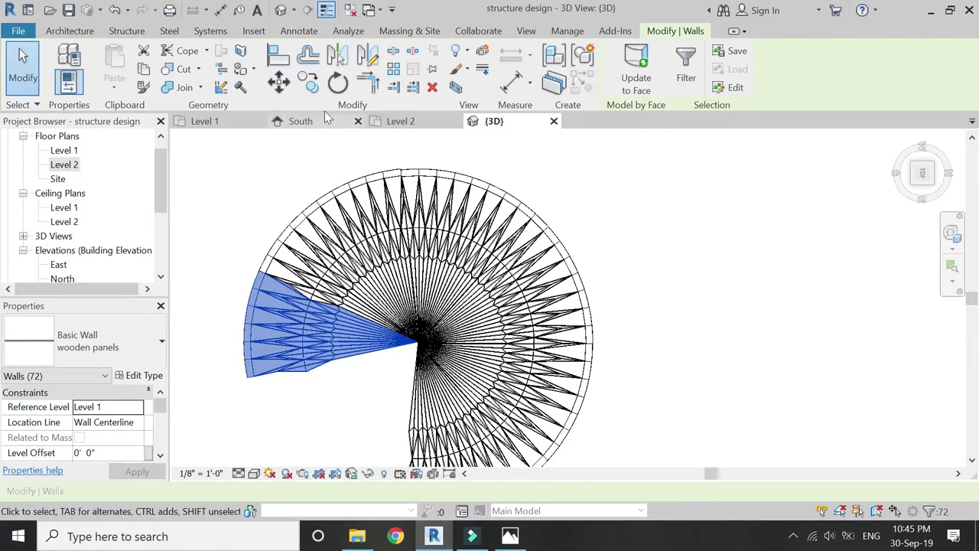
Rotate-copy the selected wall wedge about 36° around the canopy centre.
{"action": "left_click", "coordinate": [338, 85]}
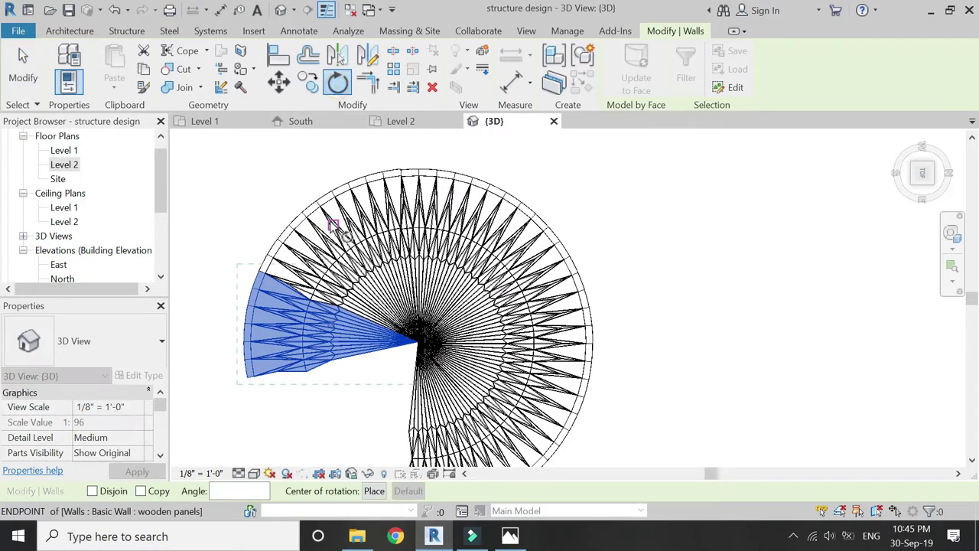
{"action": "left_click", "coordinate": [140, 491]}
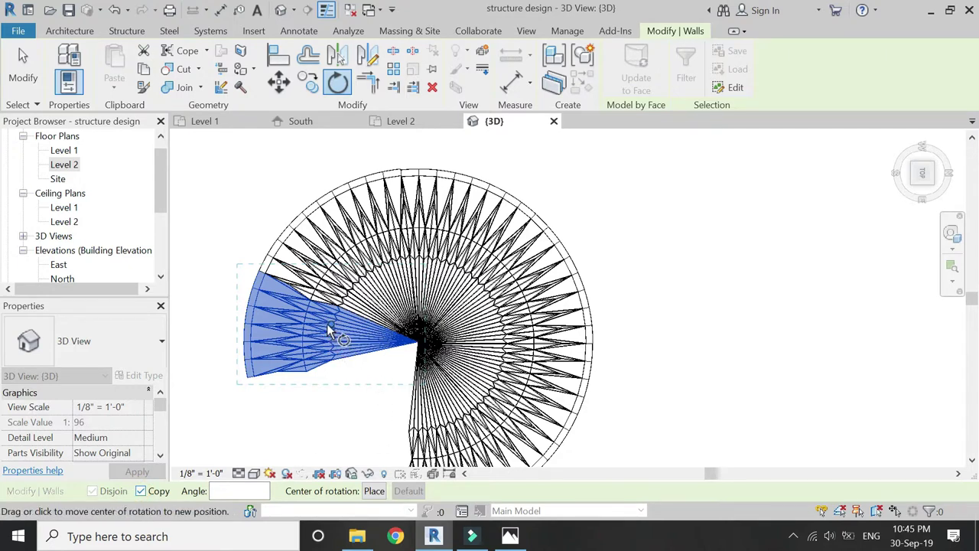
{"action": "left_click_drag", "start_coordinate": [330, 330], "coordinate": [419, 342]}
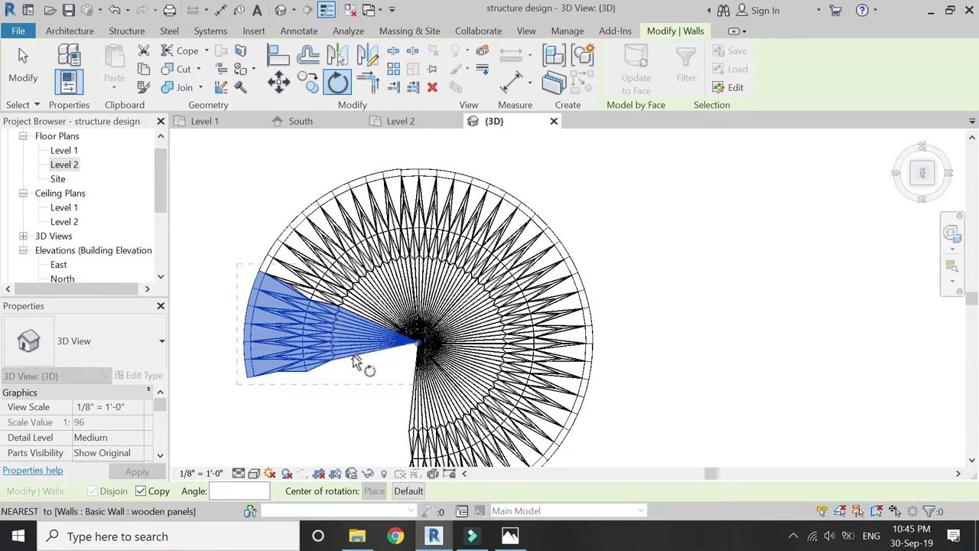
{"action": "left_click", "coordinate": [260, 271]}
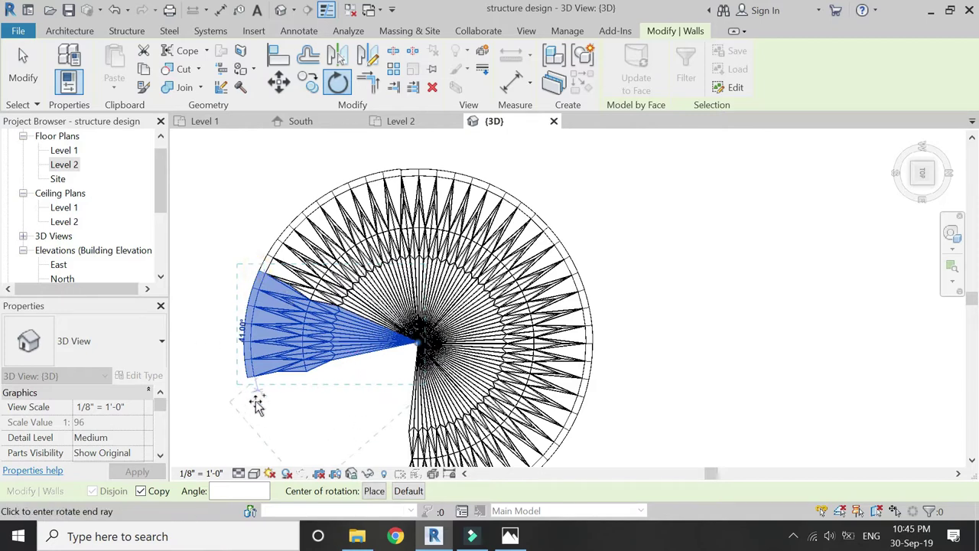
{"action": "left_click", "coordinate": [246, 378]}
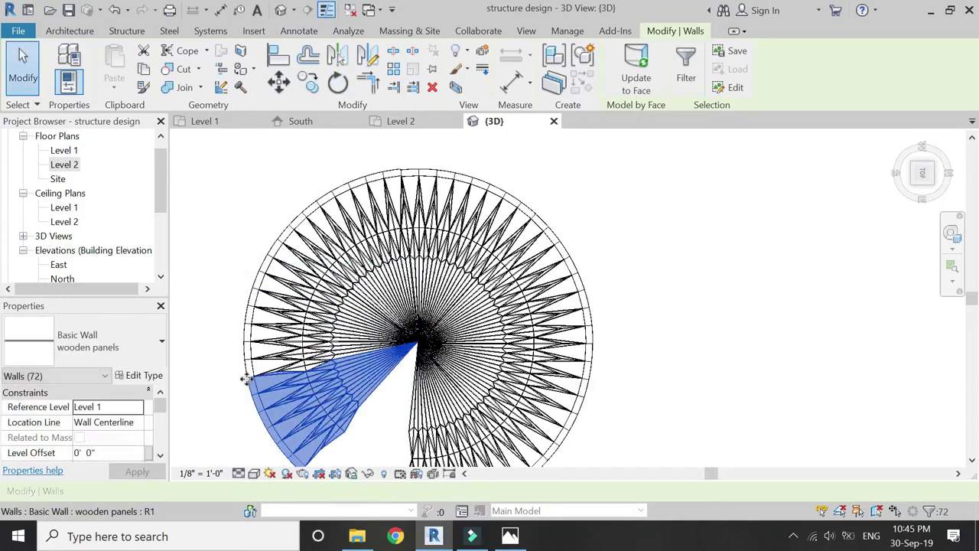
{"action": "scroll", "coordinate": [322, 382], "scroll_direction": "down", "scroll_amount": 2}
{"action": "scroll", "coordinate": [321, 382], "scroll_direction": "up", "scroll_amount": 2}
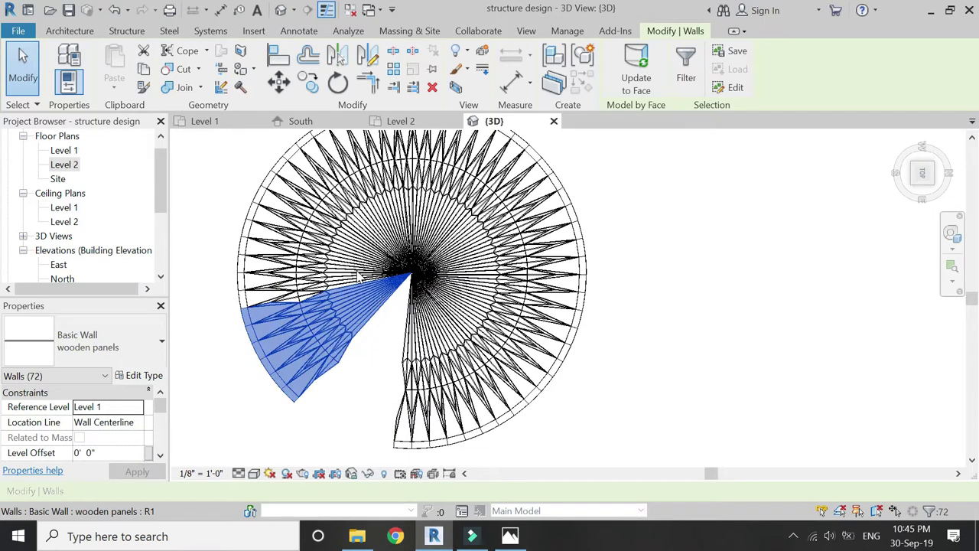
Rotate-copy the wedge once more about the circle's centre to close the ring.
{"action": "left_click", "coordinate": [337, 84]}
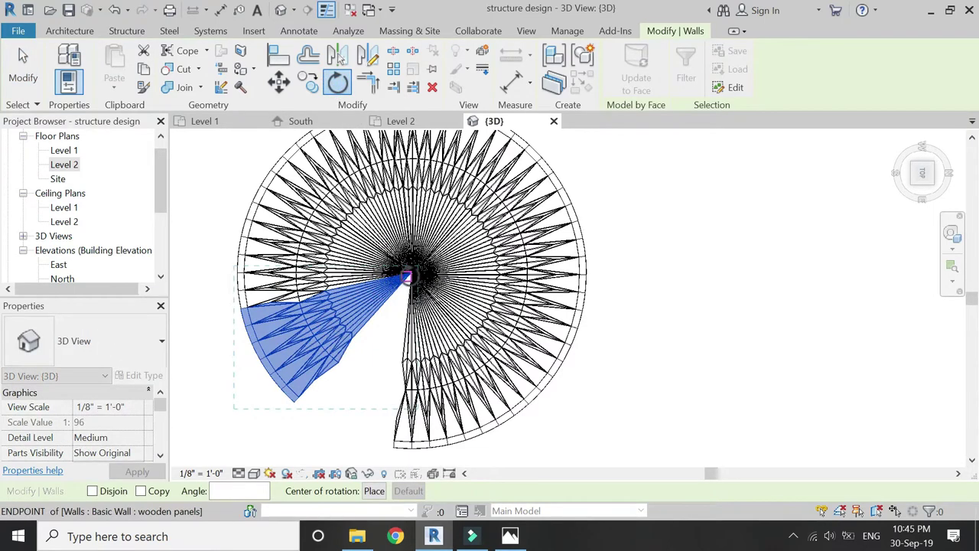
{"action": "left_click", "coordinate": [409, 271]}
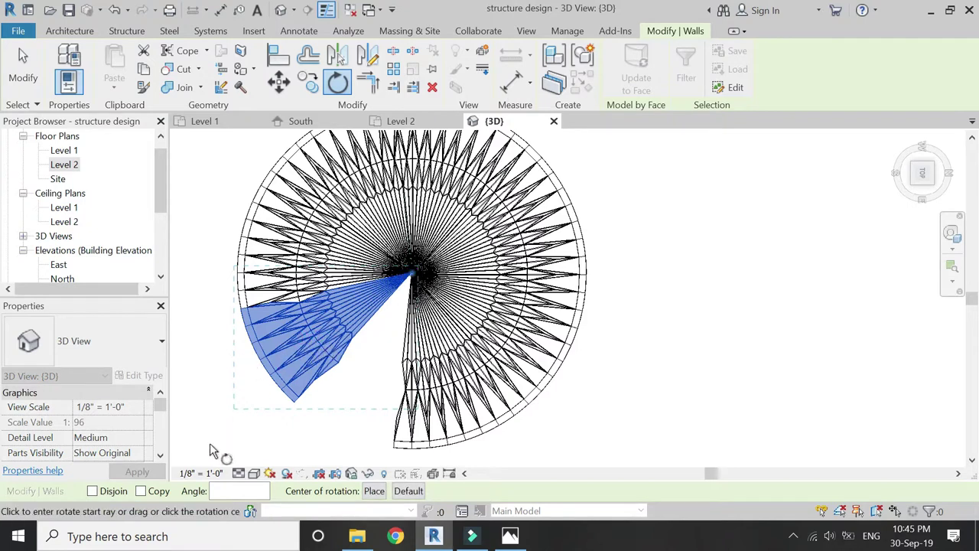
{"action": "left_click", "coordinate": [142, 490]}
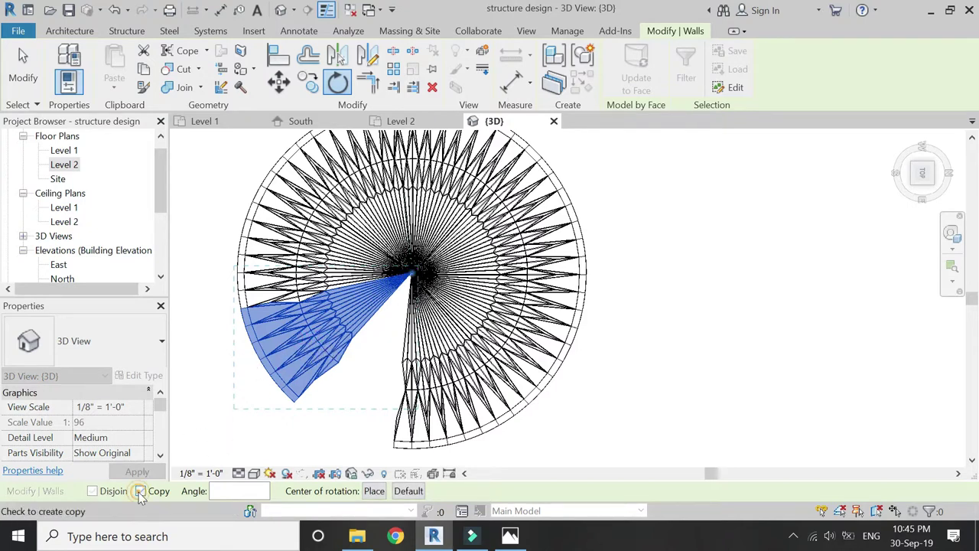
{"action": "left_click", "coordinate": [240, 314]}
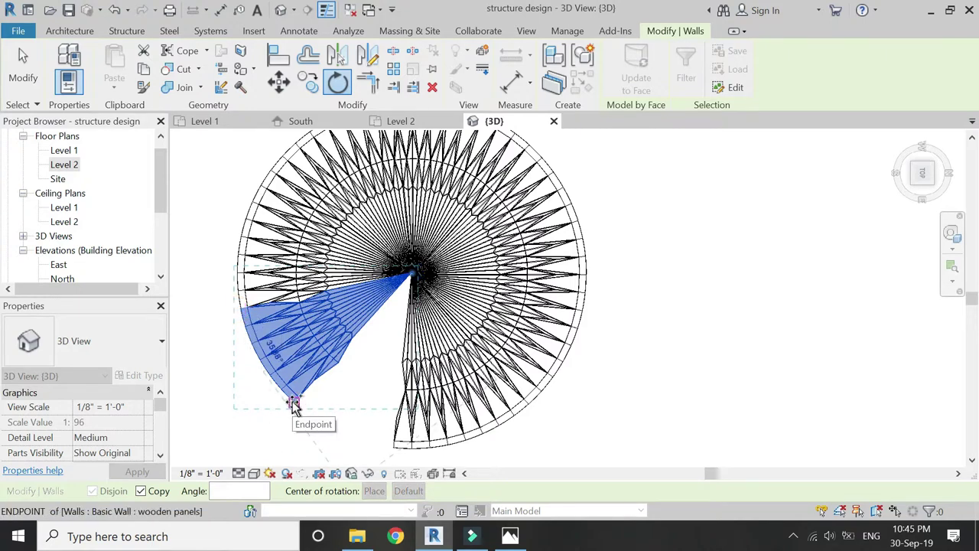
{"action": "left_click", "coordinate": [293, 403]}
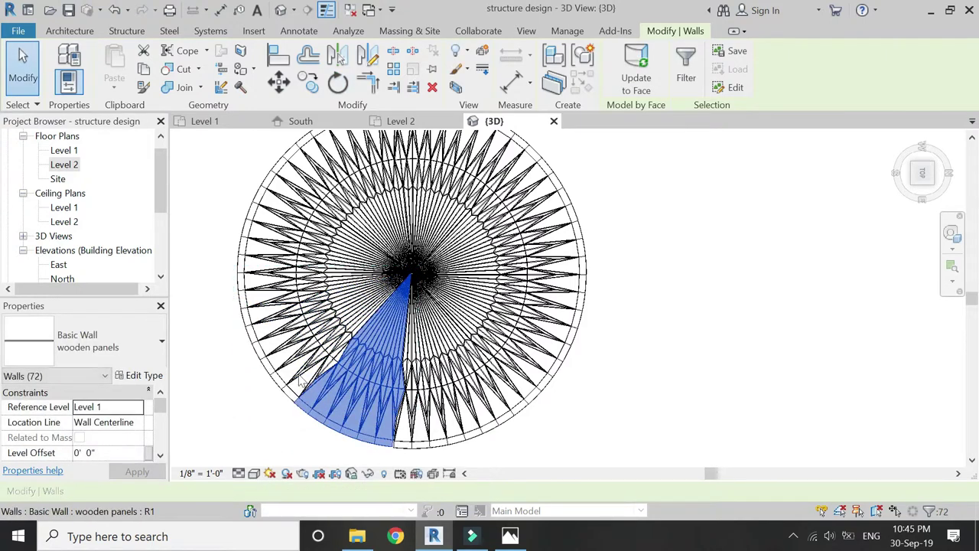
Deselect the 72 walls and tilt the view to an angled overhead look via ViewCube corner and orbit.
{"action": "key", "text": "Escape"}
{"action": "scroll", "coordinate": [334, 416], "scroll_direction": "down", "scroll_amount": 2}
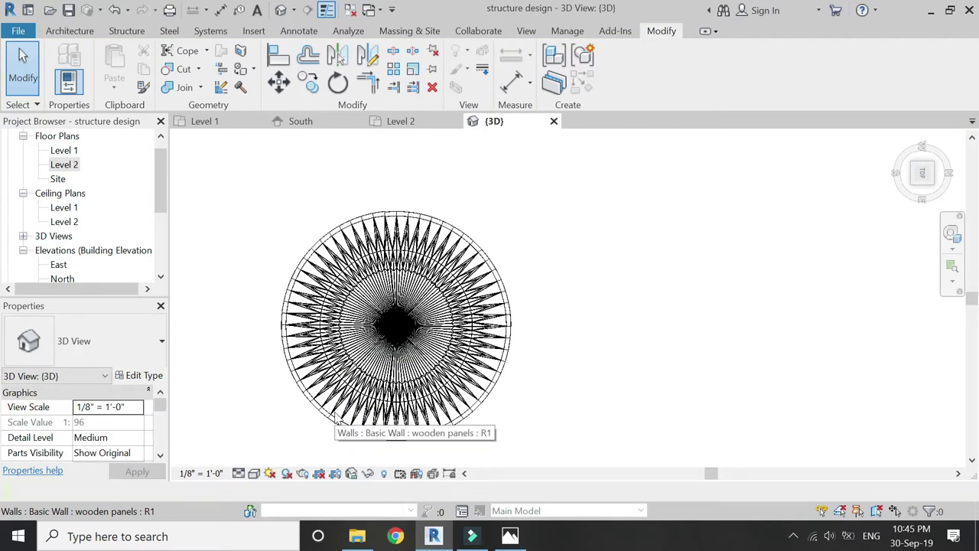
{"action": "scroll", "coordinate": [334, 417], "scroll_direction": "down", "scroll_amount": 1}
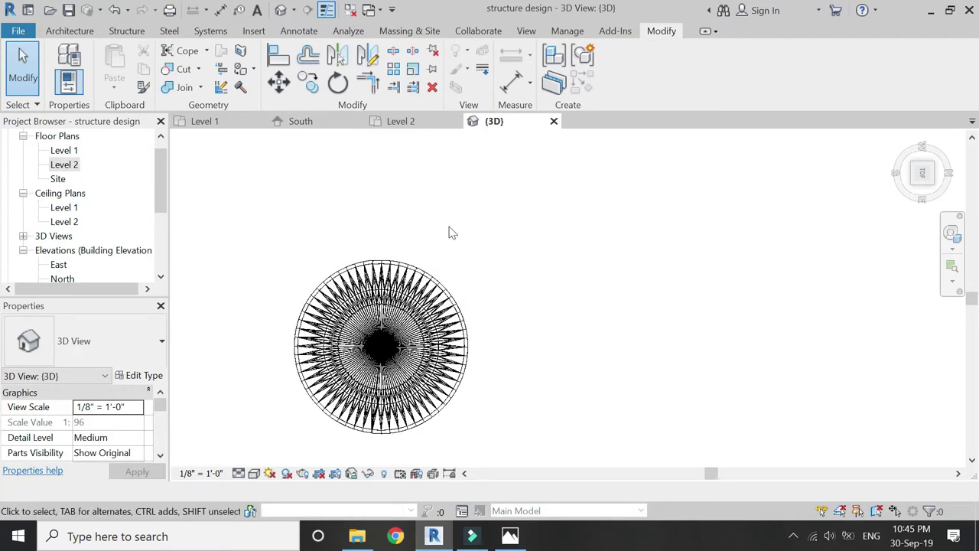
{"action": "left_click", "coordinate": [912, 162]}
{"action": "middle_click_drag", "start_coordinate": [394, 316], "coordinate": [566, 279]}
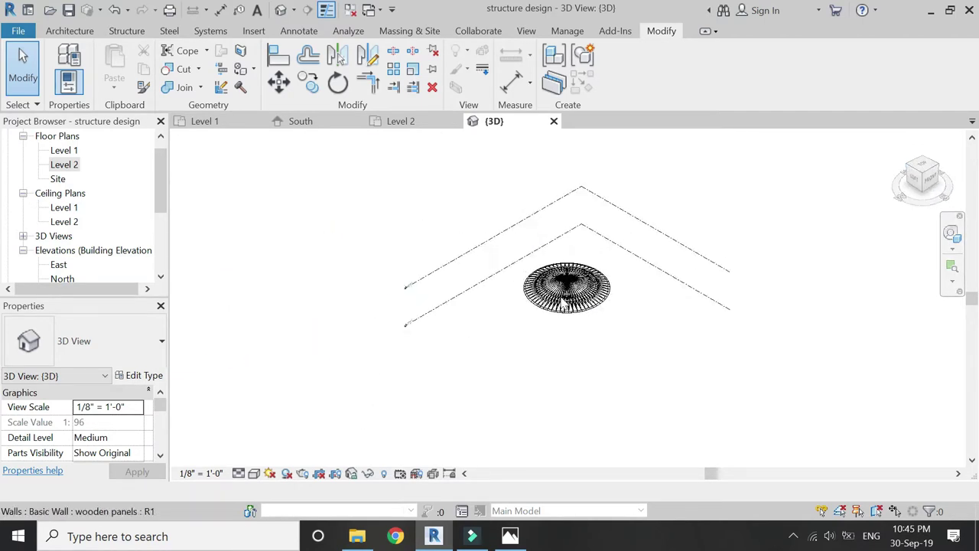
{"action": "scroll", "coordinate": [566, 279], "scroll_direction": "up", "scroll_amount": 4}
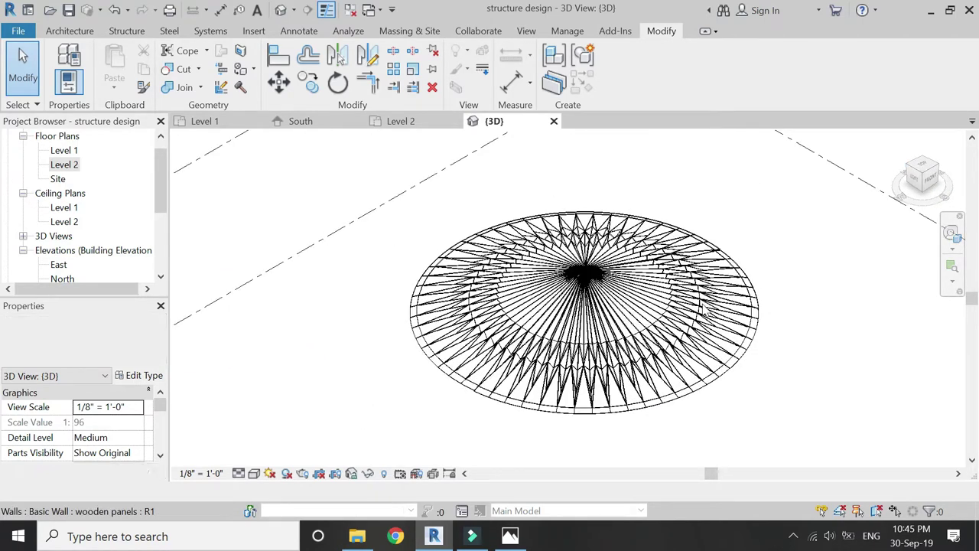
{"action": "left_click", "coordinate": [950, 234]}
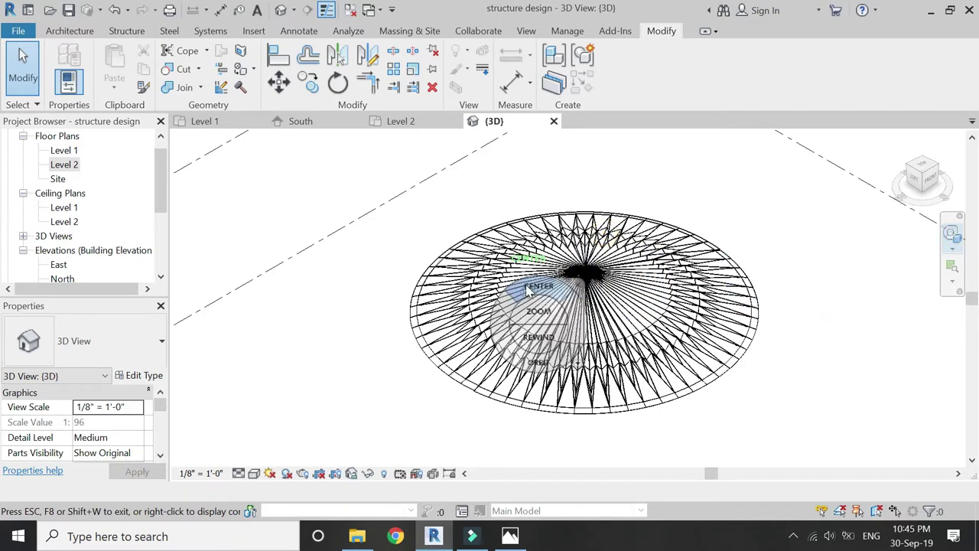
{"action": "scroll", "coordinate": [536, 298], "scroll_direction": "up", "scroll_amount": 3}
{"action": "scroll", "coordinate": [520, 337], "scroll_direction": "down", "scroll_amount": 3}
{"action": "left_click_drag", "start_coordinate": [511, 359], "coordinate": [397, 398]}
{"action": "key", "text": "Escape"}
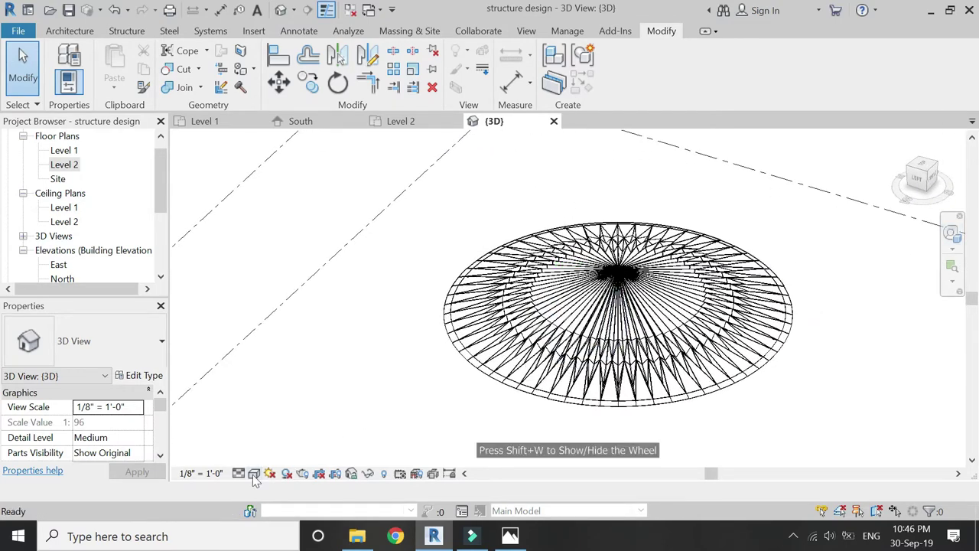
Switch to Realistic visual style, then open the Level 2 plan zoomed to fit the canopy.
{"action": "left_click", "coordinate": [254, 474]}
{"action": "left_click", "coordinate": [268, 442]}
{"action": "left_click", "coordinate": [404, 124]}
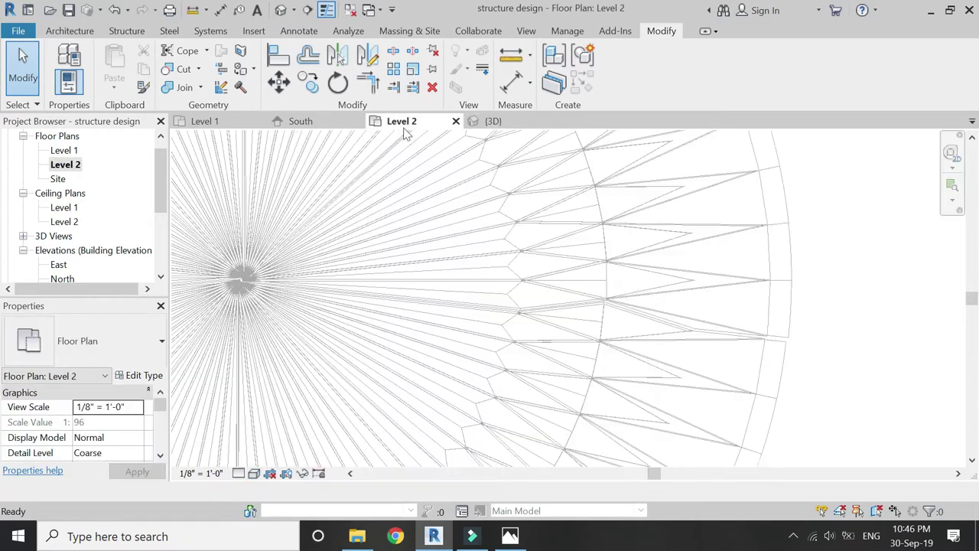
{"action": "key", "text": "z"}
{"action": "key", "text": "f"}
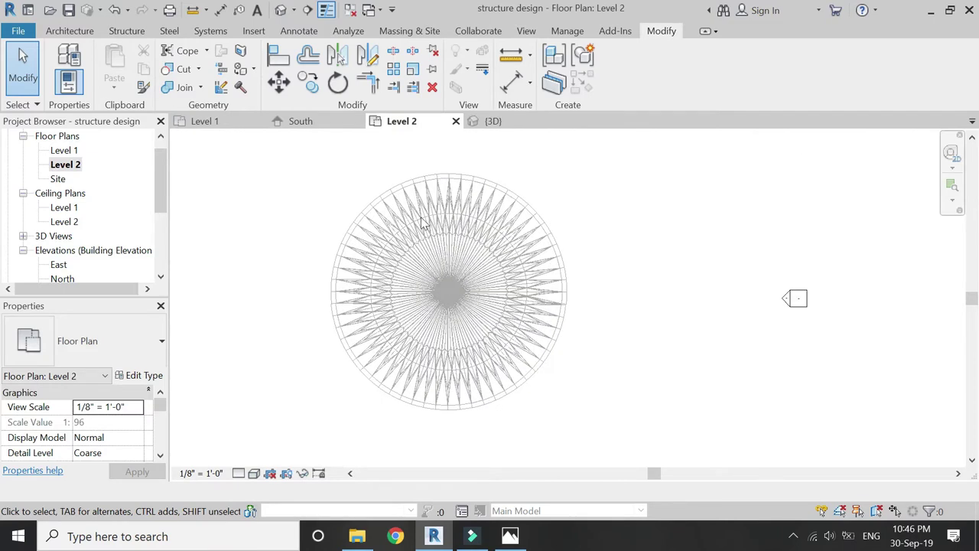
{"action": "scroll", "coordinate": [425, 223], "scroll_direction": "down", "scroll_amount": 2}
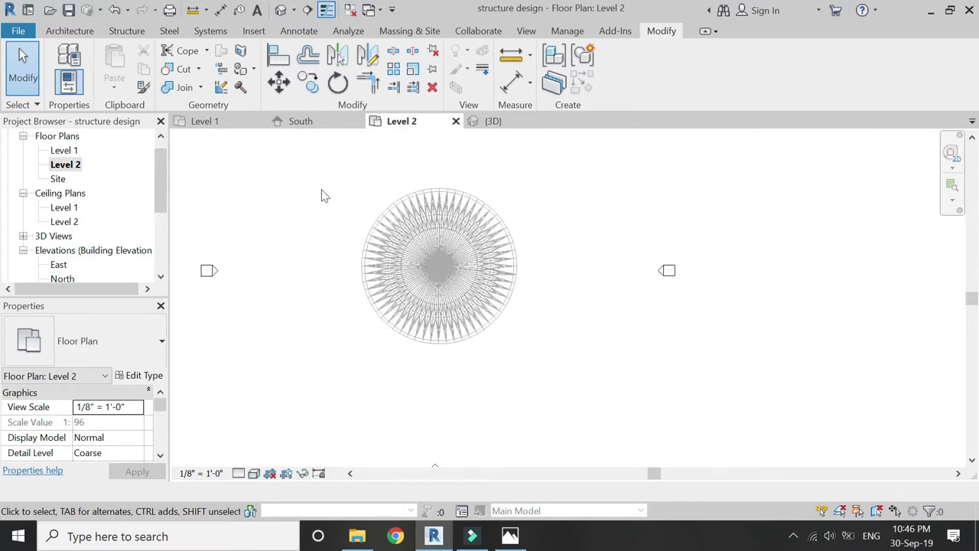
Place a camera with its eye below the canopy, aimed at the canopy.
{"action": "left_click", "coordinate": [517, 34]}
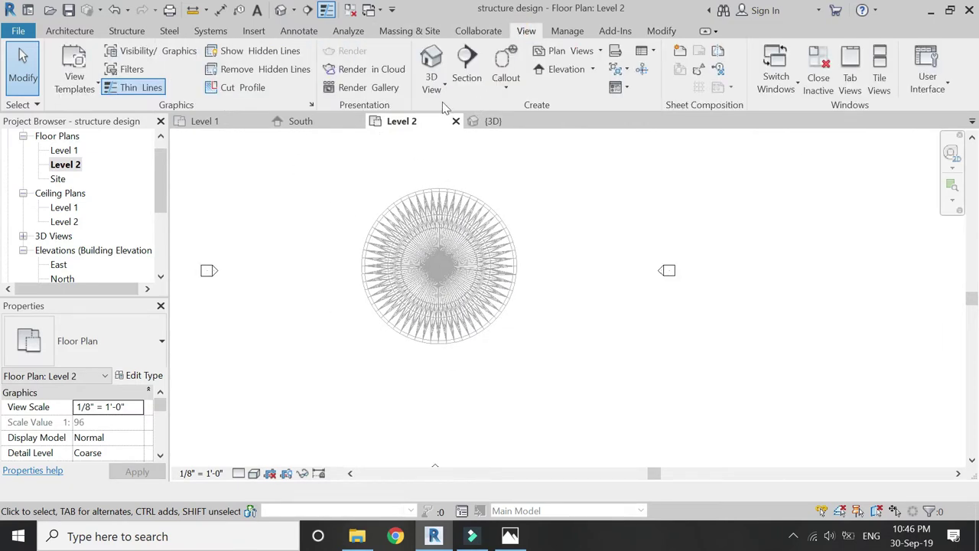
{"action": "left_click", "coordinate": [433, 82]}
{"action": "left_click", "coordinate": [468, 145]}
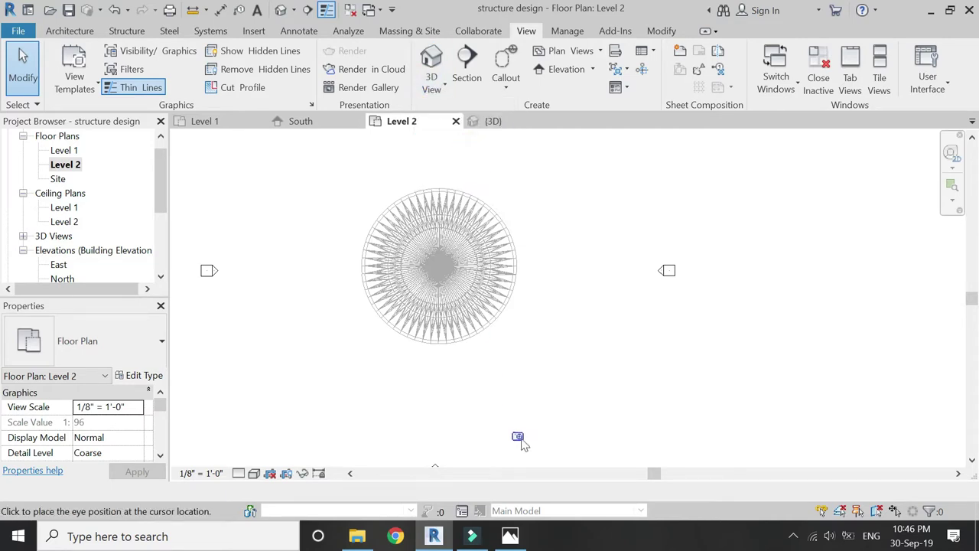
{"action": "left_click", "coordinate": [521, 441]}
{"action": "left_click", "coordinate": [409, 230]}
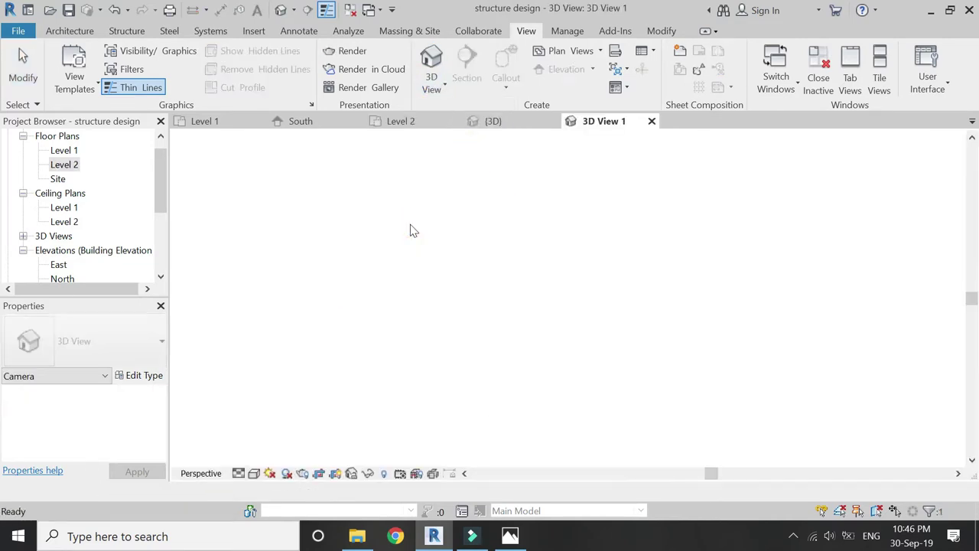
Resize the camera crop region: lower the top edge, widen right, extend downward.
{"action": "scroll", "coordinate": [374, 237], "scroll_direction": "down", "scroll_amount": 2}
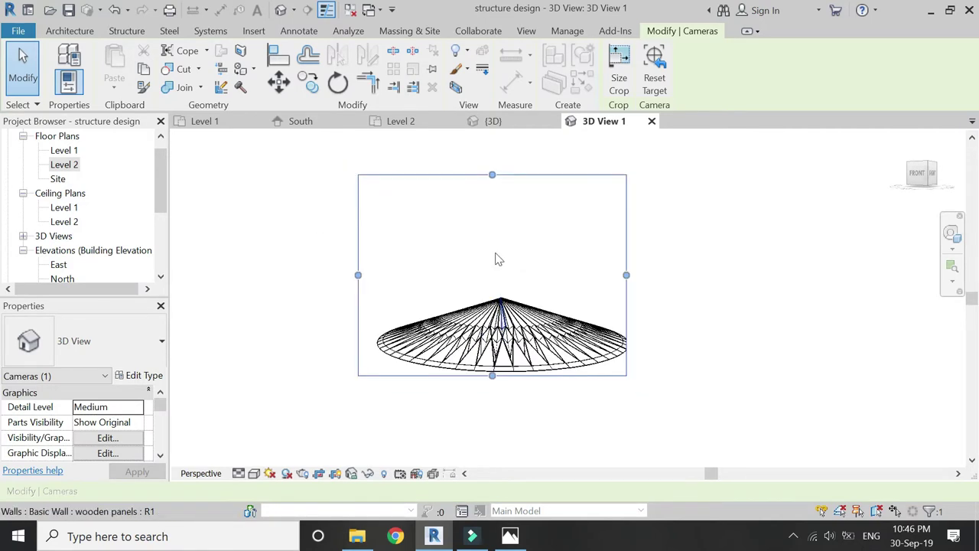
{"action": "left_click_drag", "start_coordinate": [491, 175], "coordinate": [510, 257]}
{"action": "mouse_move", "coordinate": [627, 316]}
{"action": "left_mouse_down"}
{"action": "mouse_move", "coordinate": [695, 316]}
{"action": "mouse_move", "coordinate": [637, 317]}
{"action": "left_mouse_up"}
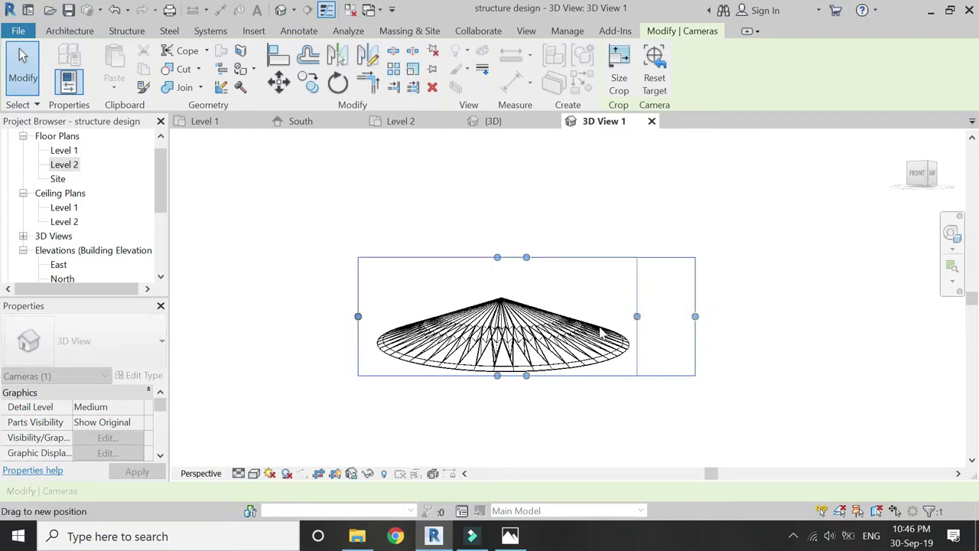
{"action": "left_click_drag", "start_coordinate": [494, 380], "coordinate": [500, 399]}
{"action": "scroll", "coordinate": [340, 219], "scroll_direction": "up", "scroll_amount": 1}
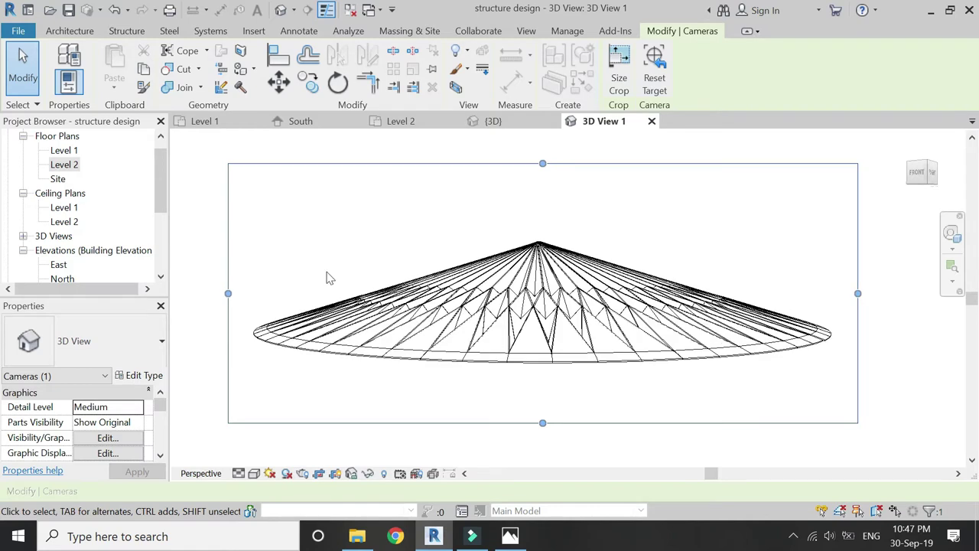
Set rendering resolution to Printer (150 DPI) and render the camera view.
{"action": "left_click", "coordinate": [303, 475]}
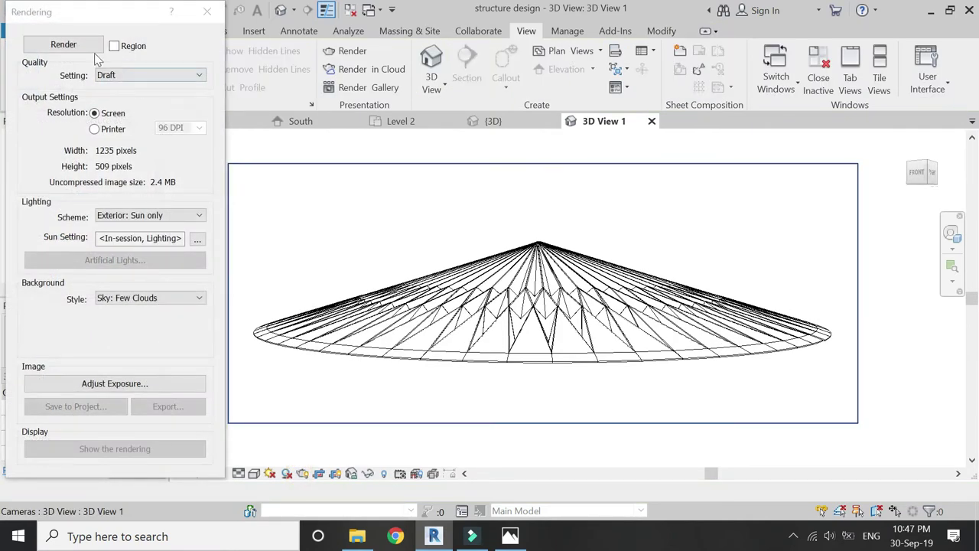
{"action": "left_click", "coordinate": [95, 128]}
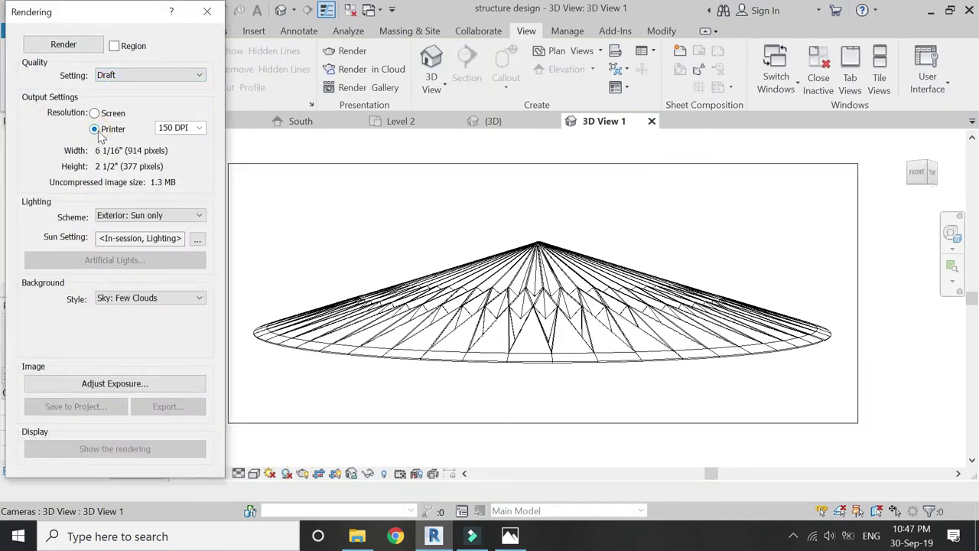
{"action": "left_click", "coordinate": [76, 43]}
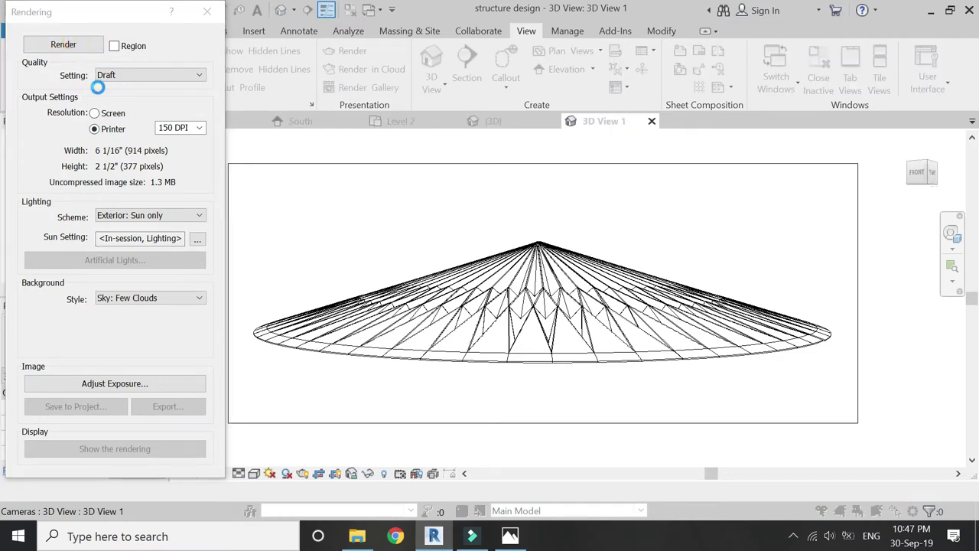